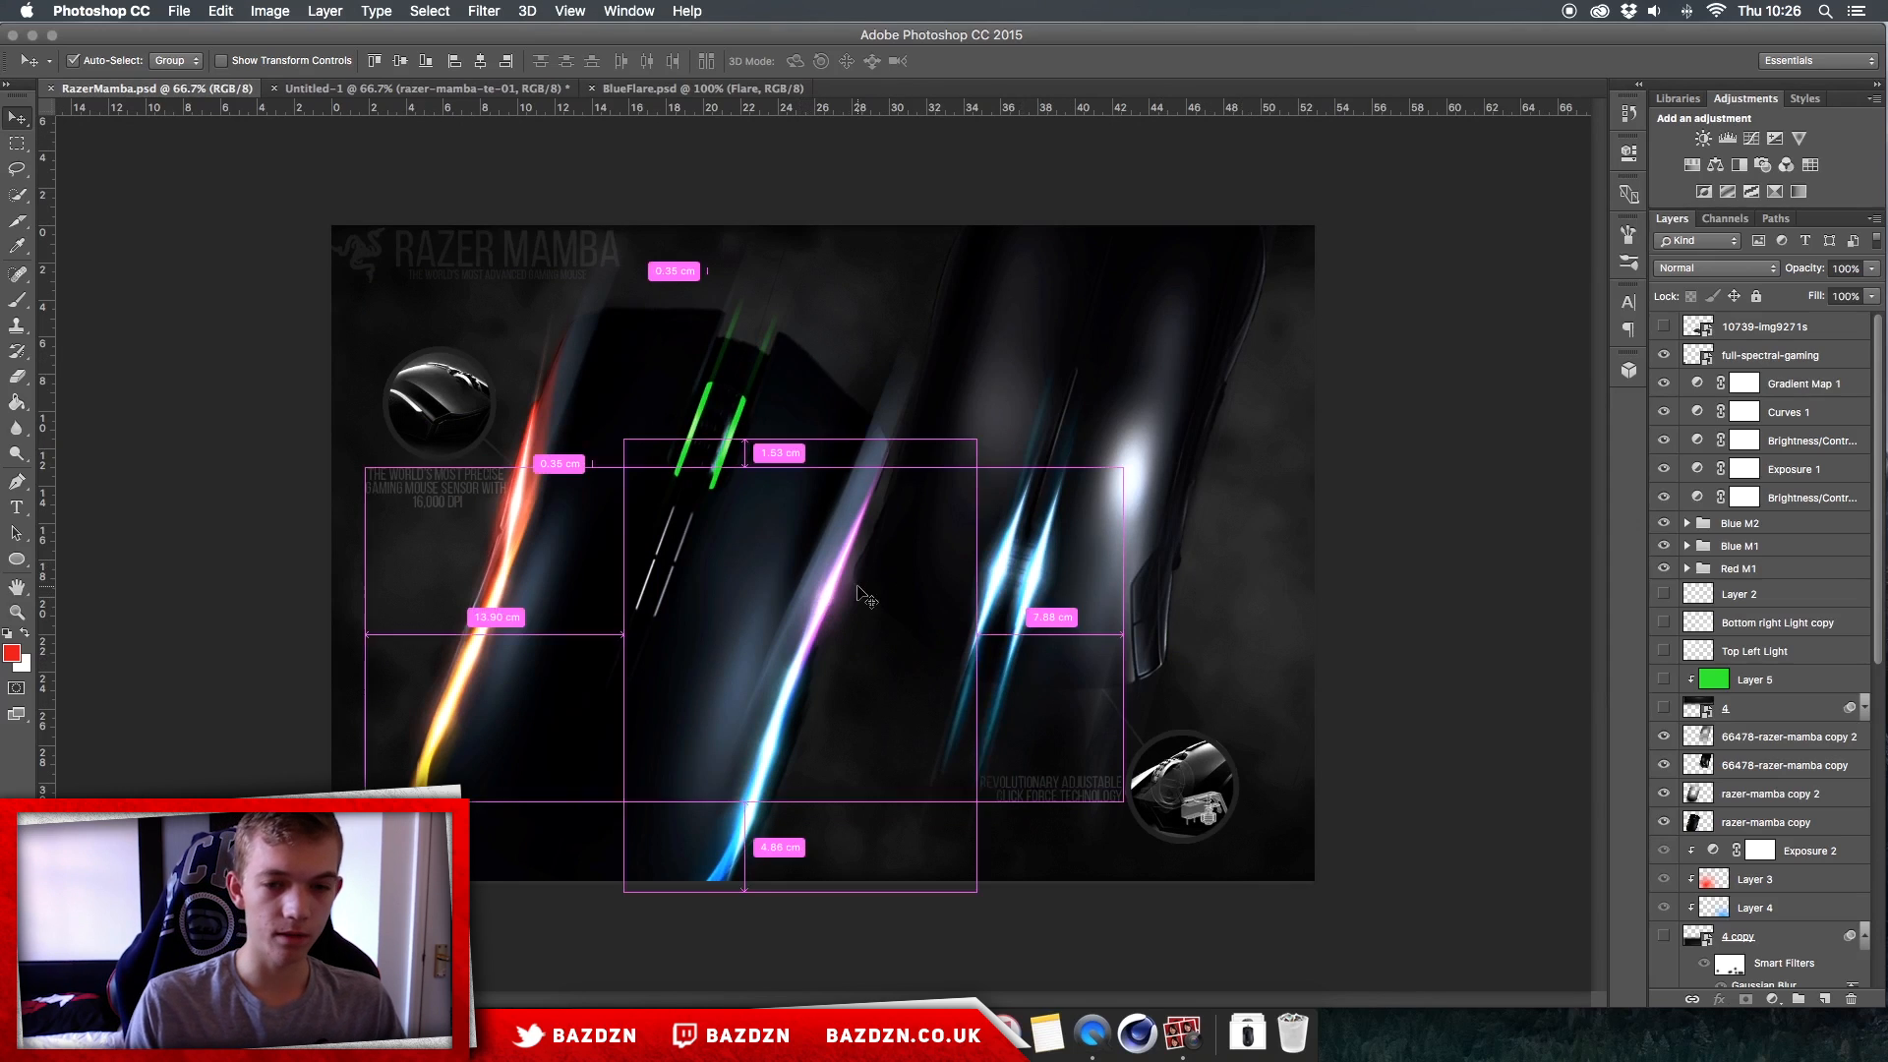
# Step: Compare the finished RazerMamba artwork with the Untitled-1 document containing the two source mice
pyautogui.press('super+plus')
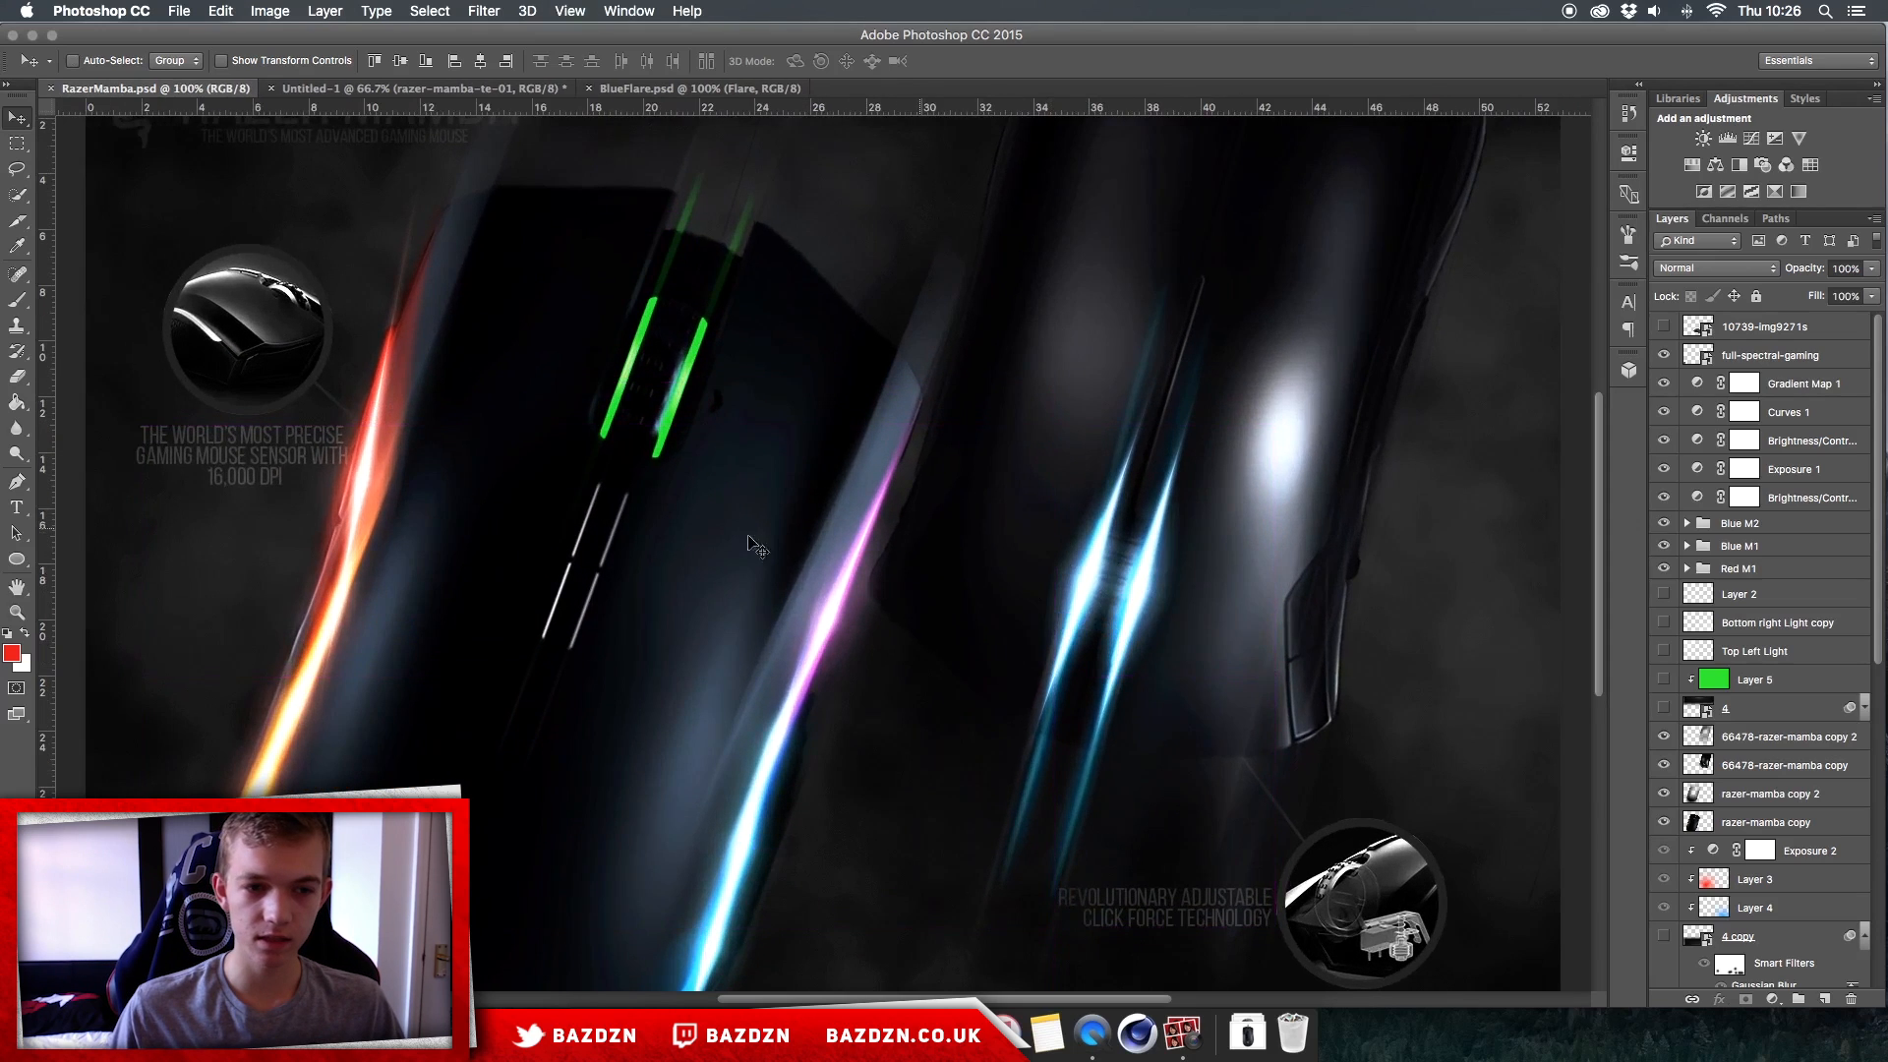
pyautogui.click(438, 89)
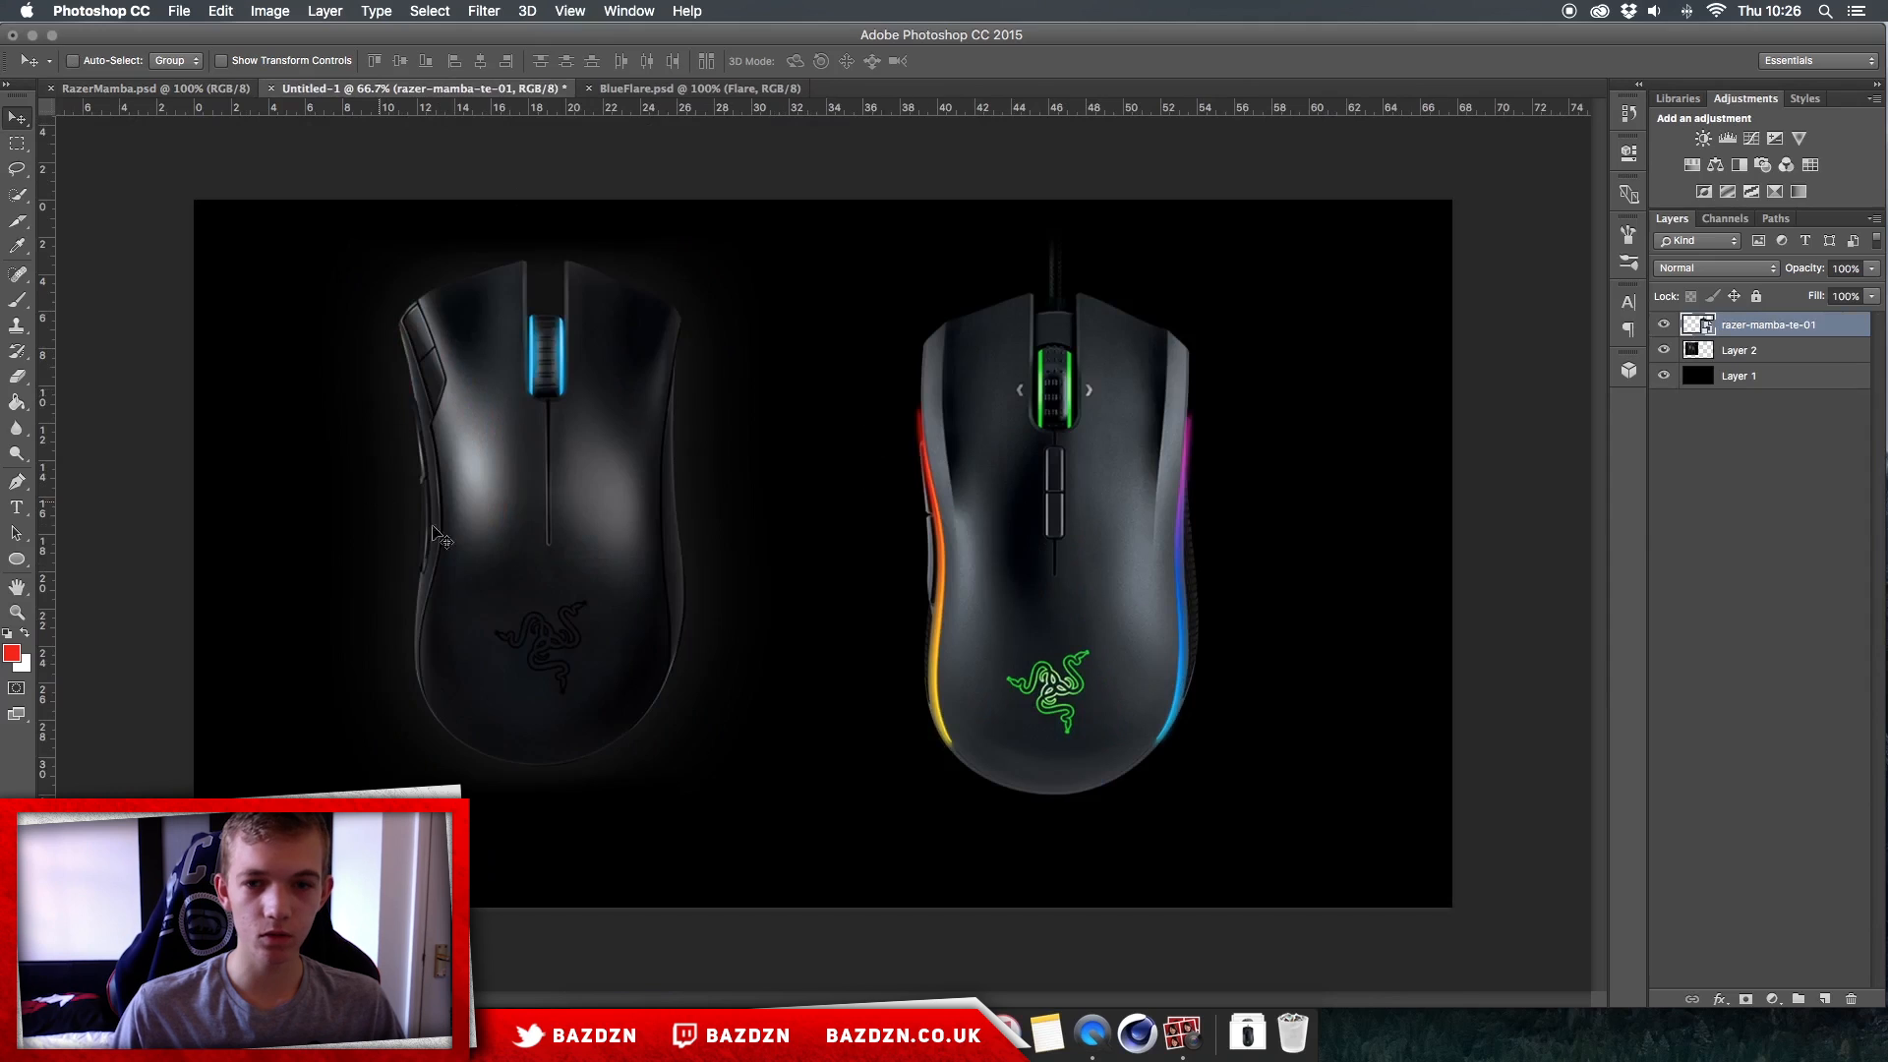
pyautogui.click(142, 91)
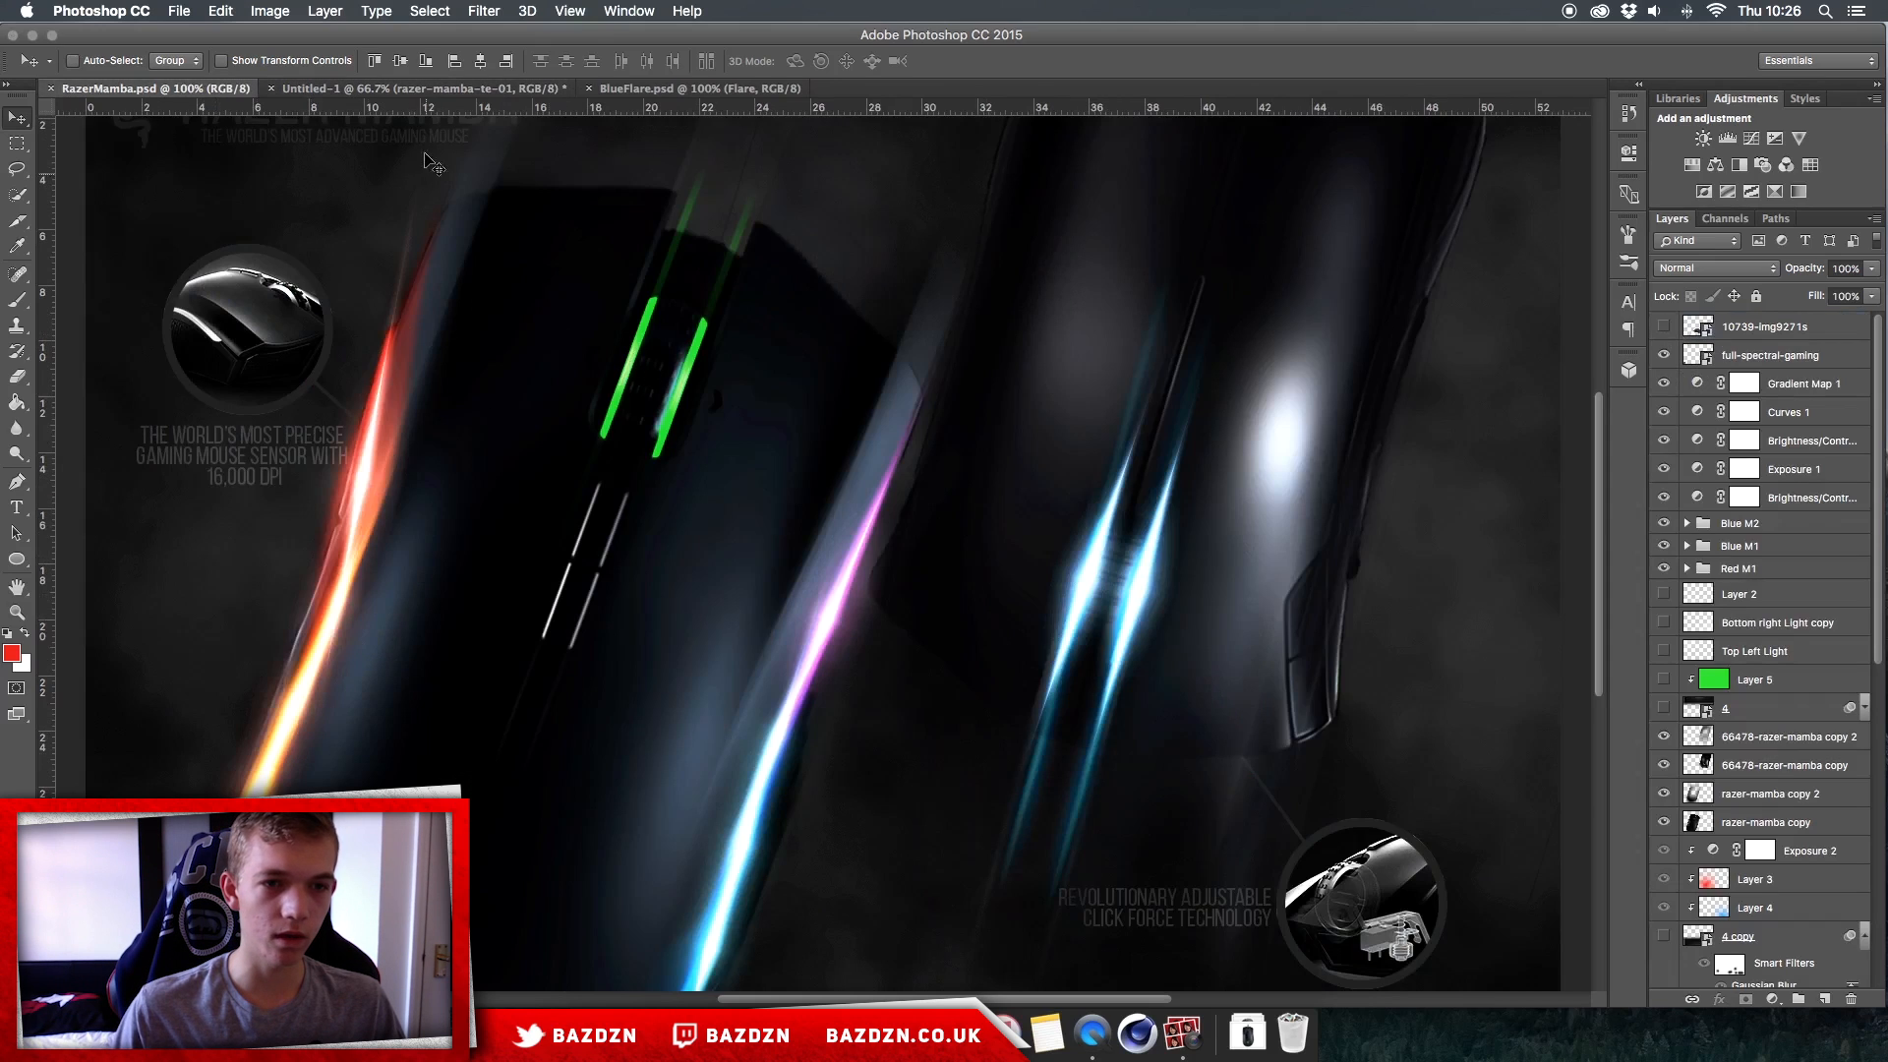
pyautogui.press('super+minus')
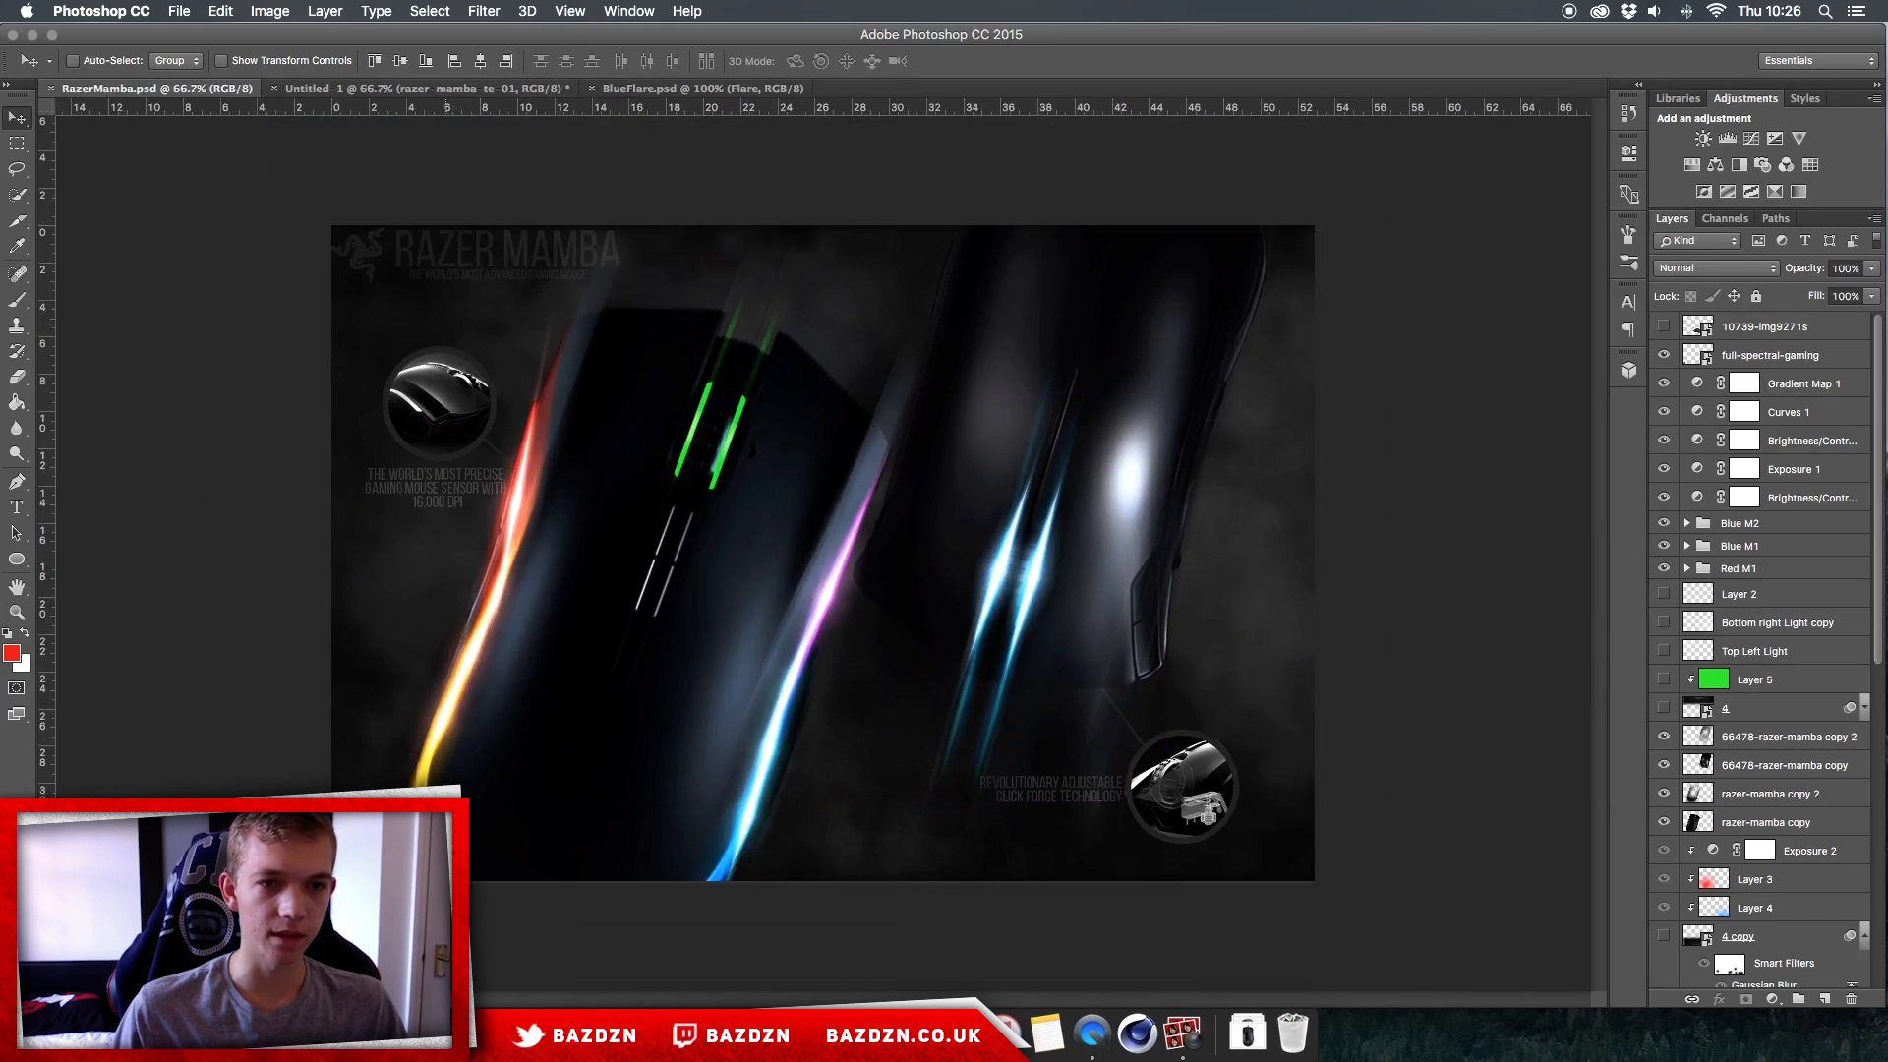
pyautogui.click(424, 89)
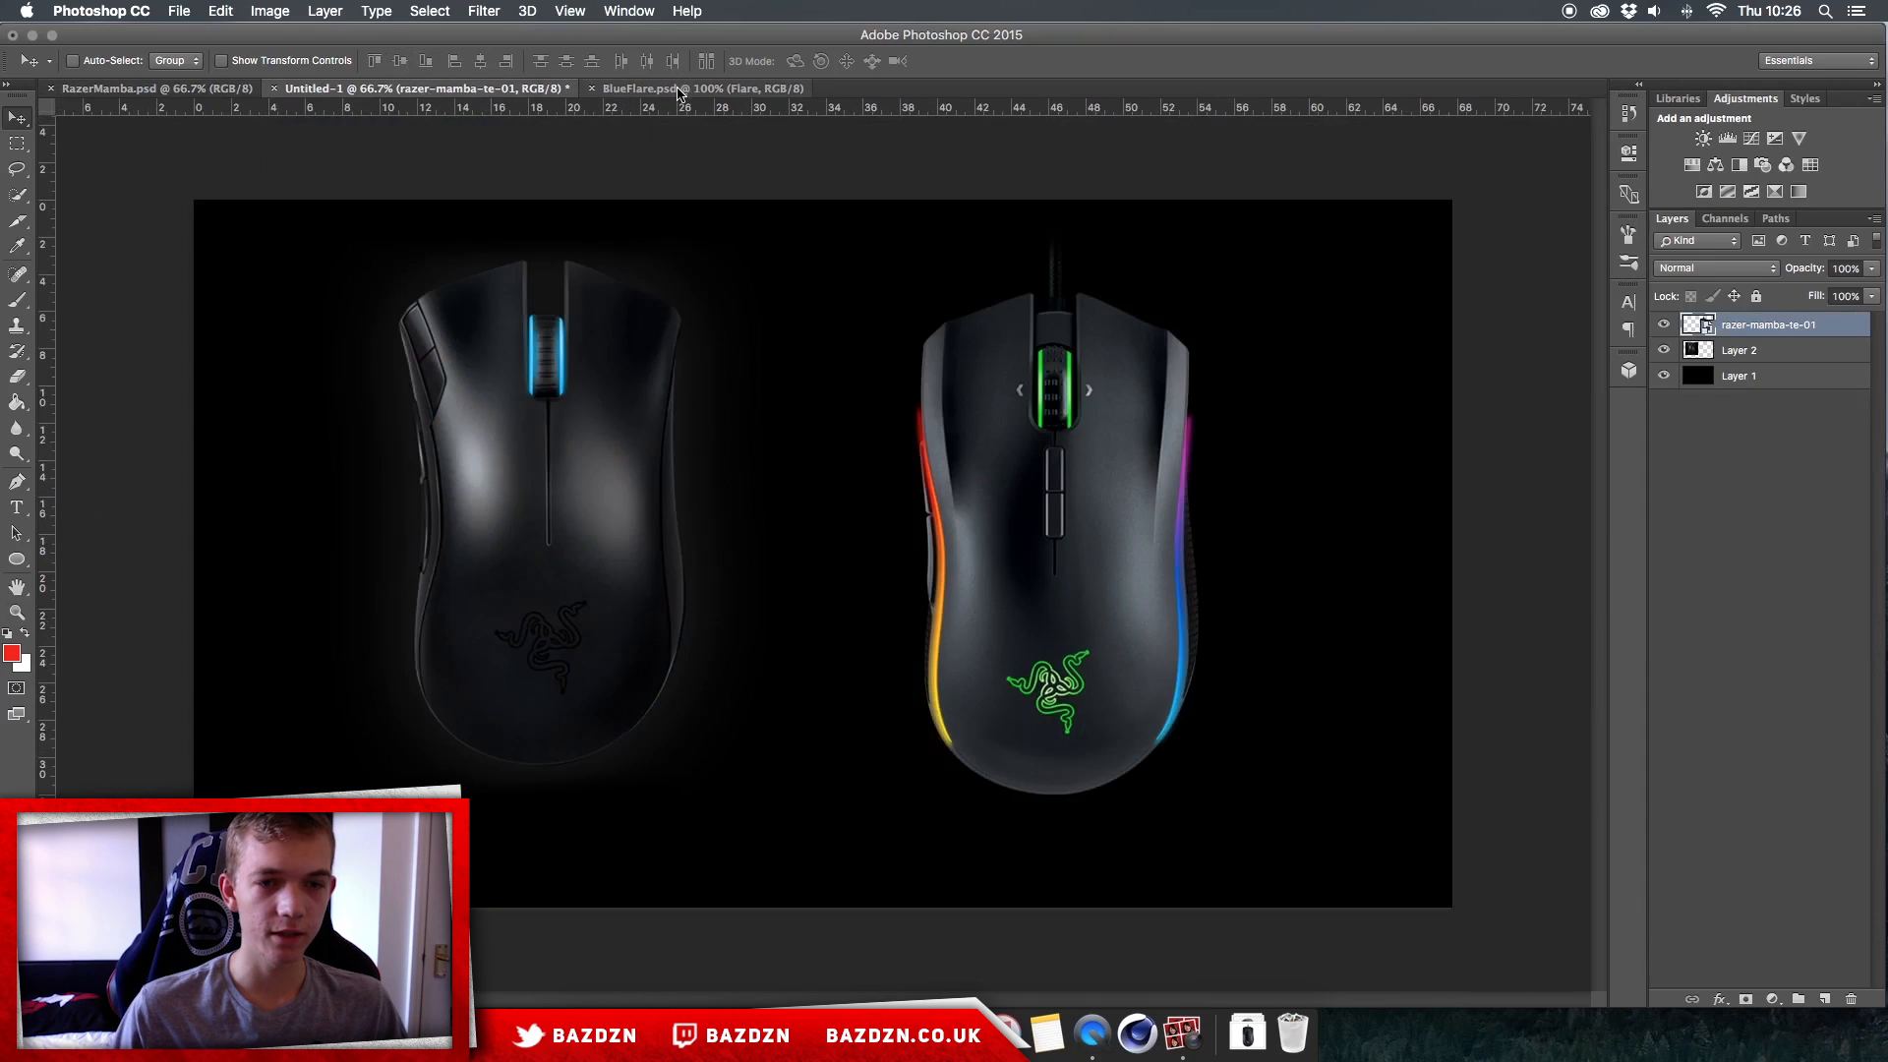
# Step: Copy the Flare layer from BlueFlare.psd into the Untitled-1 document, between the two mice
pyautogui.click(679, 90)
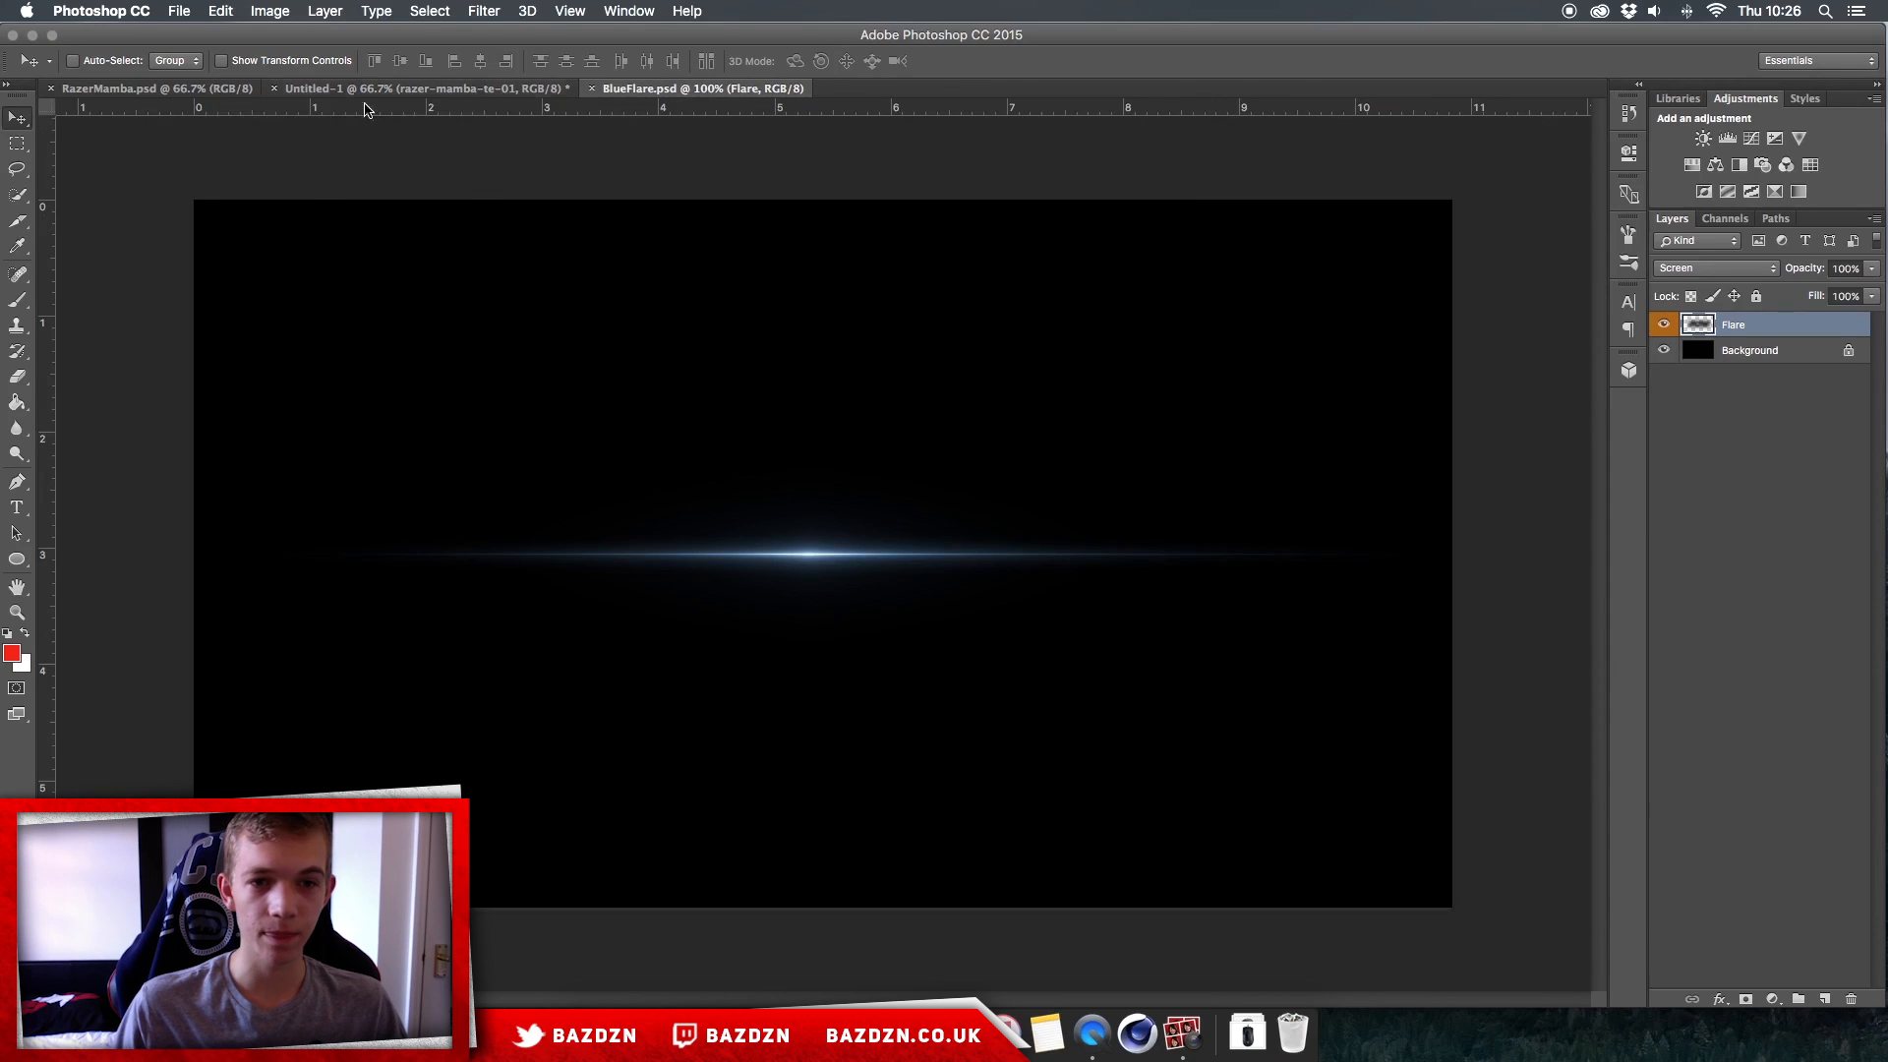
pyautogui.moveTo(889, 409)
pyautogui.mouseDown()
pyautogui.moveTo(856, 345)
pyautogui.moveTo(638, 251)
pyautogui.mouseUp()
pyautogui.moveTo(775, 472)
pyautogui.mouseDown()
pyautogui.moveTo(816, 517)
pyautogui.moveTo(841, 506)
pyautogui.moveTo(826, 529)
pyautogui.moveTo(787, 438)
pyautogui.moveTo(446, 99)
pyautogui.moveTo(640, 419)
pyautogui.mouseUp()
pyautogui.moveTo(822, 448)
pyautogui.mouseDown()
pyautogui.moveTo(928, 604)
pyautogui.moveTo(967, 572)
pyautogui.mouseUp()
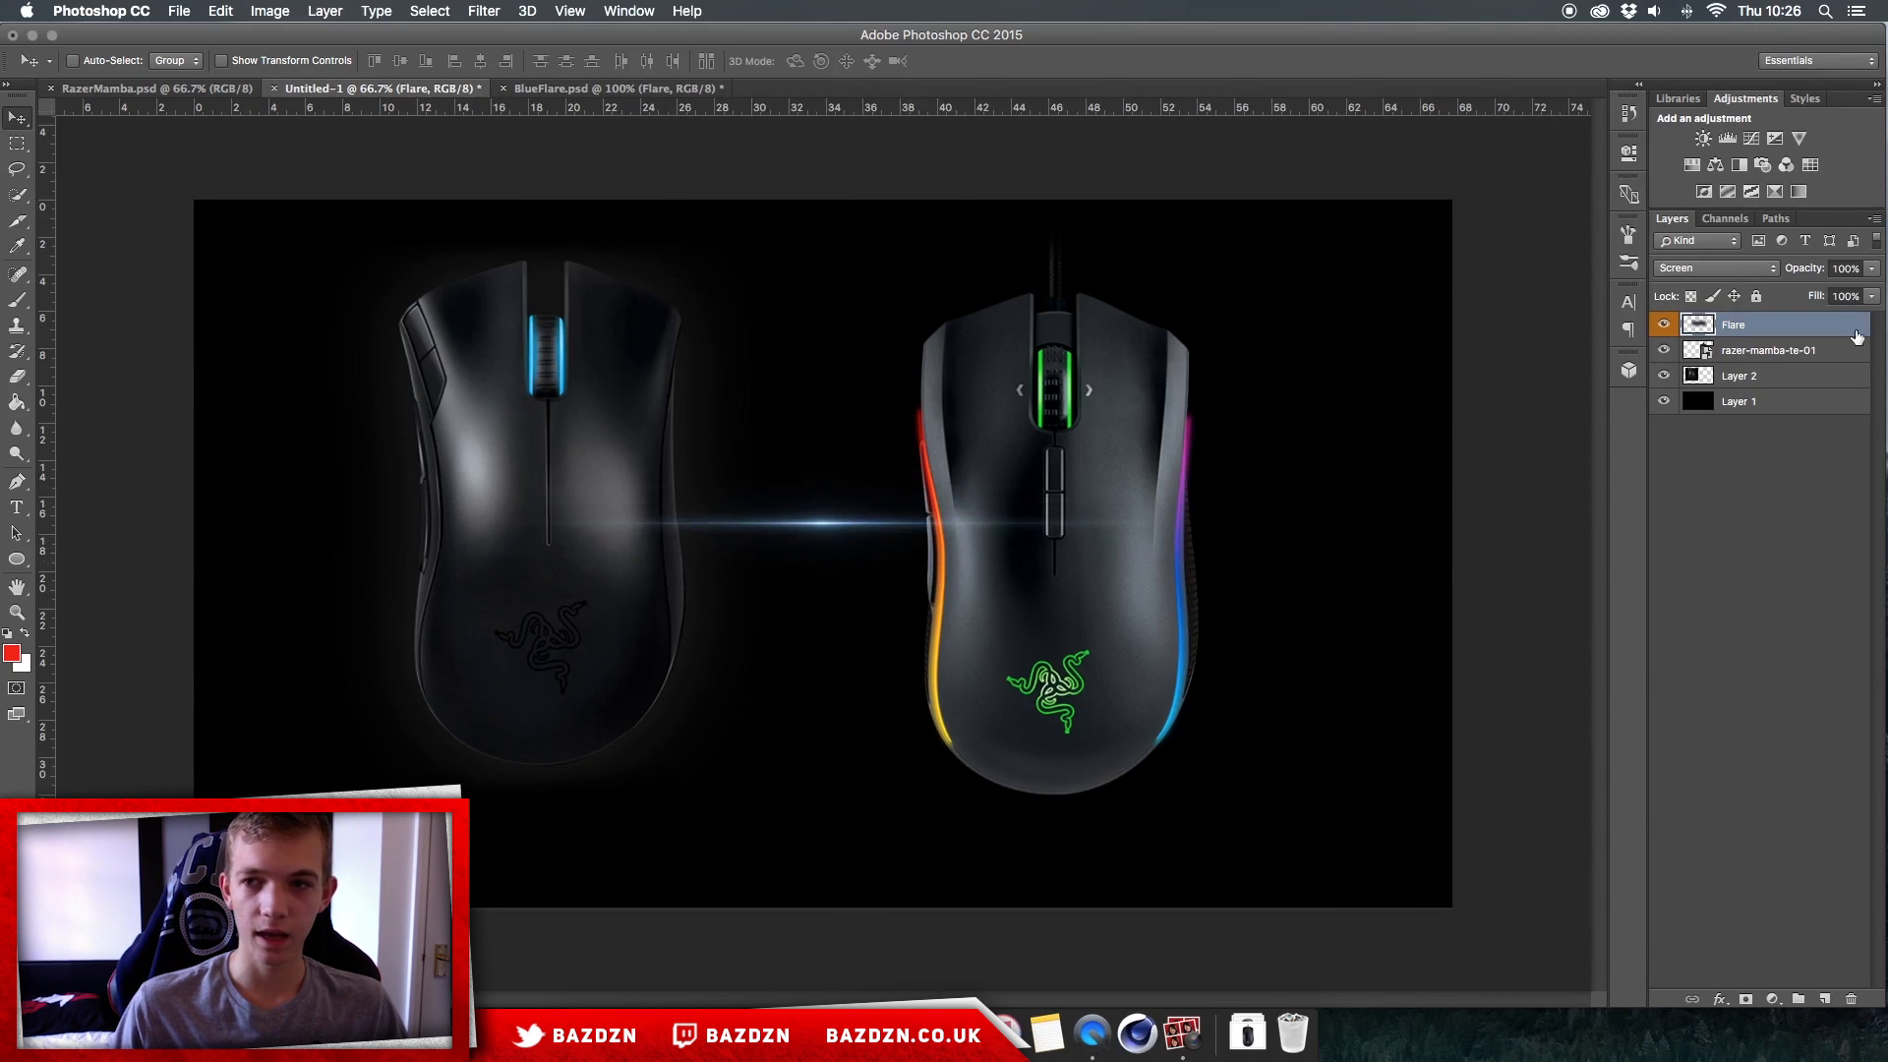
# Step: Inspect the blend mode options of the Flare layer, keeping Screen selected
pyautogui.click(1750, 269)
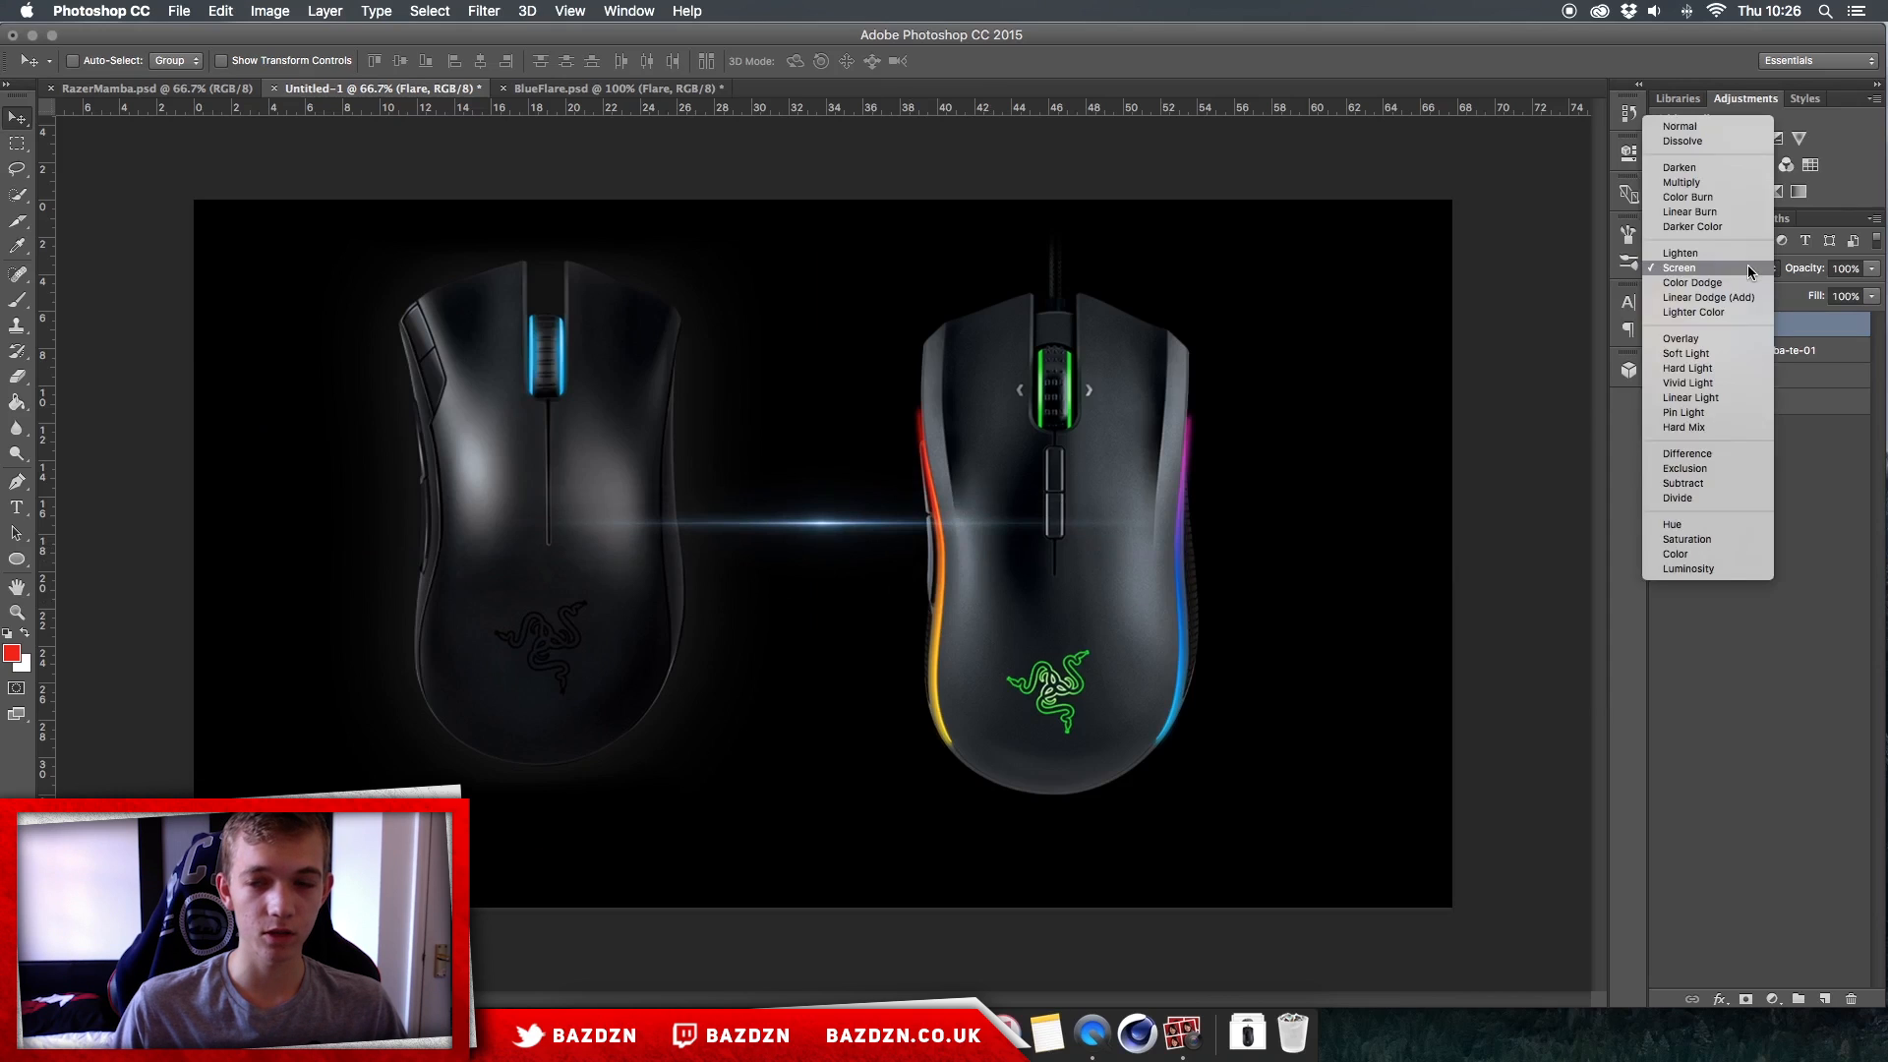
pyautogui.click(1749, 266)
pyautogui.click(1729, 268)
pyautogui.click(1730, 267)
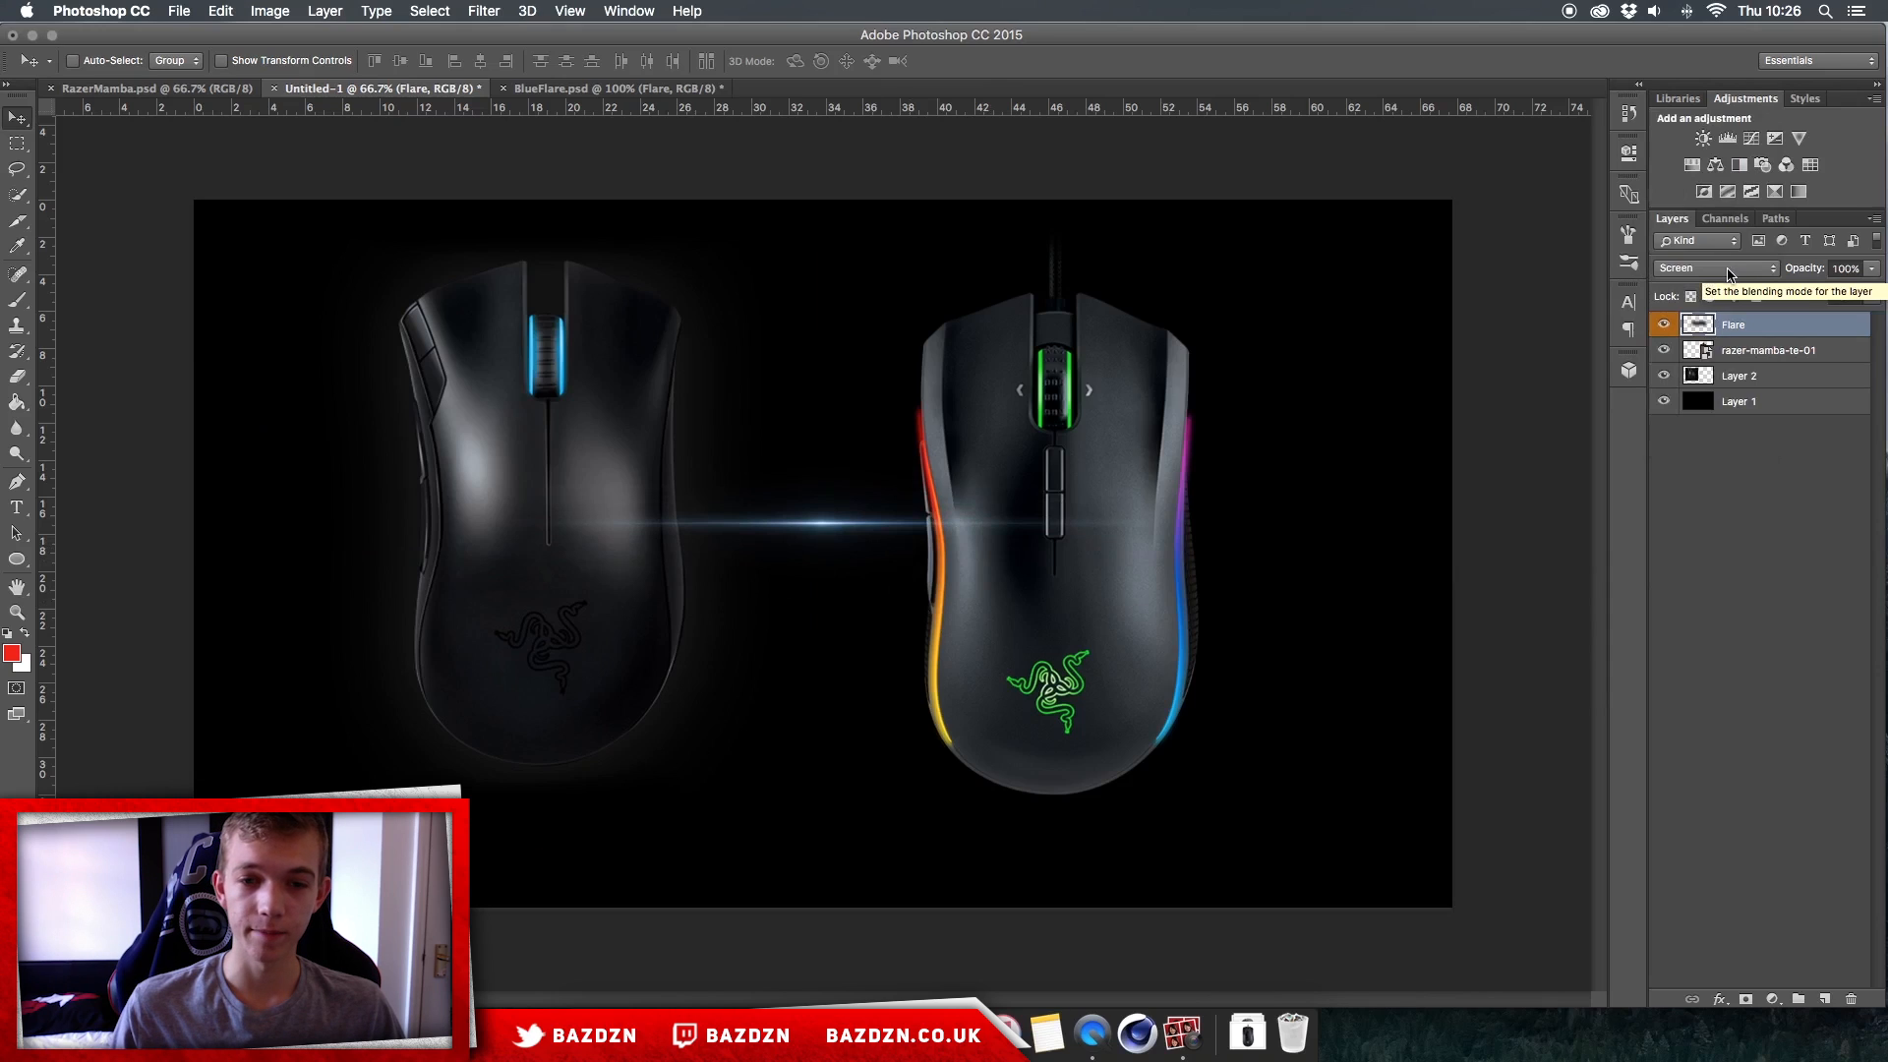
pyautogui.click(1726, 266)
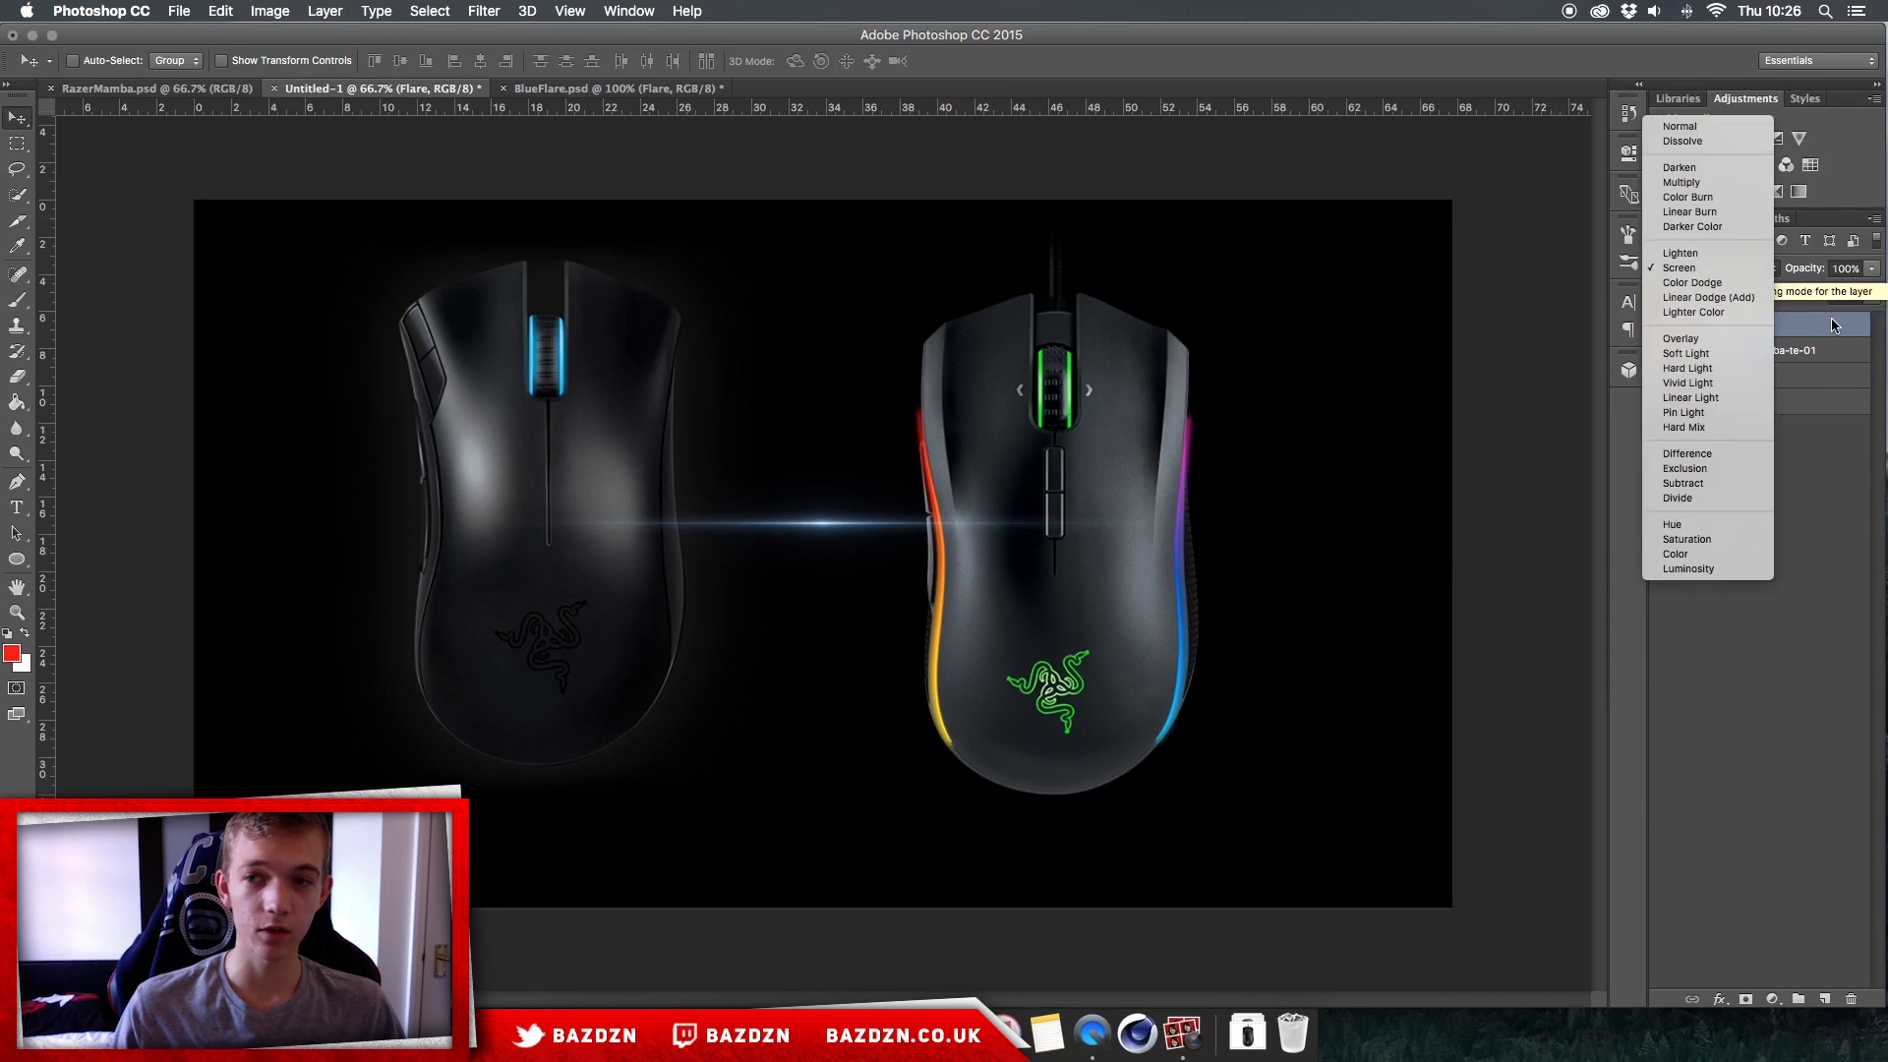
pyautogui.click(1819, 326)
pyautogui.click(1711, 271)
pyautogui.click(1817, 334)
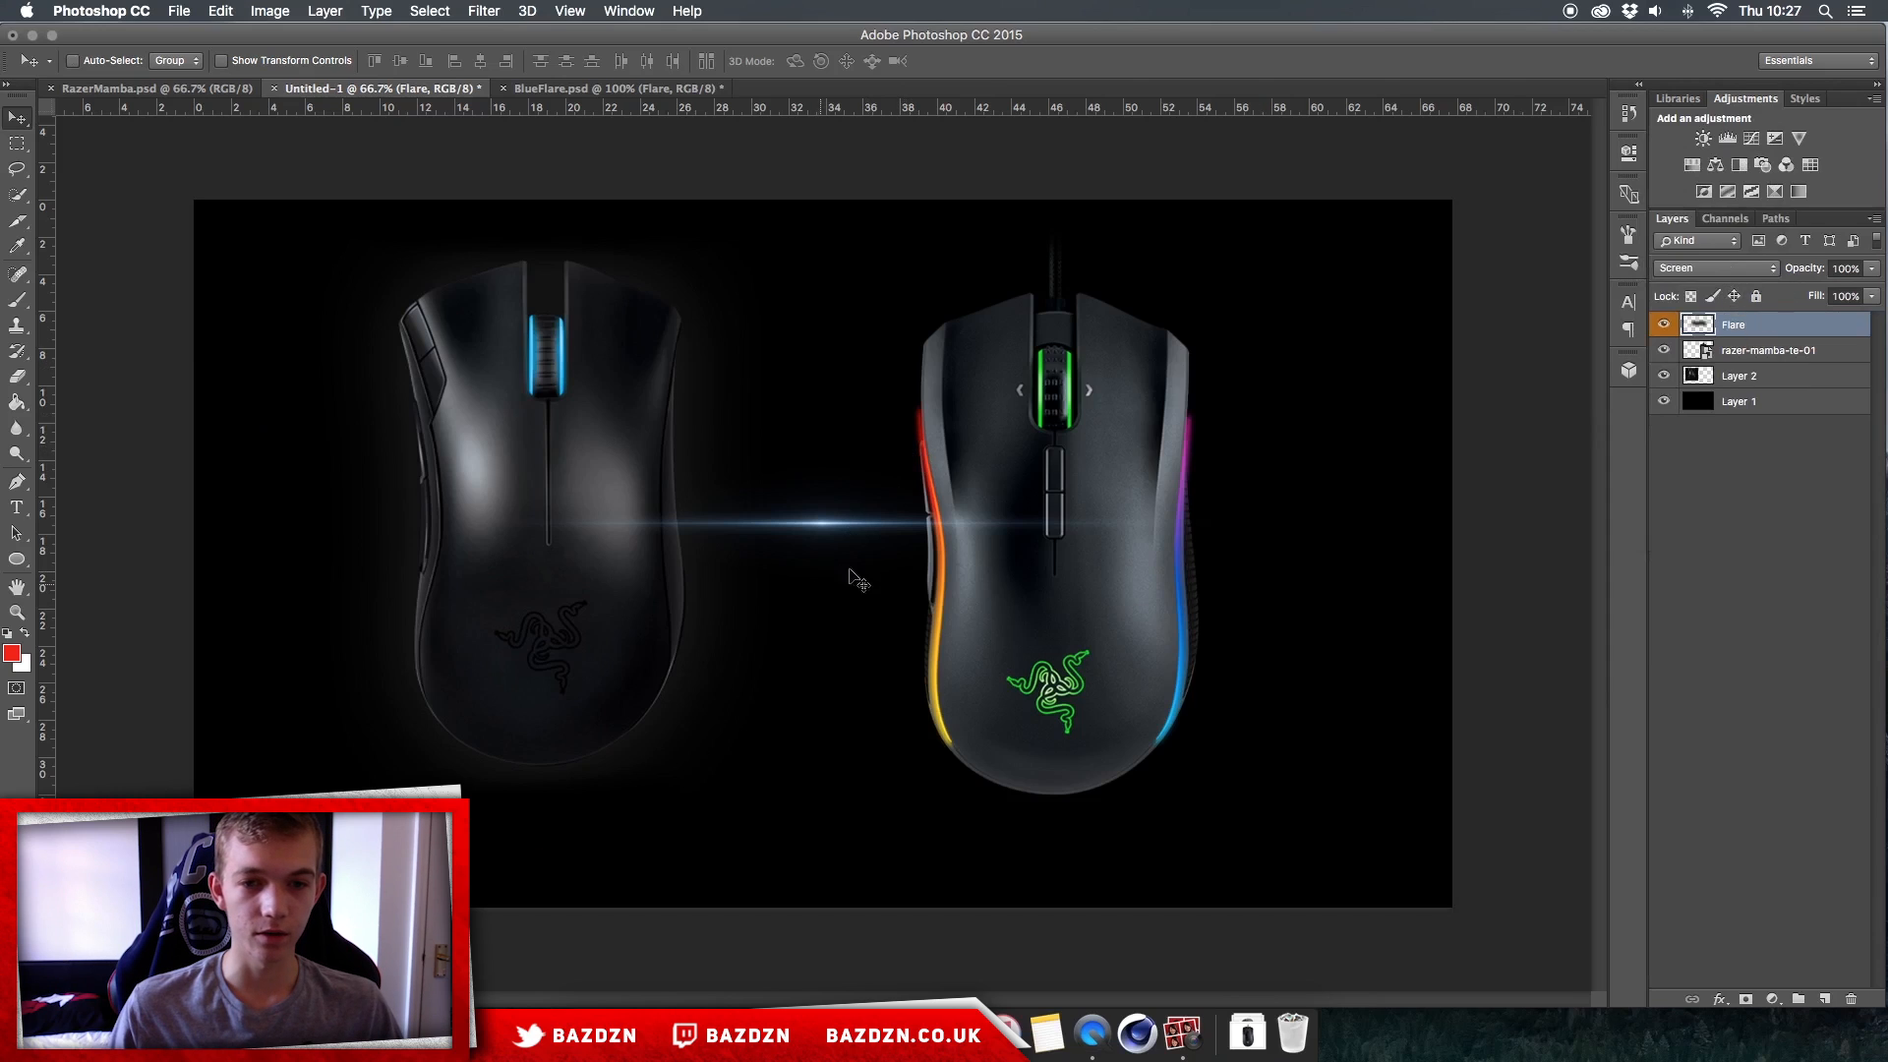
# Step: Place the flare across the left mouse and try its blend mode as Normal before restoring Screen
pyautogui.moveTo(785, 521); pyautogui.dragTo(452, 482)
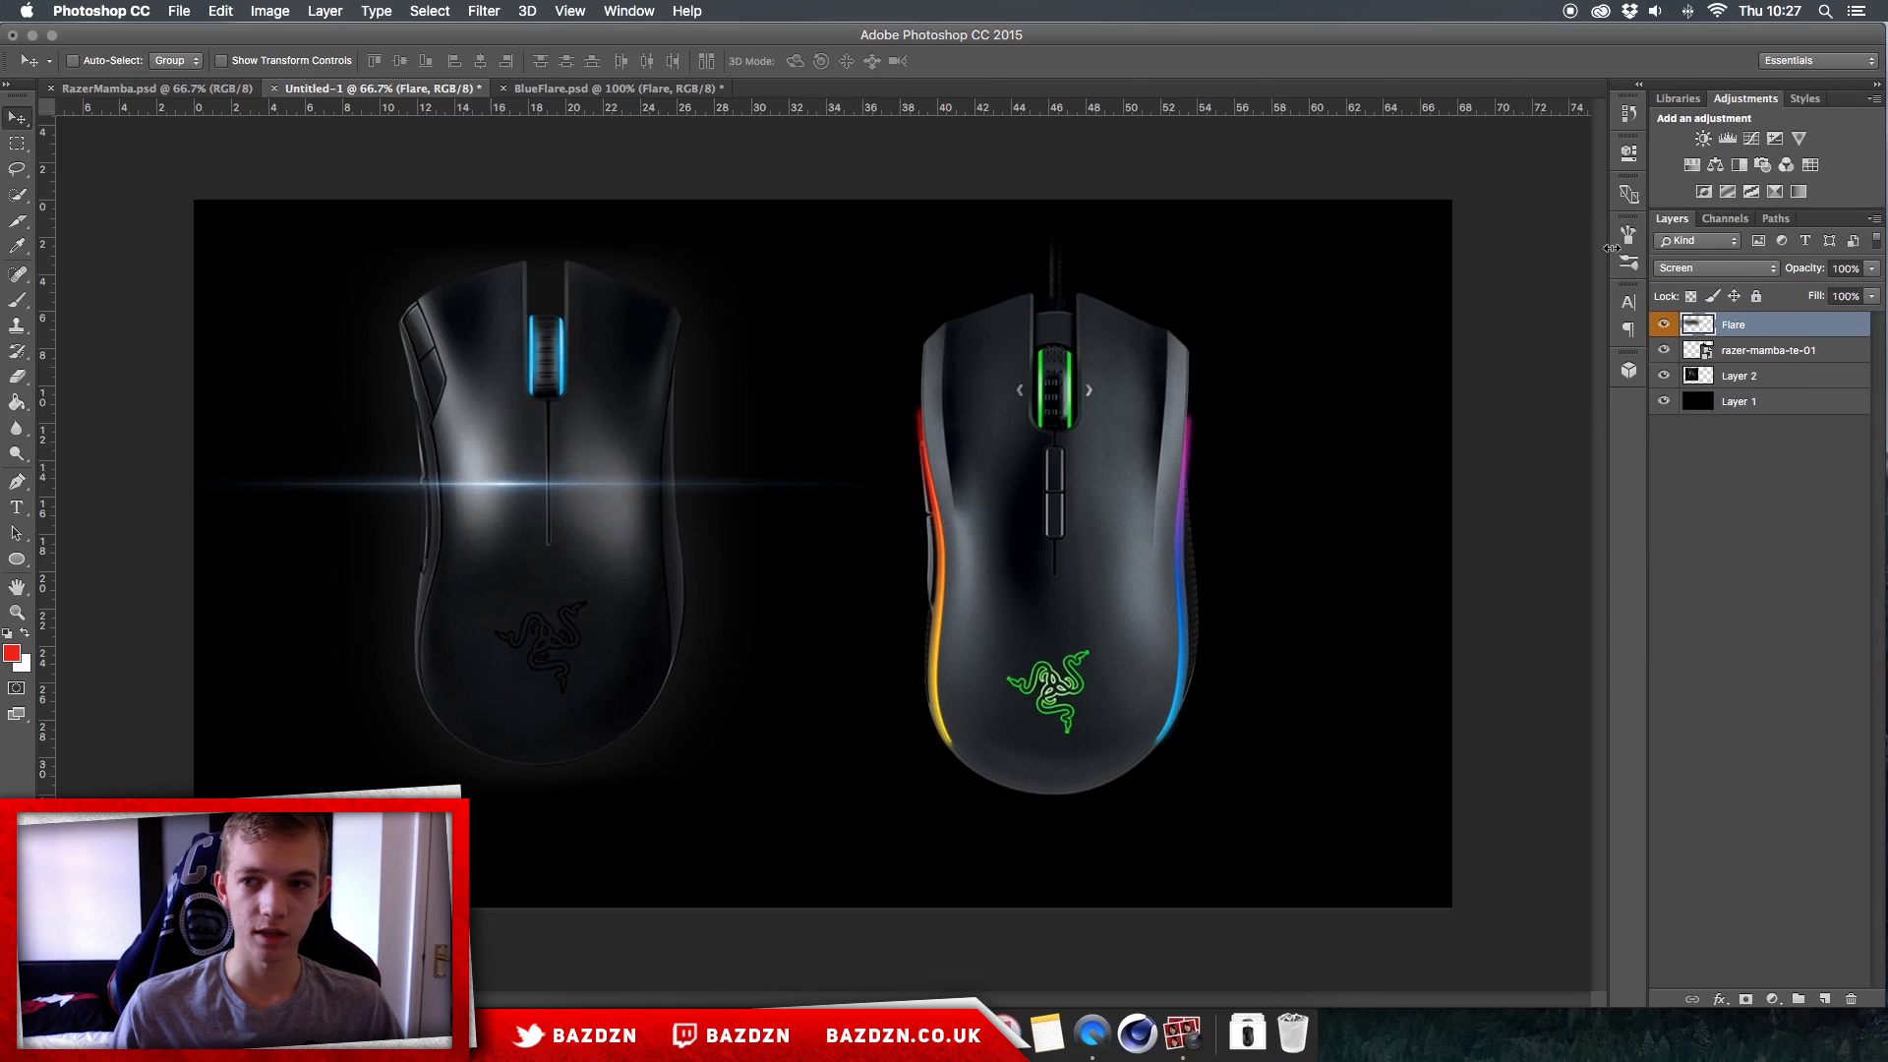
pyautogui.click(1716, 268)
pyautogui.click(1695, 129)
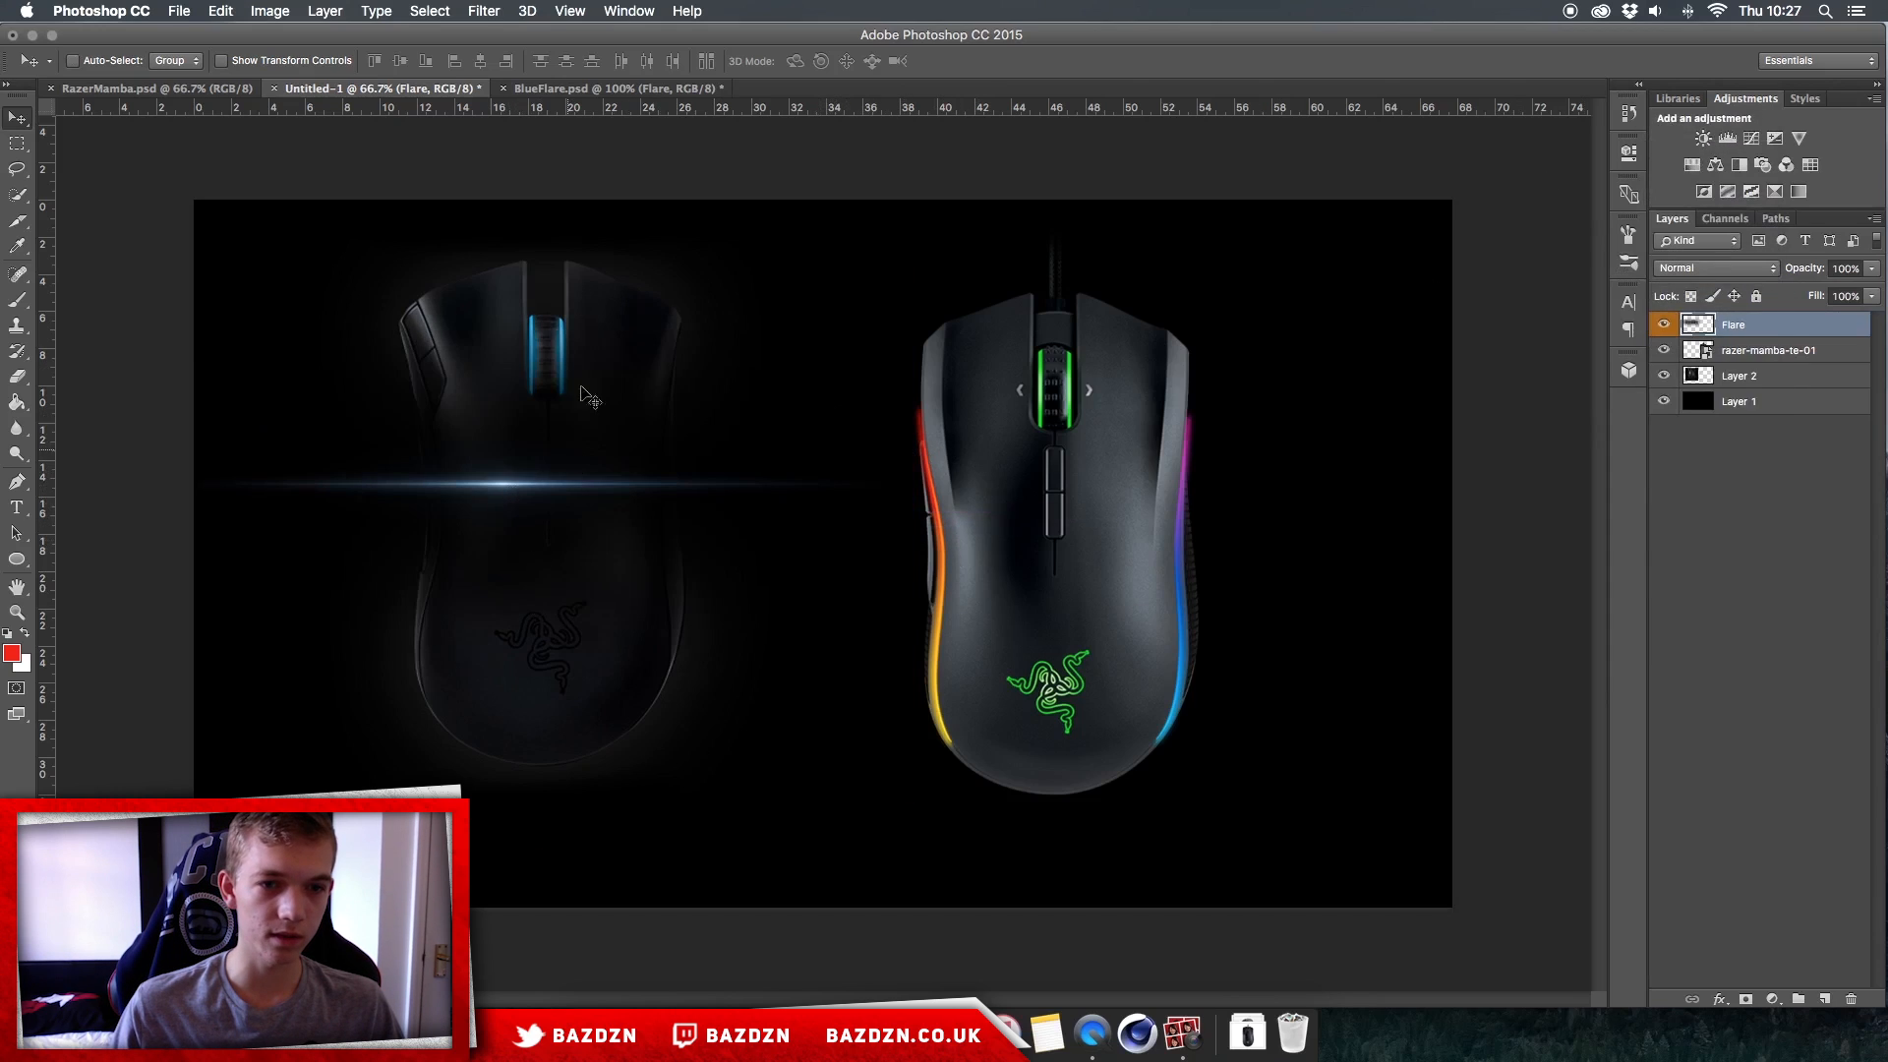
pyautogui.click(1678, 266)
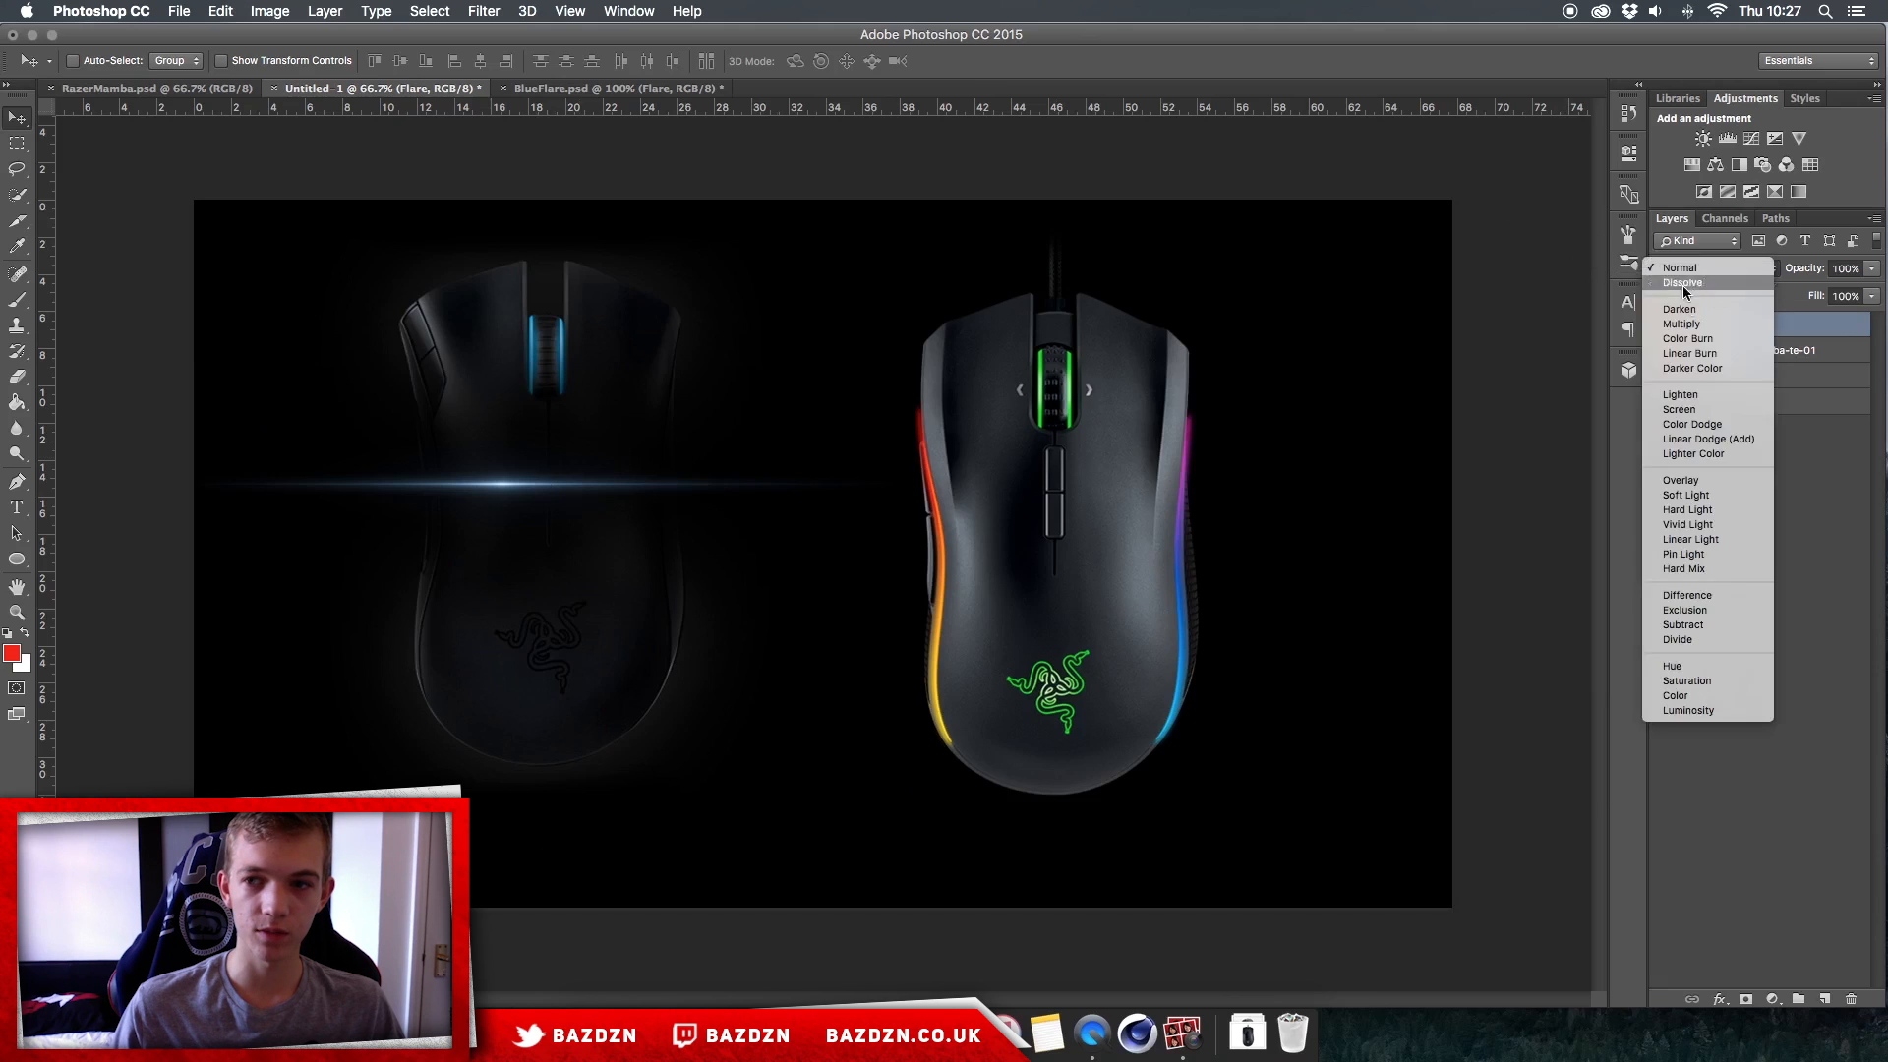
pyautogui.click(1693, 407)
# Step: Move the flare up the left mouse so it crosses the lower part of the blue scroll wheel
pyautogui.moveTo(740, 406); pyautogui.dragTo(703, 268)
pyautogui.press('super+minus')
pyautogui.press('super+plus')
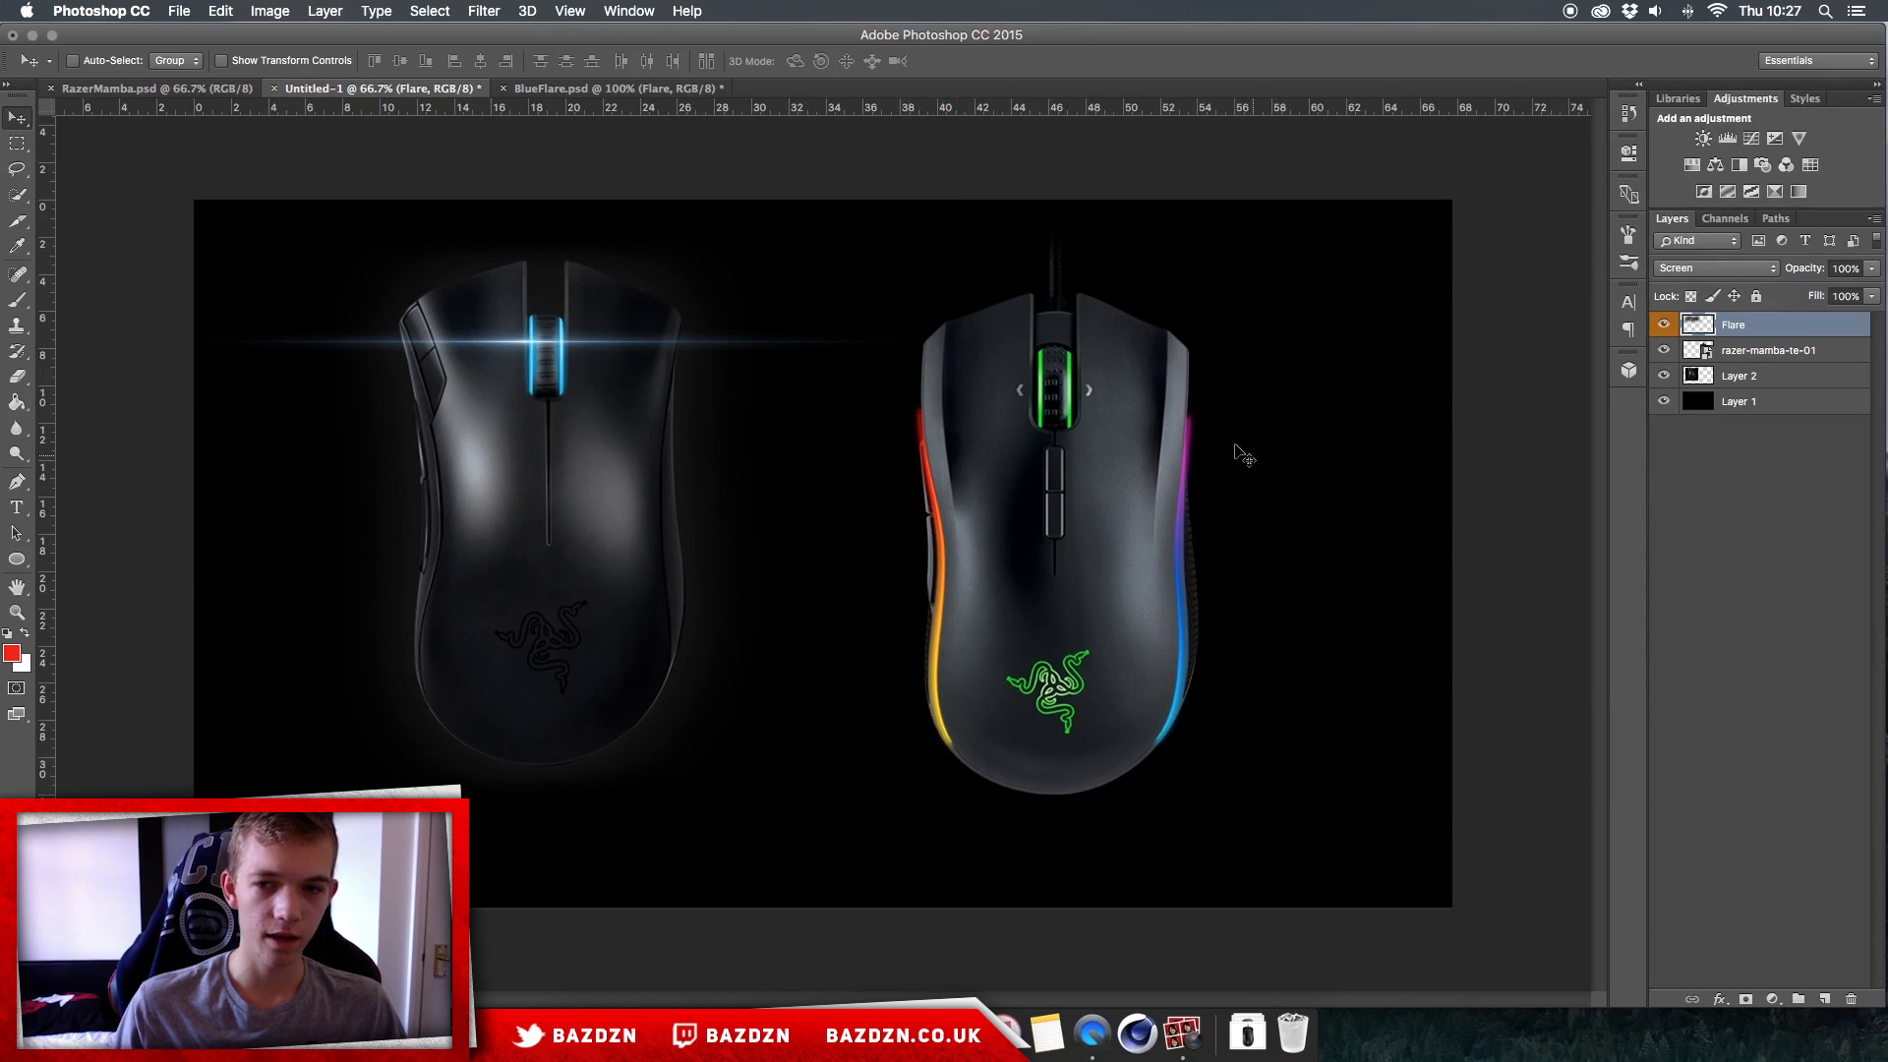
pyautogui.moveTo(542, 321); pyautogui.dragTo(542, 357)
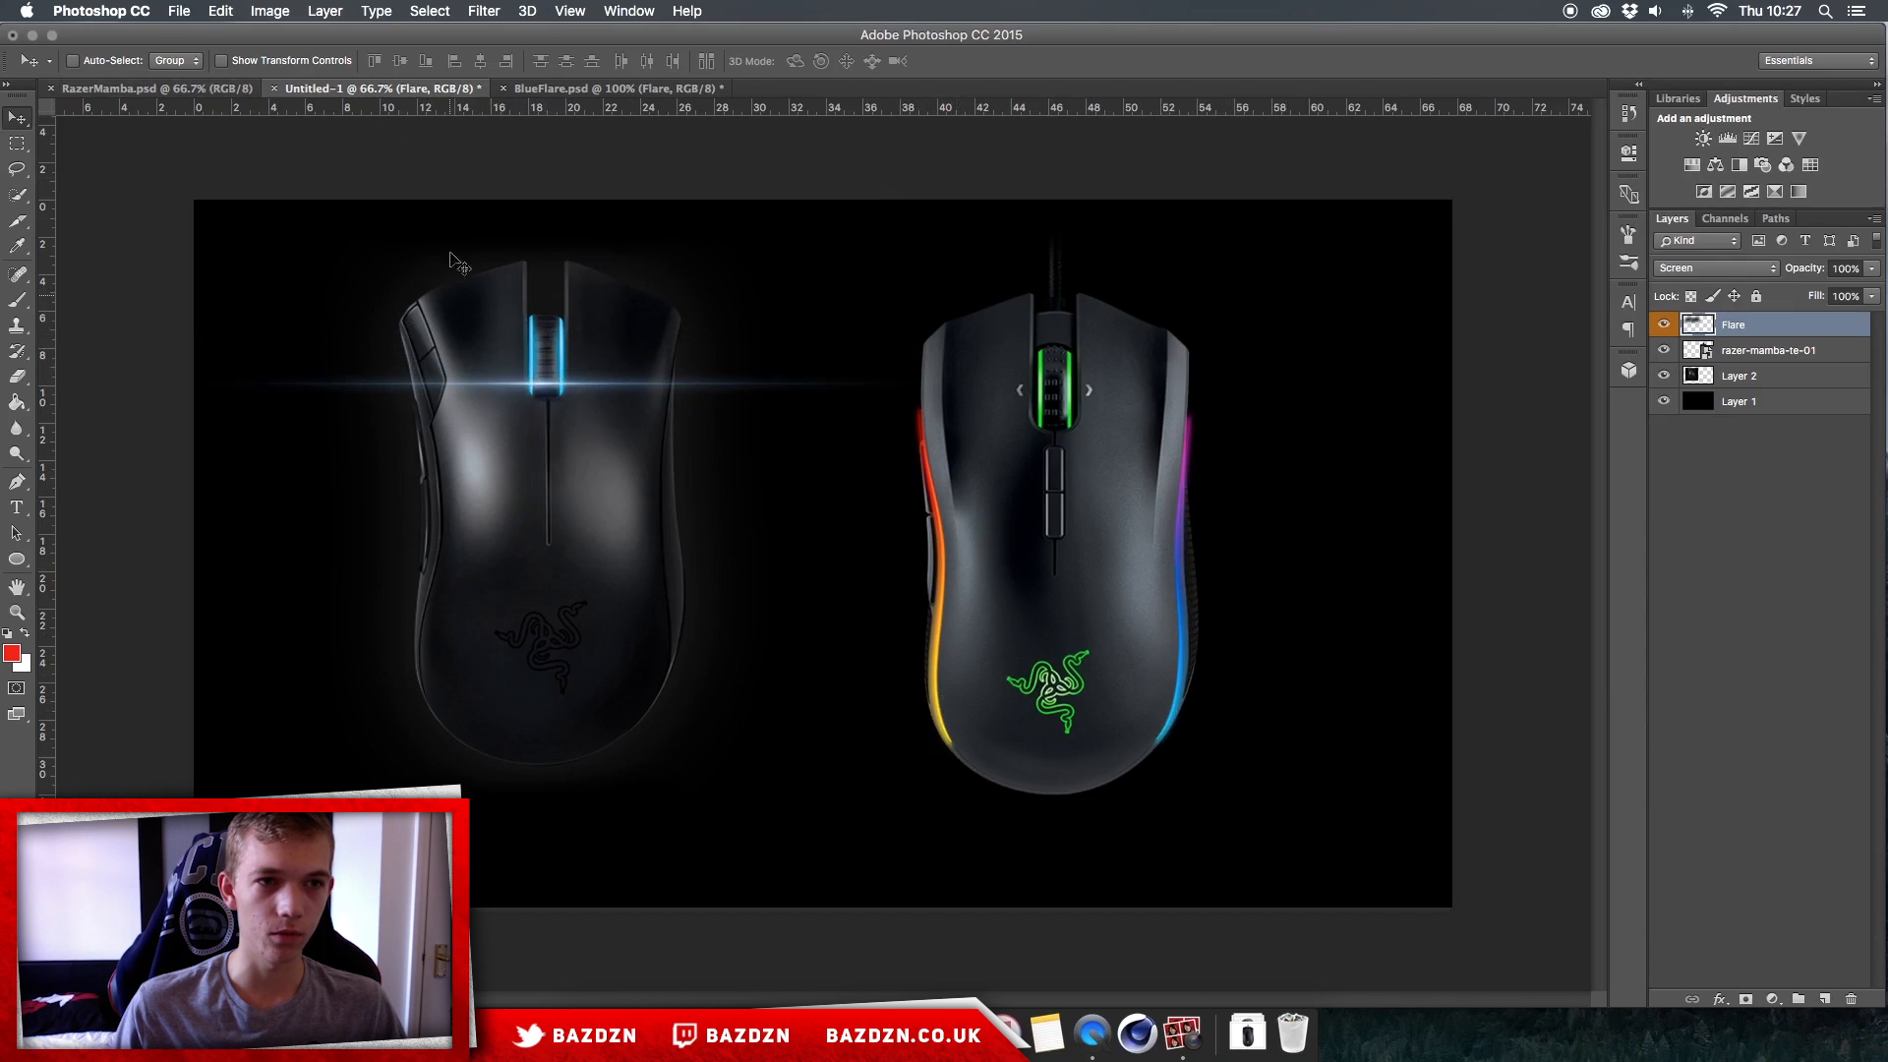
pyautogui.press('super+plus')
pyautogui.press('super+minus')
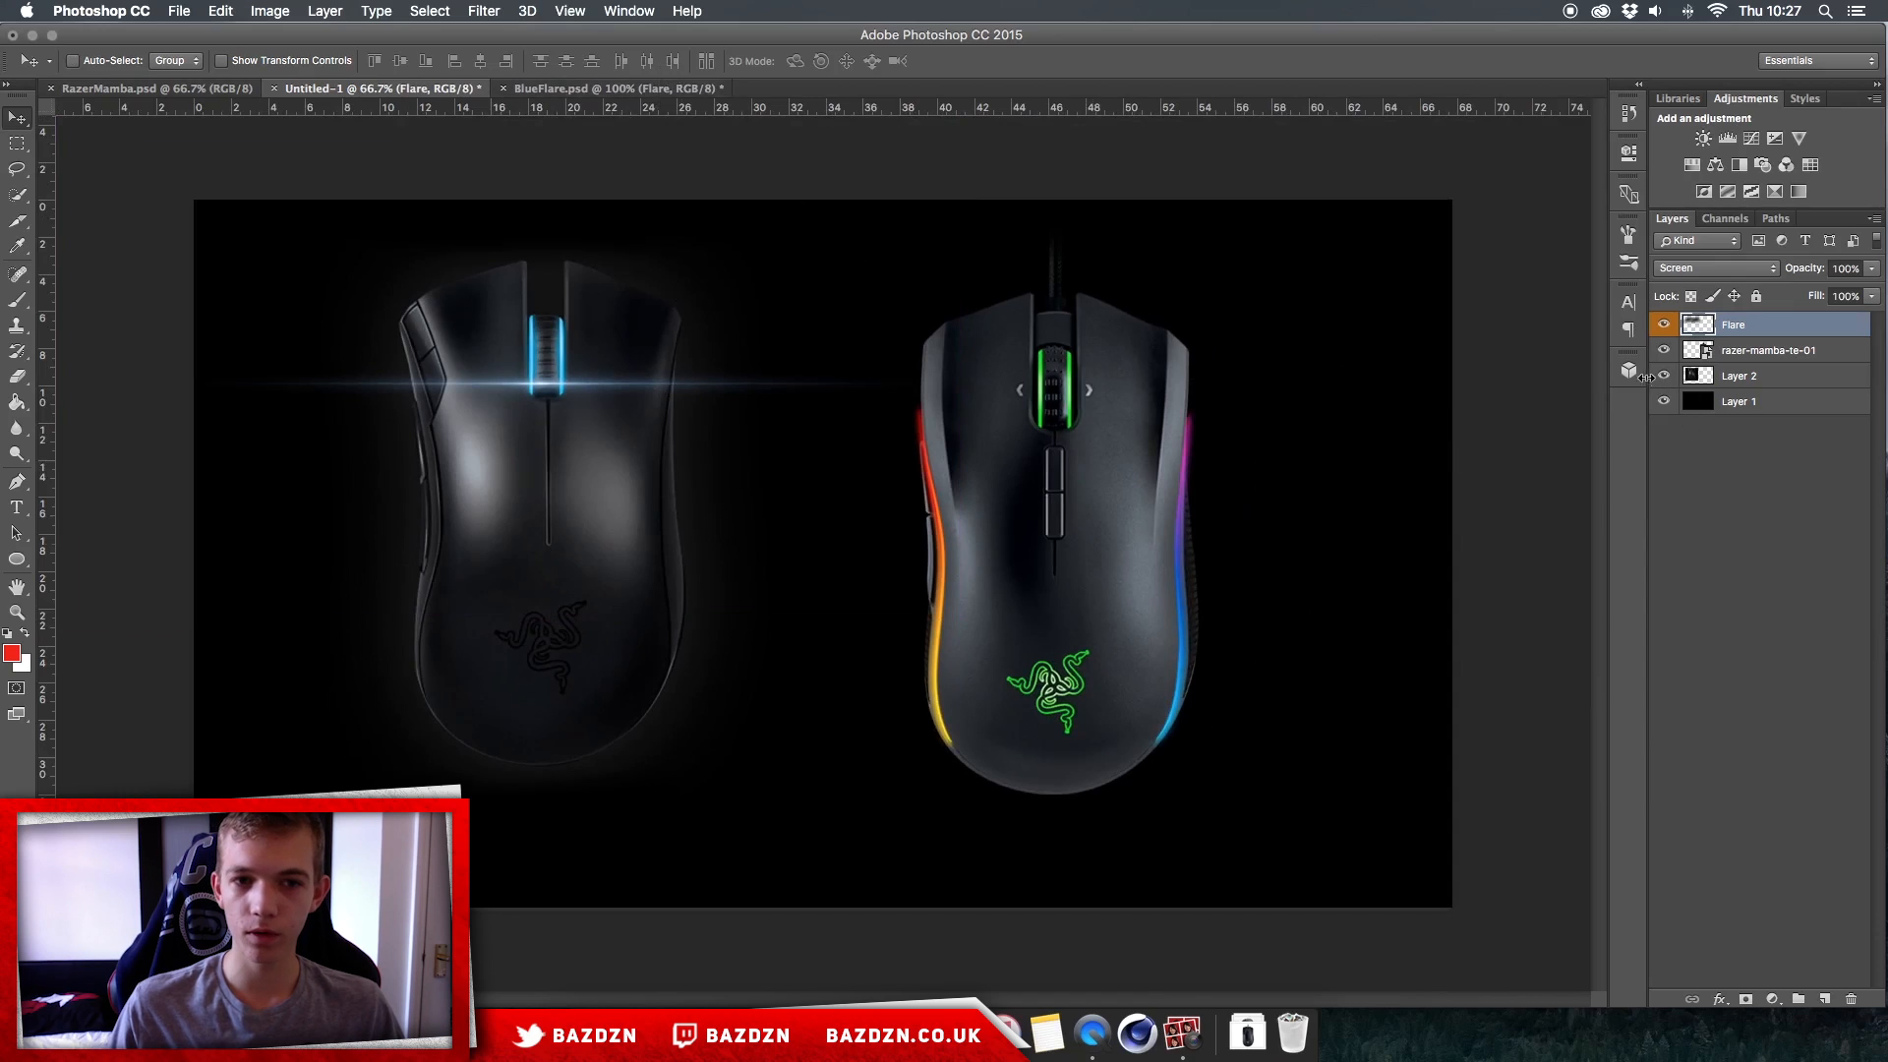
# Step: Transform the flare by rotating it -90° and scaling it to about 89%, centred on the left mouse
pyautogui.press('super+t')
pyautogui.moveTo(792, 405)
pyautogui.mouseDown()
pyautogui.moveTo(974, 458)
pyautogui.moveTo(894, 446)
pyautogui.mouseUp()
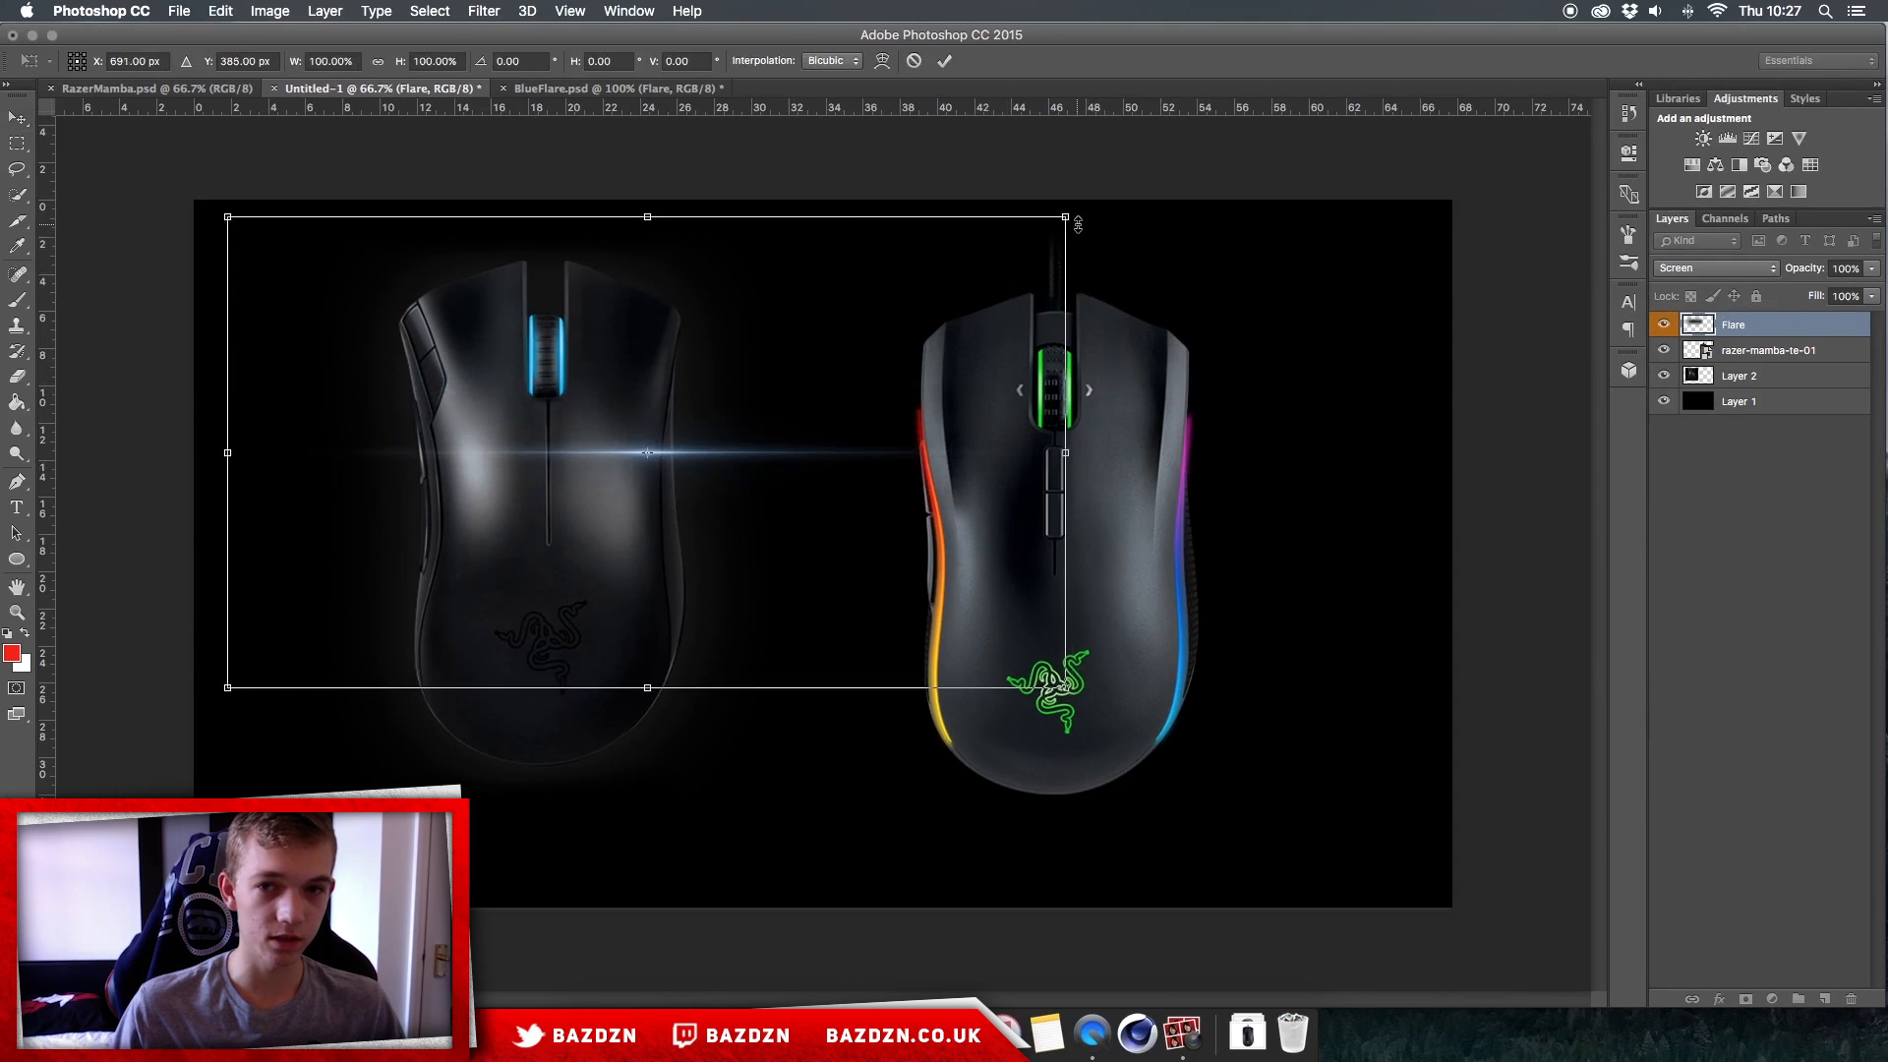
pyautogui.moveTo(1070, 217)
pyautogui.mouseDown()
pyautogui.moveTo(699, 396)
pyautogui.moveTo(1111, 197)
pyautogui.moveTo(977, 262)
pyautogui.moveTo(757, 16)
pyautogui.moveTo(944, 74)
pyautogui.moveTo(534, 79)
pyautogui.mouseUp()
pyautogui.moveTo(686, 510); pyautogui.dragTo(624, 476)
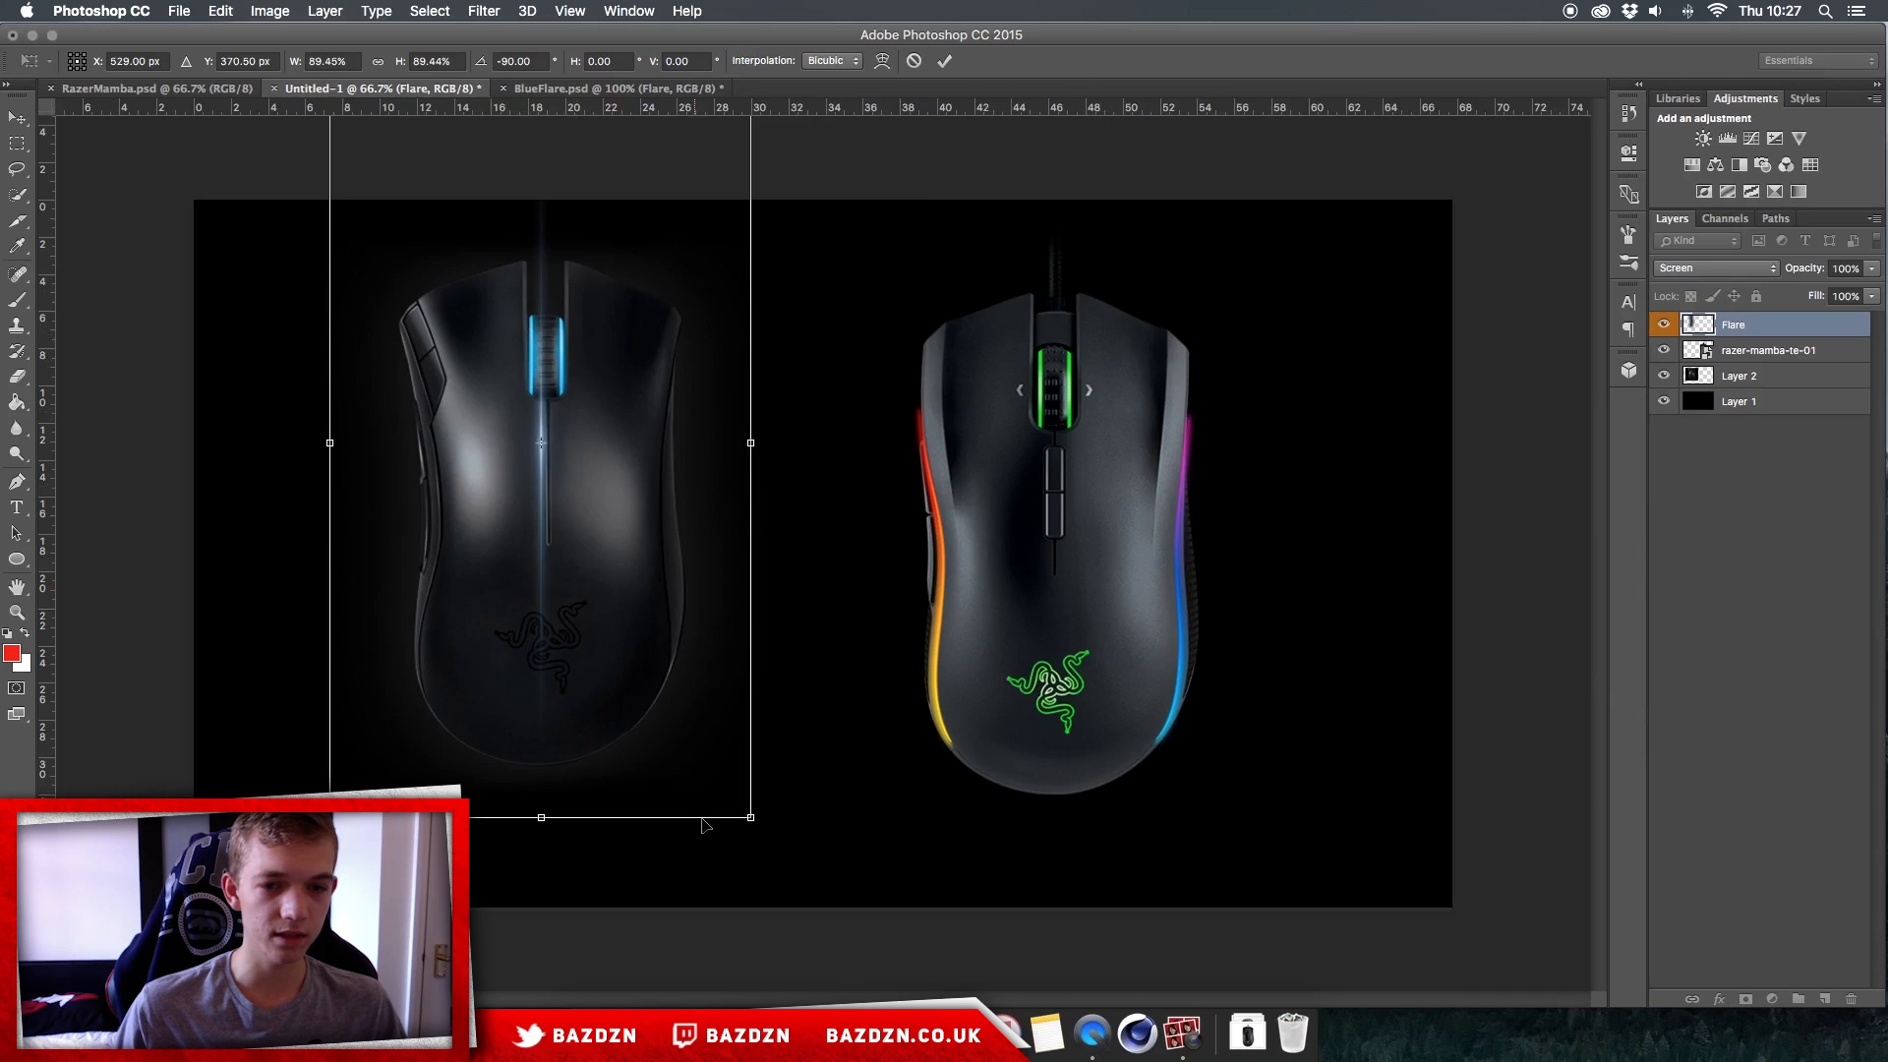
# Step: Scale the flare to about 47% and align it with the left glowing edge of the left mouse's scroll wheel
pyautogui.moveTo(753, 816); pyautogui.dragTo(651, 638)
pyautogui.moveTo(599, 561); pyautogui.dragTo(587, 459)
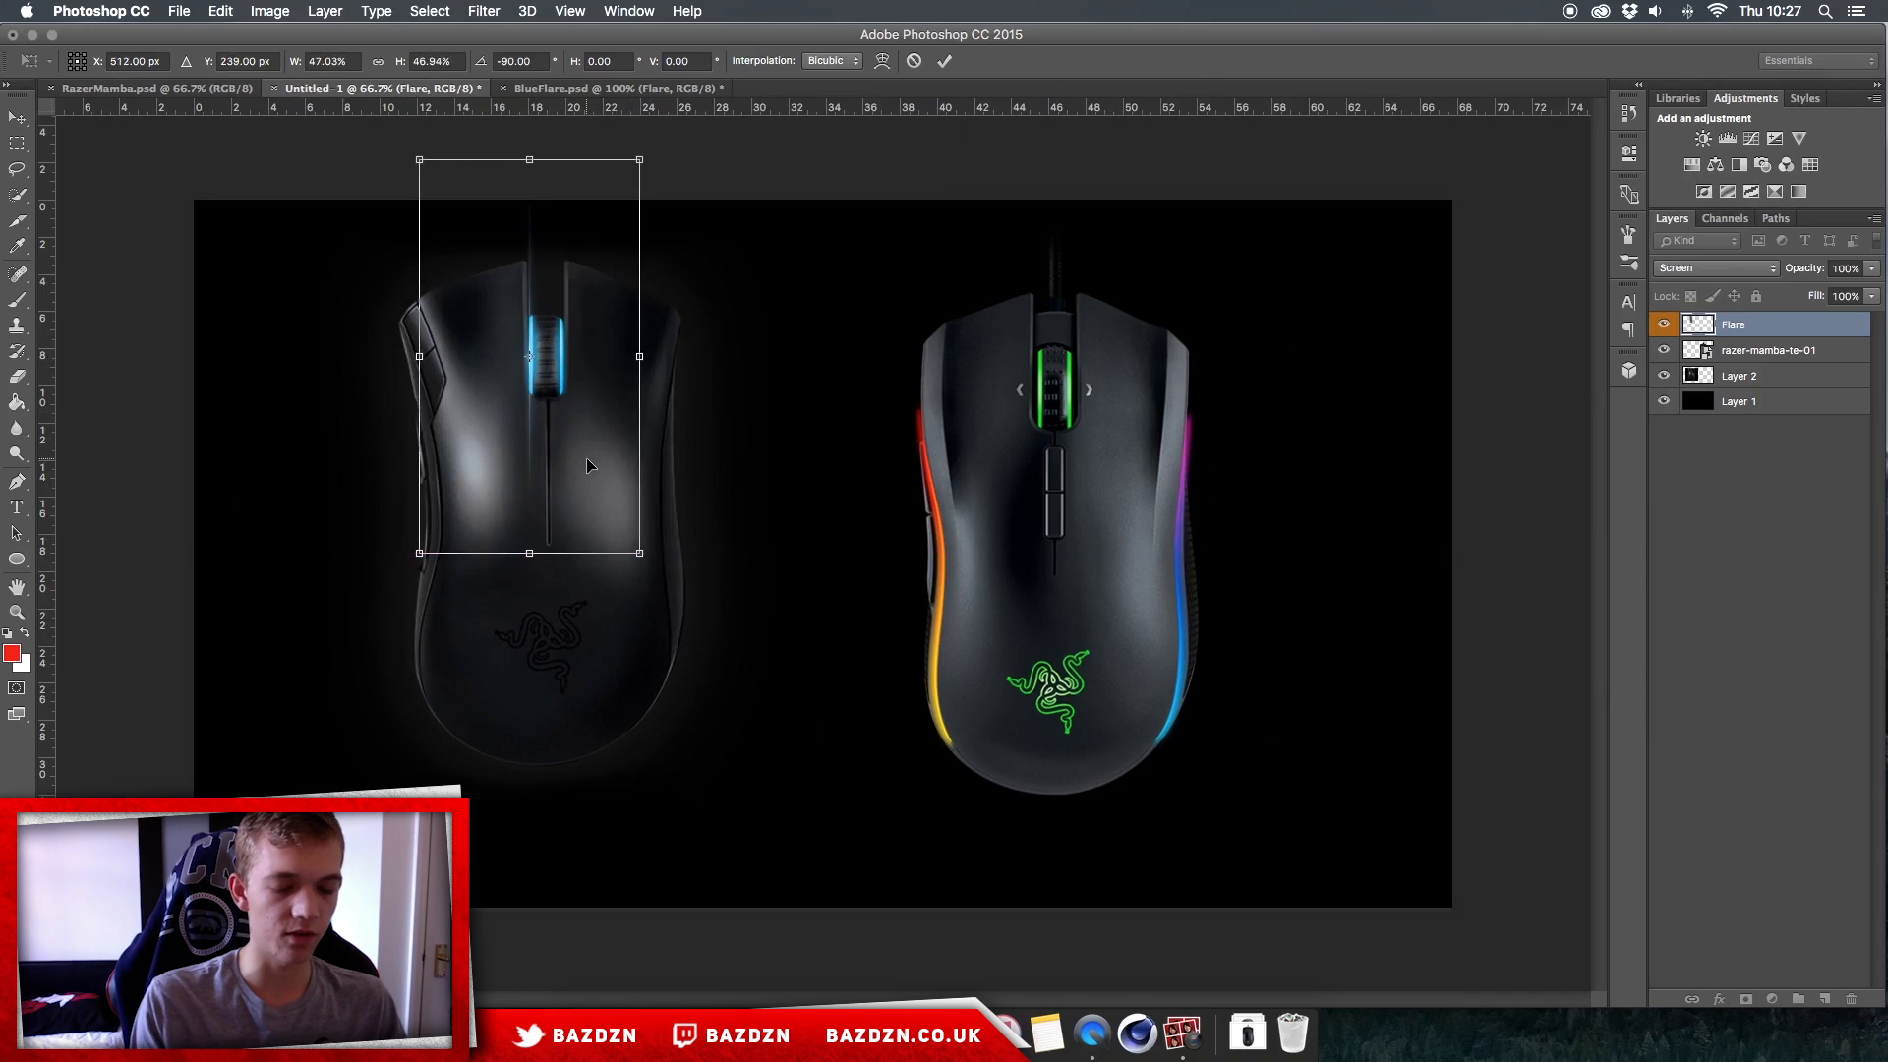
pyautogui.press('super+plus')
pyautogui.press('Return')
pyautogui.scroll(4, 590, 463)
pyautogui.hscroll(-4, 590, 463)
pyautogui.moveTo(596, 446); pyautogui.dragTo(600, 444)
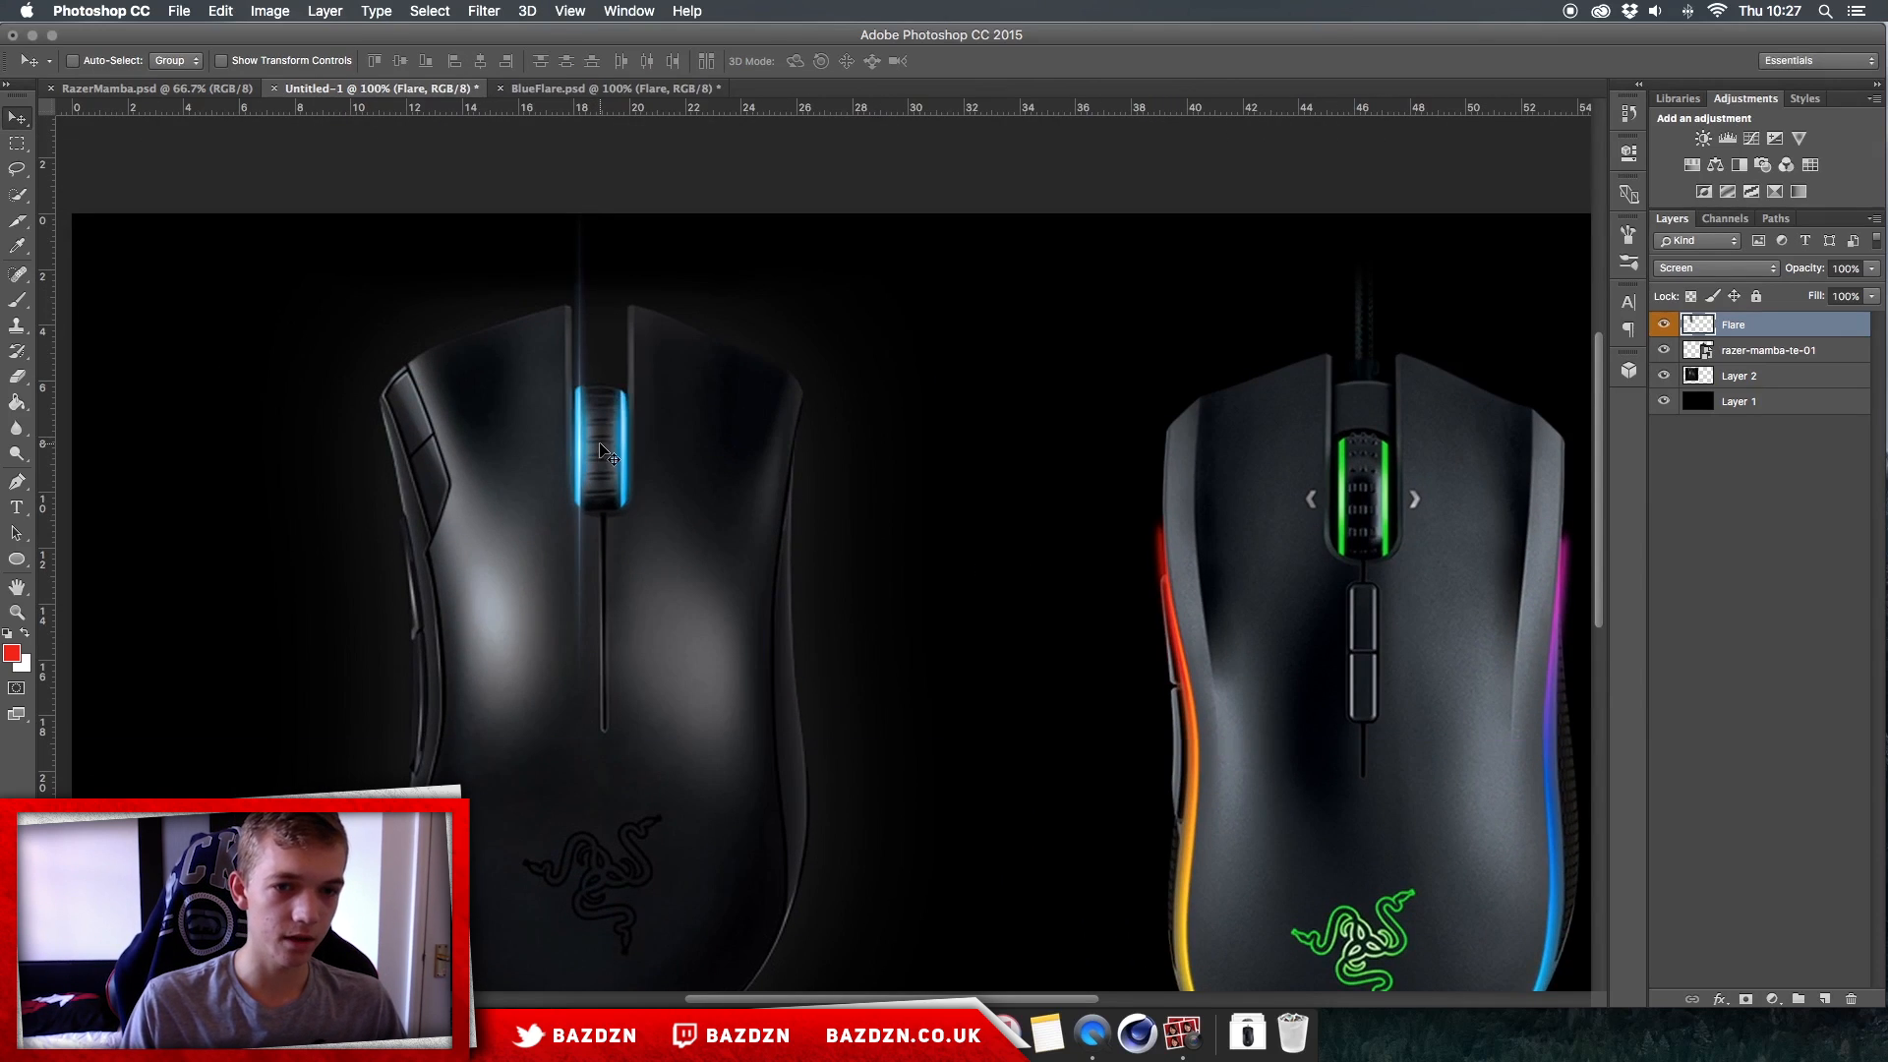
# Step: Duplicate the Flare layer three times in place to intensify the glow on the scroll wheel's left edge
pyautogui.press('super+j')
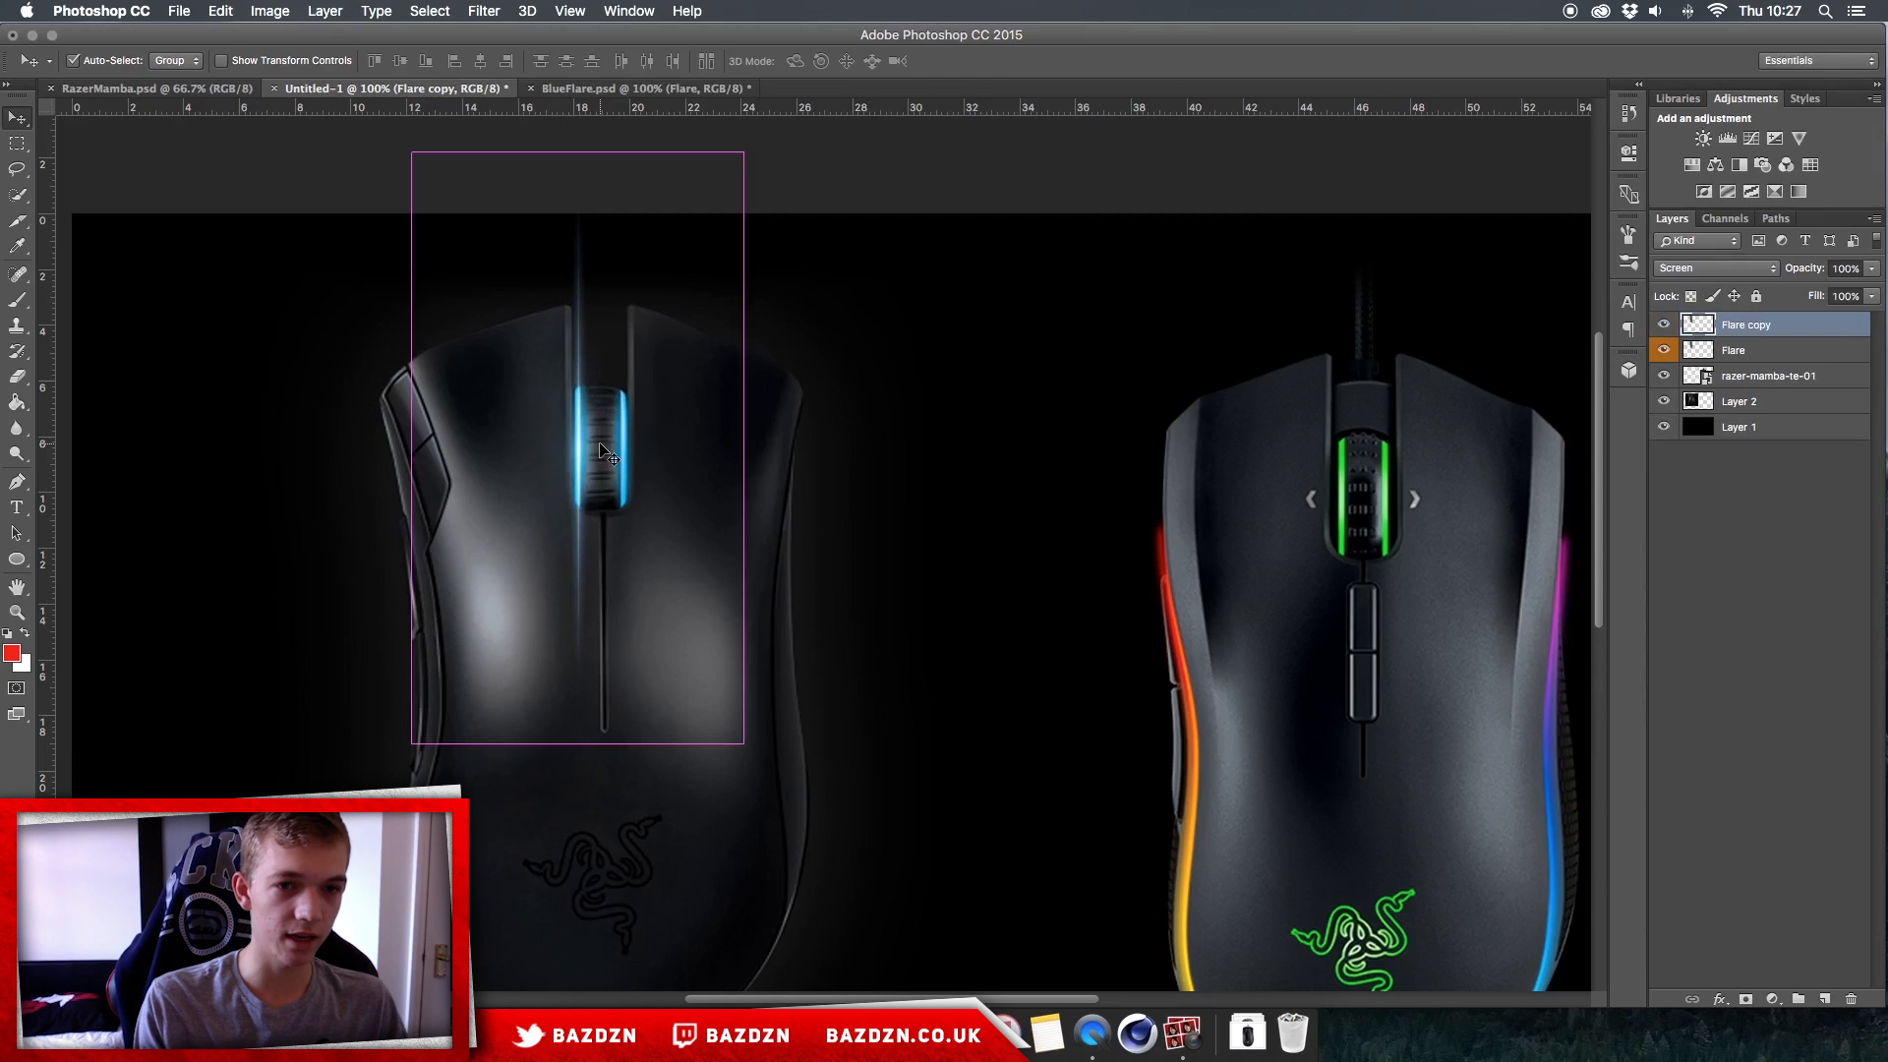
pyautogui.press('super+j')
pyautogui.scroll(3, 610, 452)
pyautogui.hscroll(-3, 610, 452)
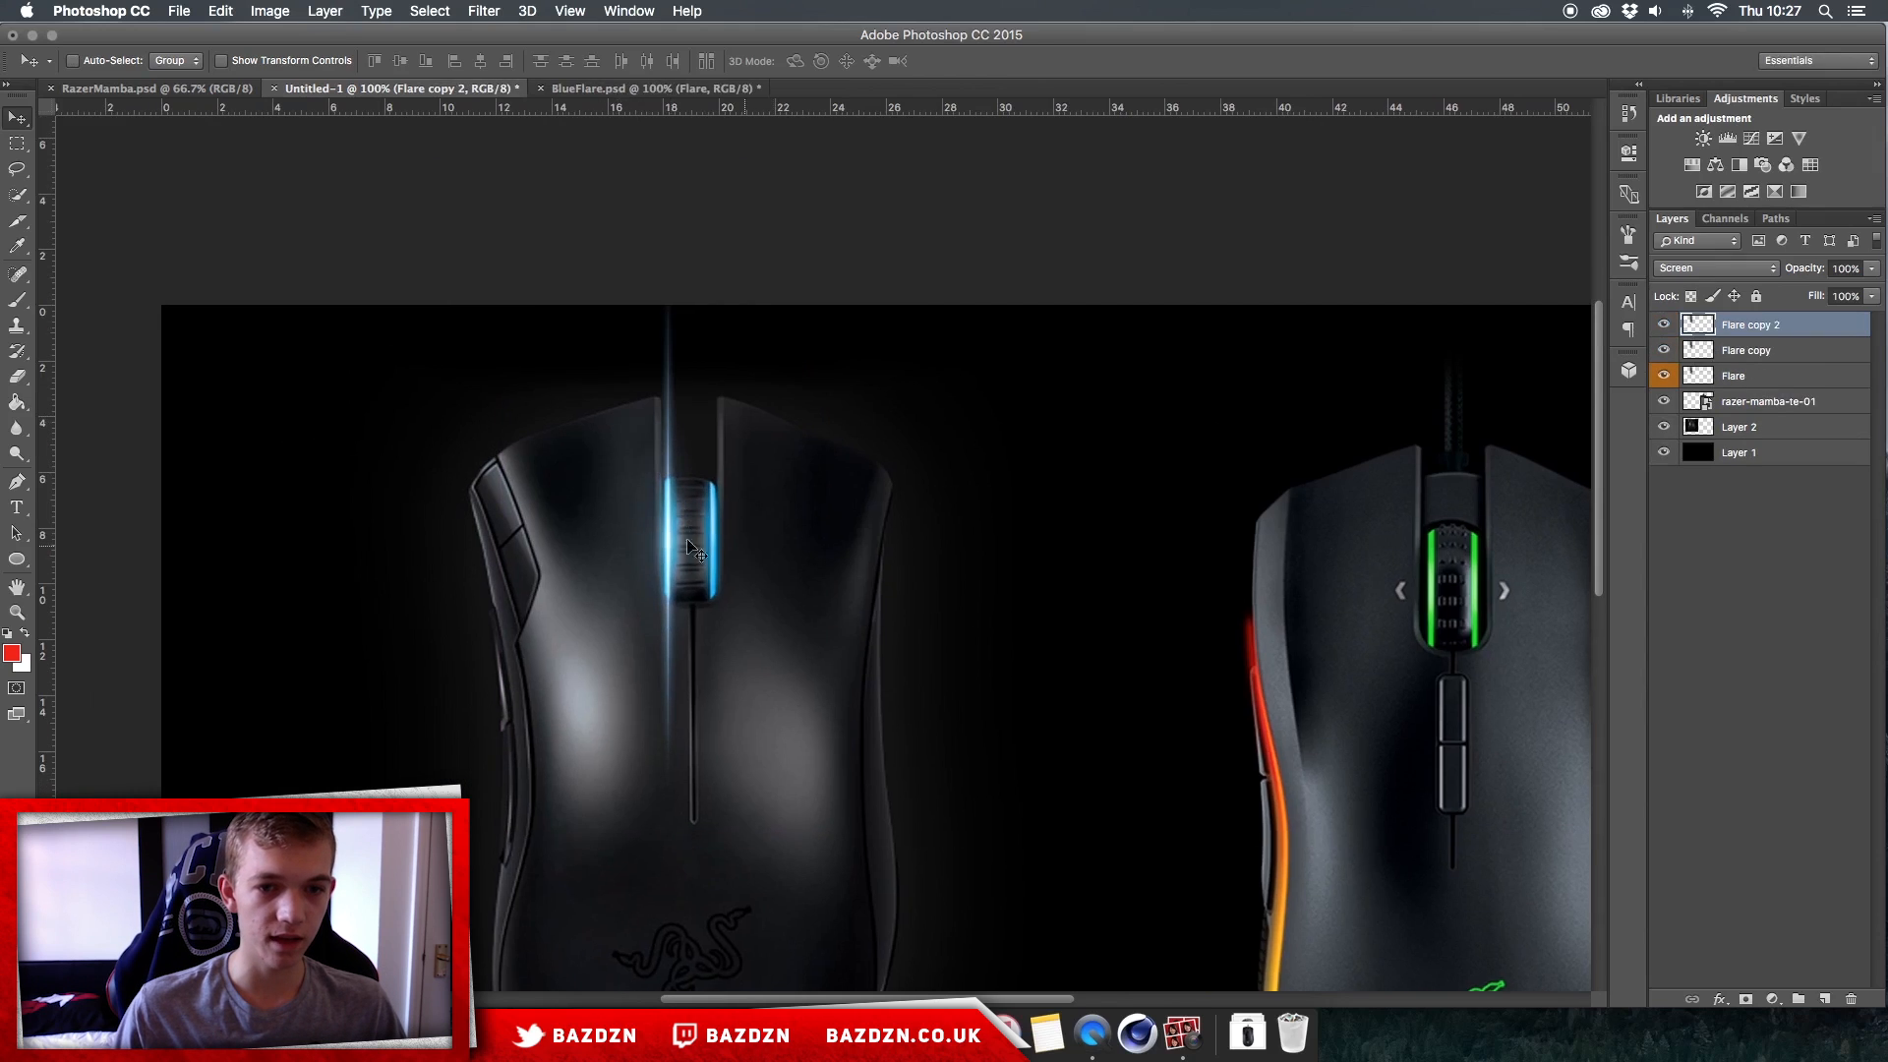
pyautogui.press('super+j')
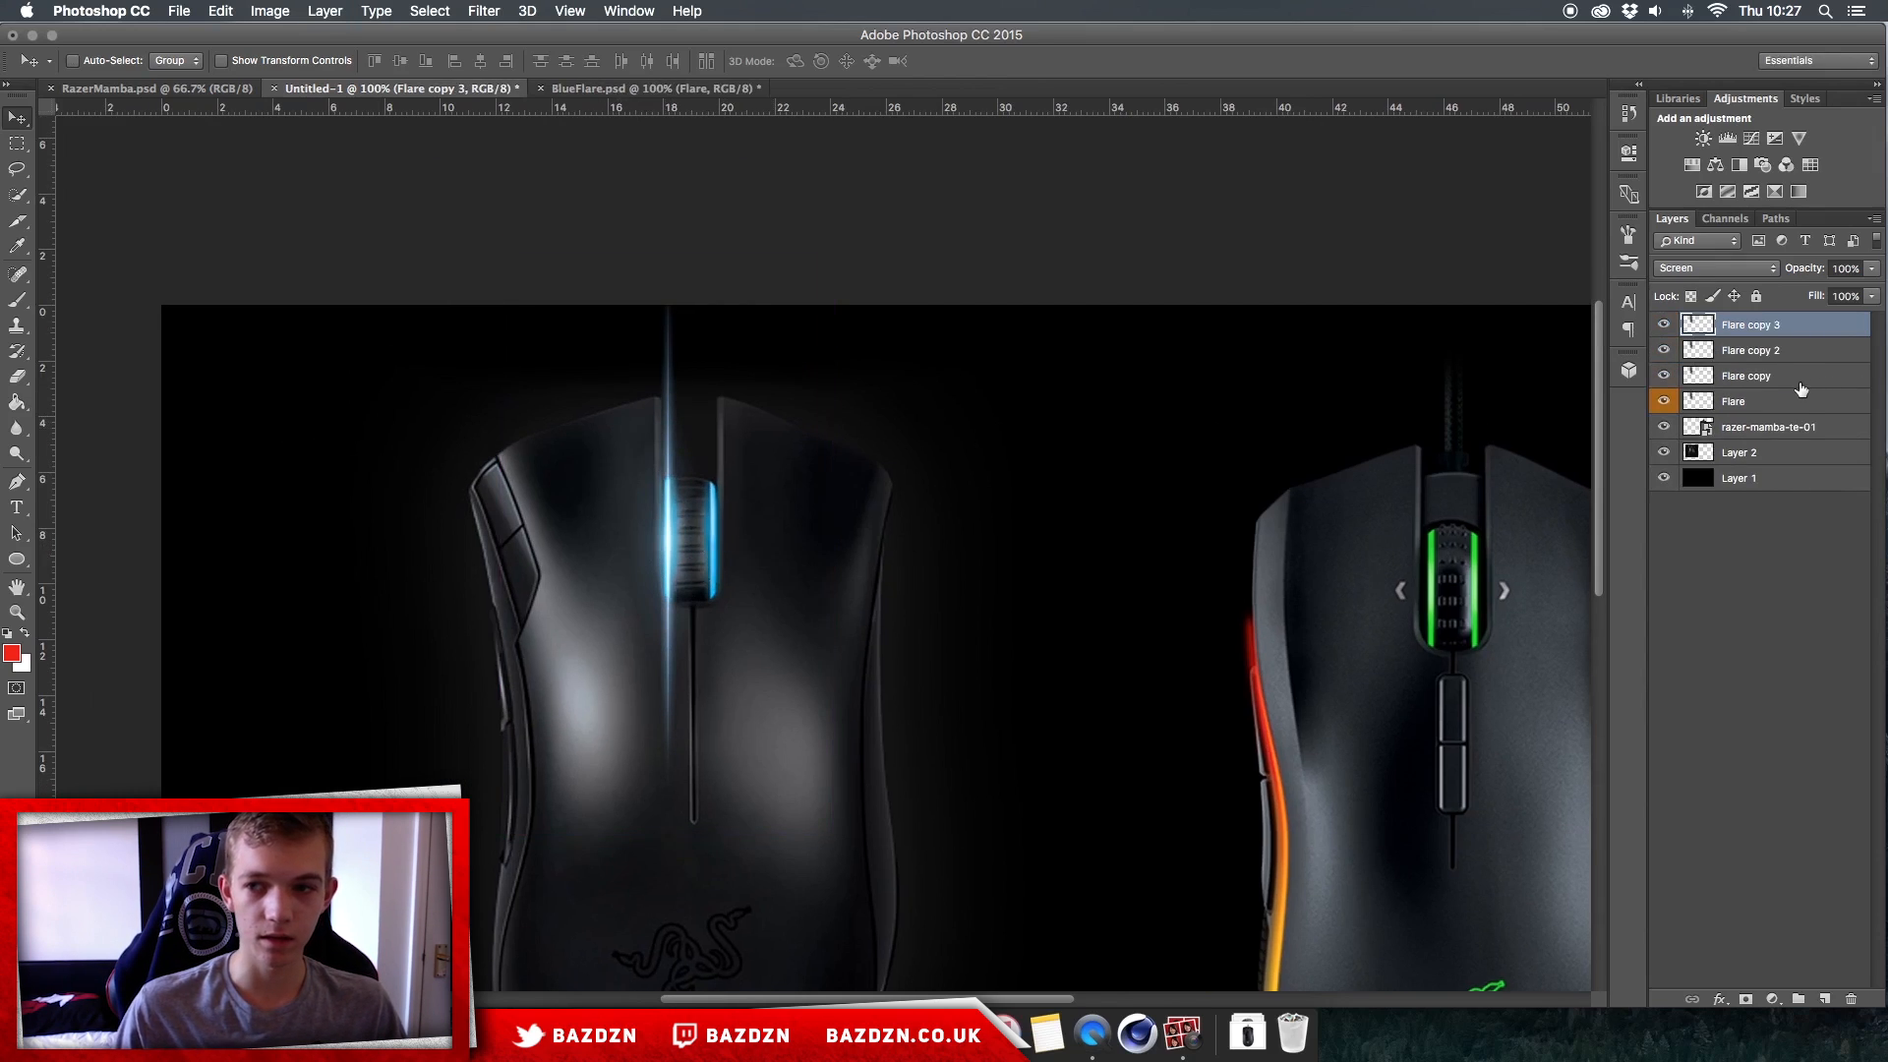
# Step: Duplicate all four flare layers together and move the duplicates onto the right edge of the left mouse's scroll wheel
pyautogui.keyDown('shift'); pyautogui.click(1782, 400); pyautogui.keyUp('shift')
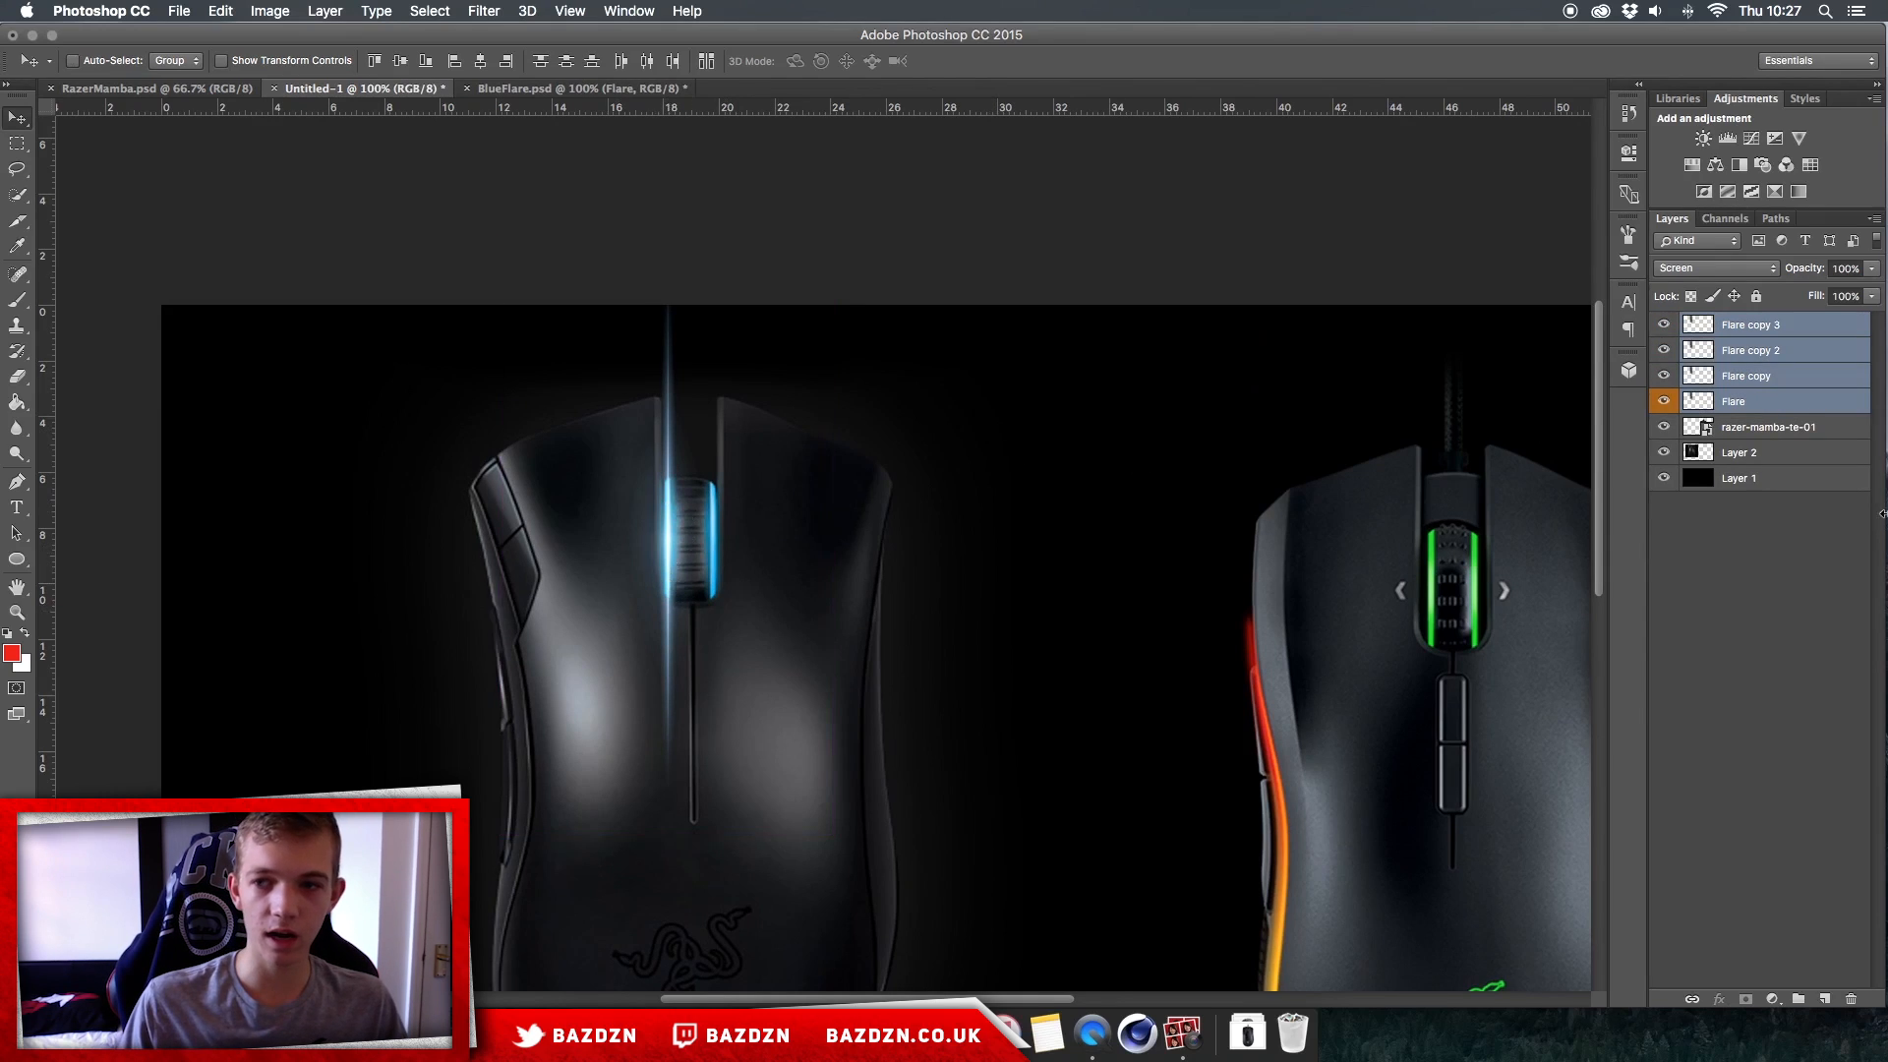
pyautogui.click(1789, 400)
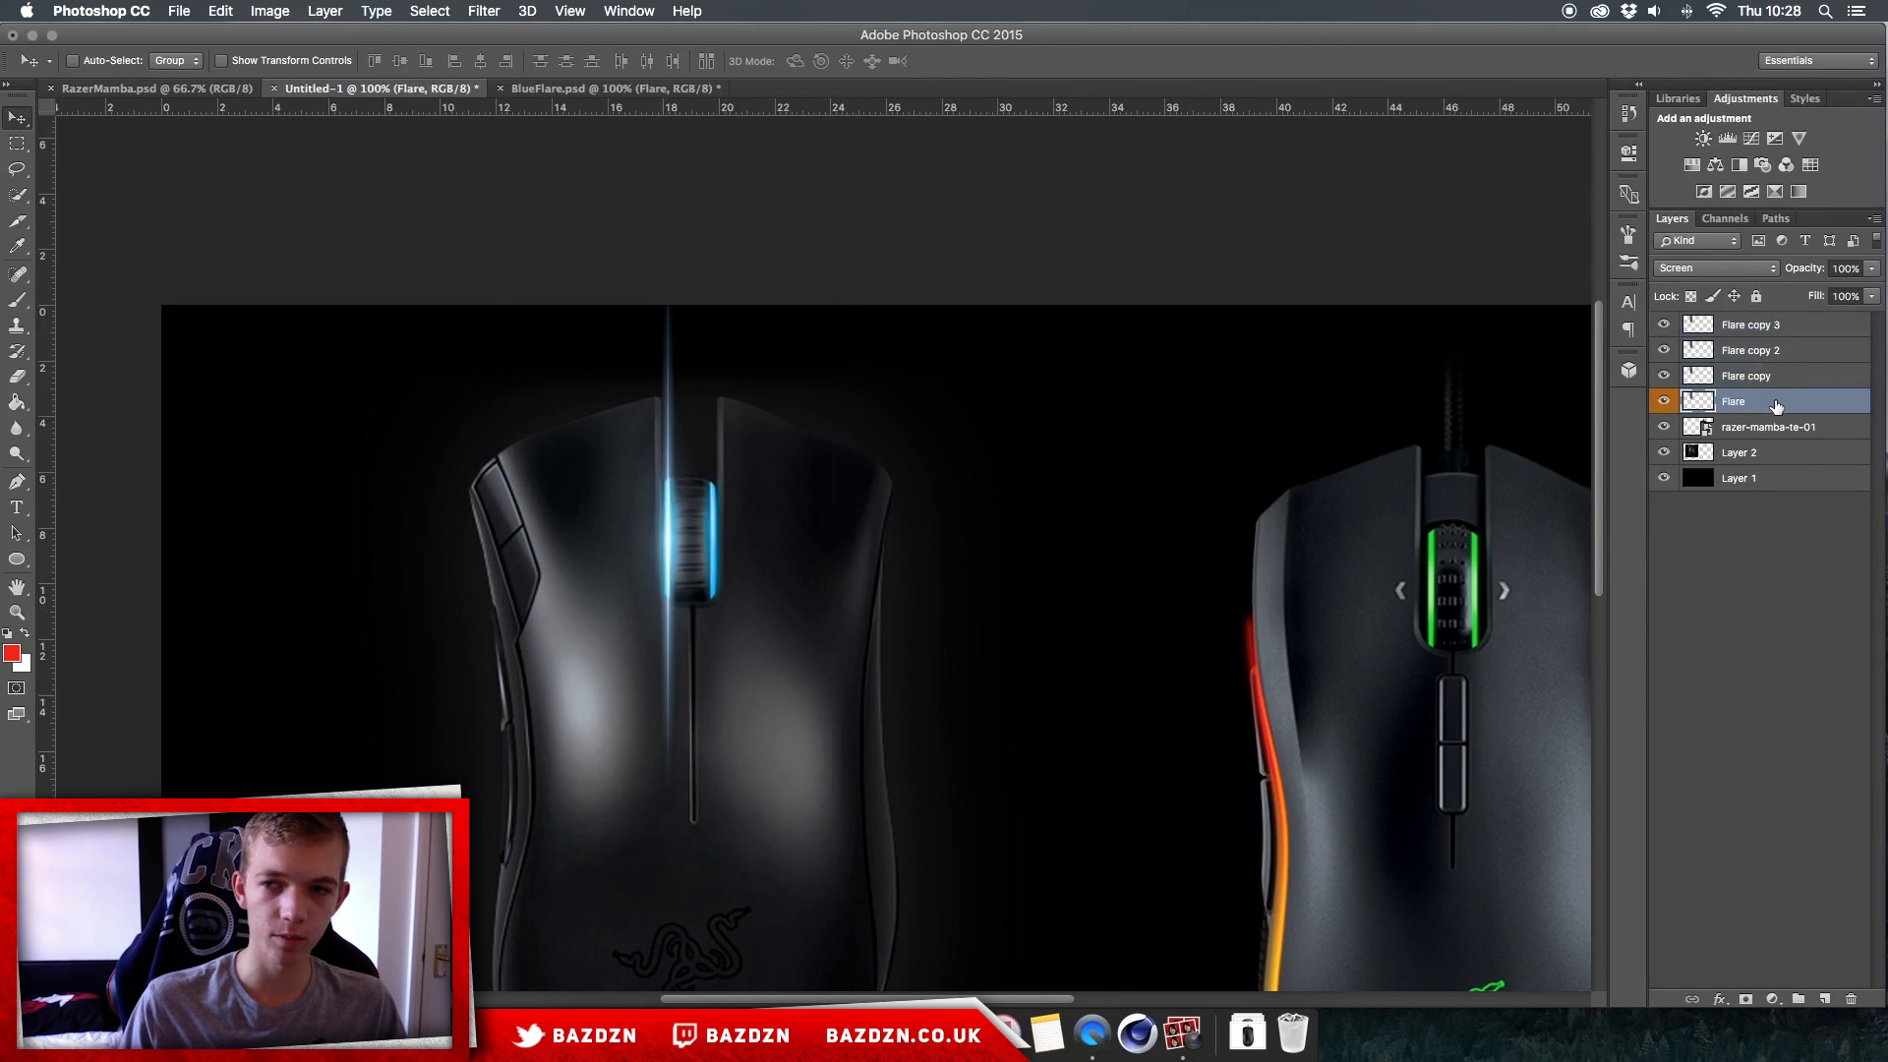
pyautogui.keyDown('shift'); pyautogui.click(1801, 332); pyautogui.keyUp('shift')
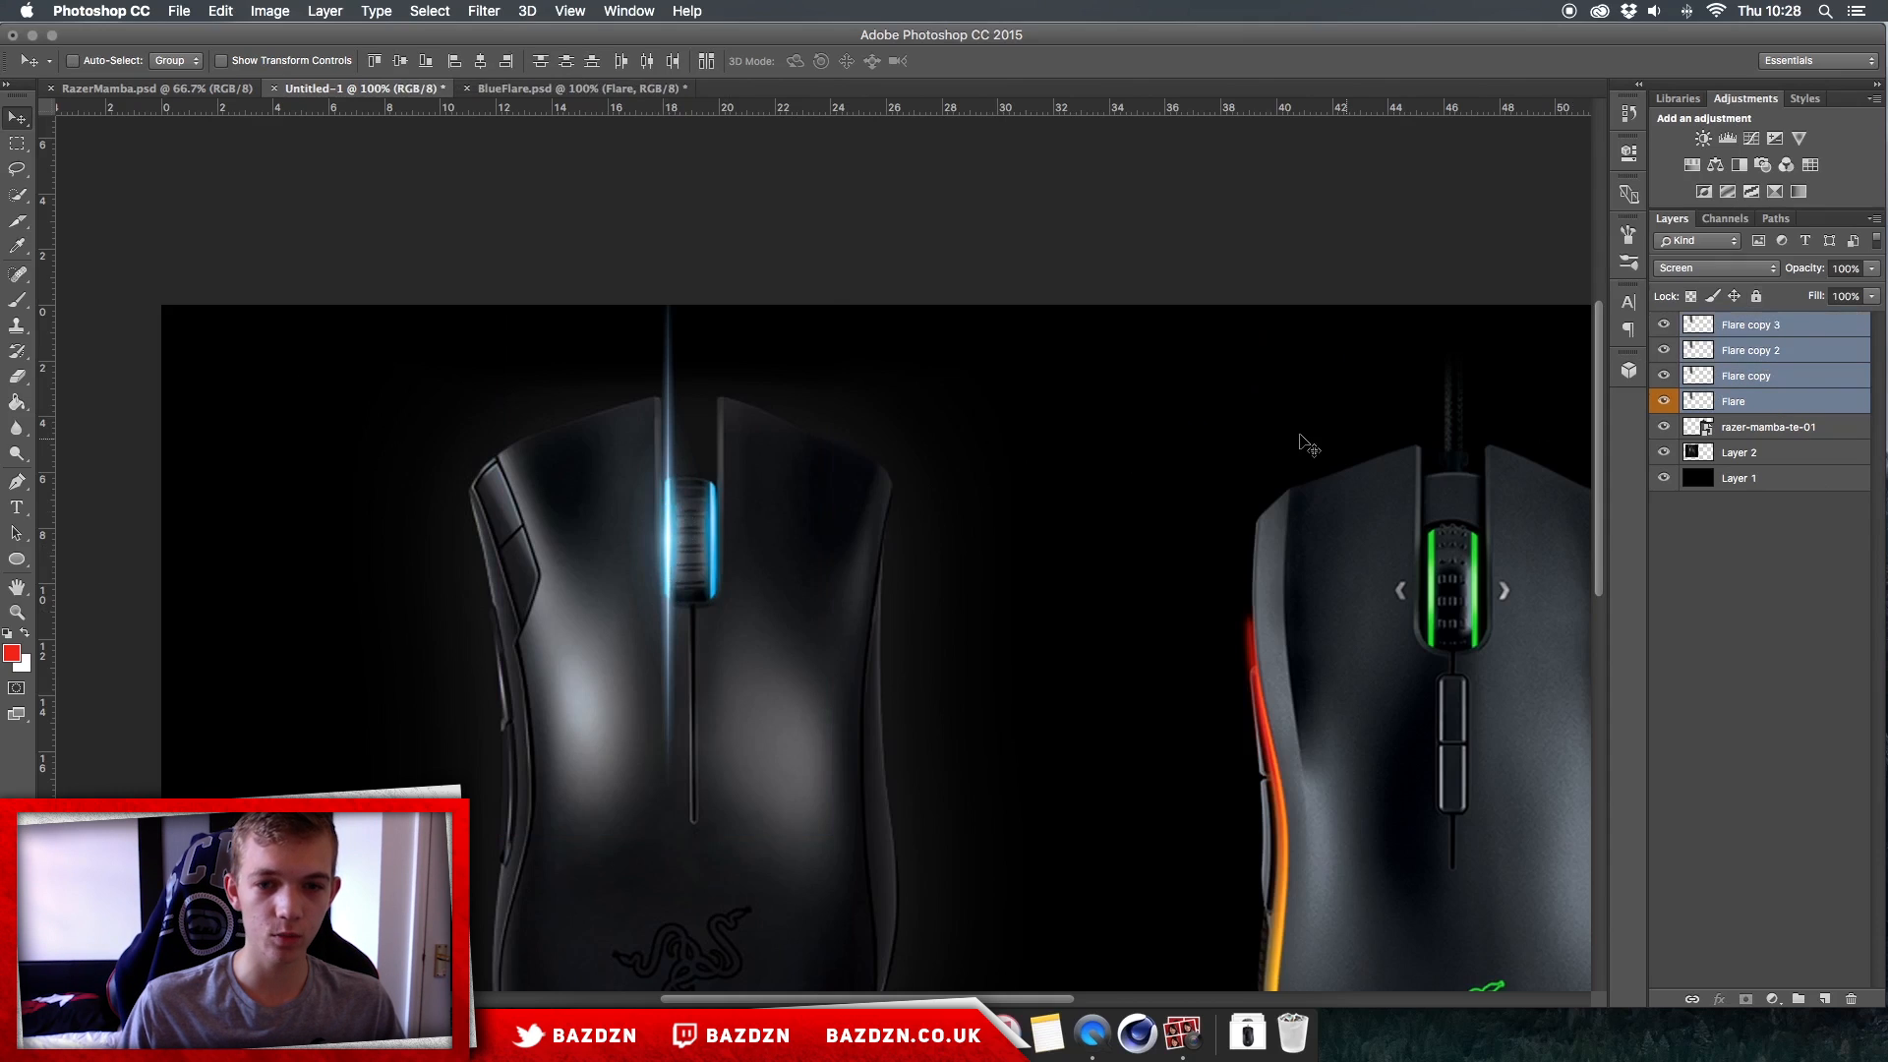
pyautogui.press('super+j')
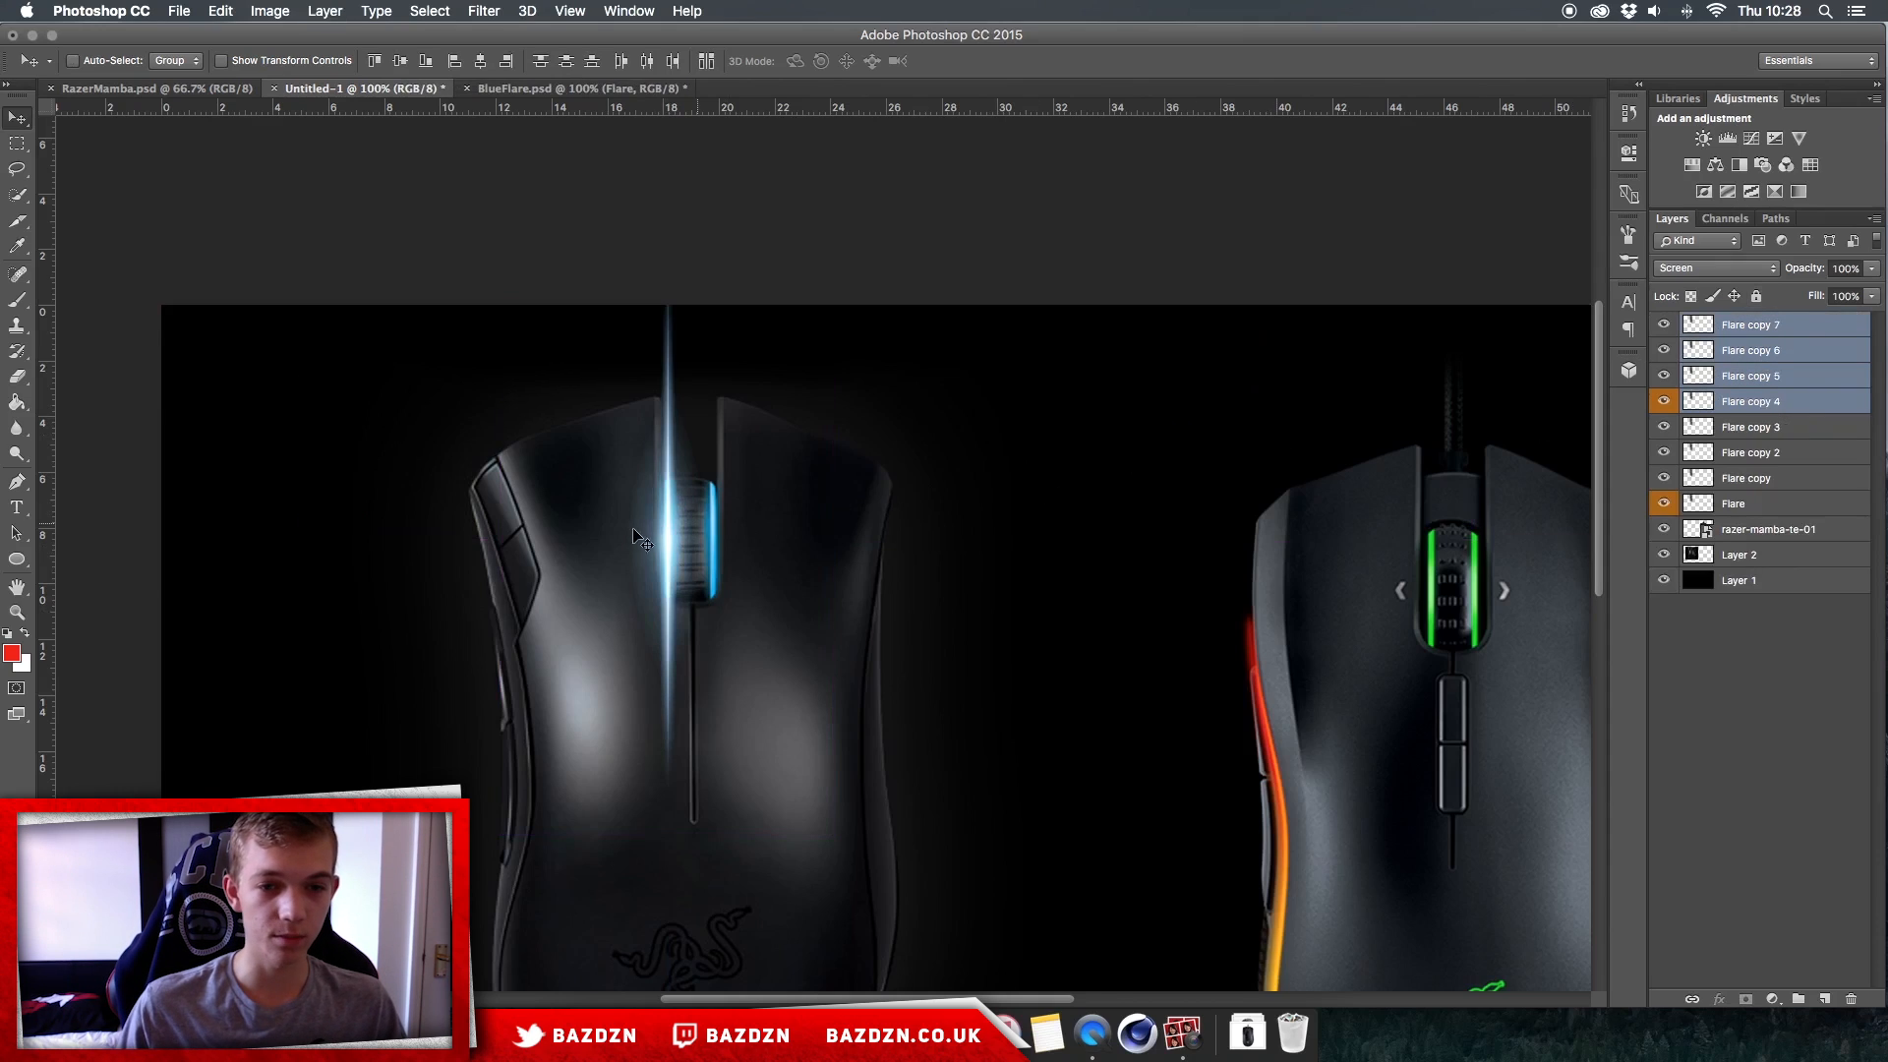
pyautogui.scroll(1, 637, 538)
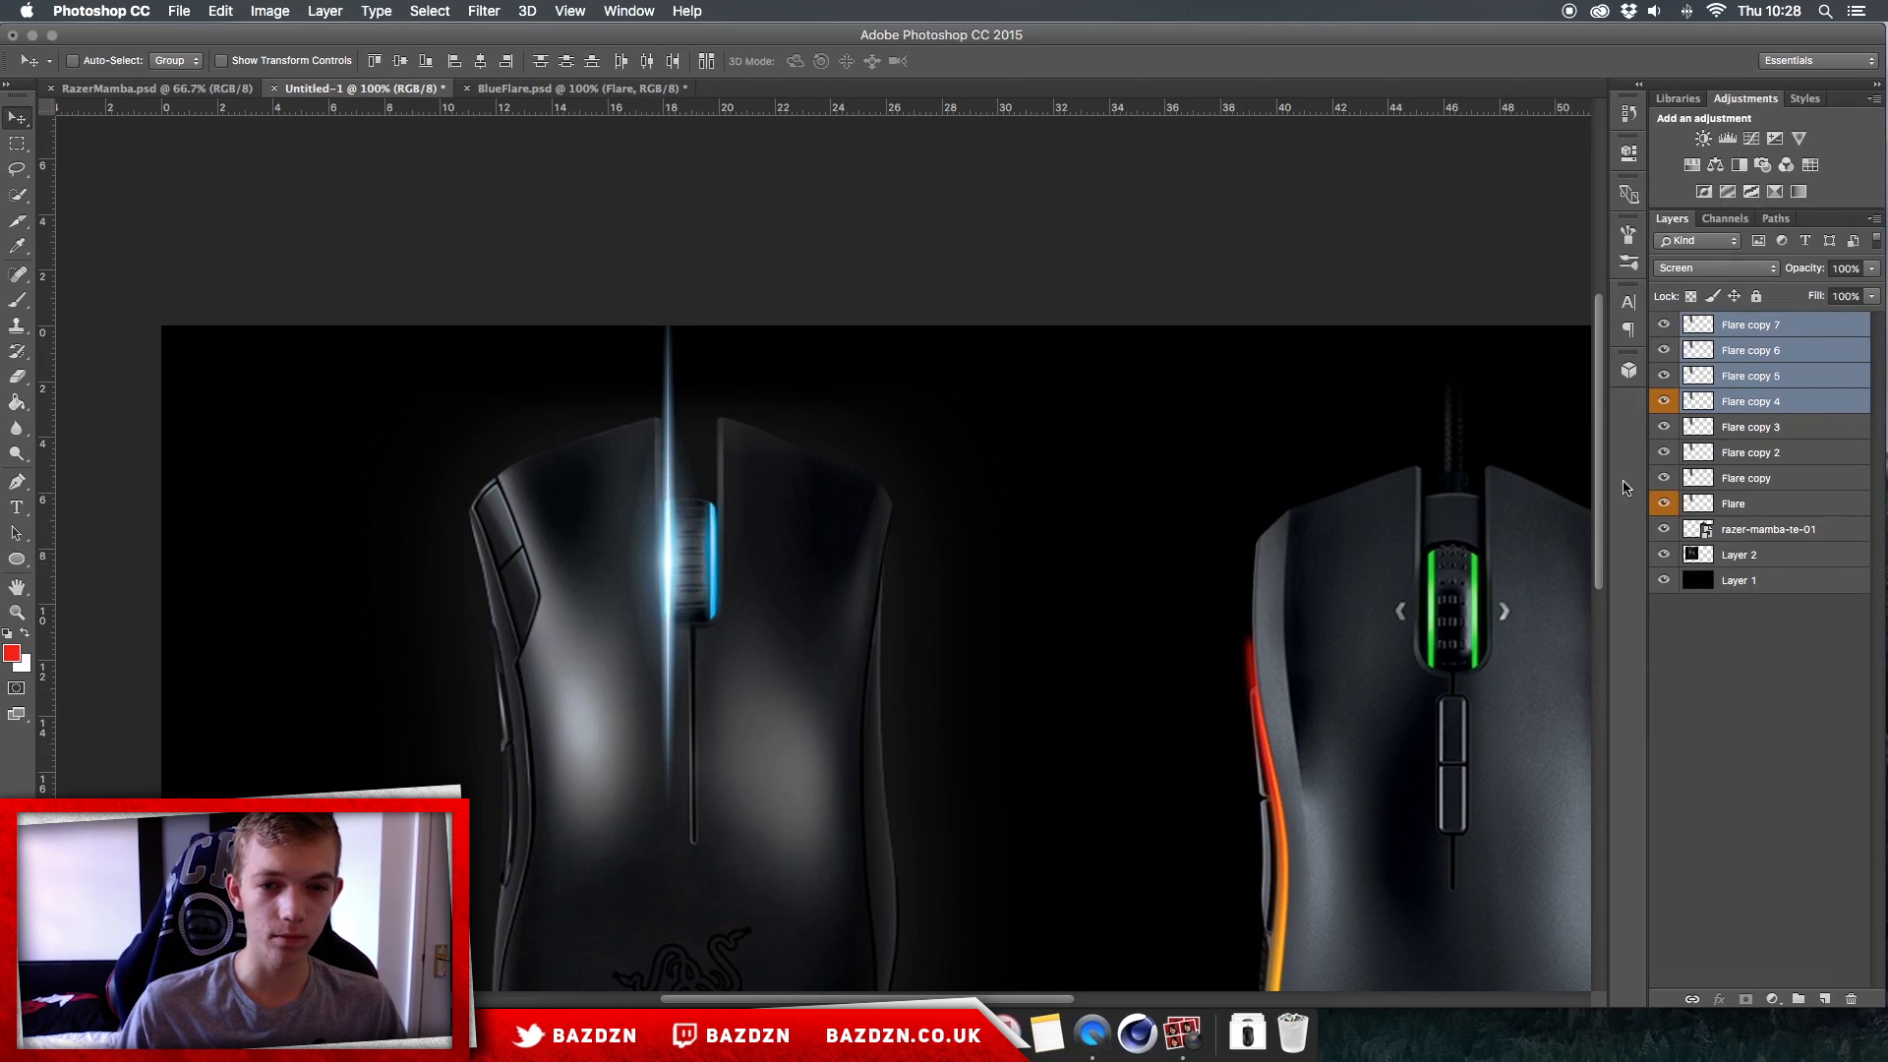
pyautogui.moveTo(797, 592); pyautogui.dragTo(841, 591)
# Step: Delete all the flare copies, keeping only the original Flare layer
pyautogui.press('super+0')
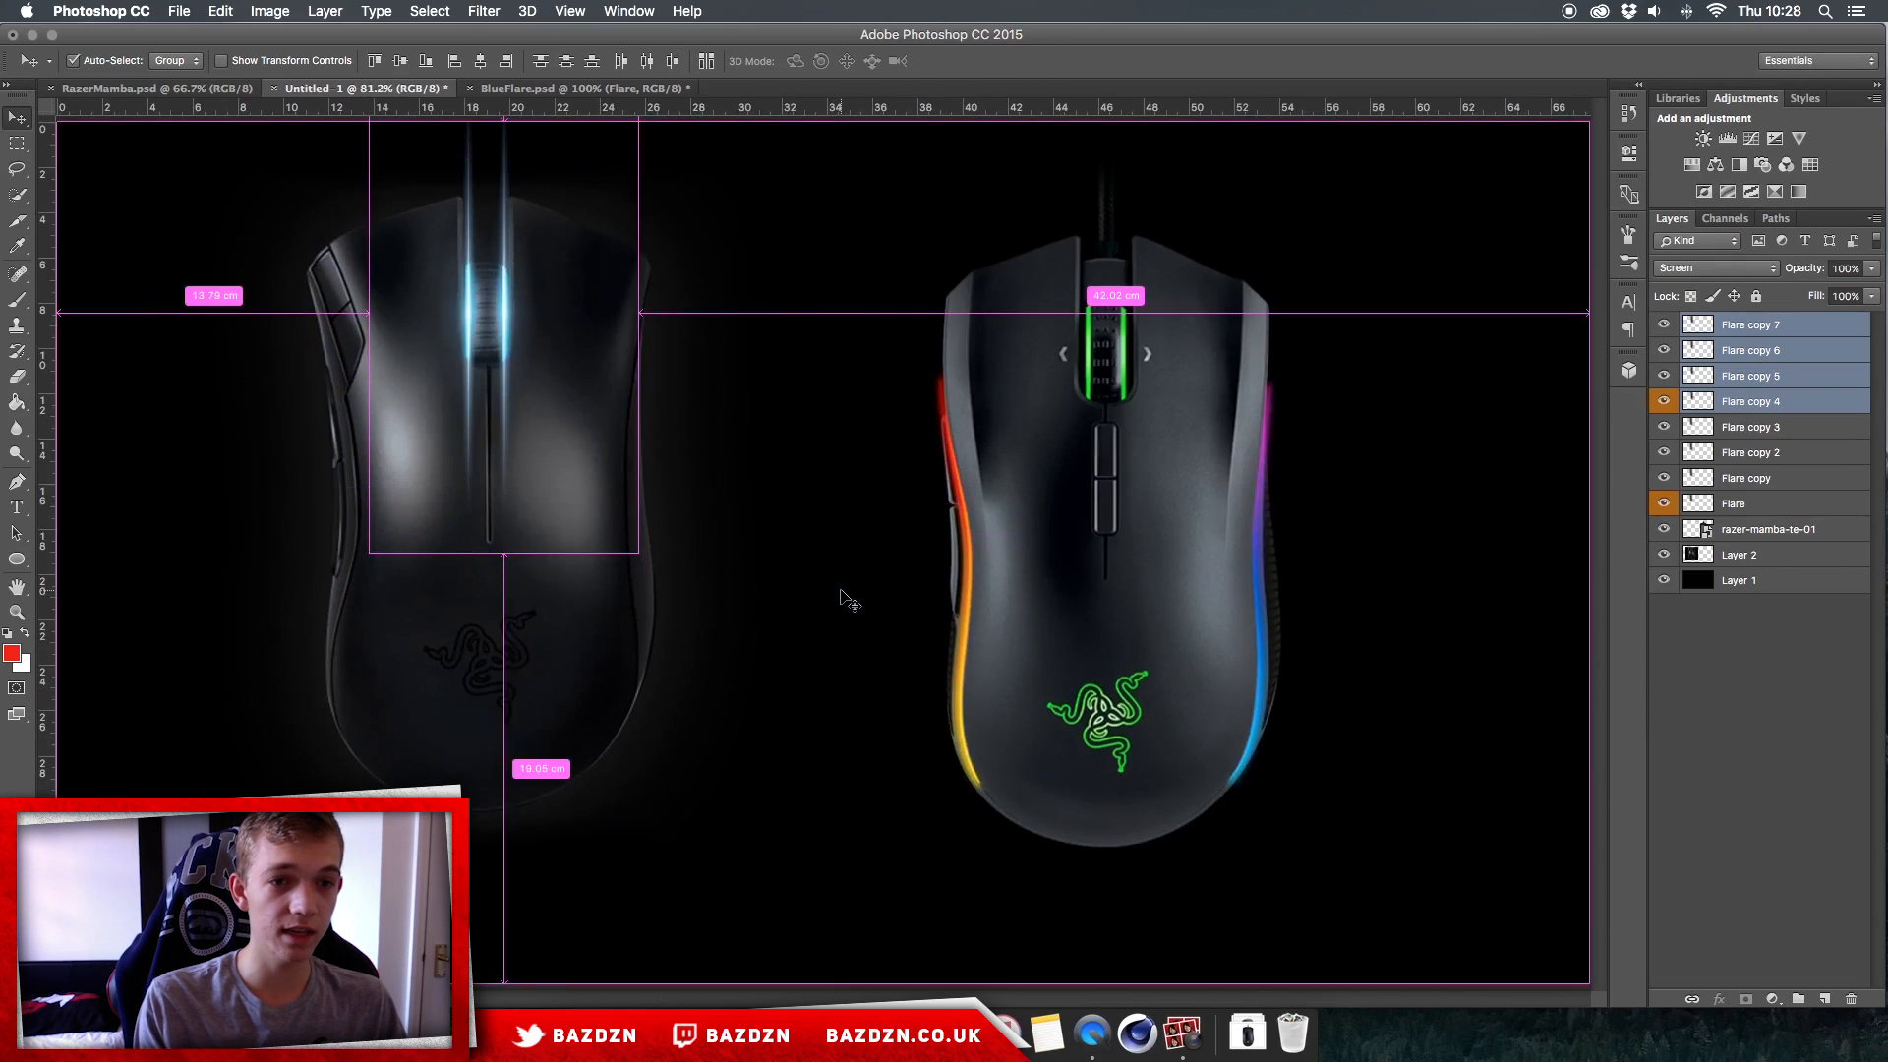
pyautogui.press('super+plus')
pyautogui.hscroll(-5, 840, 591)
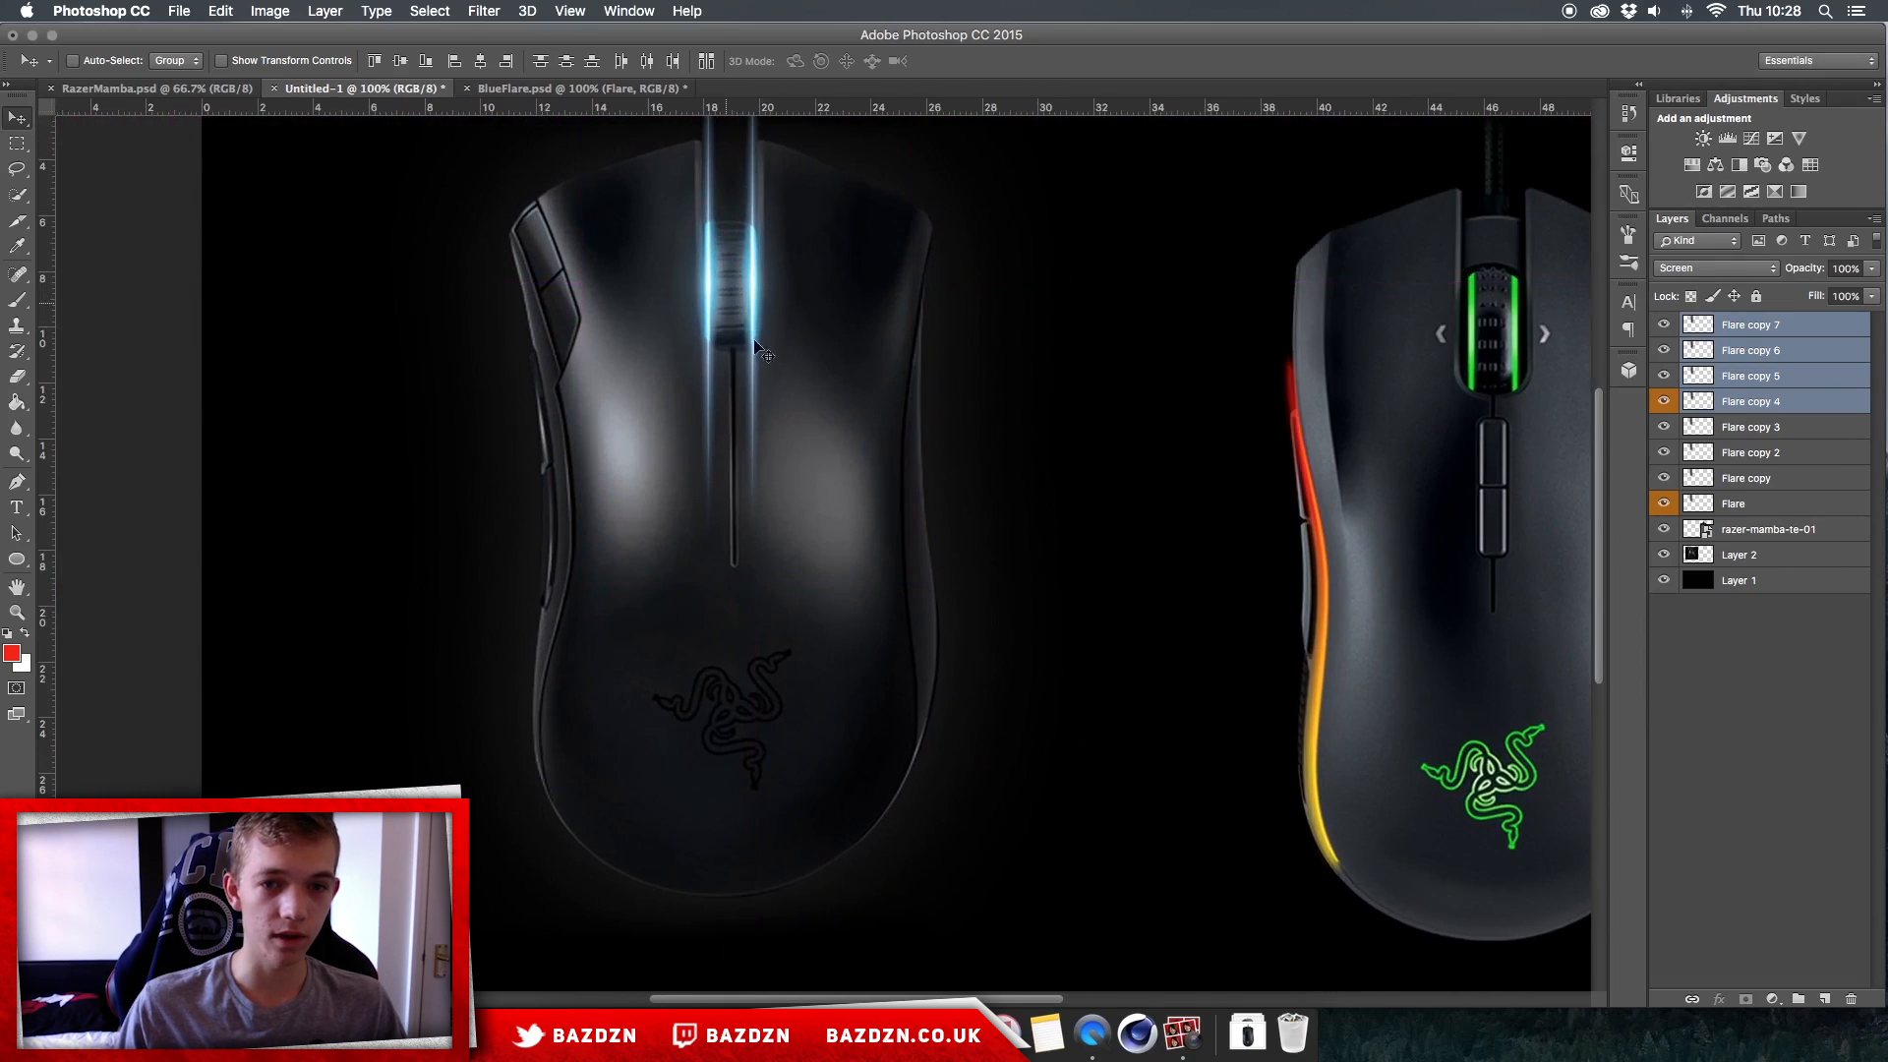
pyautogui.scroll(3, 755, 346)
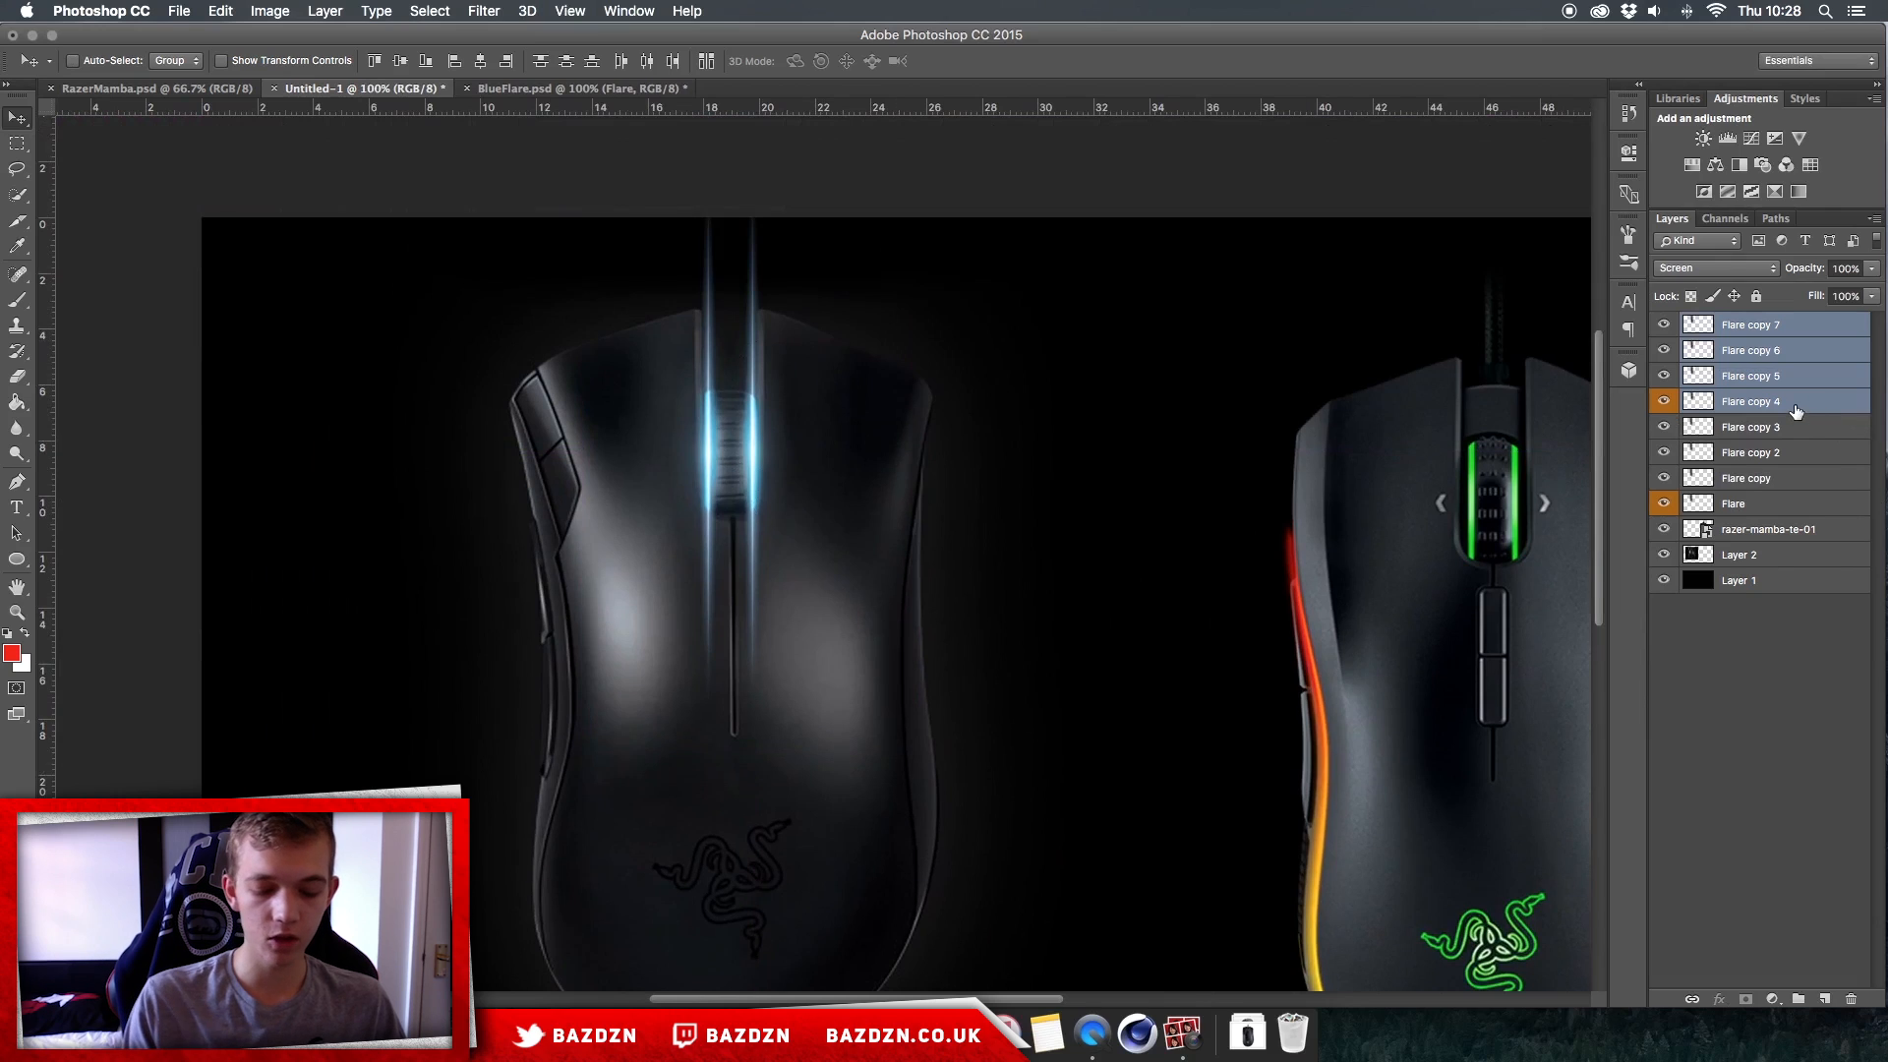
pyautogui.press('BackSpace')
pyautogui.press('BackSpace')
pyautogui.press('BackSpace')
pyautogui.press('BackSpace')
# Step: Move the remaining flare into the empty black area between the two mice
pyautogui.moveTo(1049, 328); pyautogui.dragTo(1241, 346)
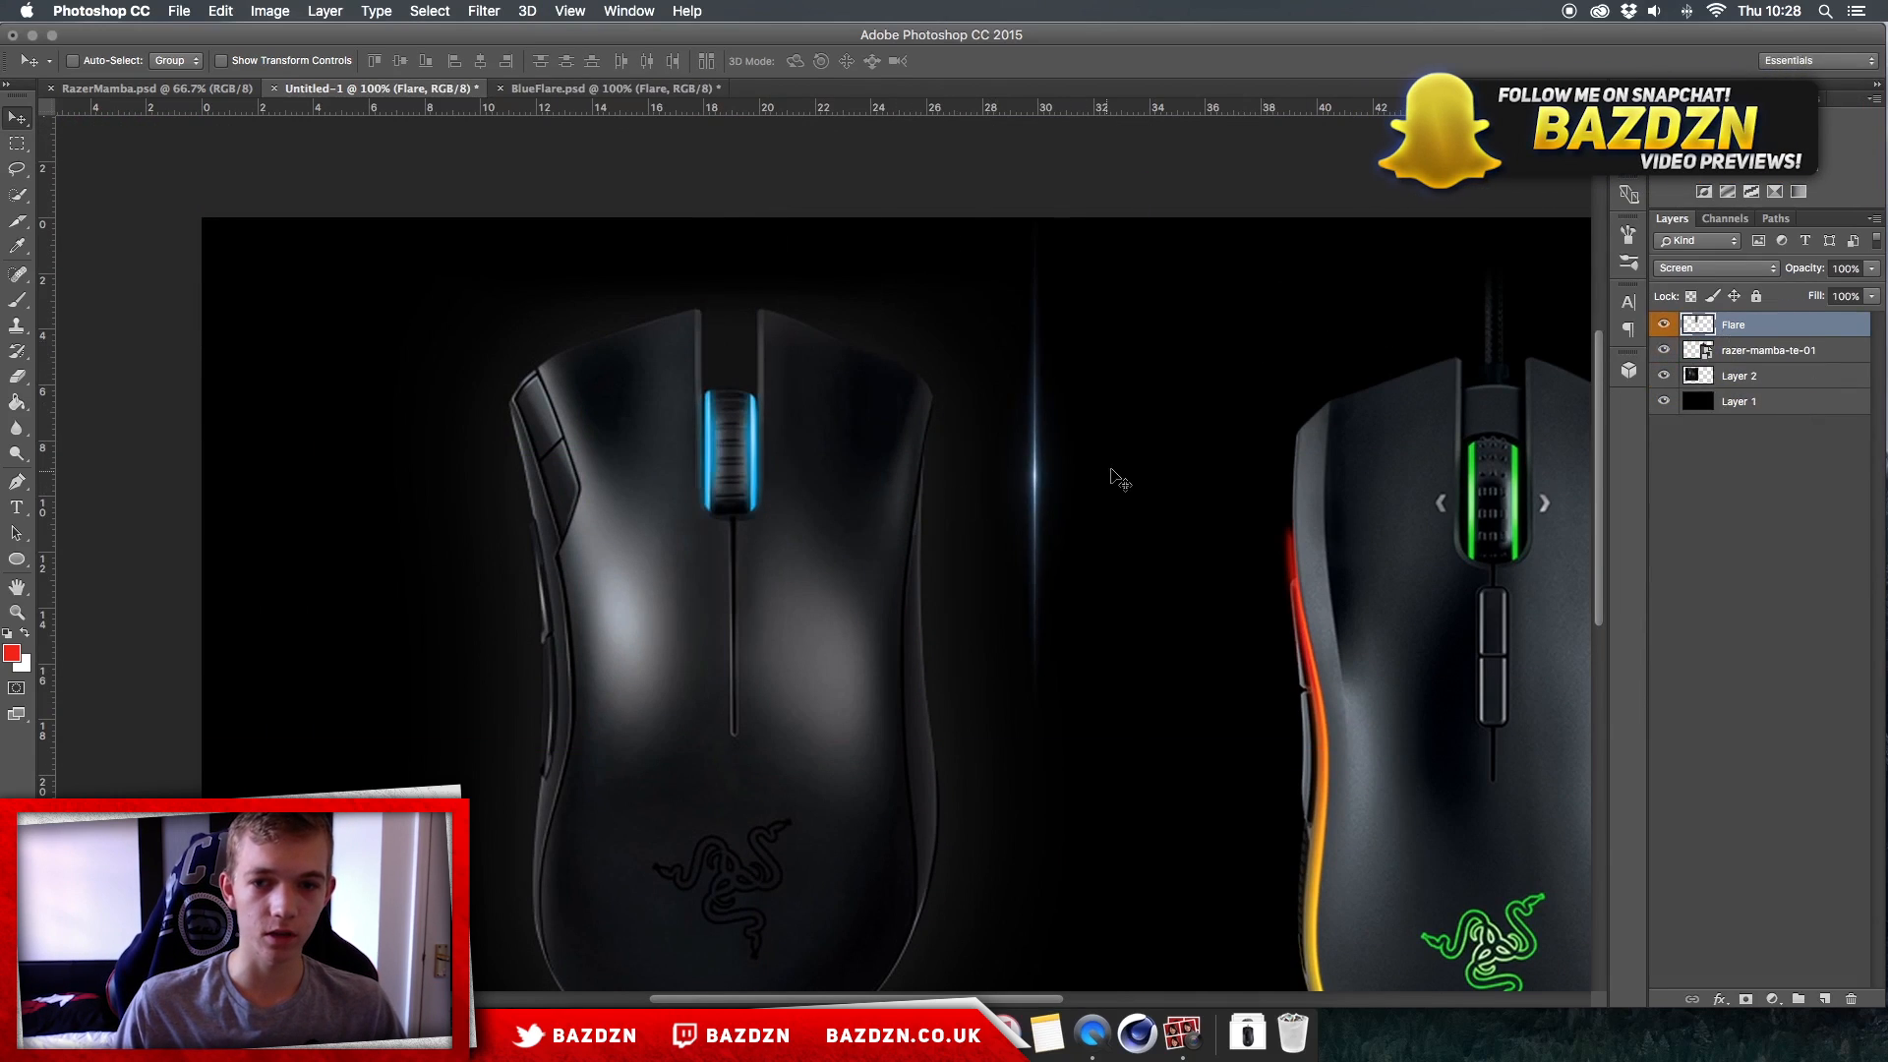
pyautogui.click(590, 91)
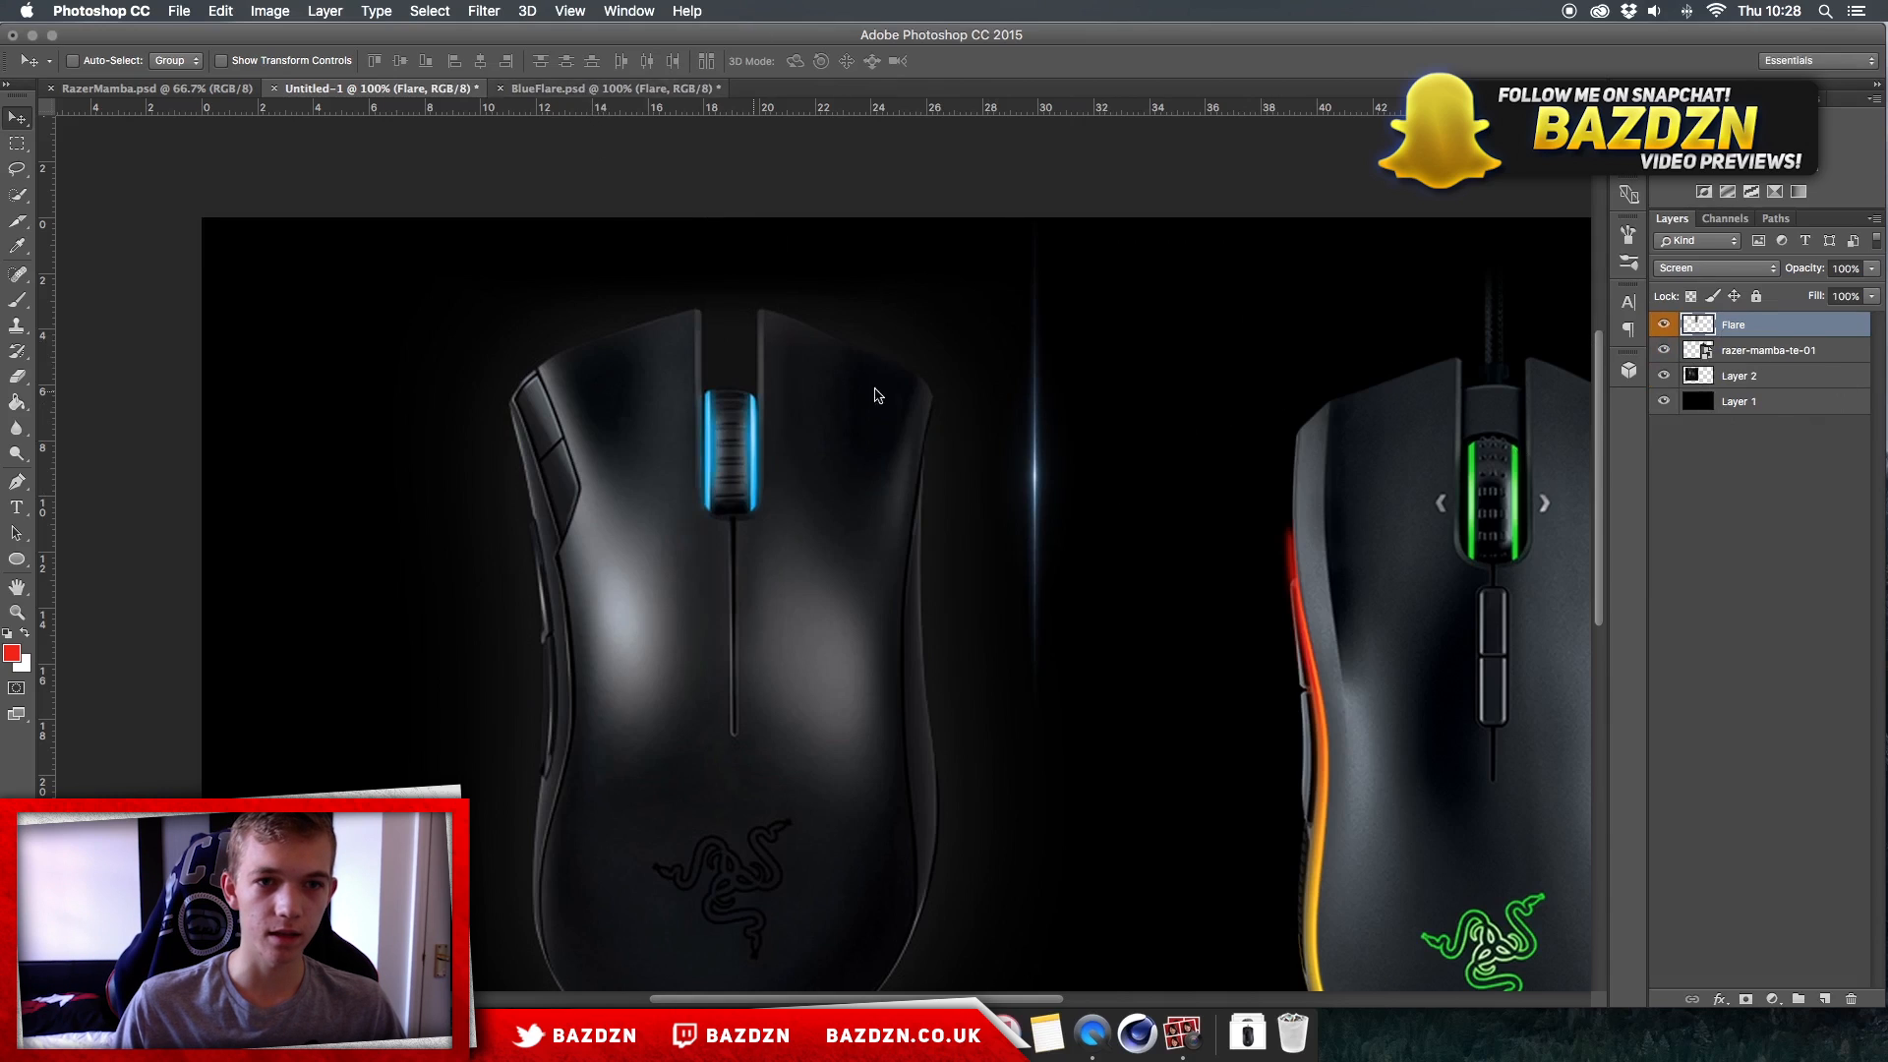
pyautogui.click(400, 88)
# Step: Apply the Ripple filter to the vertical flare with an amount of -66% and Medium size
pyautogui.moveTo(912, 375); pyautogui.dragTo(914, 396)
pyautogui.click(483, 8)
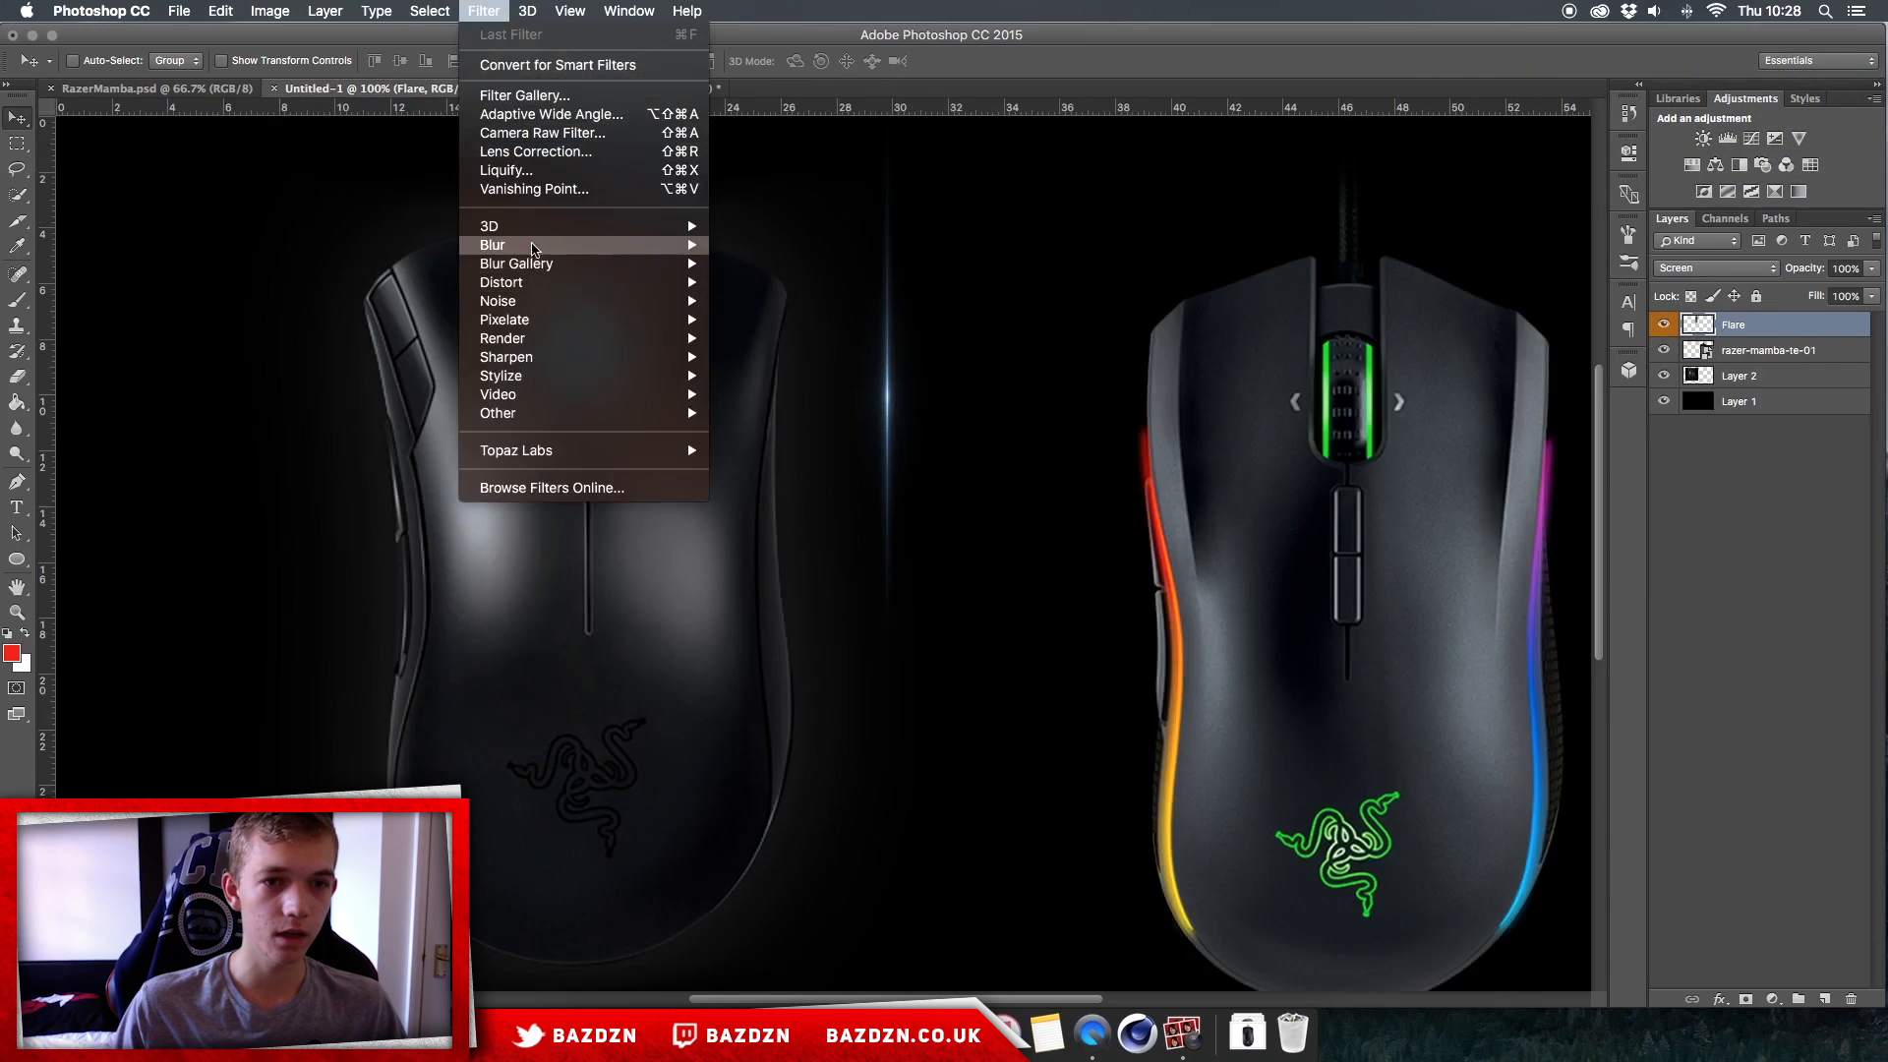
pyautogui.moveTo(515, 287)
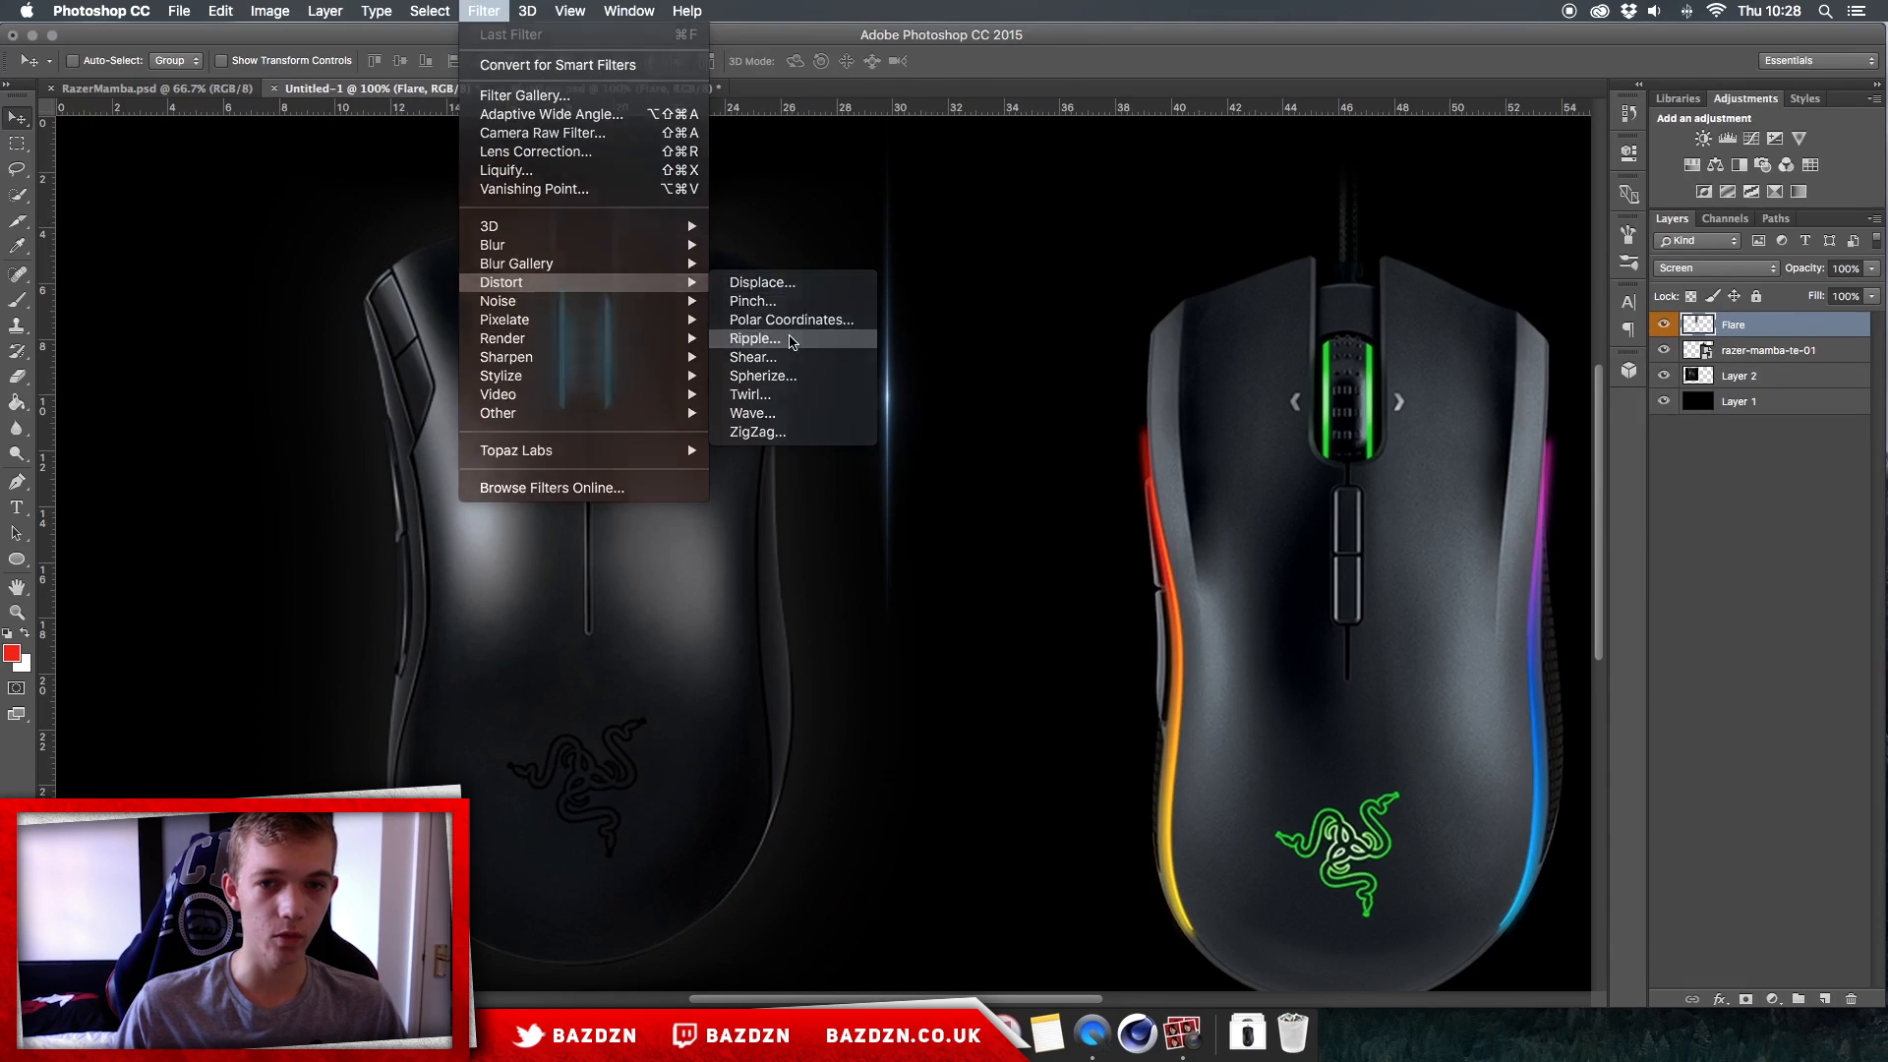
pyautogui.click(755, 338)
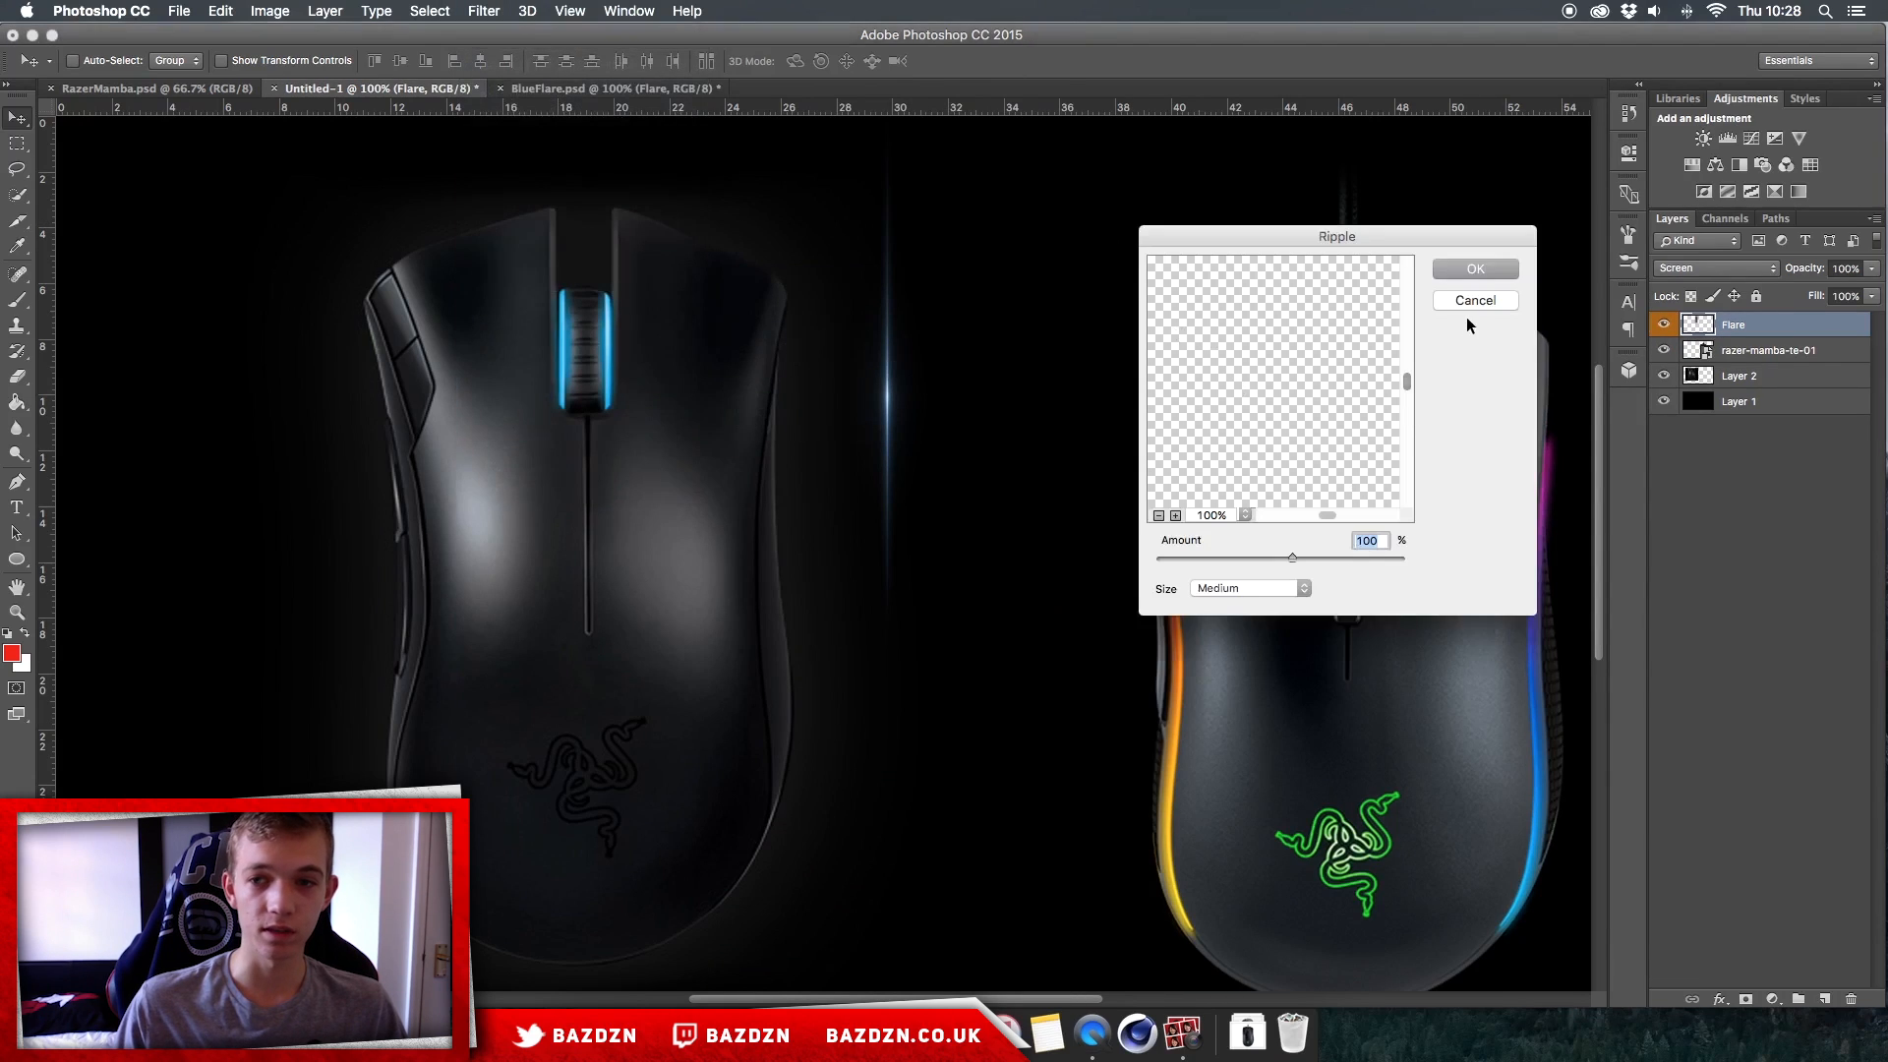
pyautogui.moveTo(1284, 489); pyautogui.dragTo(1550, 669)
pyautogui.click(1280, 422)
pyautogui.moveTo(1293, 556); pyautogui.dragTo(1270, 553)
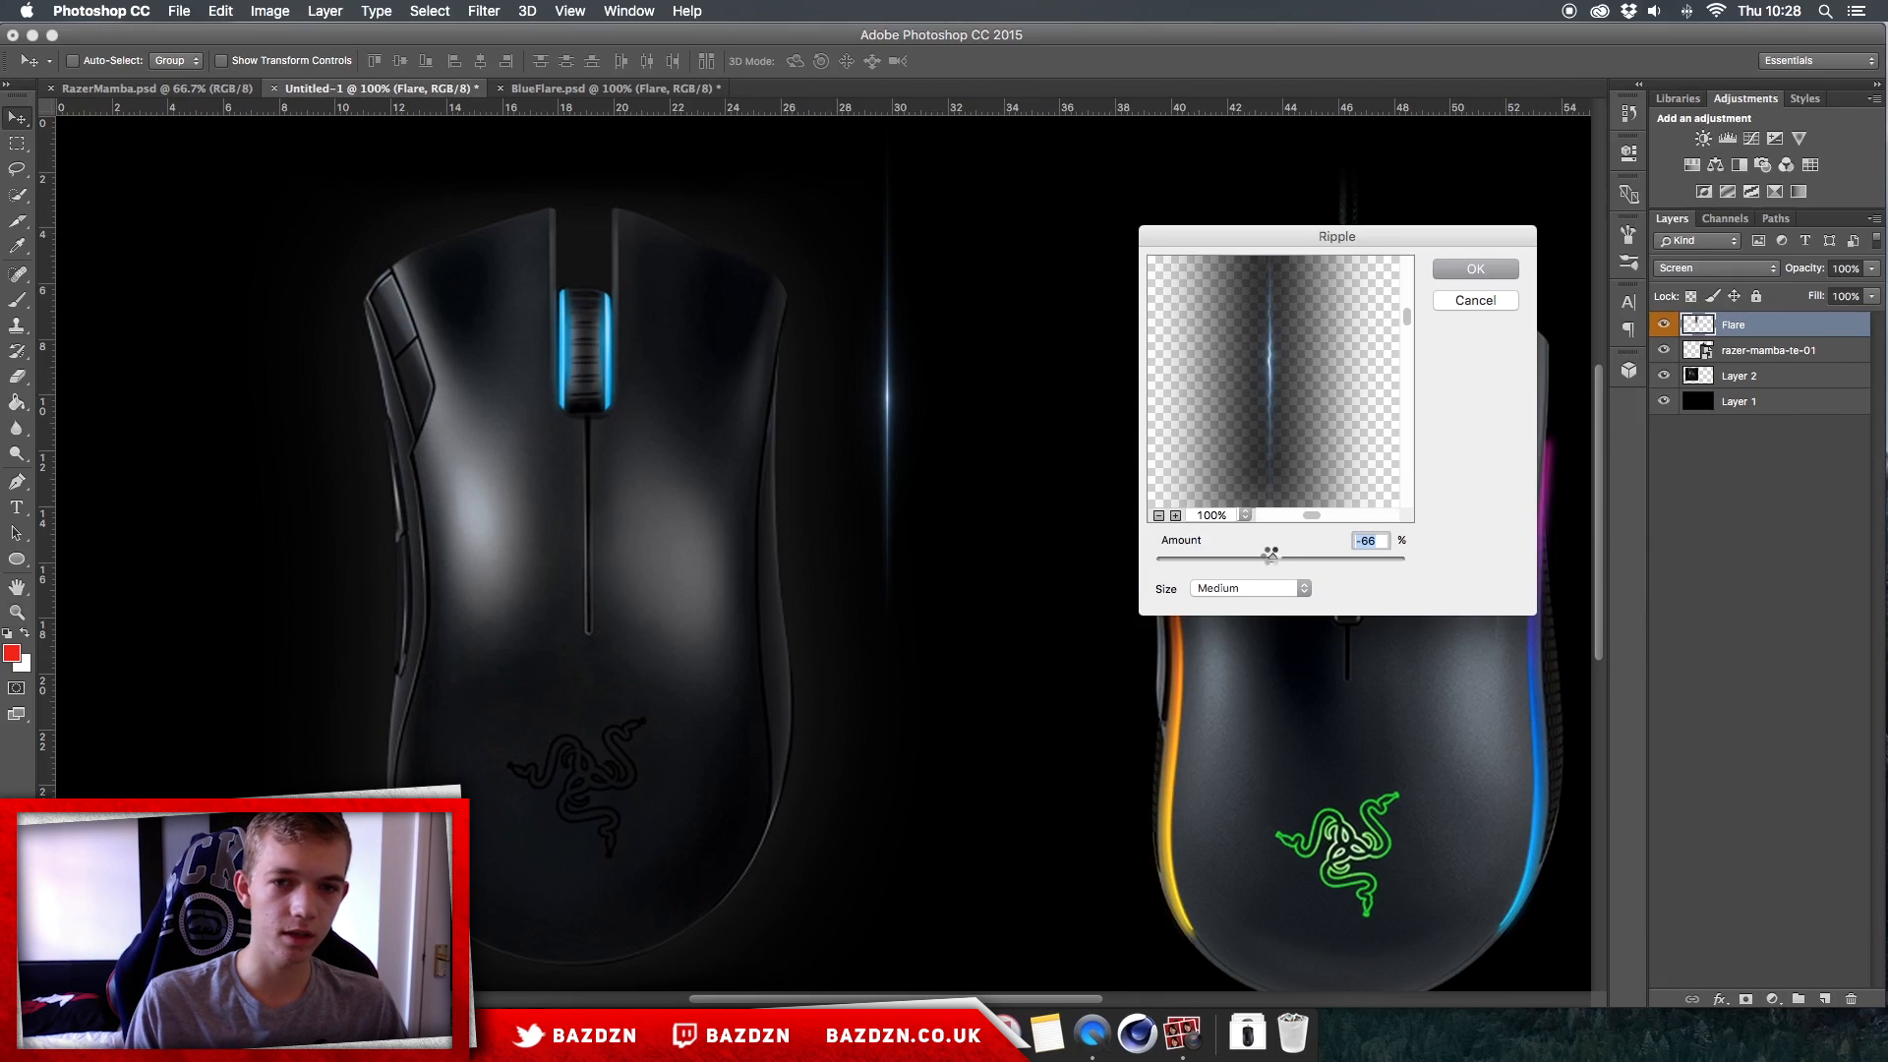
pyautogui.press('Return')
# Step: Move the rippled flare onto the left edge of the left mouse's scroll wheel and duplicate its layer three times in place
pyautogui.moveTo(946, 383); pyautogui.dragTo(623, 326)
pyautogui.scroll(3, 623, 326)
pyautogui.hscroll(-1, 623, 327)
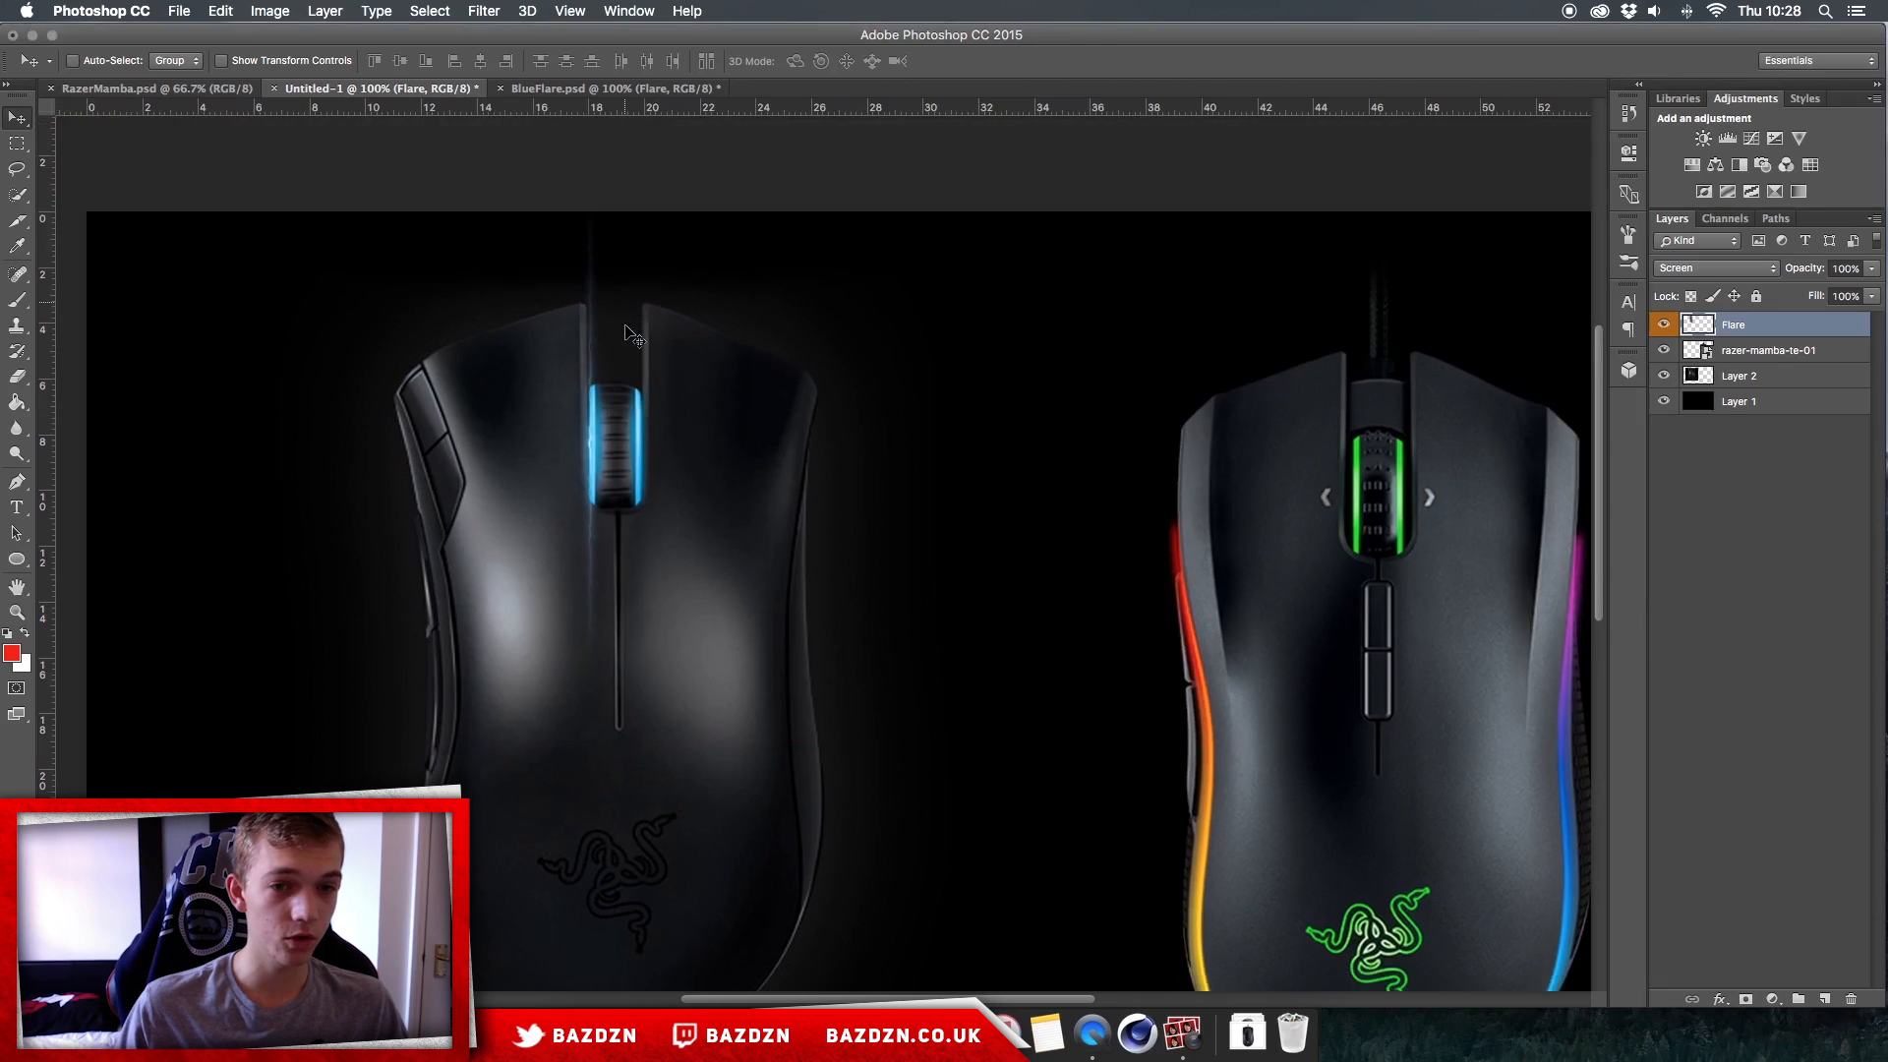
pyautogui.moveTo(611, 421)
pyautogui.mouseDown()
pyautogui.moveTo(982, 422)
pyautogui.moveTo(582, 414)
pyautogui.mouseUp()
pyautogui.press('super+j')
pyautogui.press('super+j')
pyautogui.press('super+j')
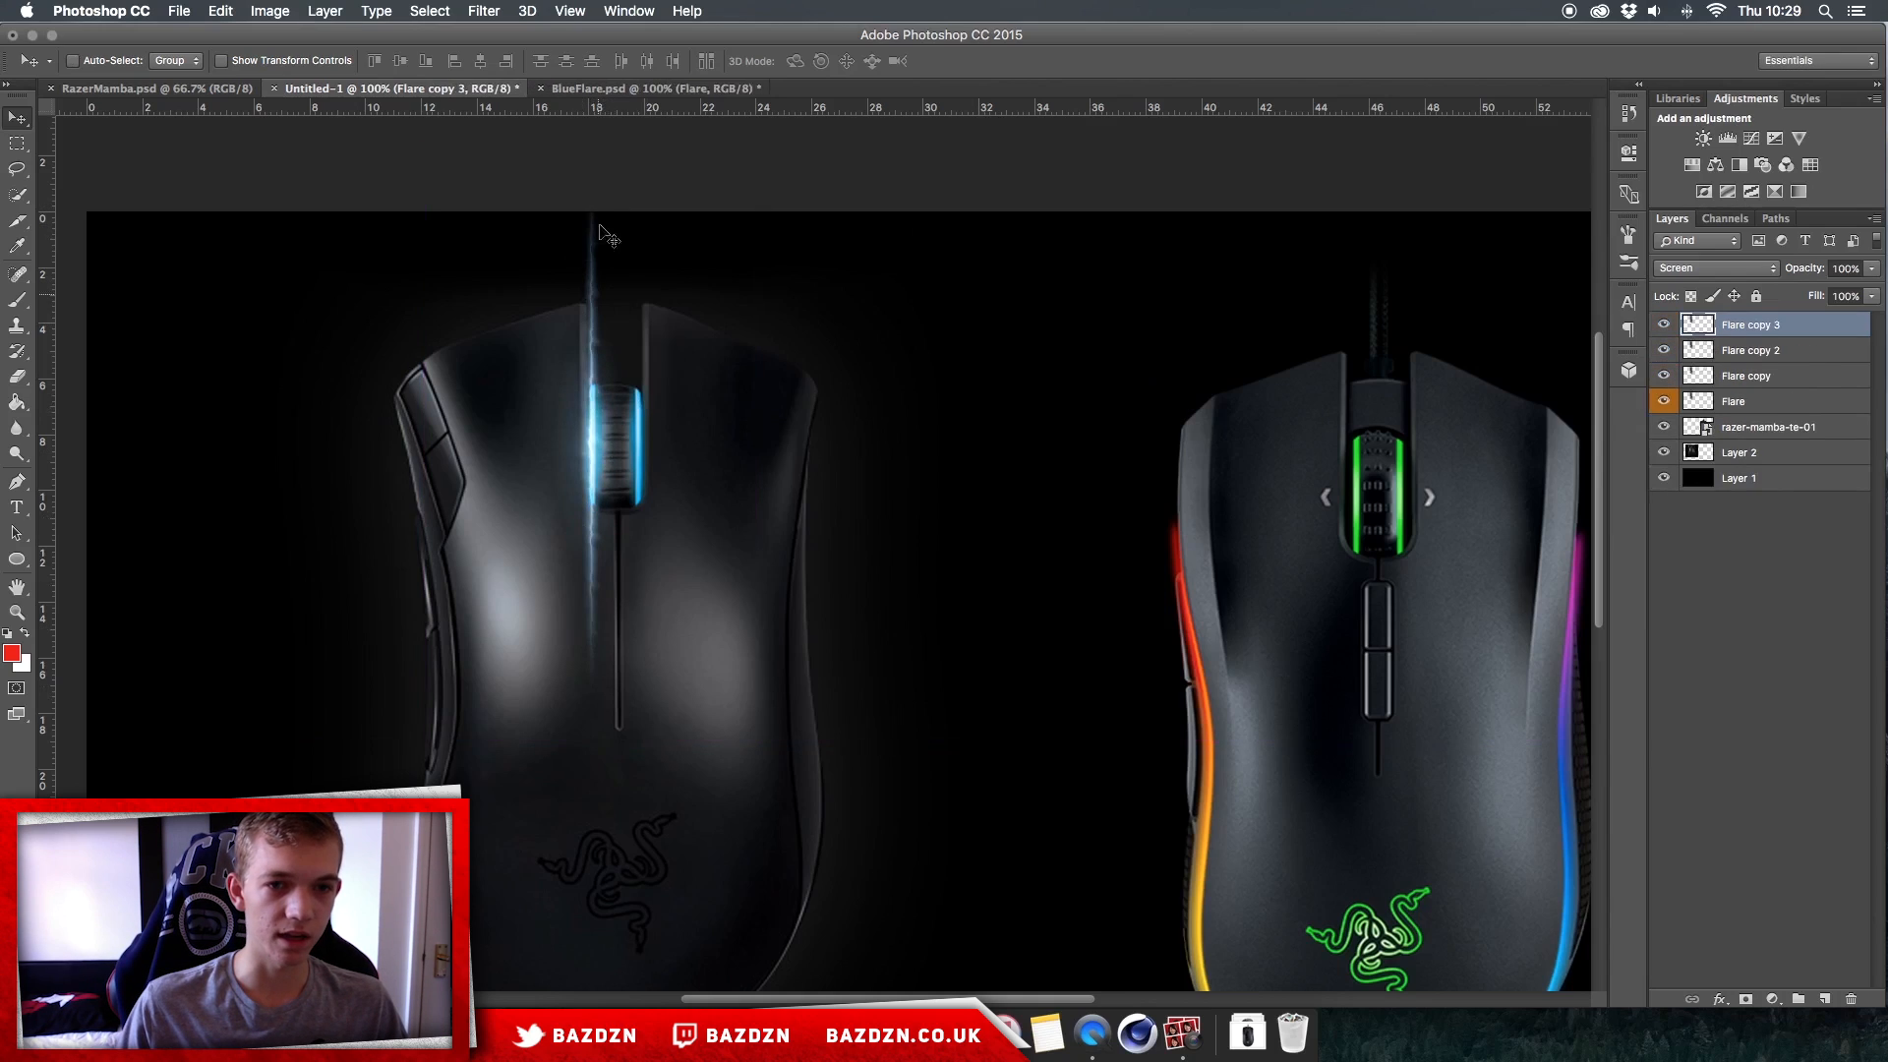
# Step: Duplicate all four rippled flare layers together and place the duplicates along the right edge of the left mouse's scroll wheel
pyautogui.keyDown('shift'); pyautogui.click(1793, 401); pyautogui.keyUp('shift')
pyautogui.moveTo(752, 451); pyautogui.dragTo(798, 450)
pyautogui.scroll(-2, 798, 450)
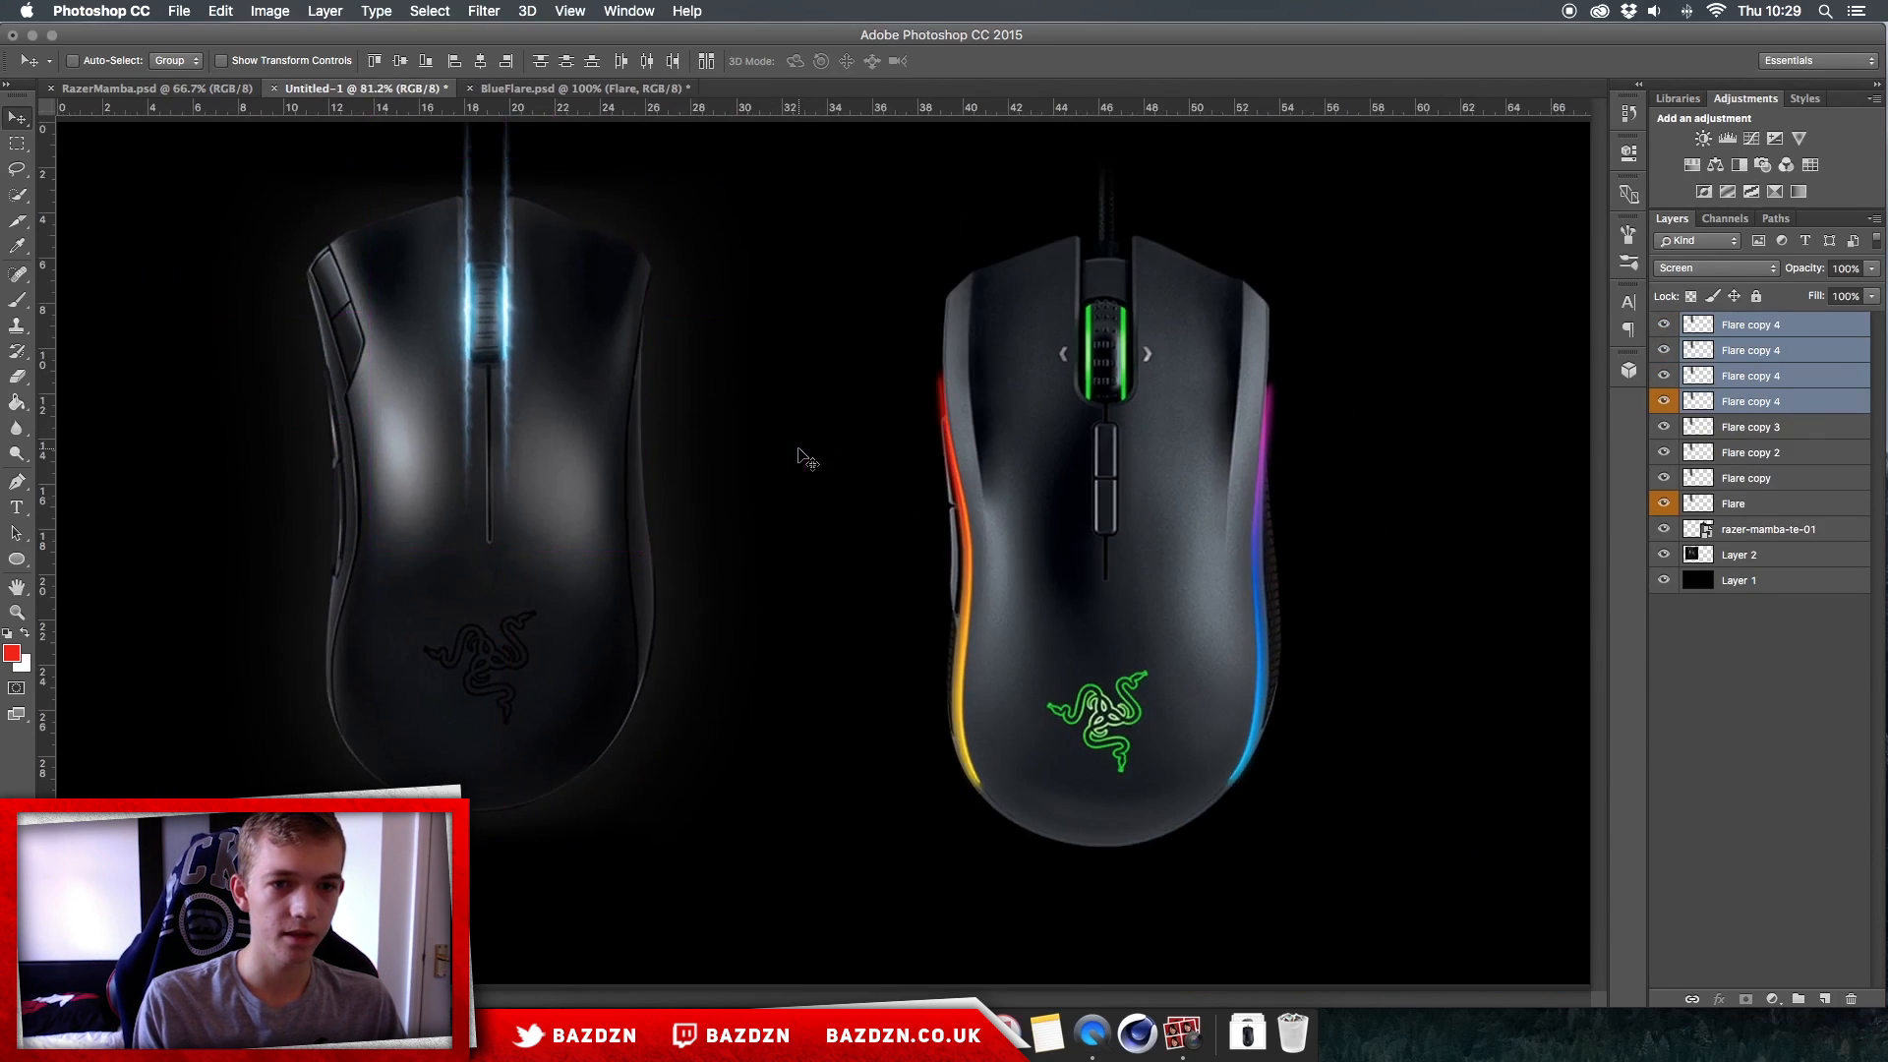
pyautogui.scroll(3, 798, 453)
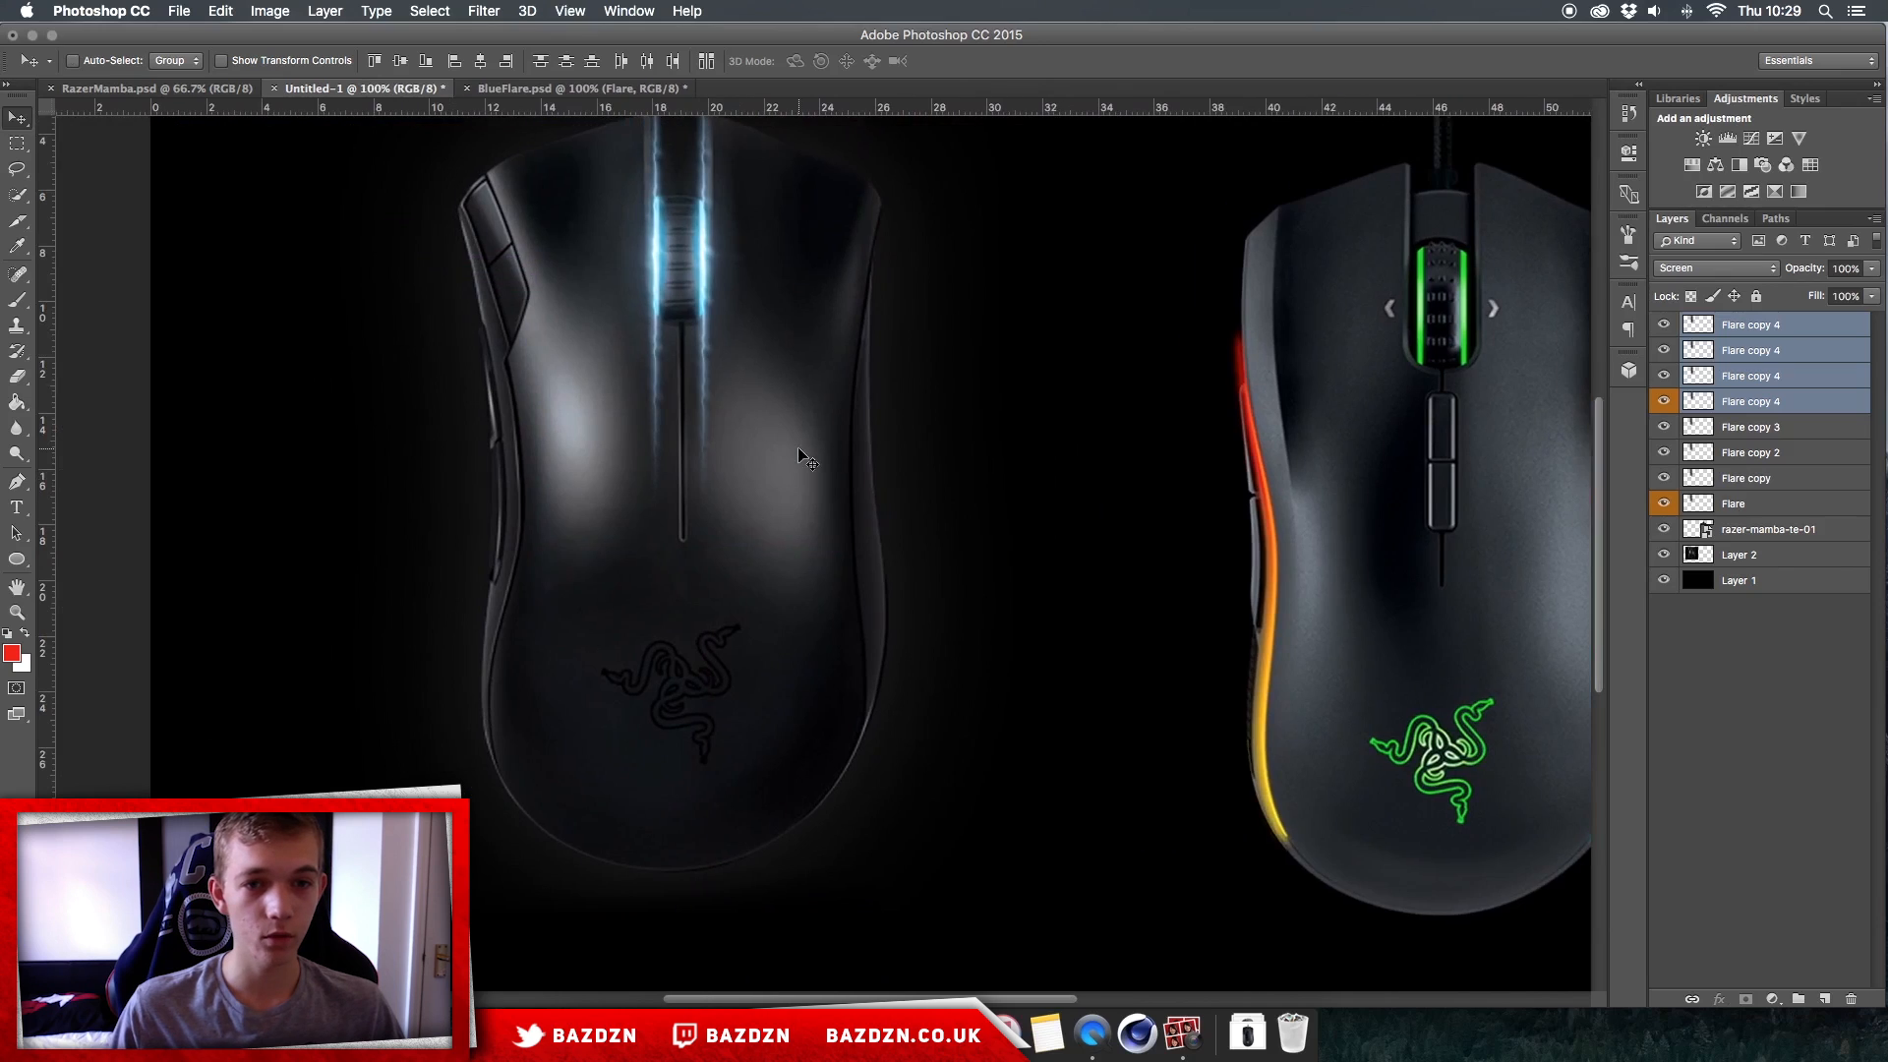
pyautogui.scroll(3, 798, 449)
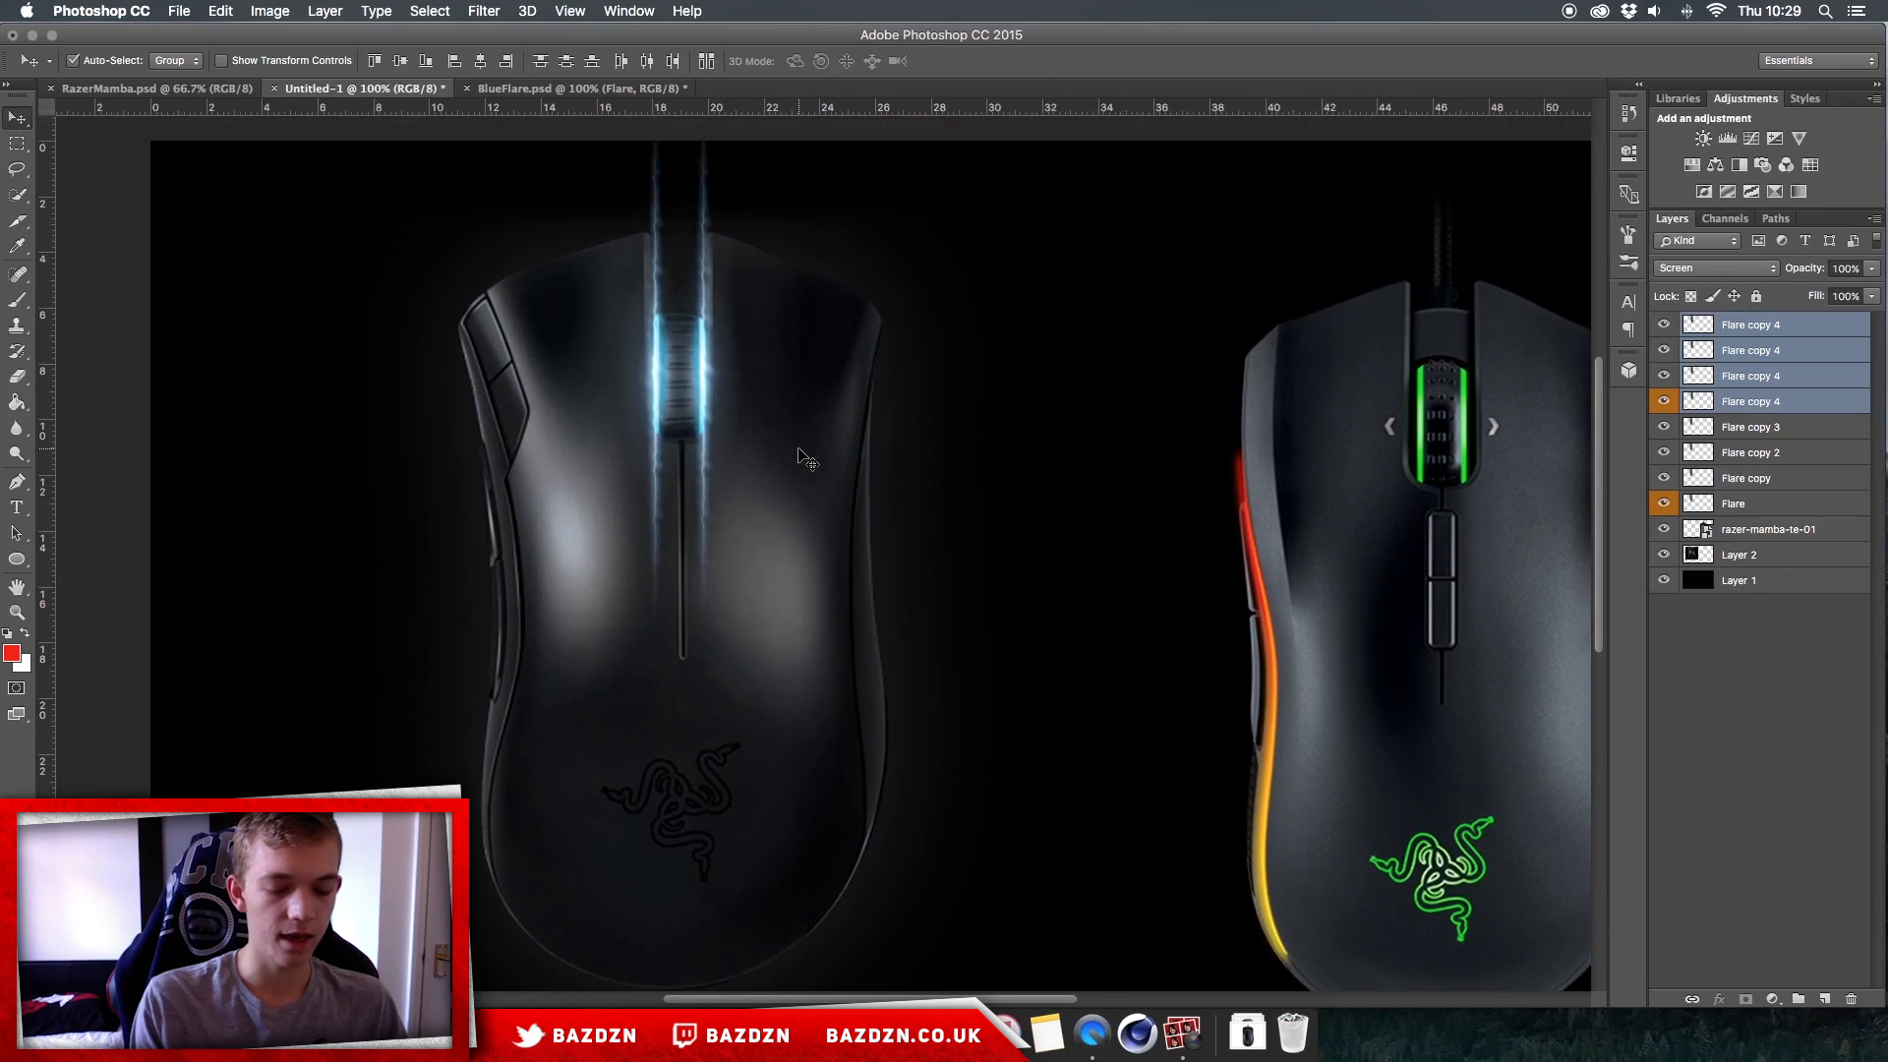
pyautogui.scroll(-4, 798, 450)
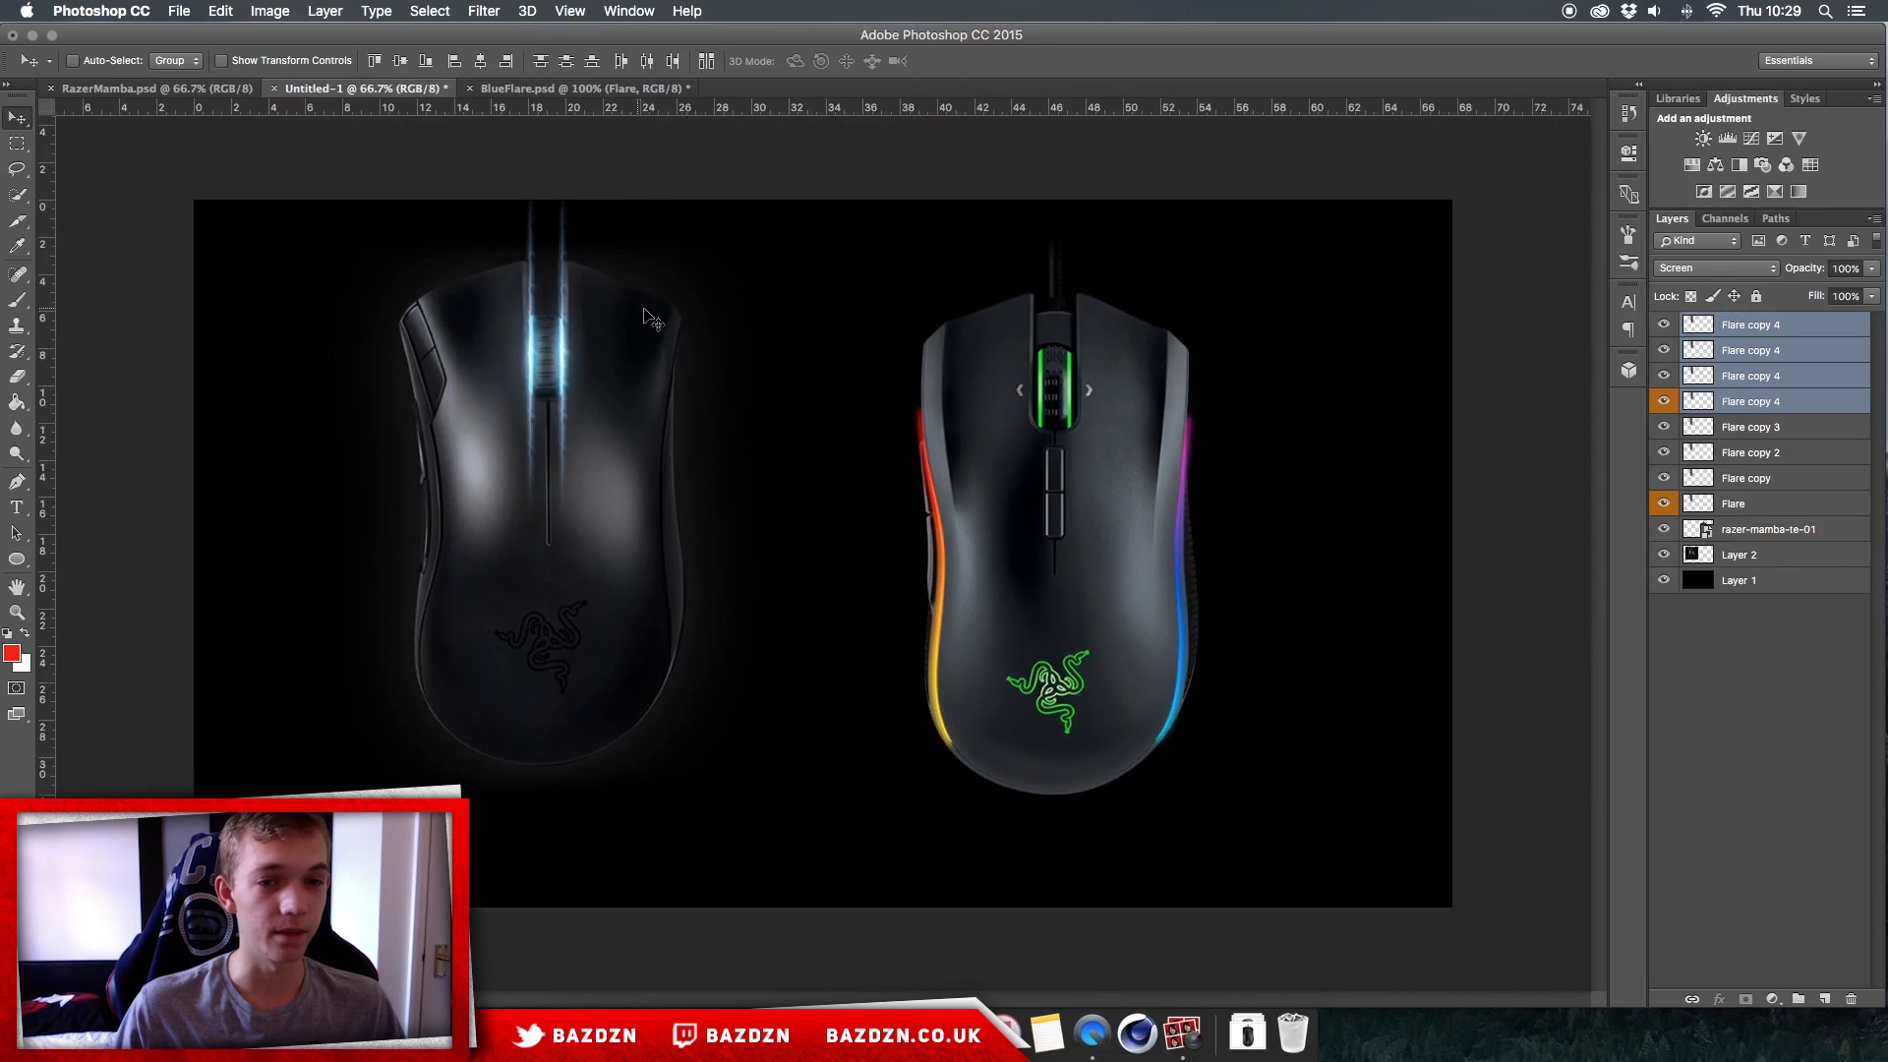
pyautogui.scroll(3, 835, 303)
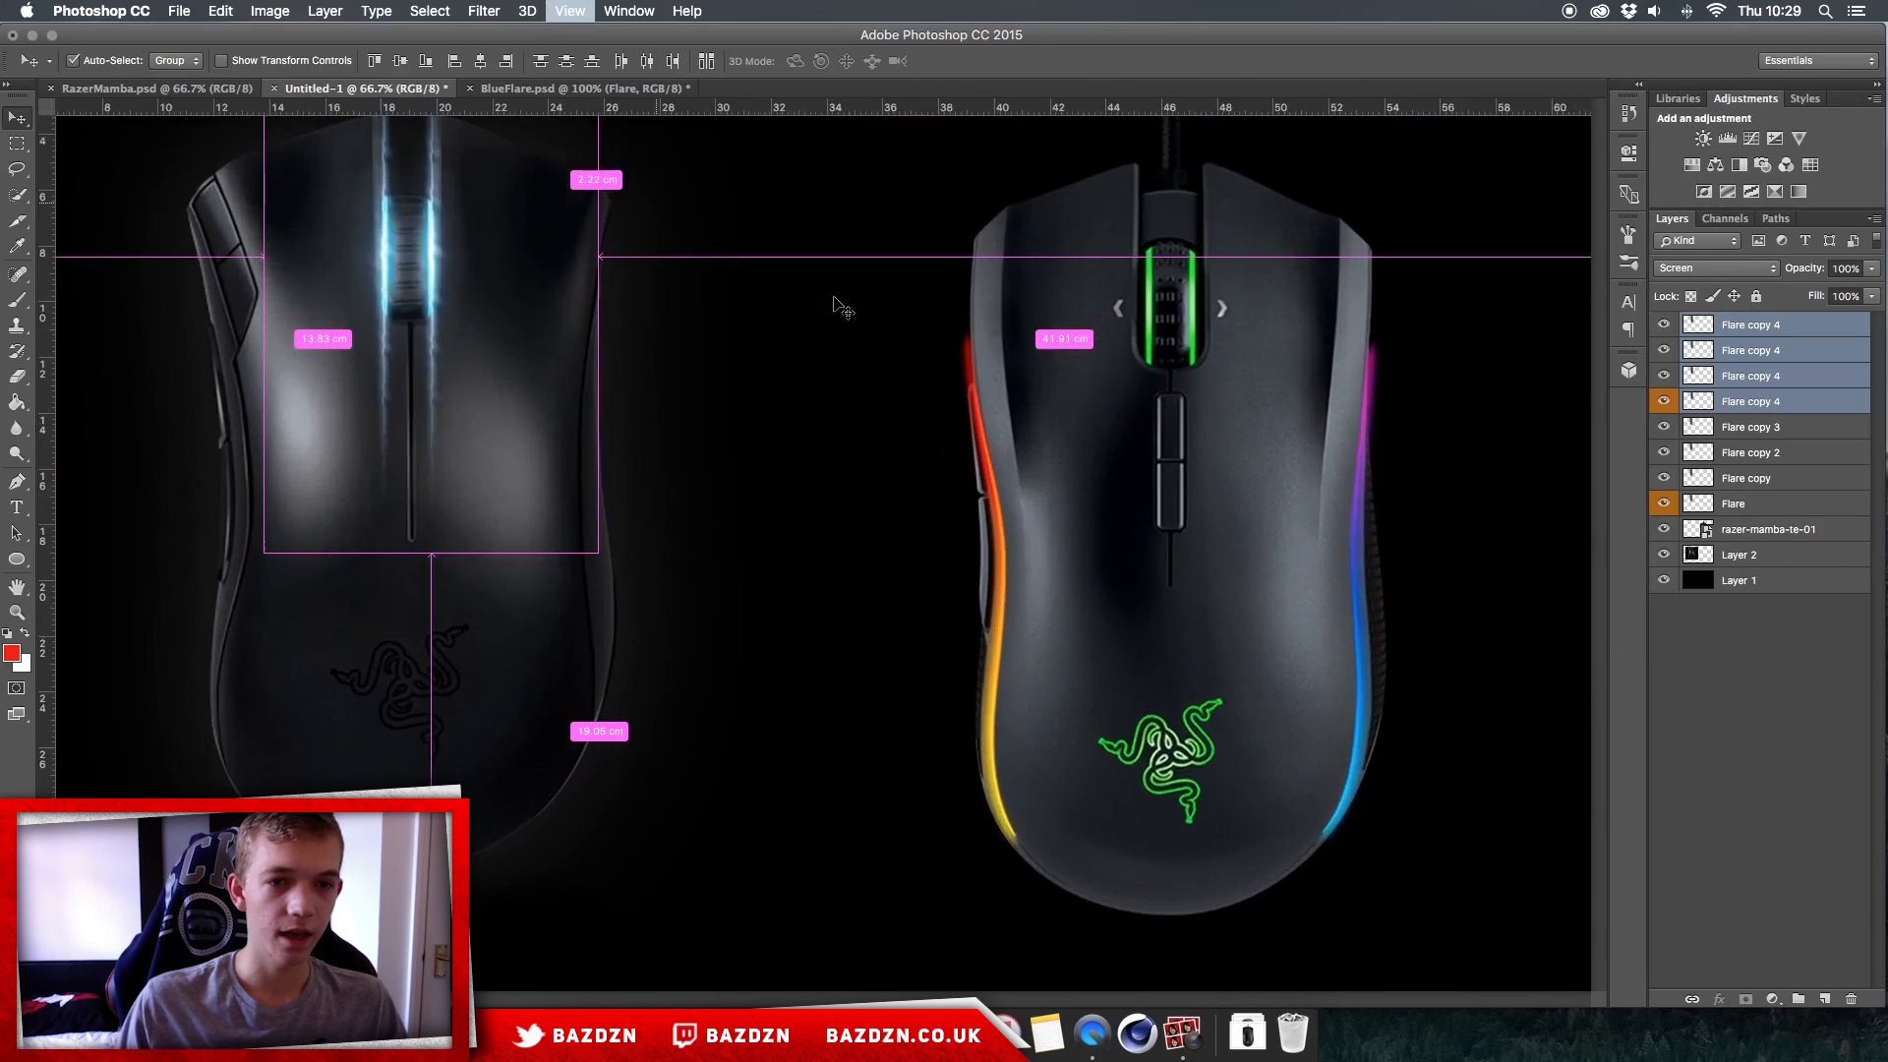
pyautogui.hscroll(-4, 835, 301)
pyautogui.scroll(1, 807, 291)
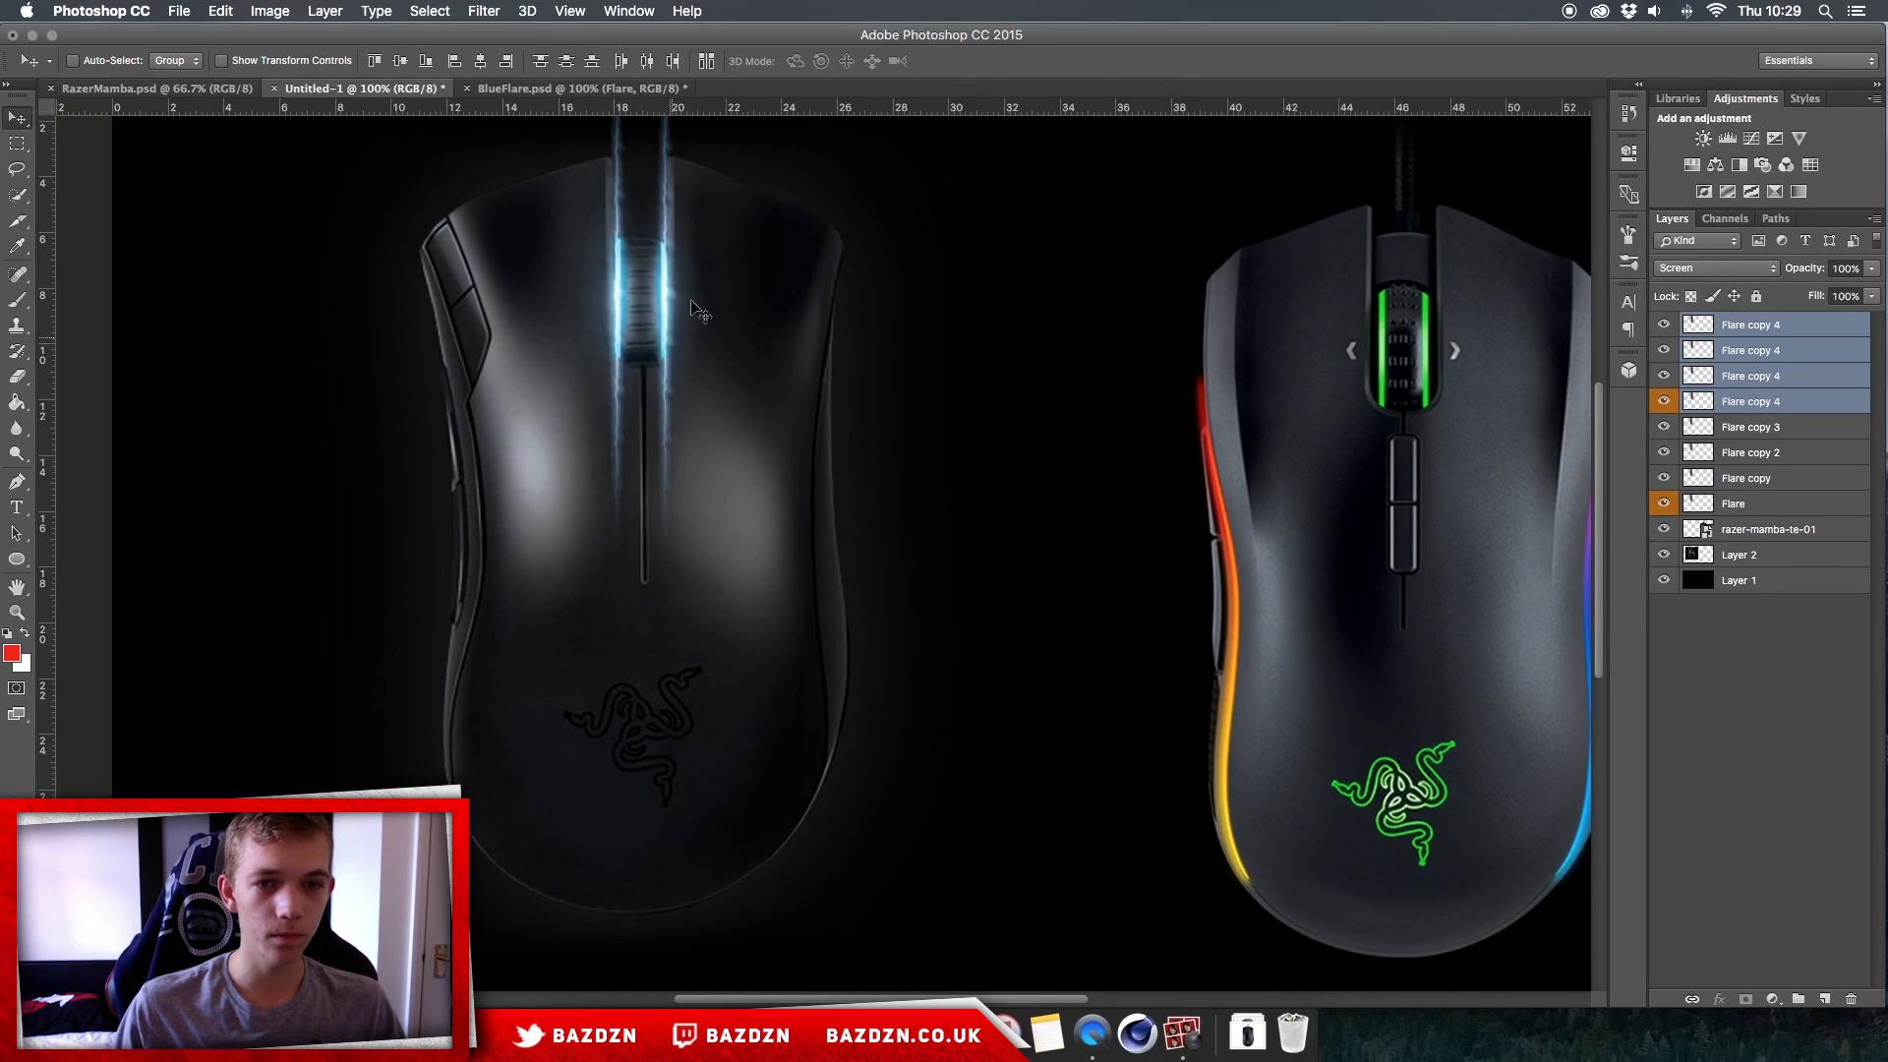
# Step: Add a new layer above all the flare layers and set the foreground colour to bright blue 19b1ff
pyautogui.click(1788, 335)
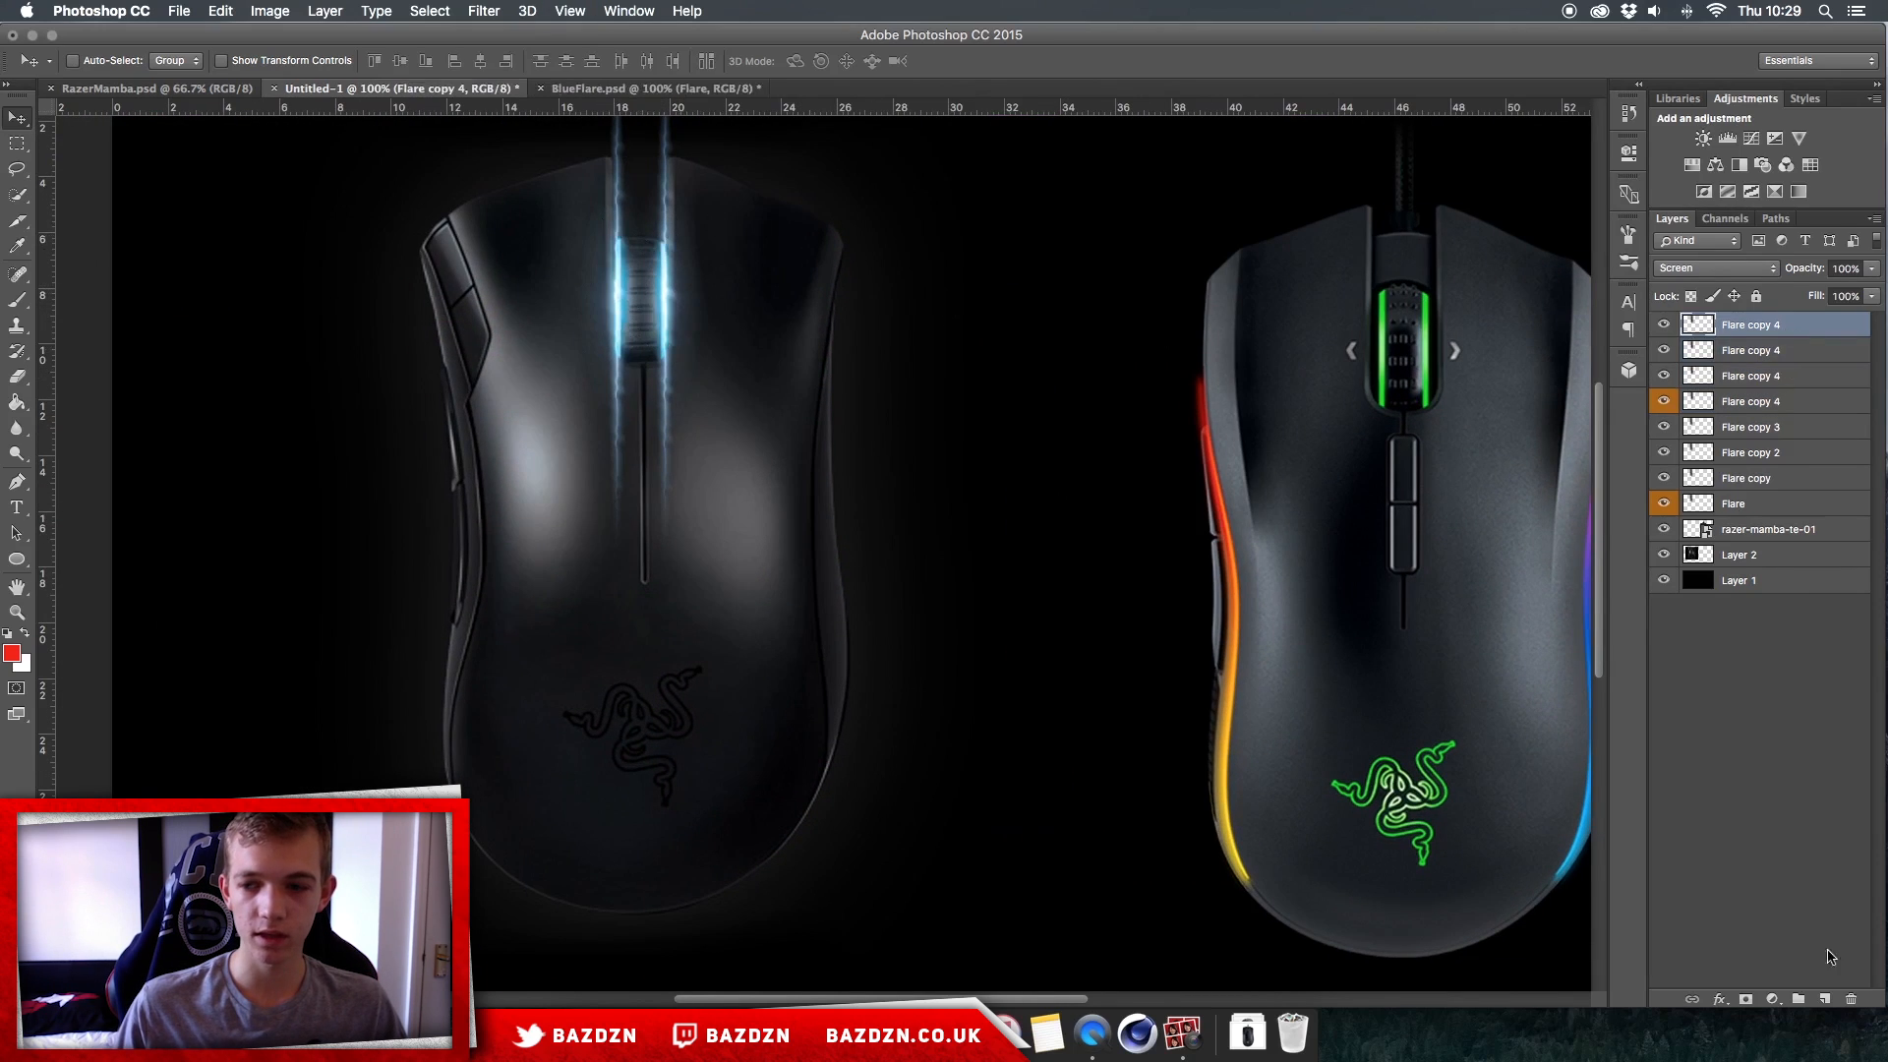
pyautogui.click(1824, 999)
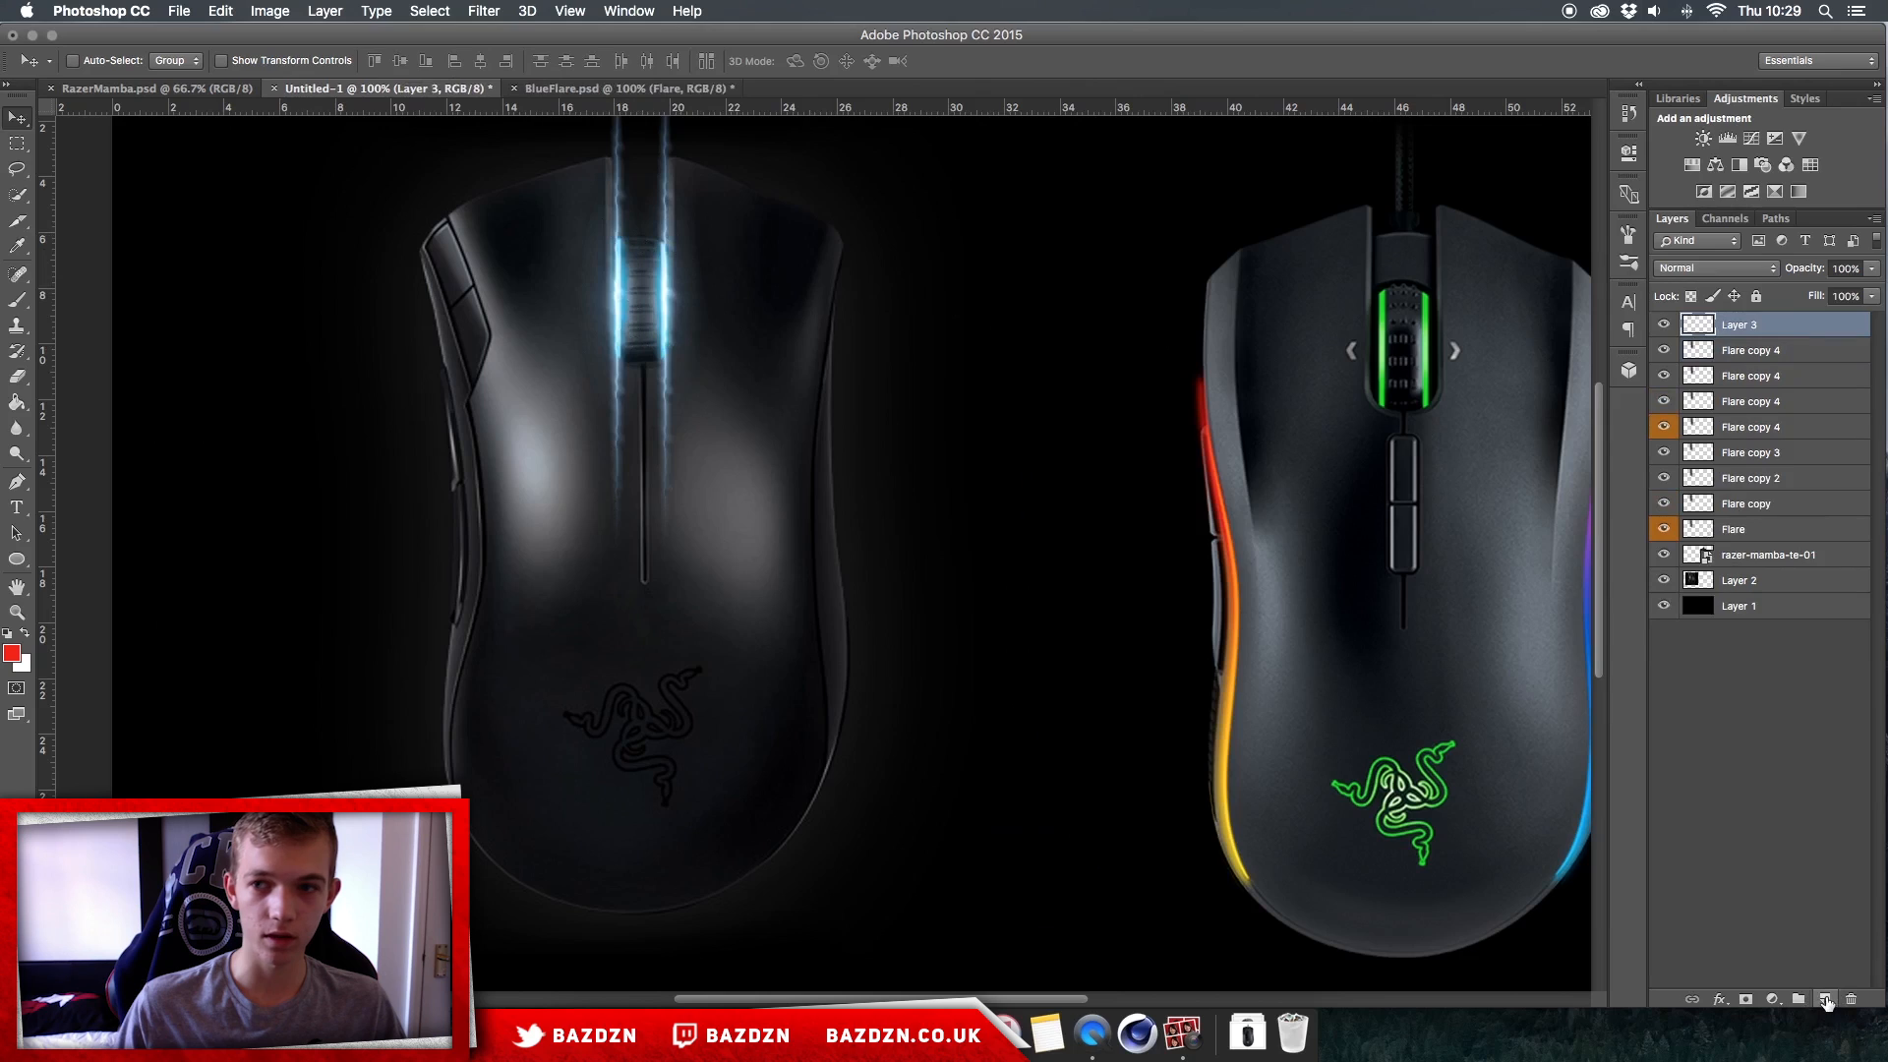
pyautogui.click(11, 652)
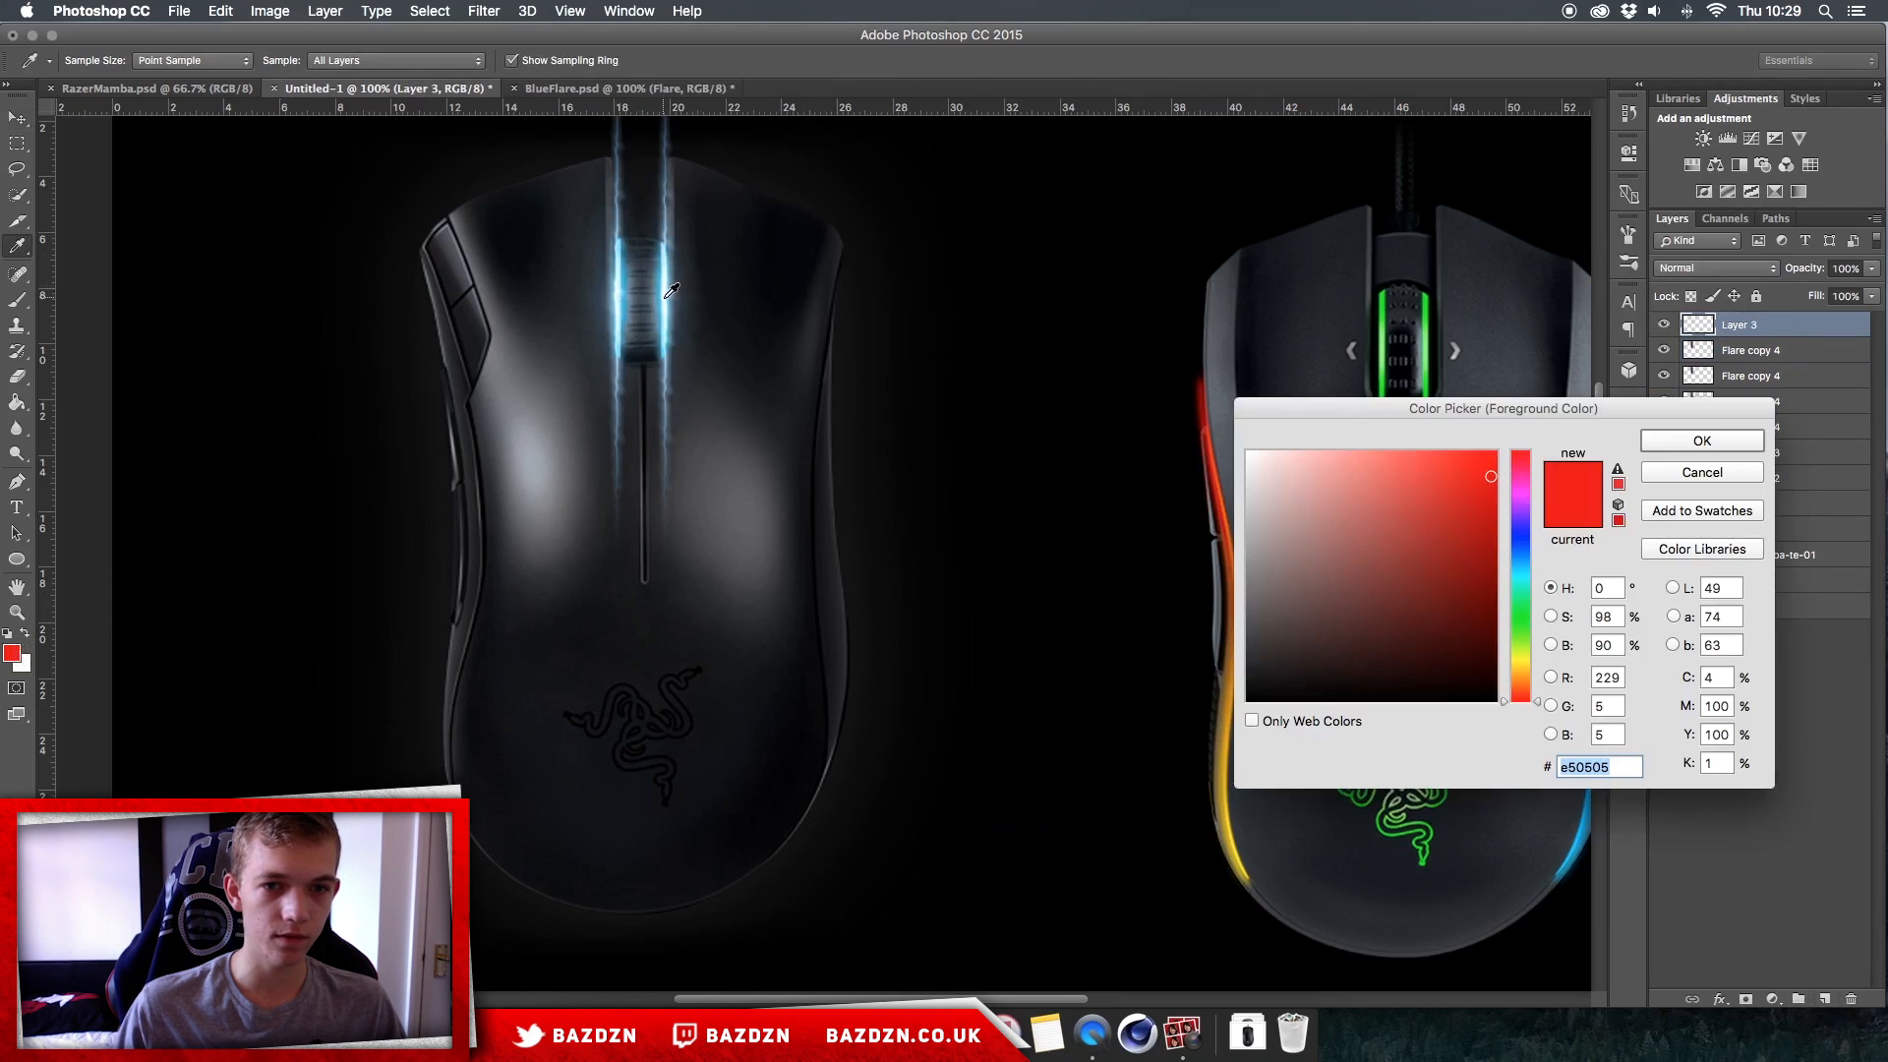
pyautogui.click(669, 294)
pyautogui.click(1476, 480)
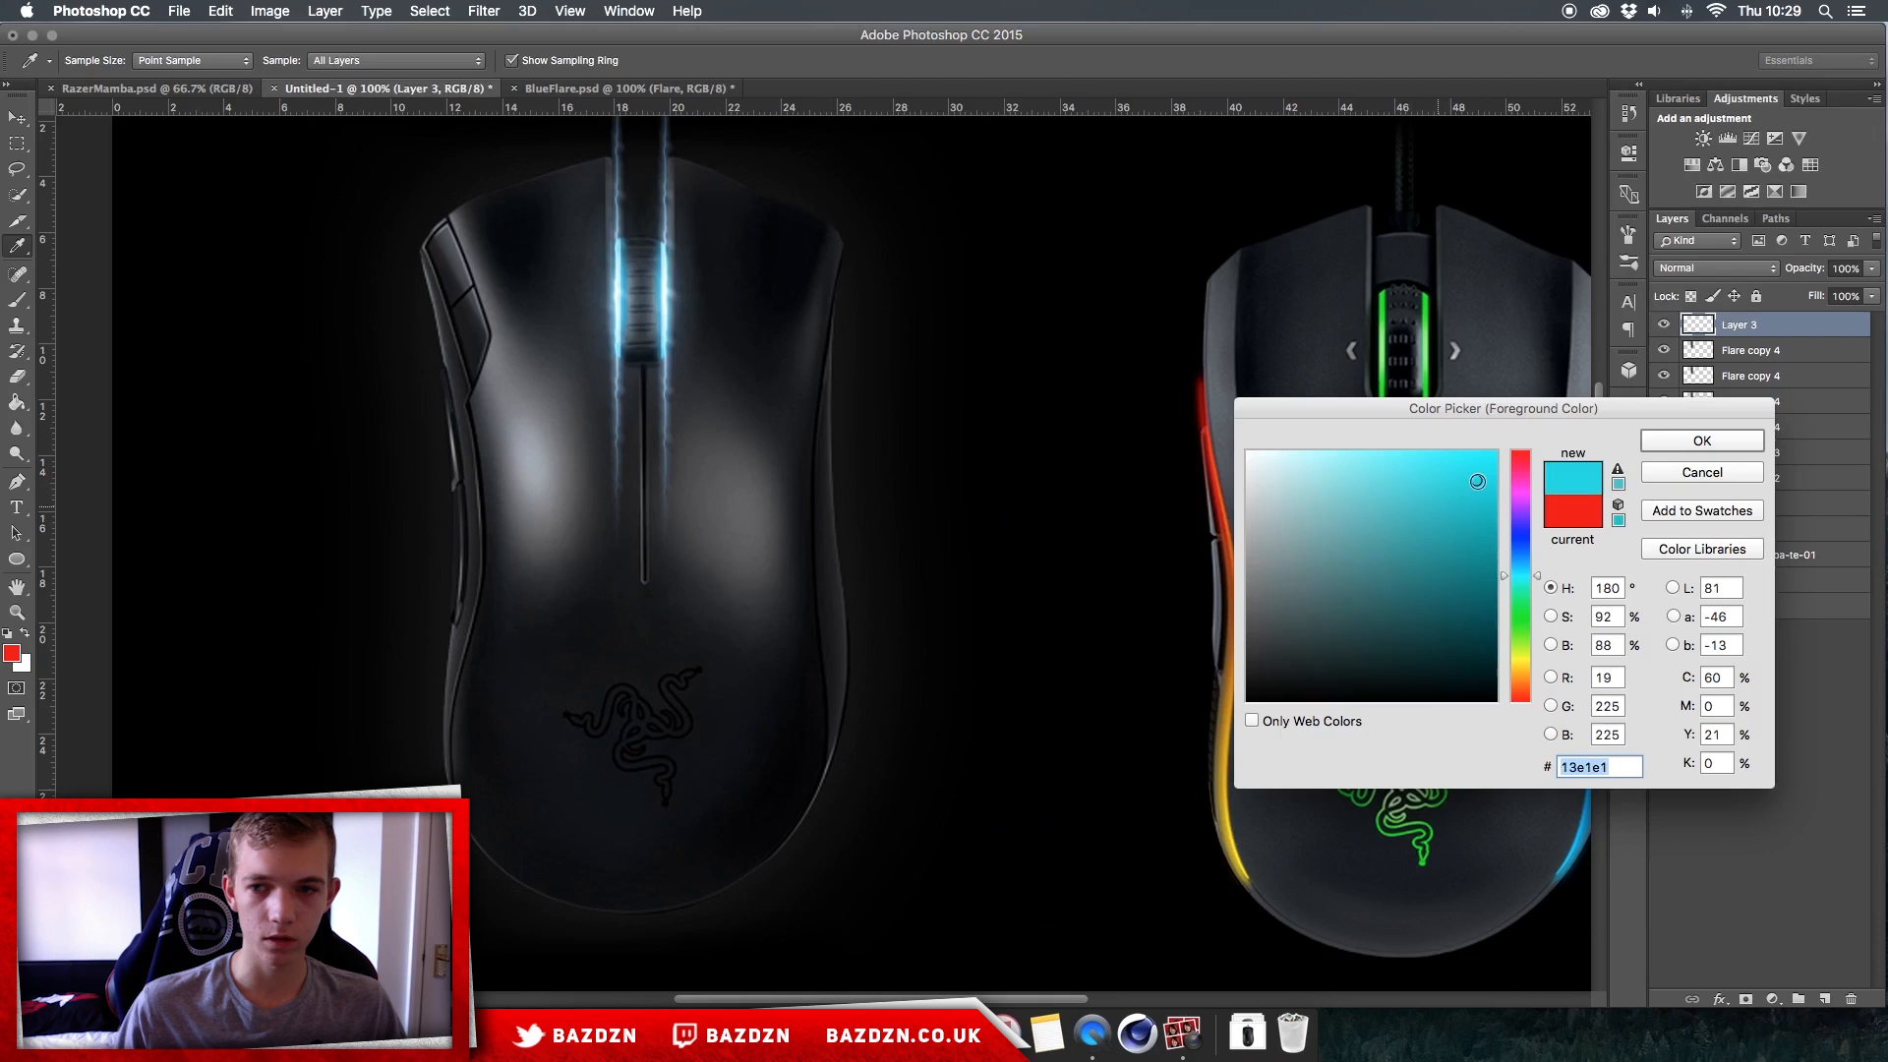
pyautogui.moveTo(1526, 586); pyautogui.dragTo(1524, 552)
pyautogui.click(1472, 452)
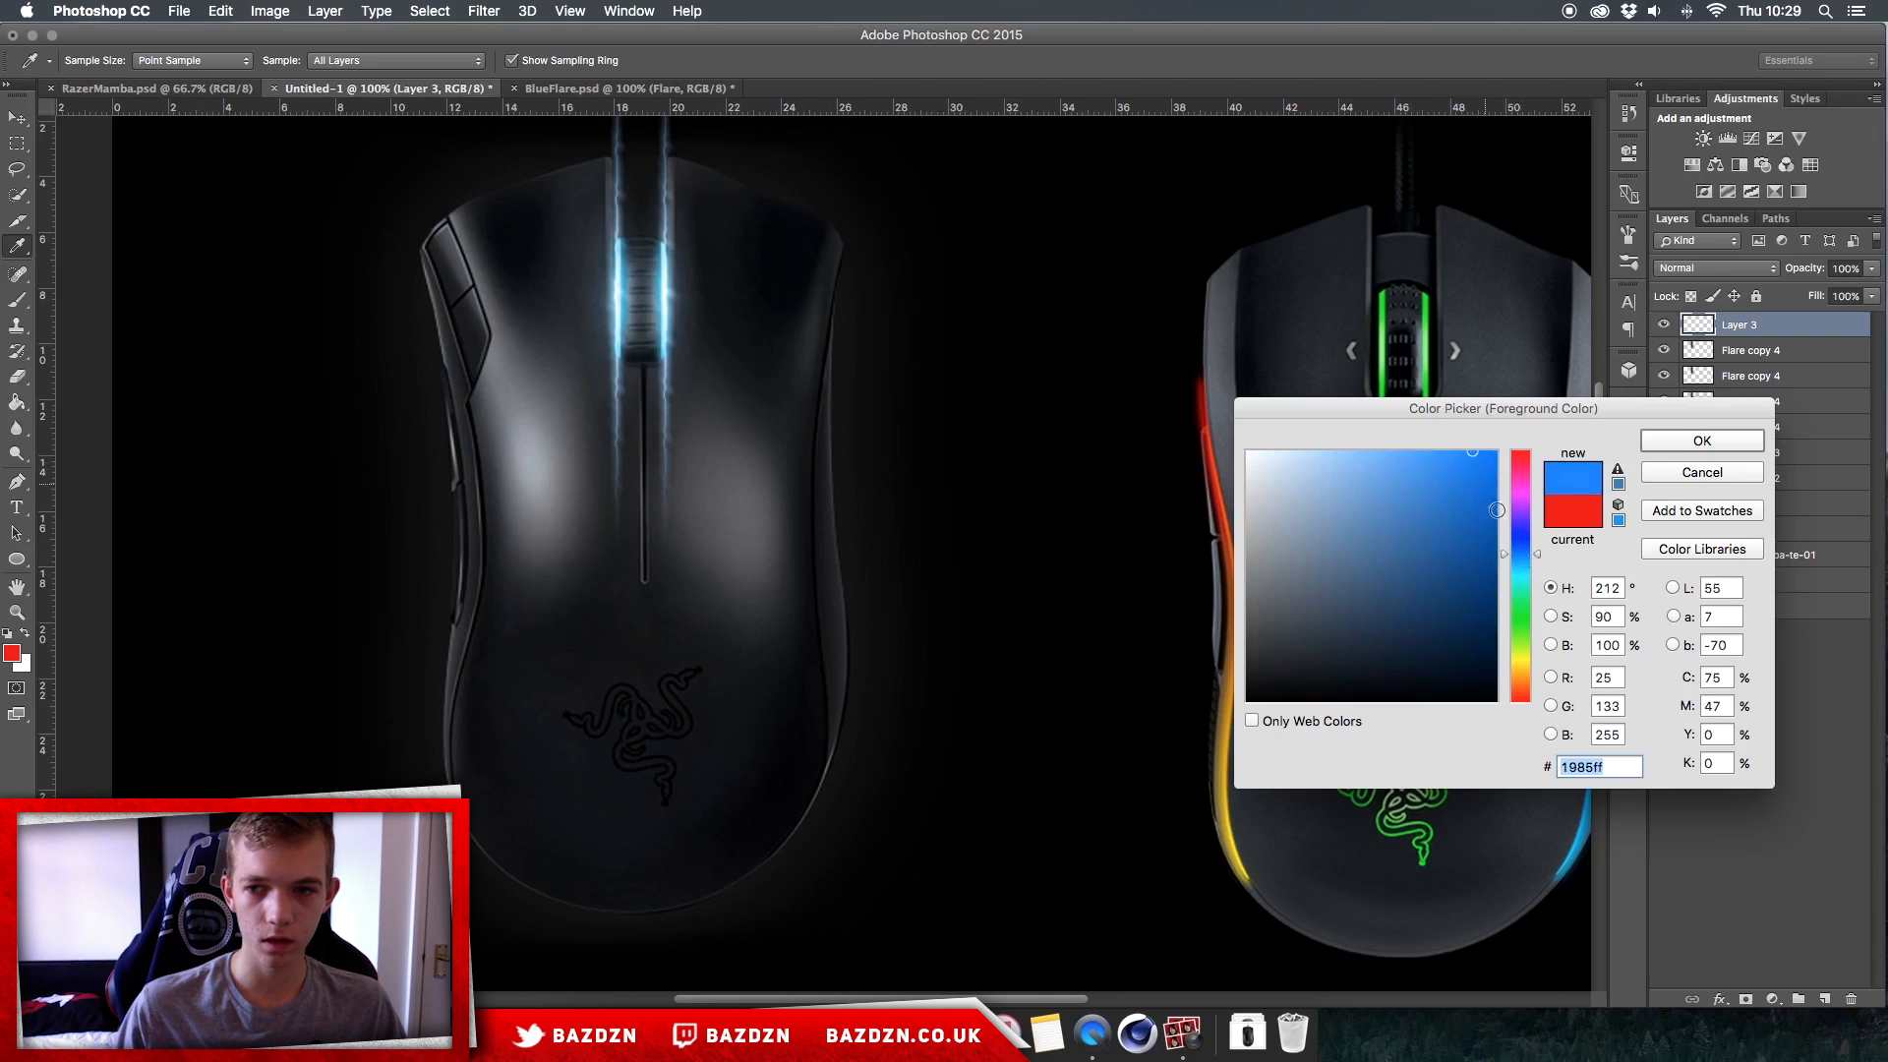
pyautogui.click(1520, 567)
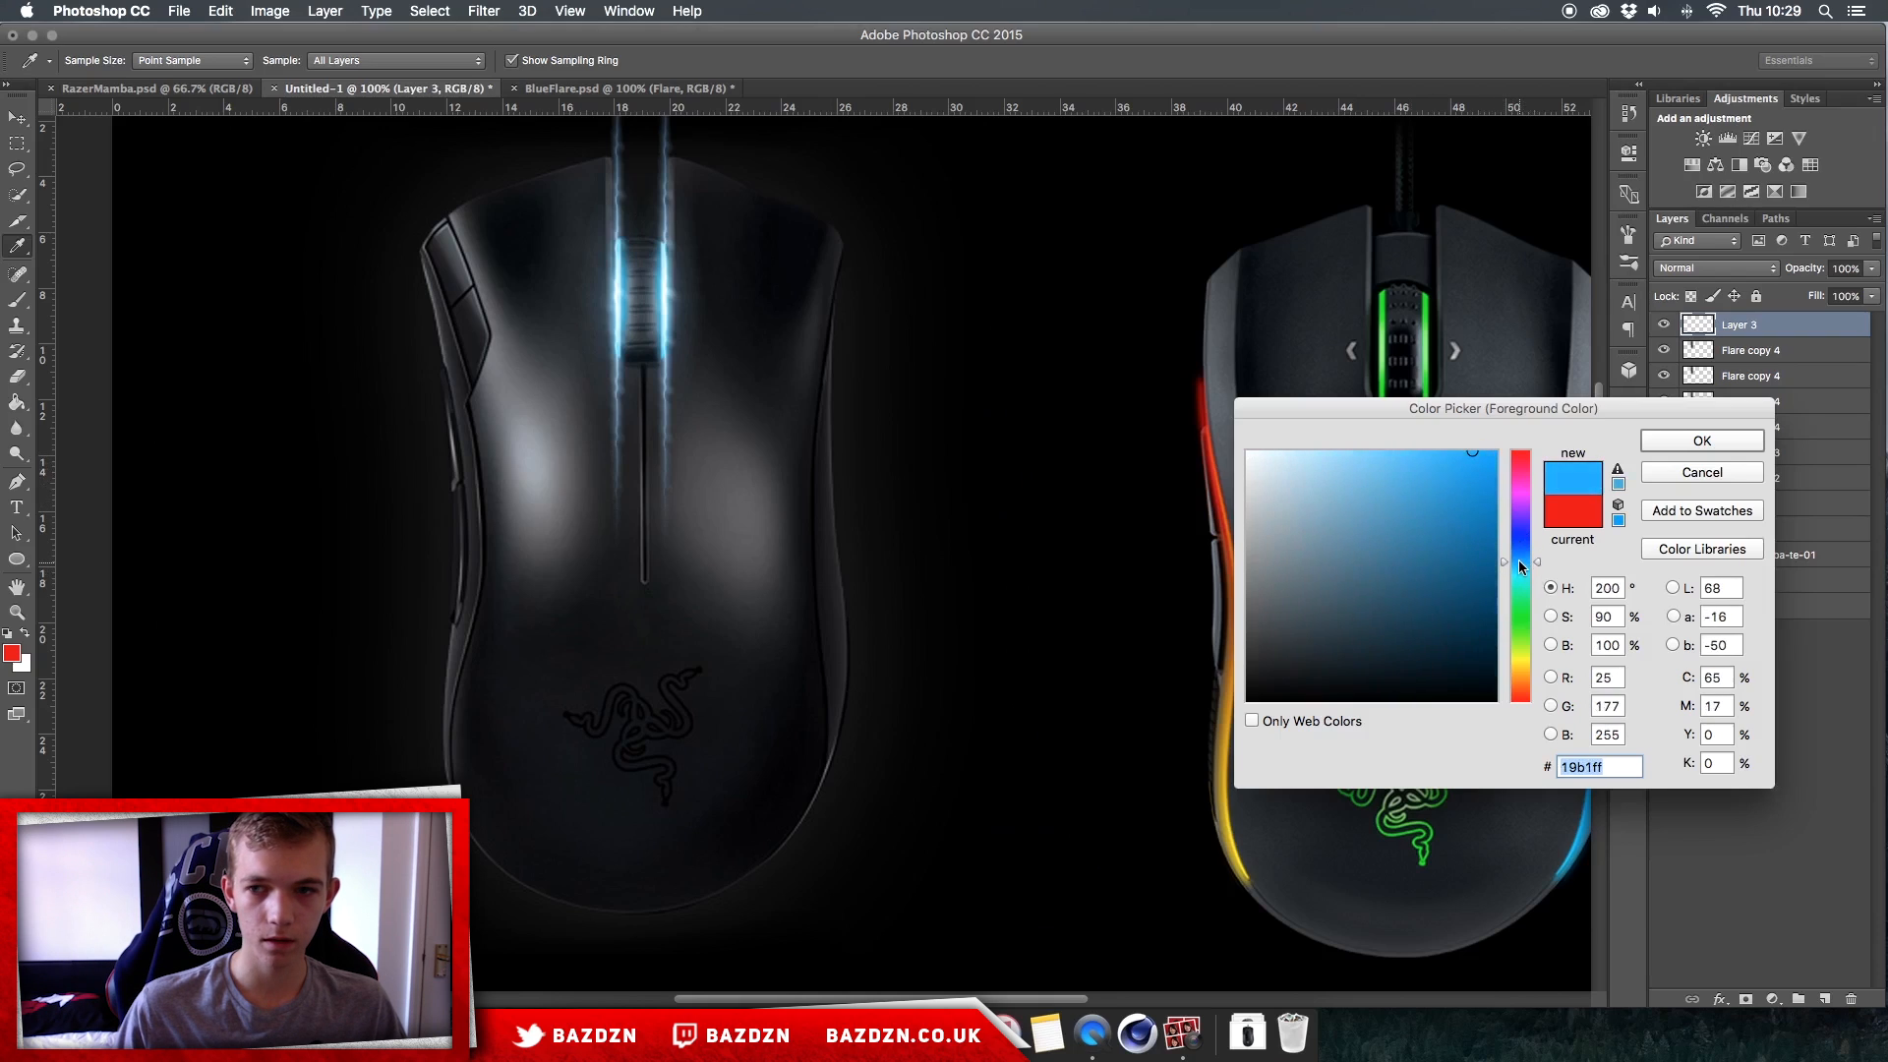
pyautogui.press('Return')
pyautogui.press('v')
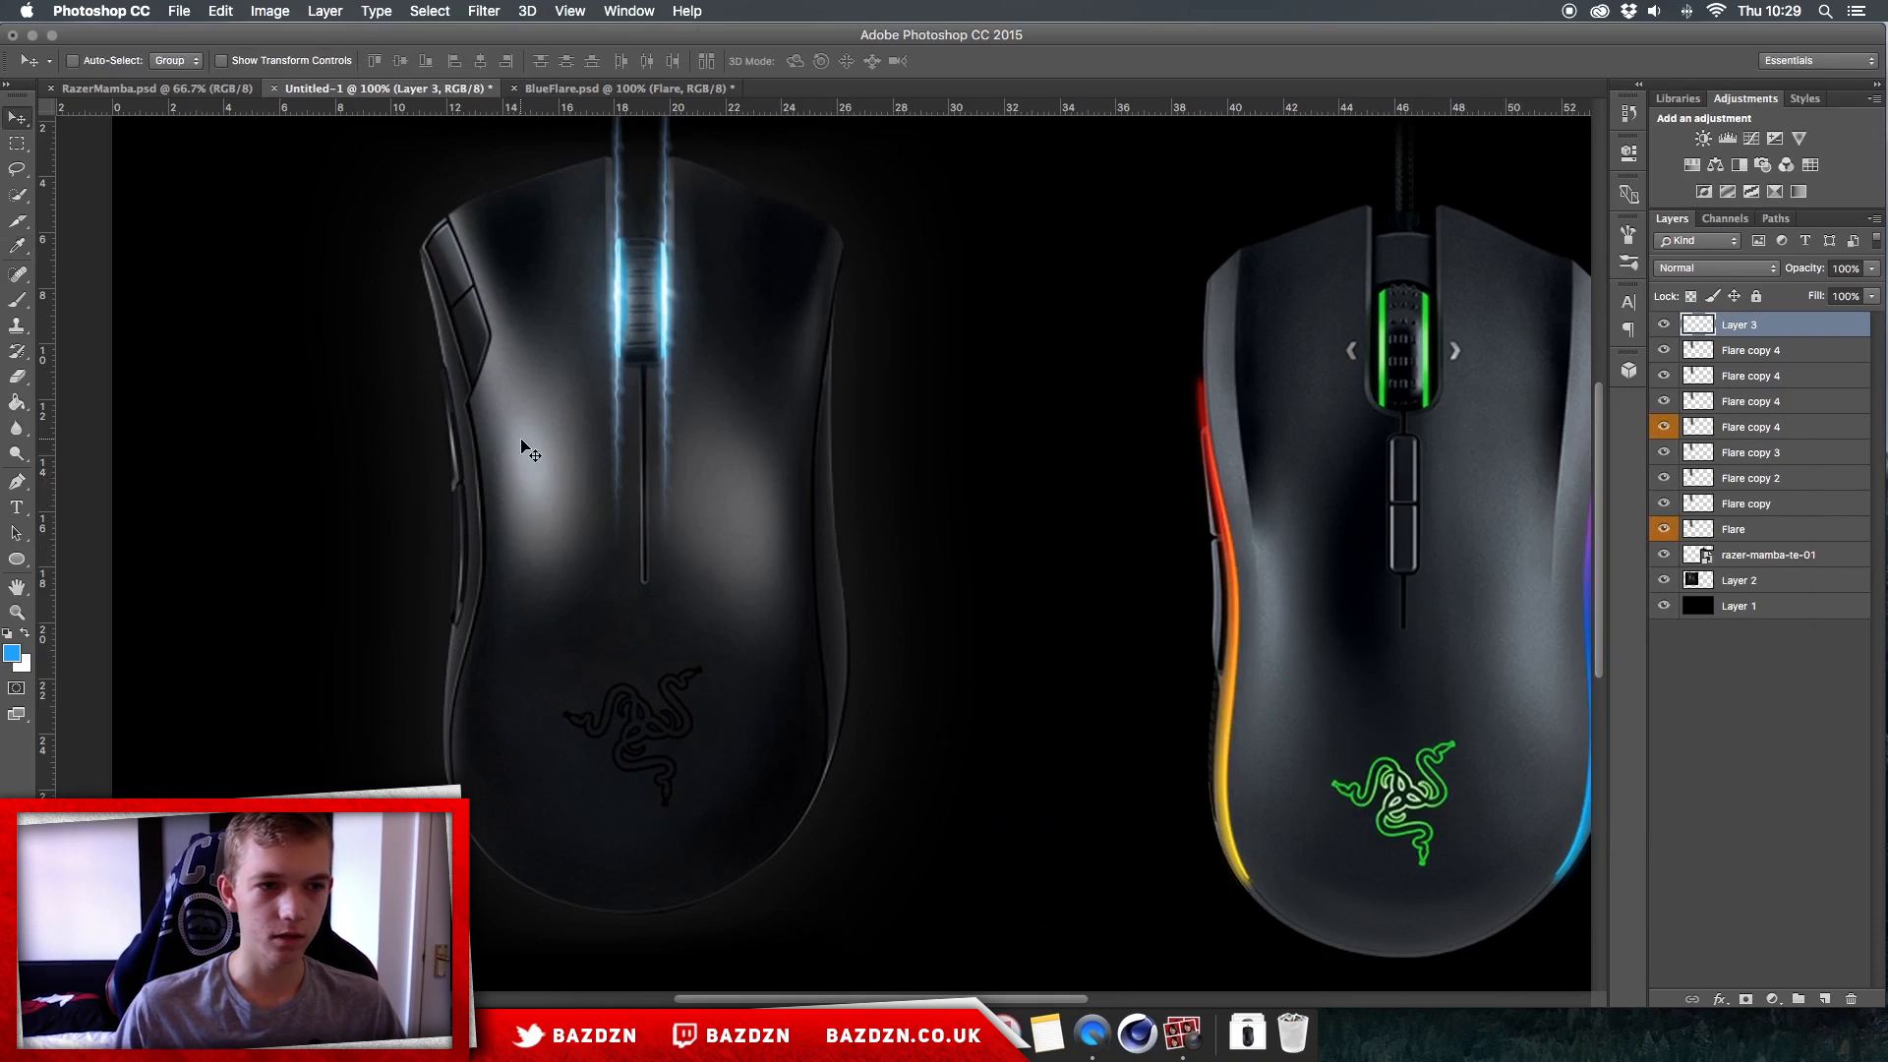
# Step: Paint a single soft blue dab over the left mouse's scroll wheel with a soft round 175 px brush
pyautogui.click(18, 300)
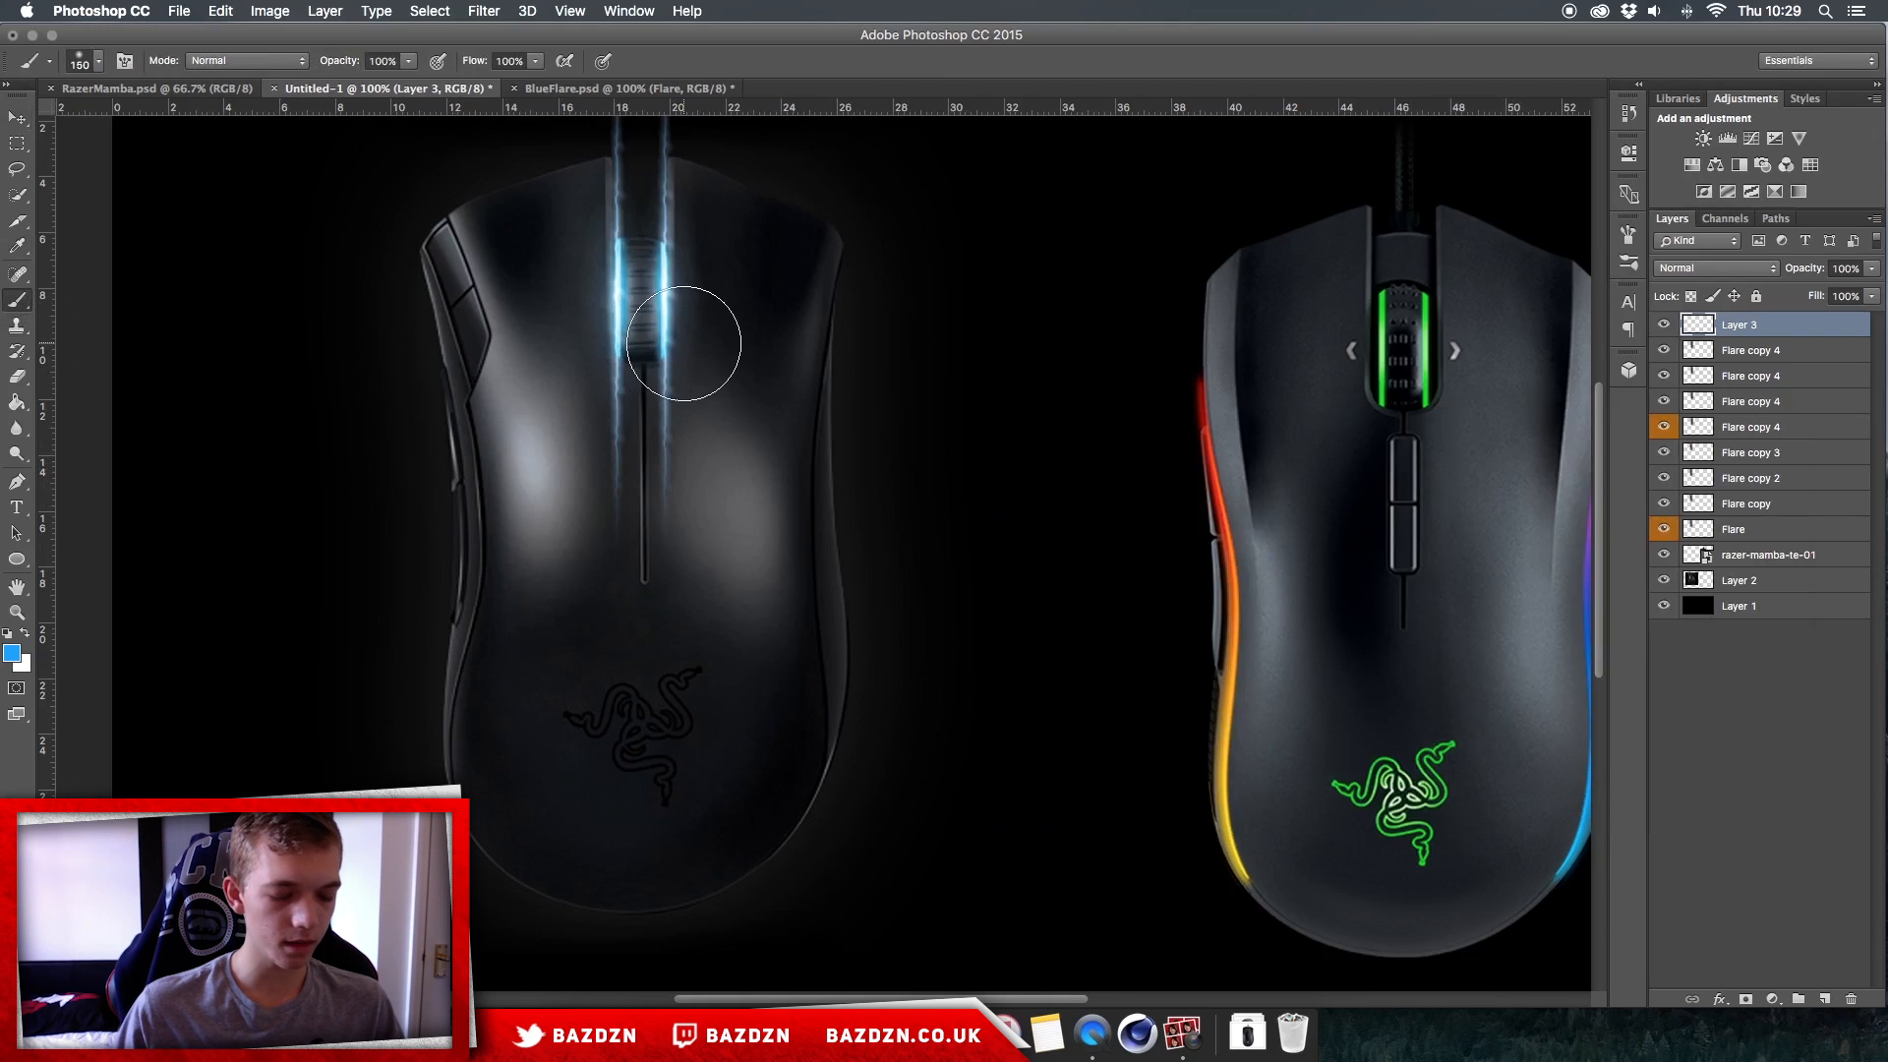
pyautogui.rightClick(958, 459)
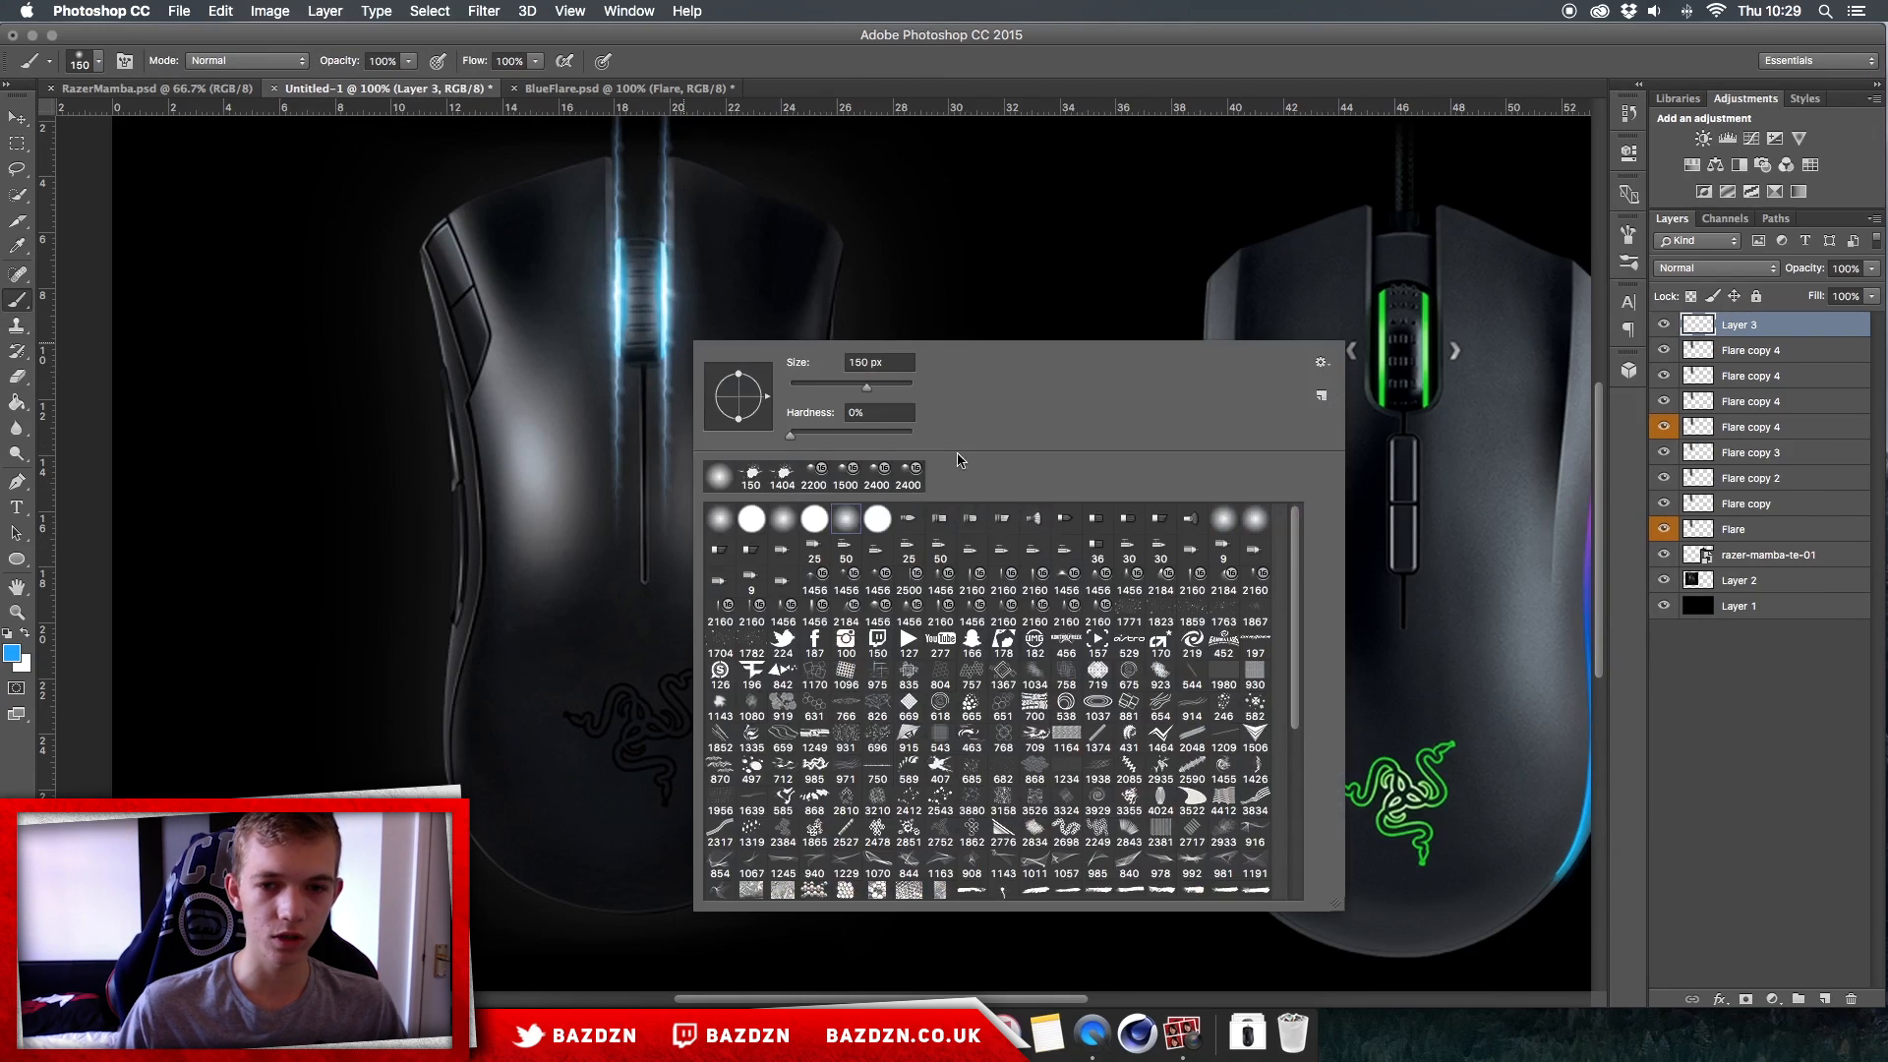
pyautogui.click(843, 521)
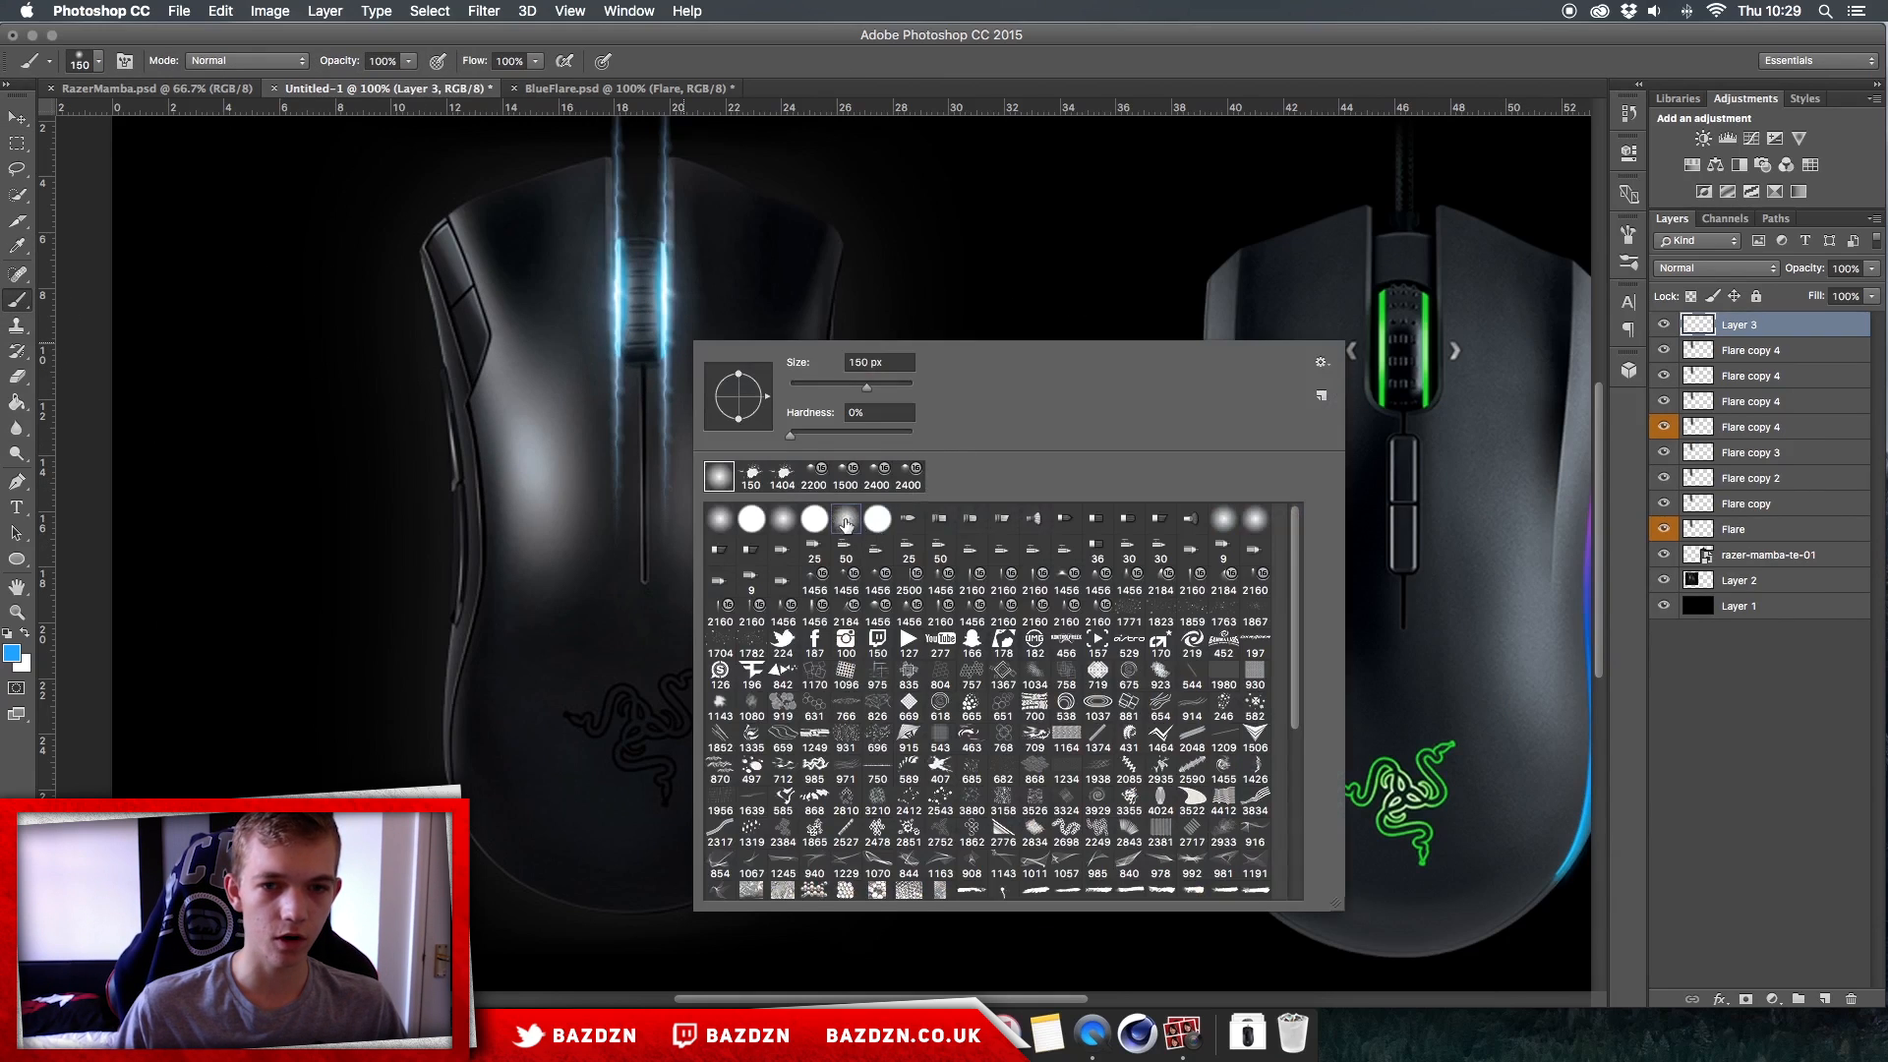
pyautogui.click(626, 285)
pyautogui.press('super+z')
pyautogui.press(']')
pyautogui.click(637, 291)
pyautogui.scroll(3, 725, 357)
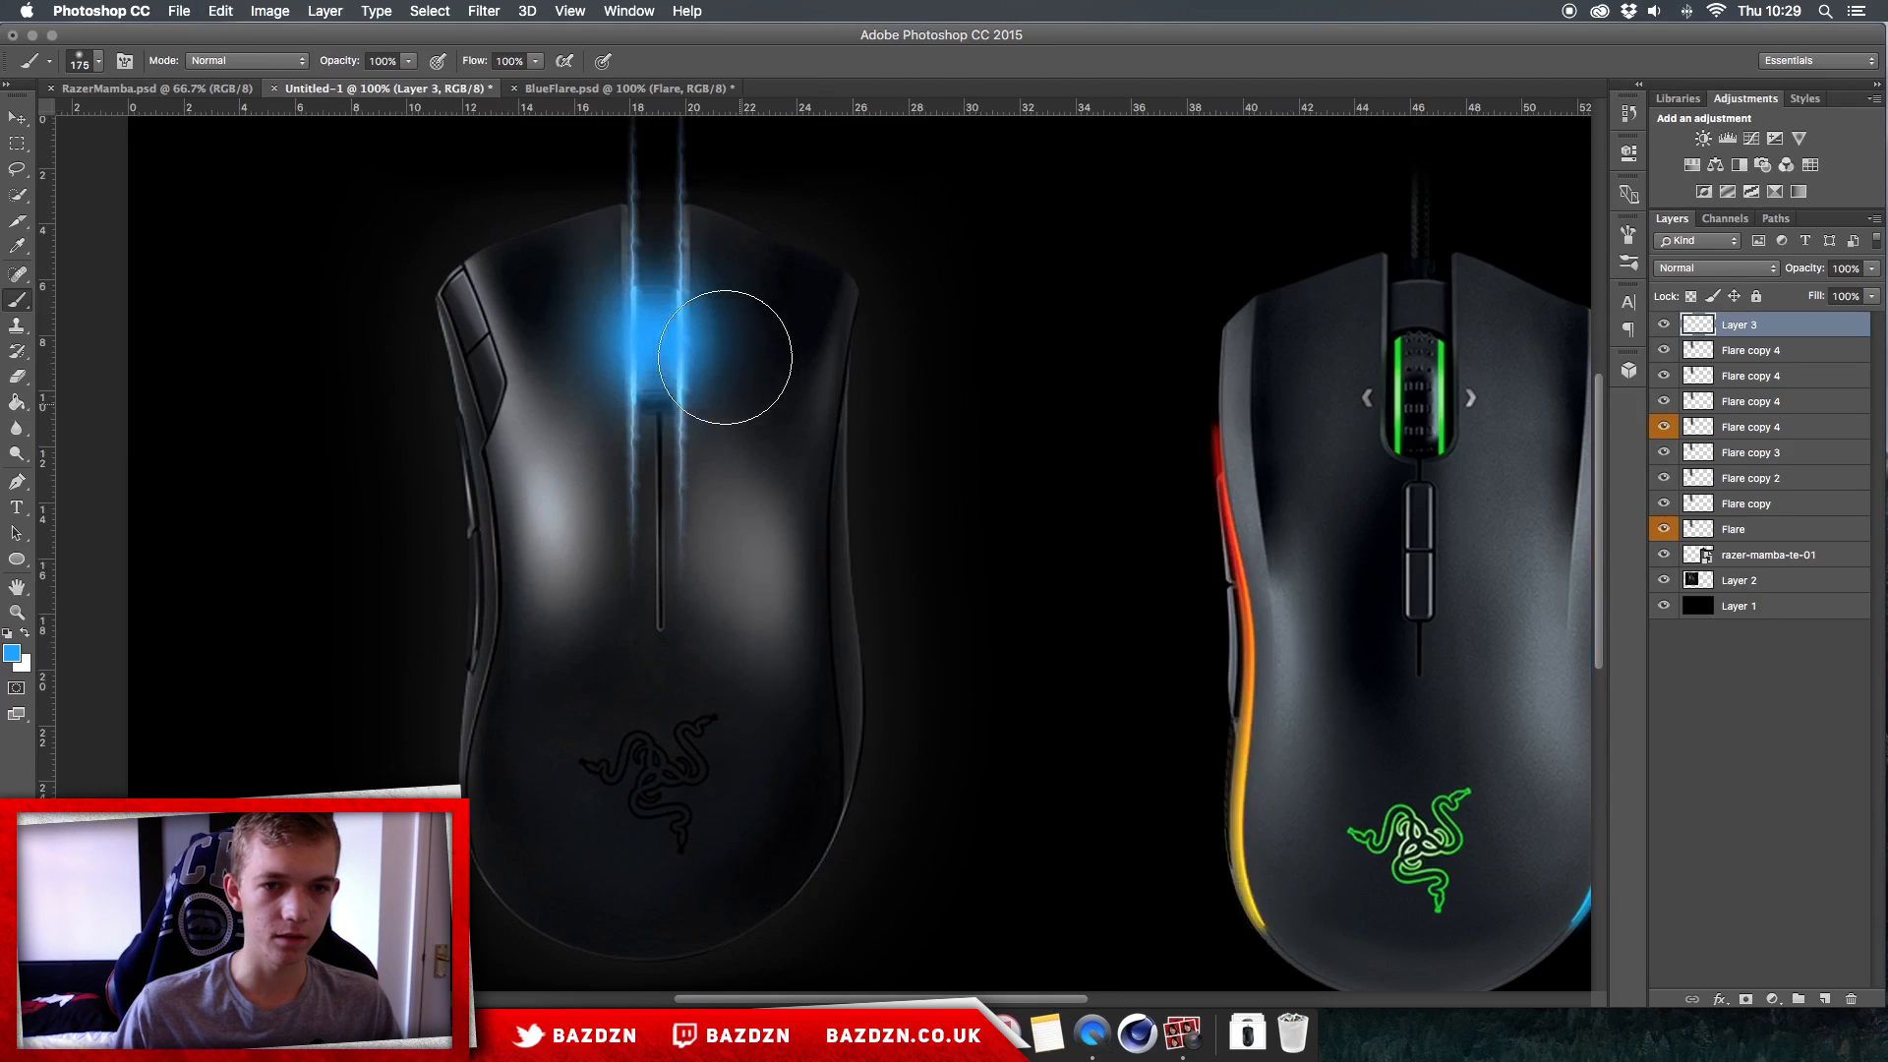
pyautogui.scroll(1, 725, 357)
# Step: Compare Overlay, Soft Light and Color Dodge blending on the blue dab's layer and keep it on Overlay
pyautogui.click(1716, 267)
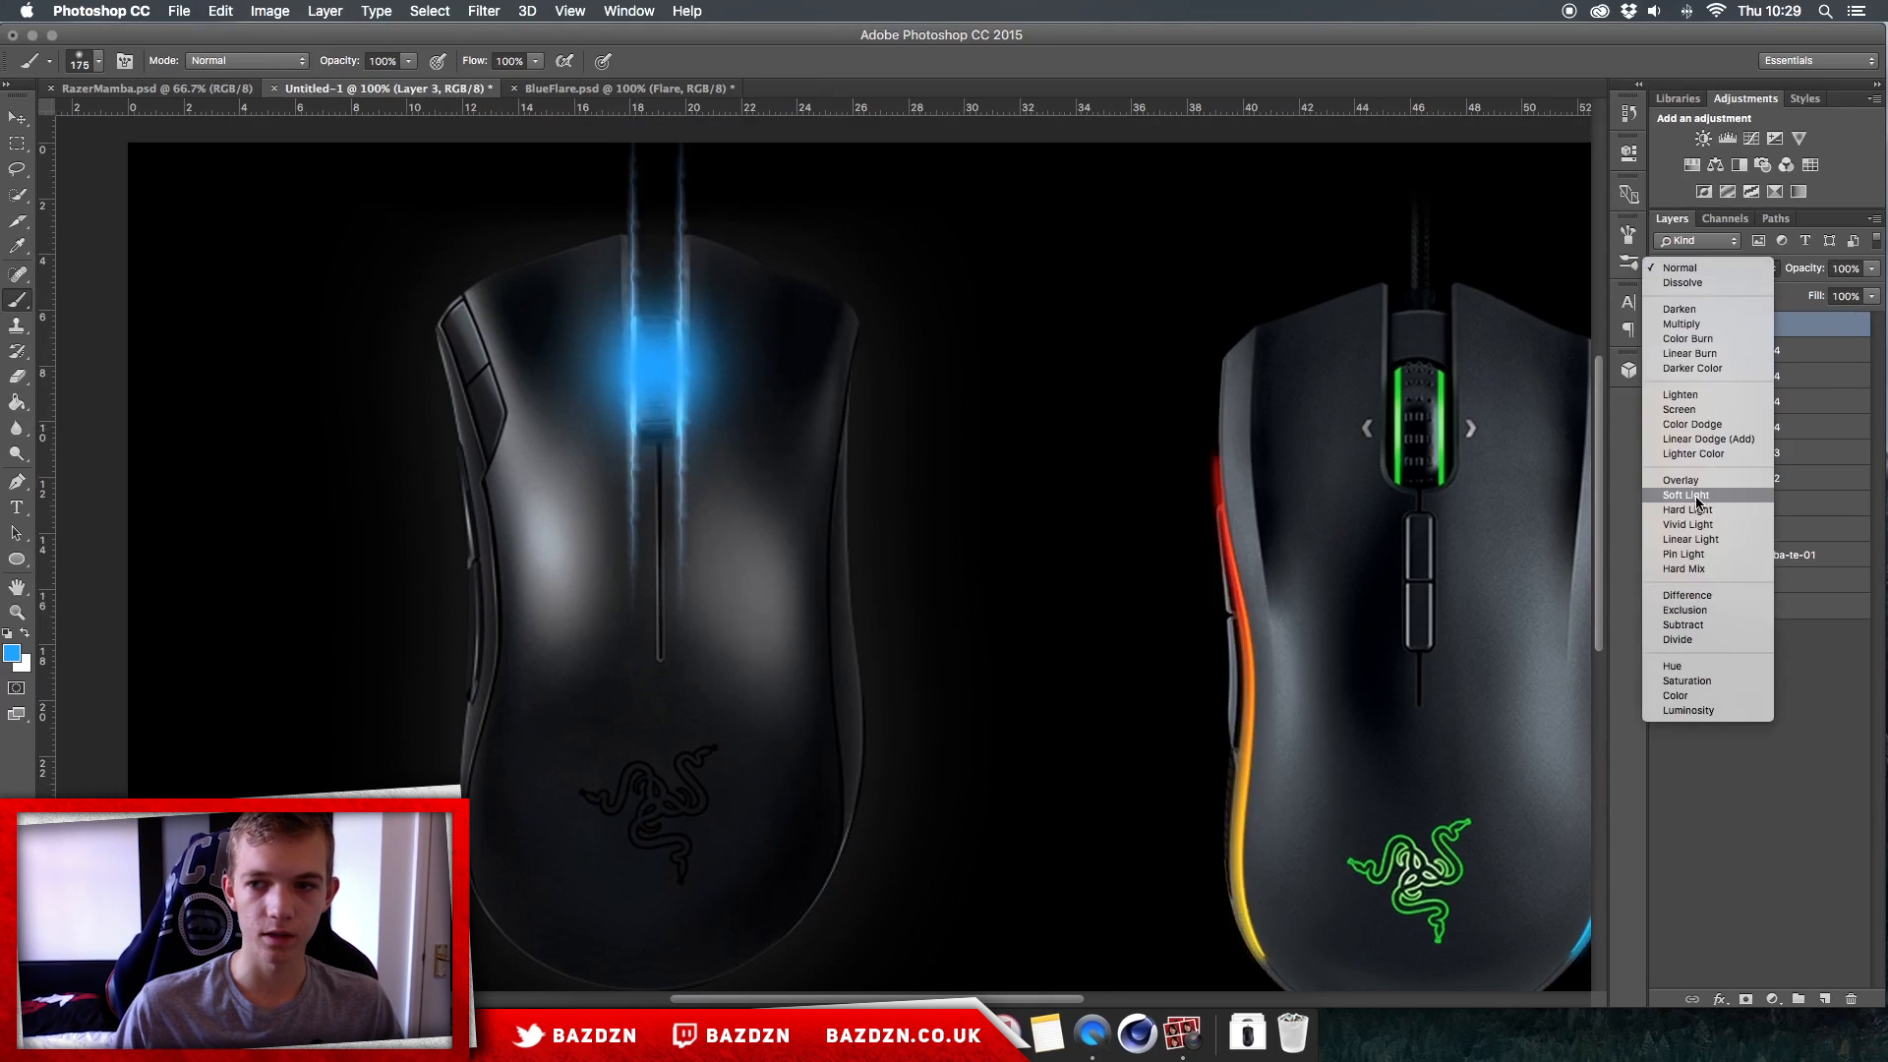
pyautogui.click(1690, 481)
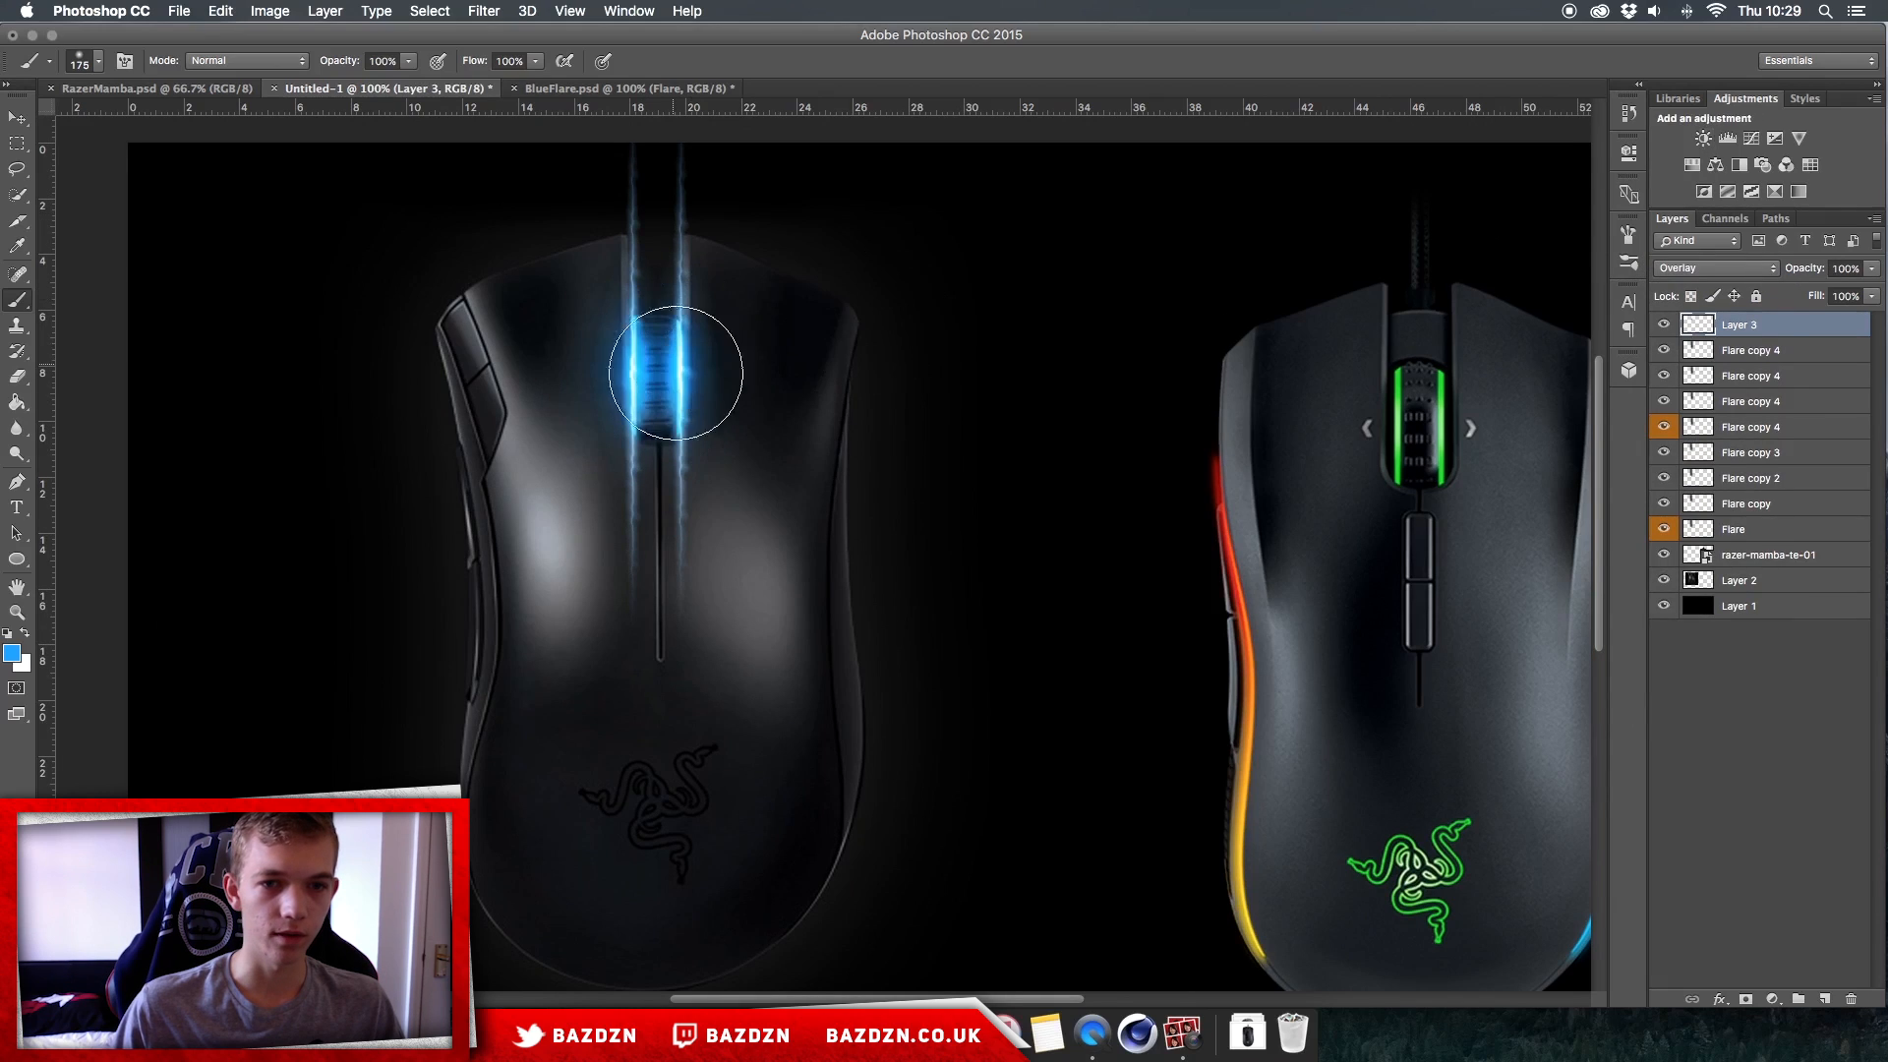
pyautogui.click(1714, 269)
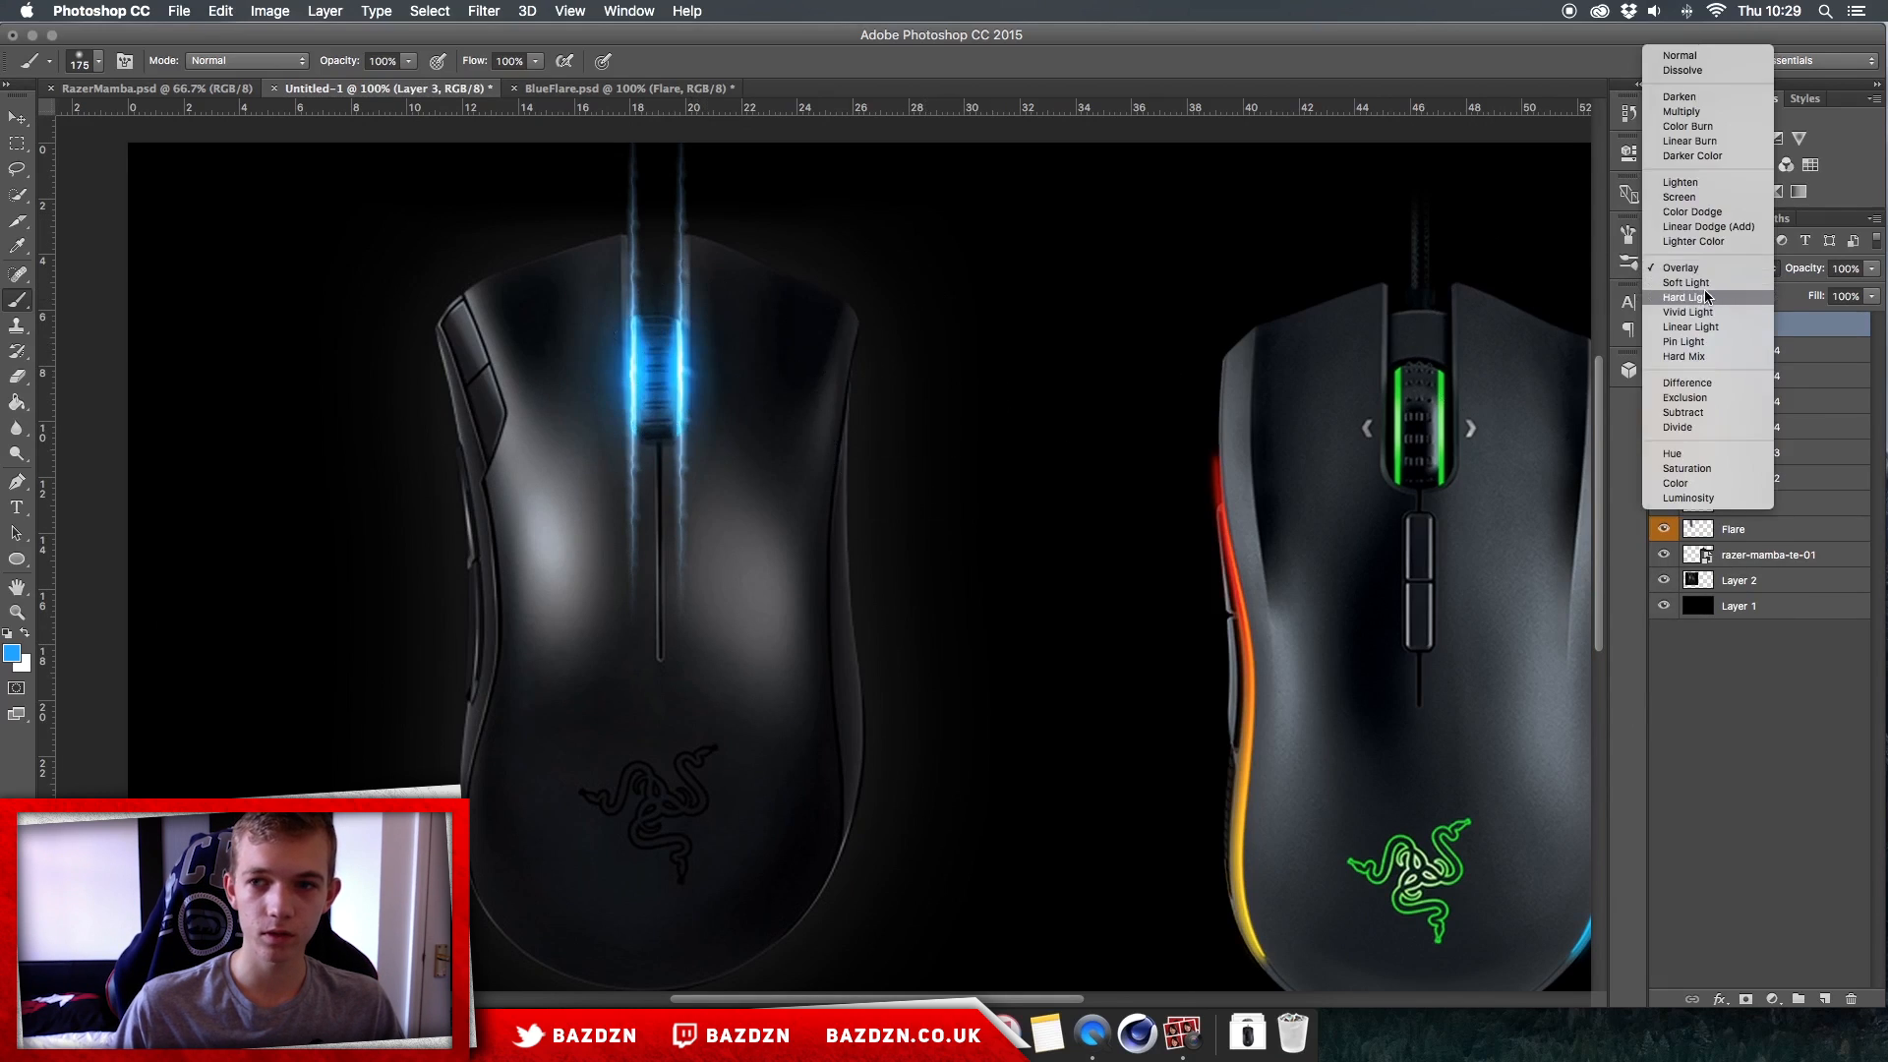
pyautogui.click(1704, 282)
pyautogui.click(1711, 269)
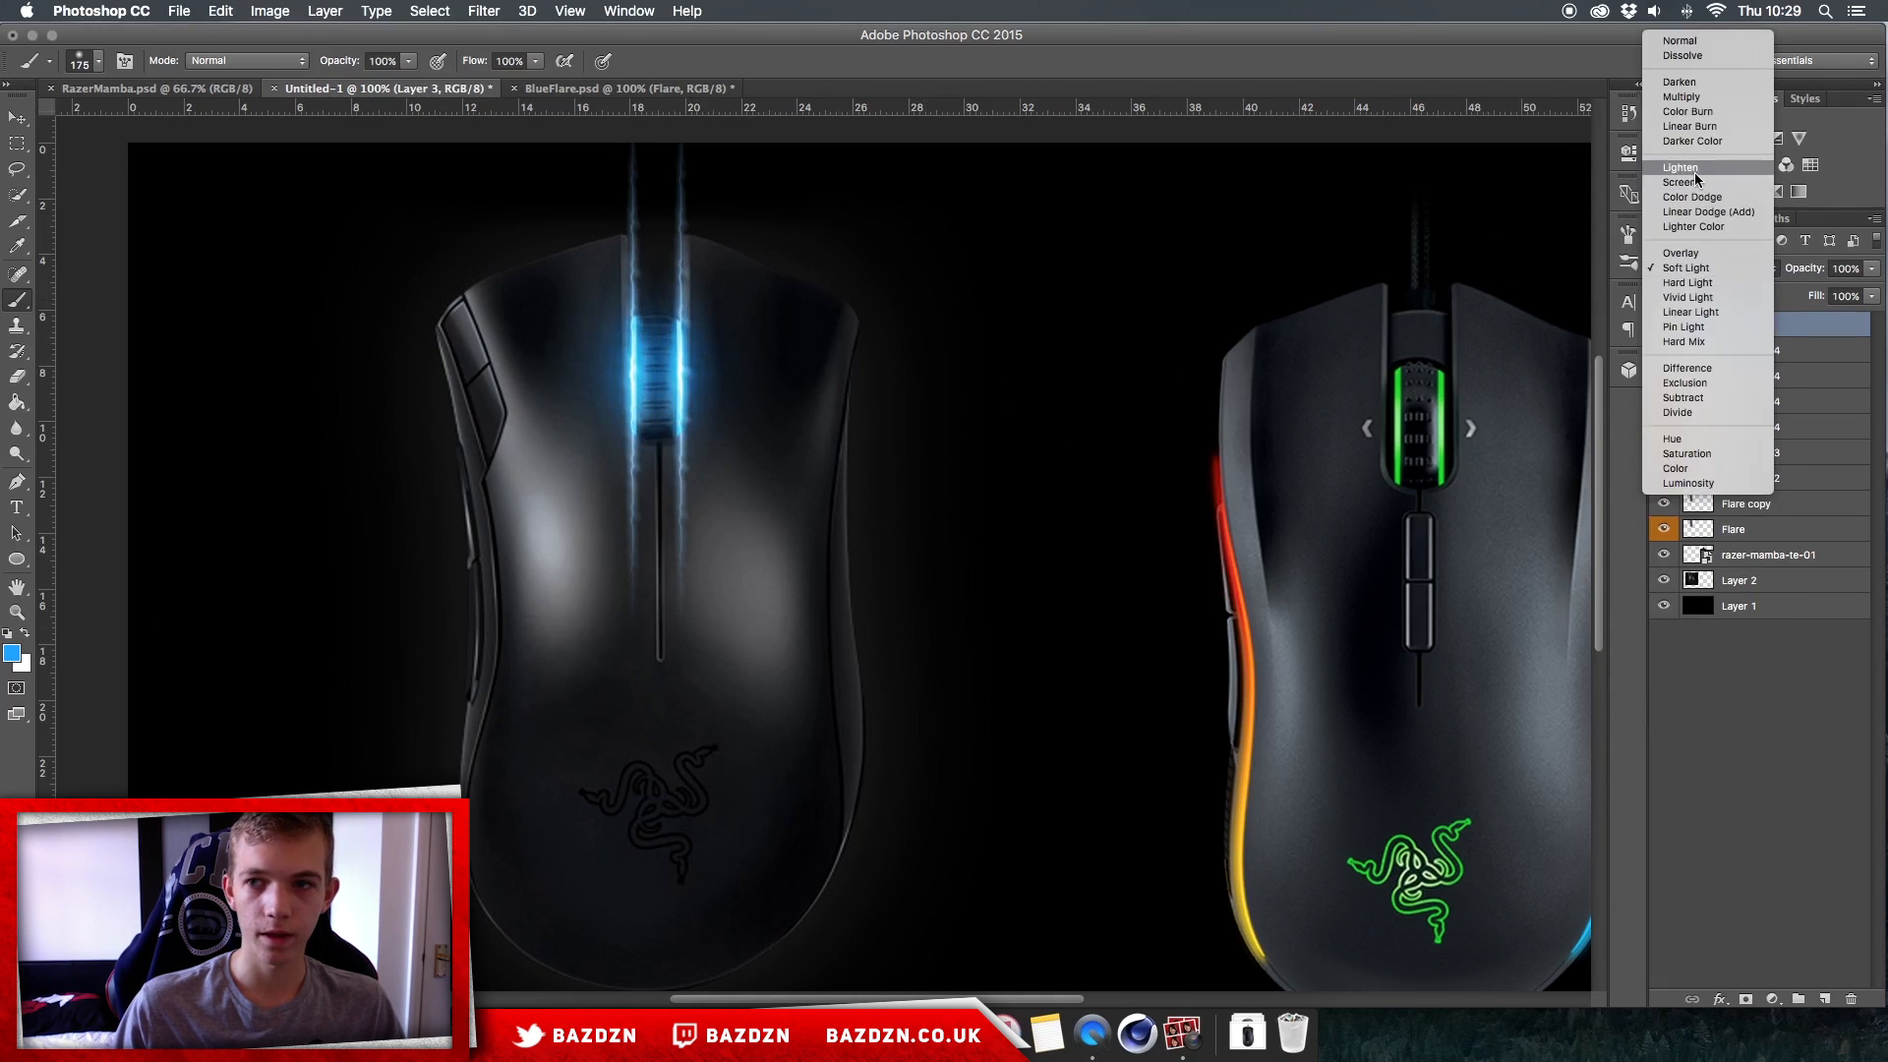
pyautogui.click(1693, 208)
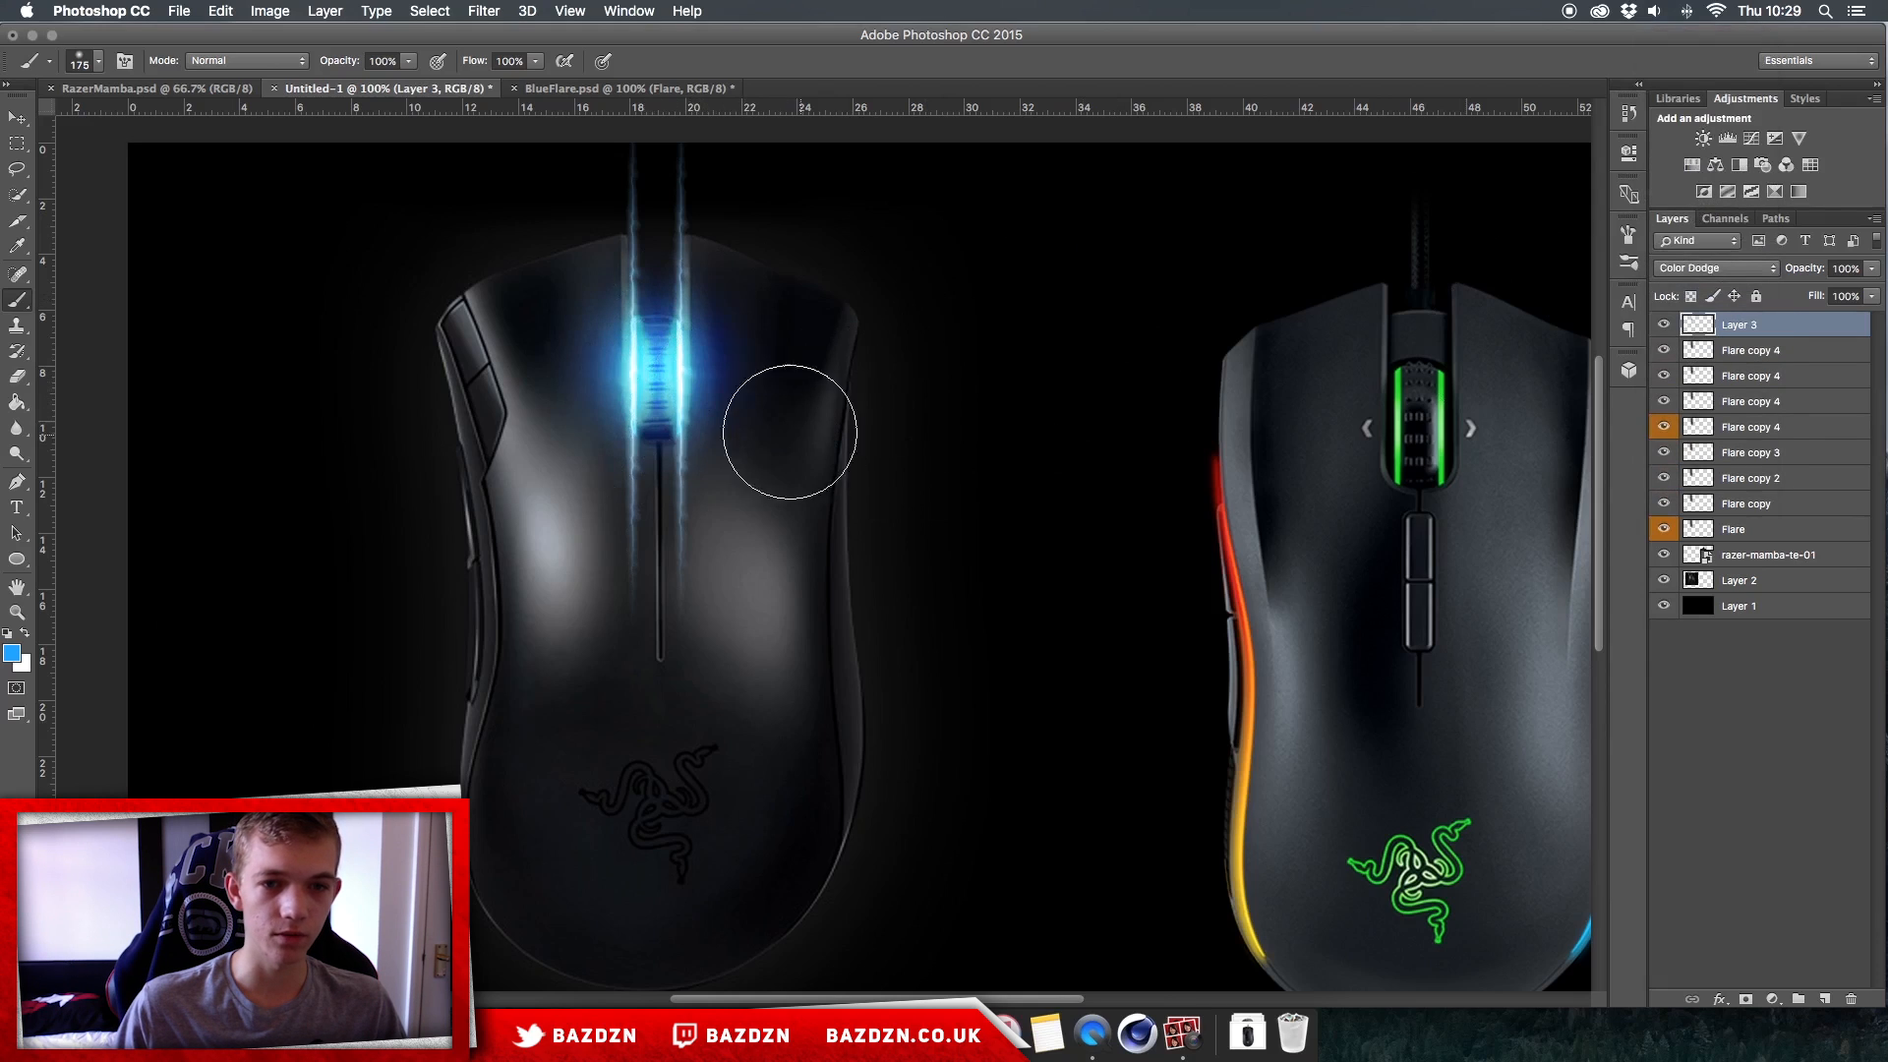
pyautogui.click(1735, 269)
pyautogui.click(1689, 328)
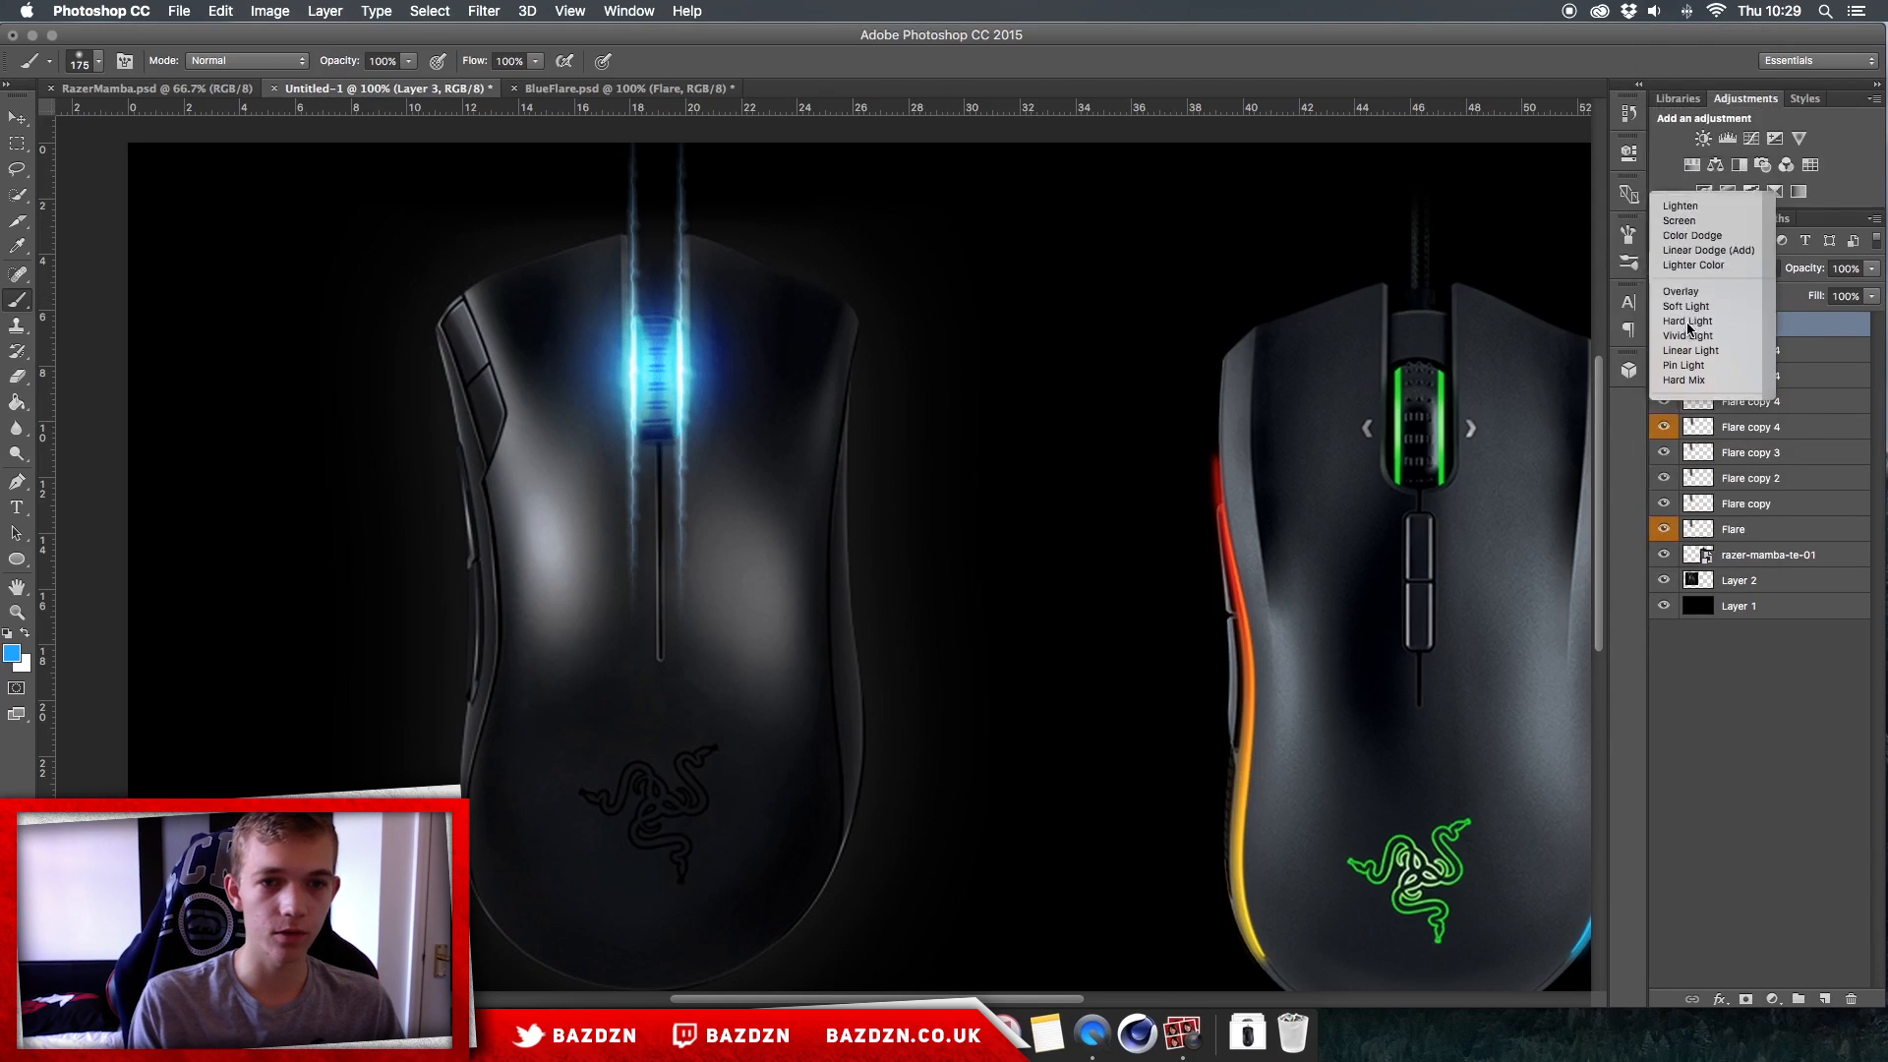
# Step: Copy the Flare layer from BlueFlare.psd into the Untitled-1 document, placing it horizontally between the two mice
pyautogui.press('super+minus')
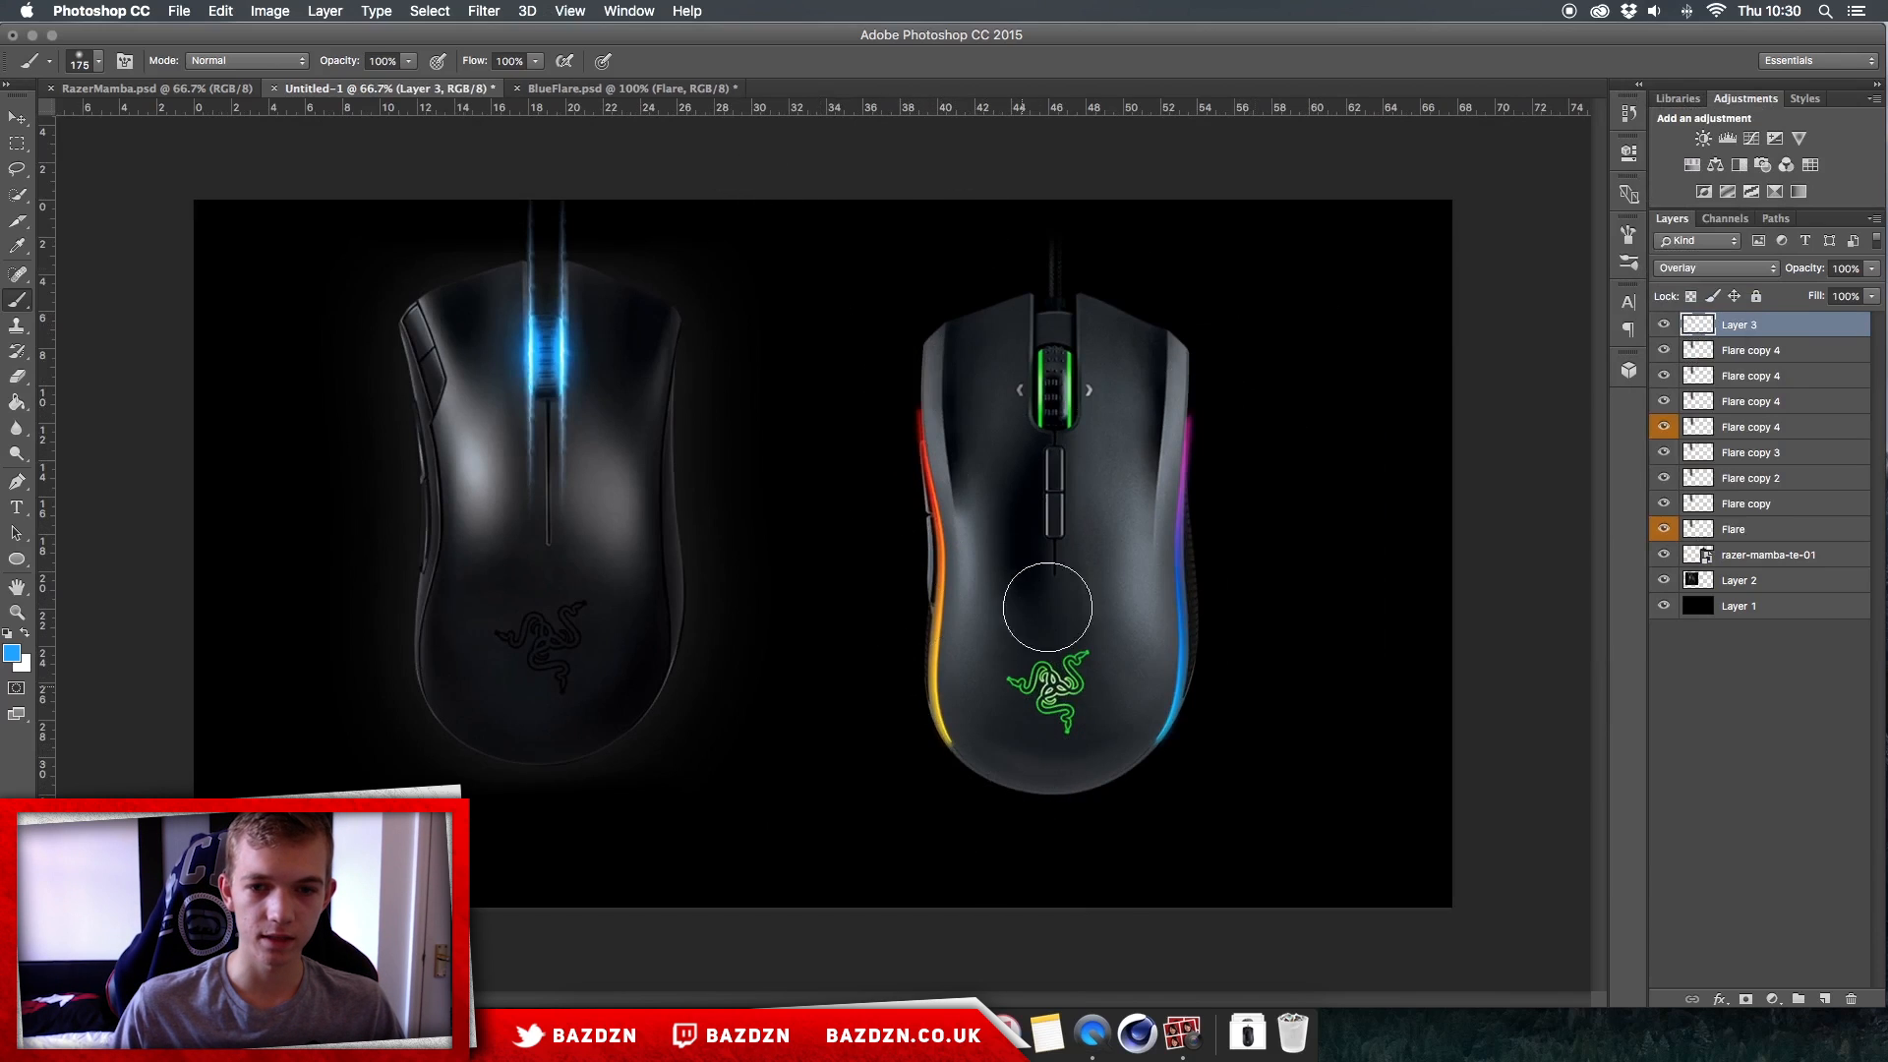
pyautogui.press('v')
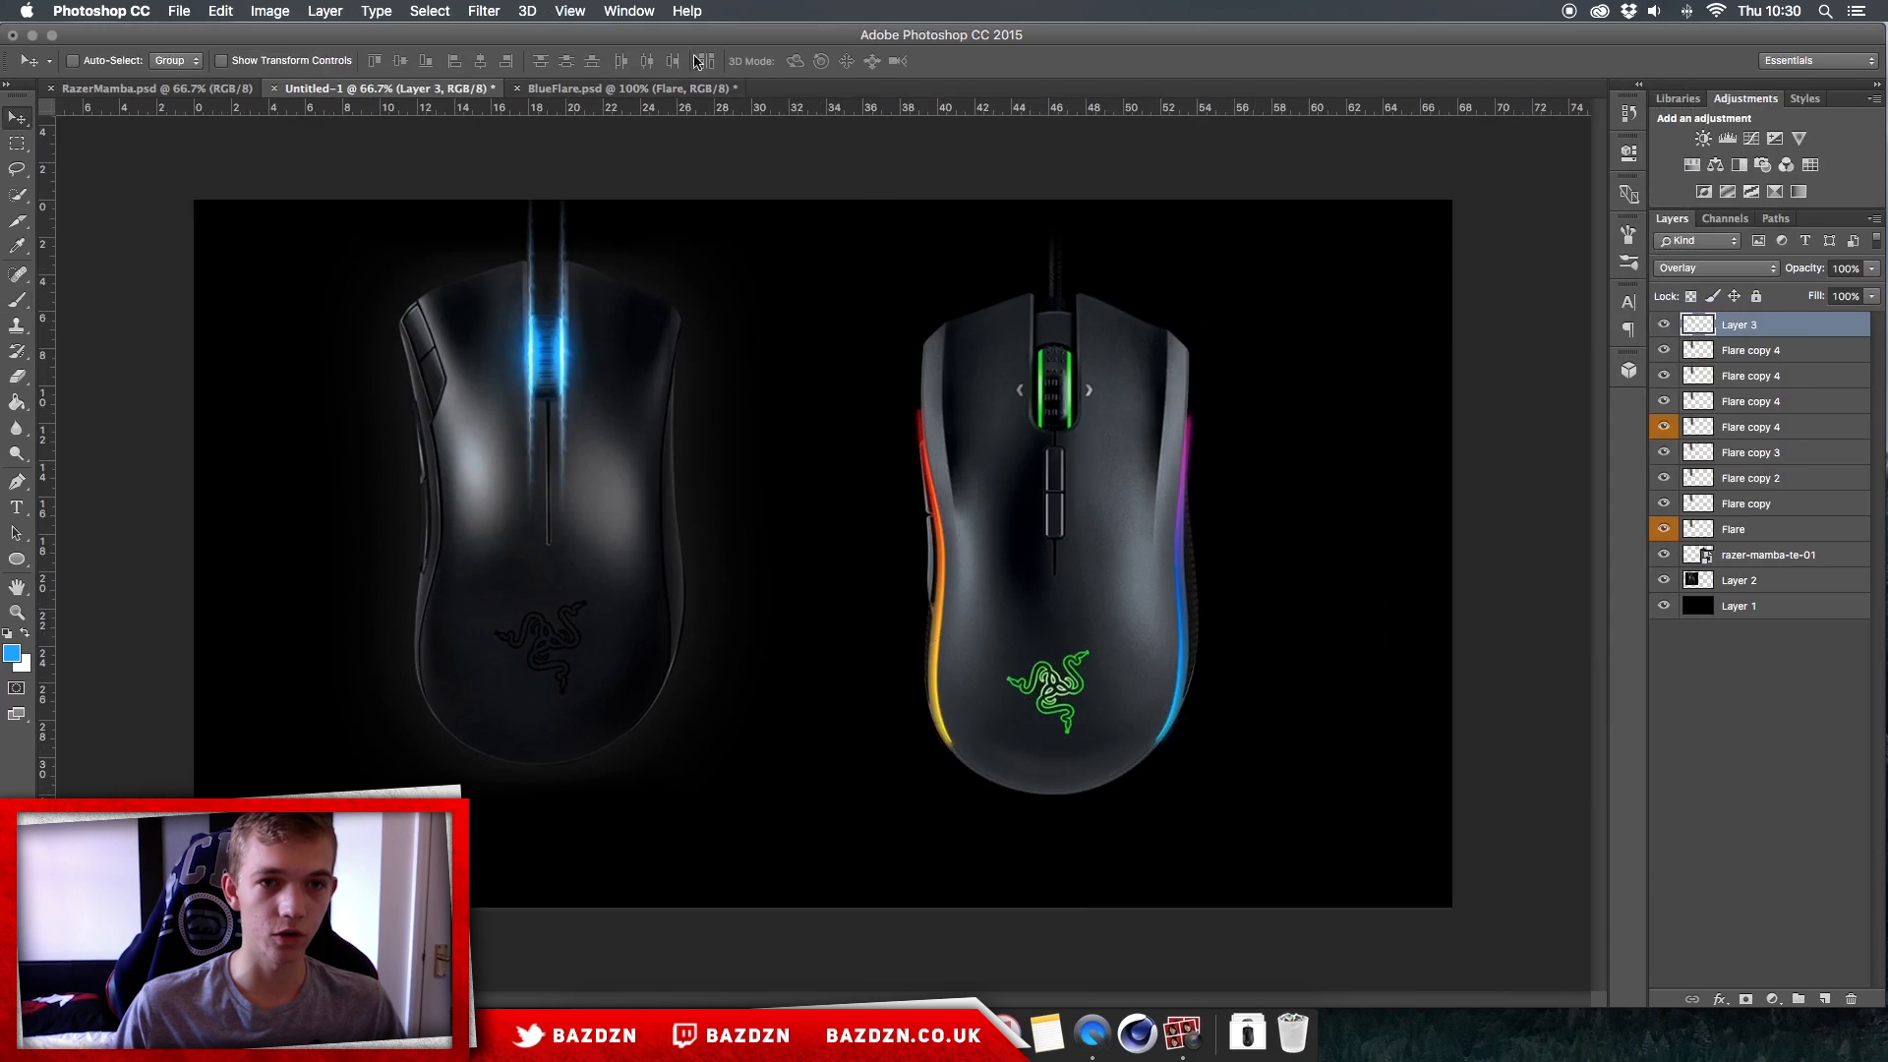
pyautogui.click(626, 88)
pyautogui.moveTo(1119, 508); pyautogui.dragTo(459, 88)
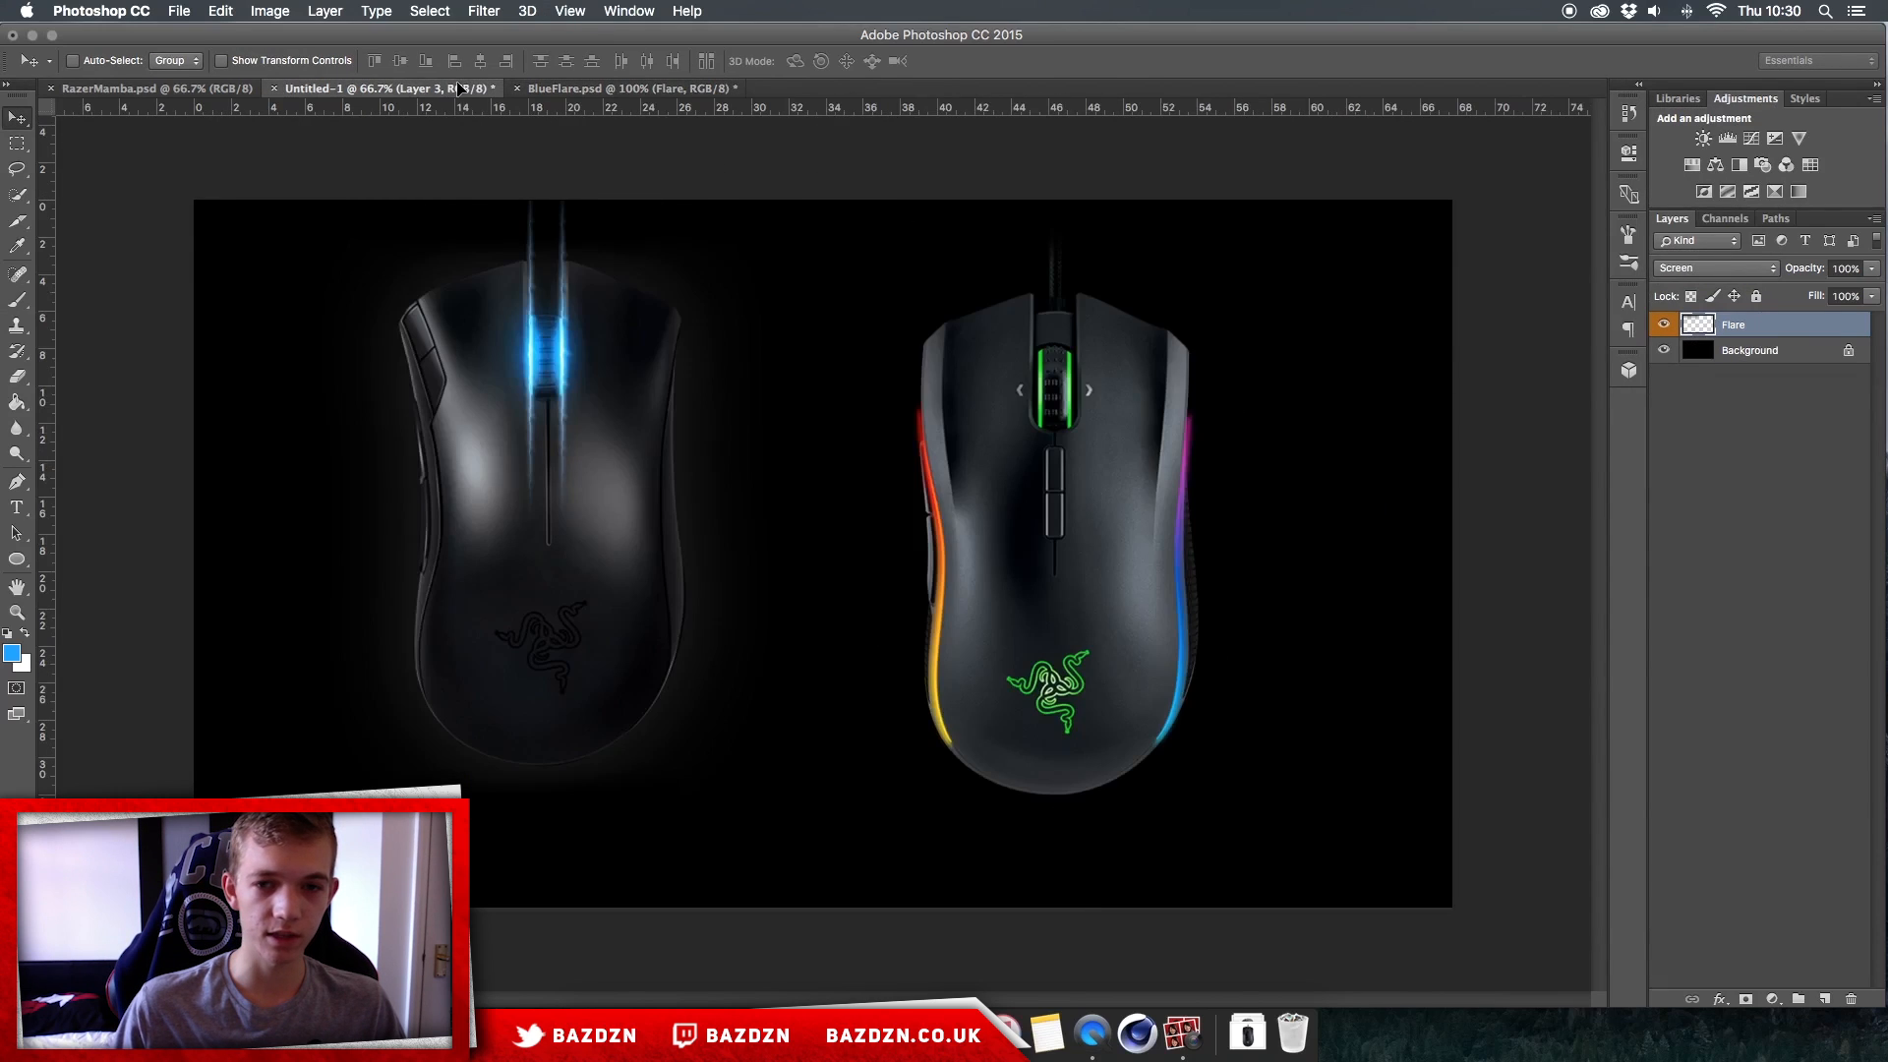
pyautogui.moveTo(854, 398); pyautogui.dragTo(853, 398)
# Step: Group Layer 3 with the vertical flare layers below razer-mamba-te-01, and hide the group and the left mouse's Layer 2
pyautogui.click(1753, 352)
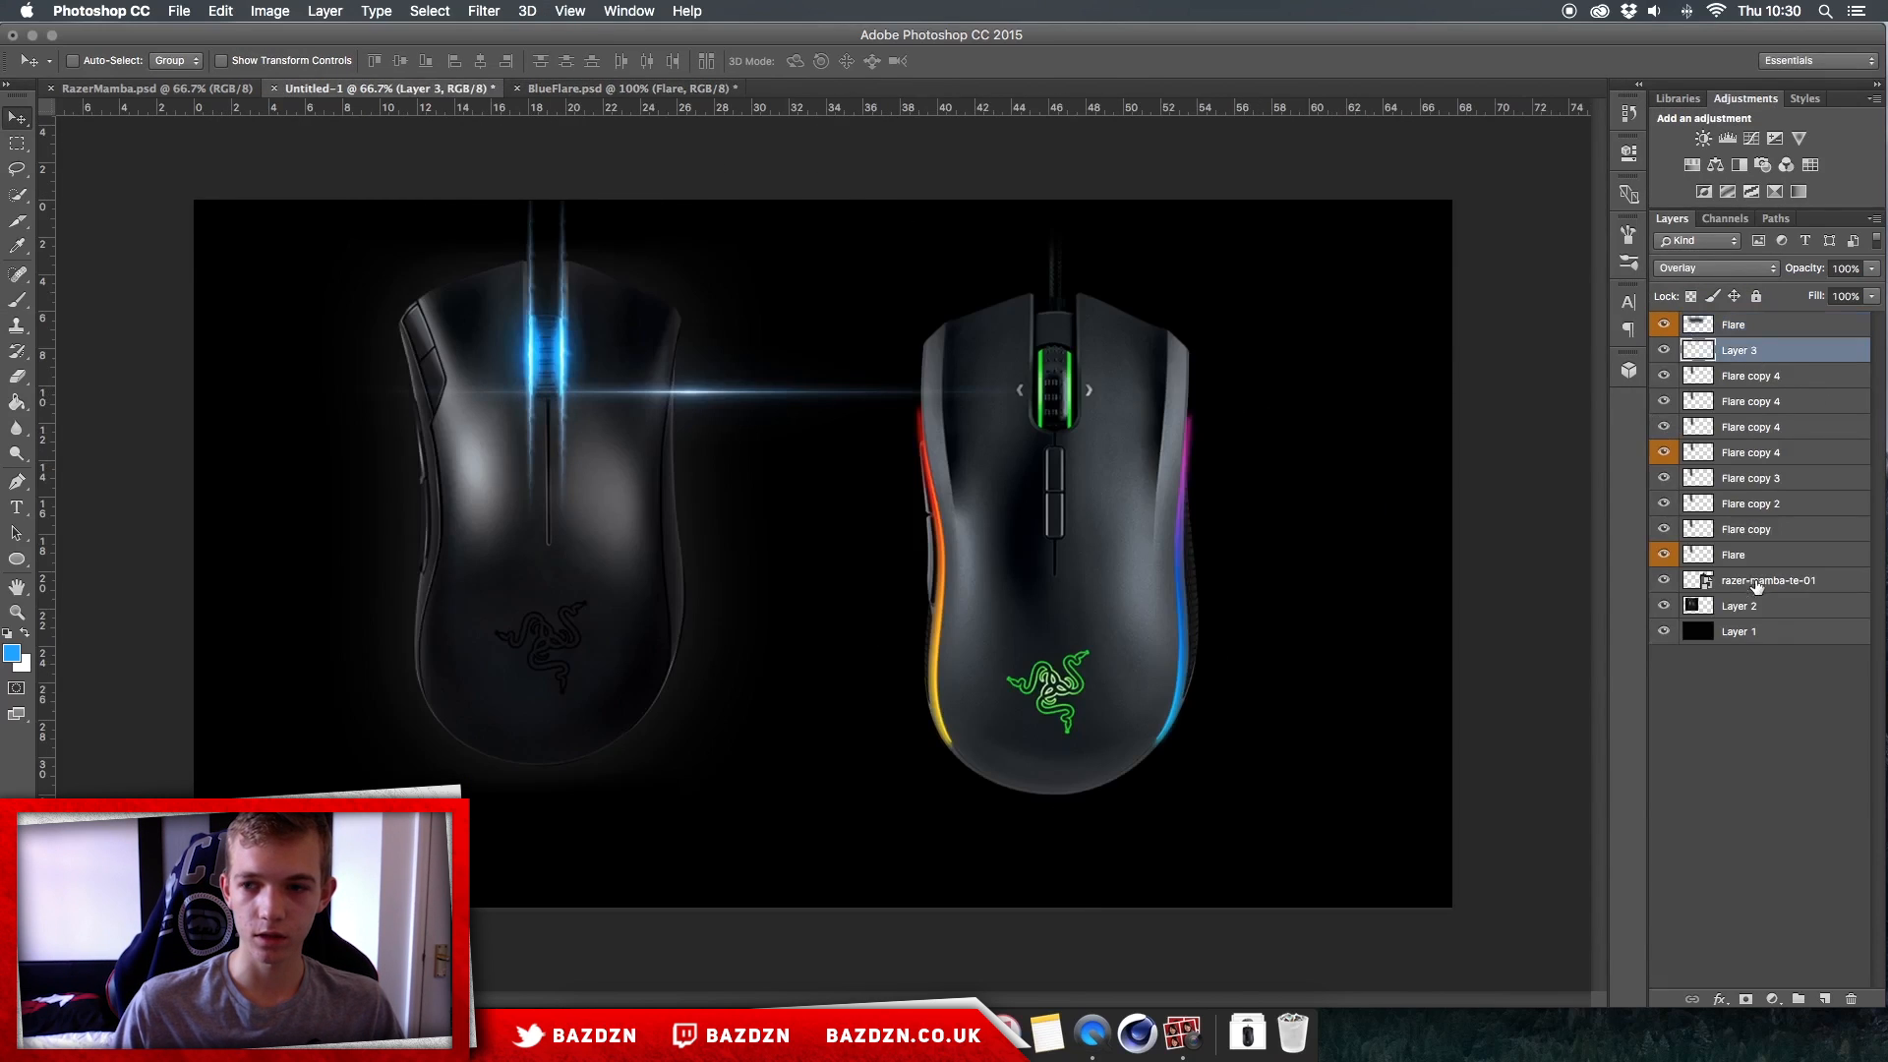
pyautogui.keyDown('shift'); pyautogui.click(1745, 578); pyautogui.keyUp('shift')
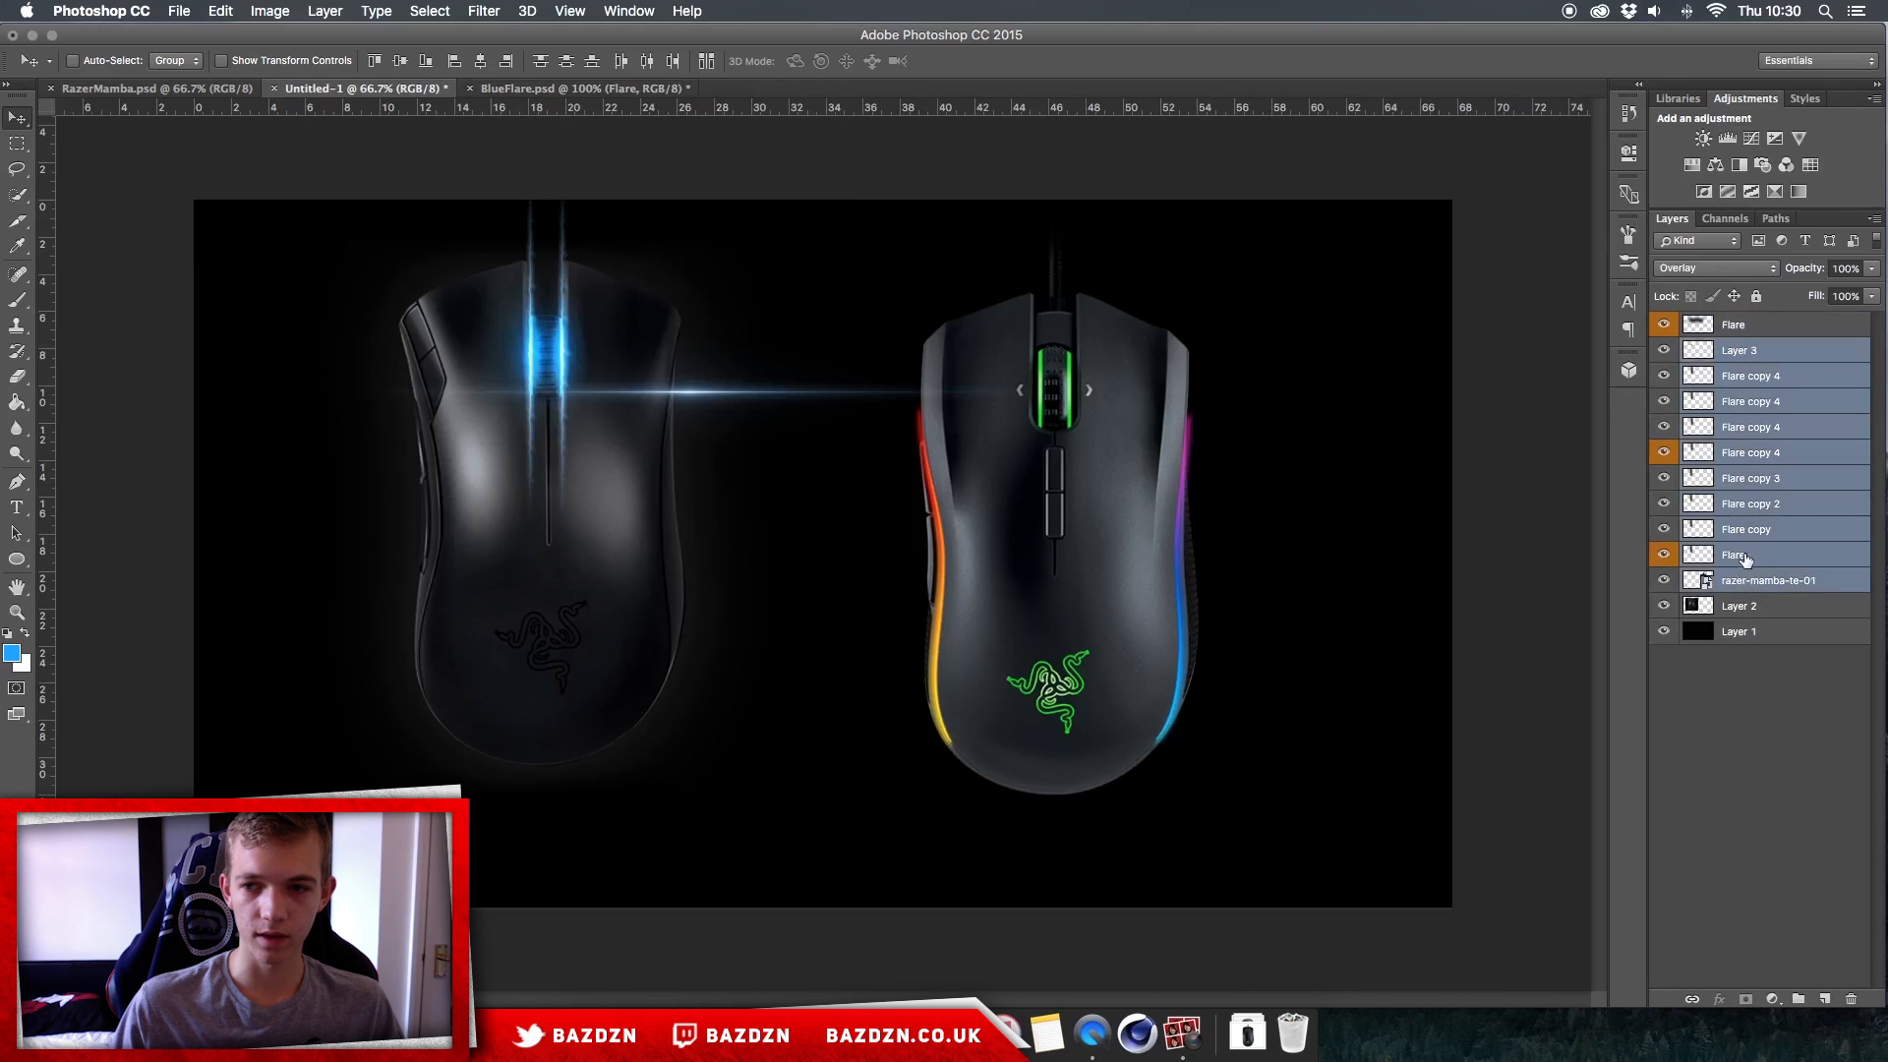
pyautogui.keyDown('super'); pyautogui.click(1744, 577); pyautogui.keyUp('super')
pyautogui.press('super+g')
pyautogui.moveTo(1748, 354); pyautogui.dragTo(1671, 387)
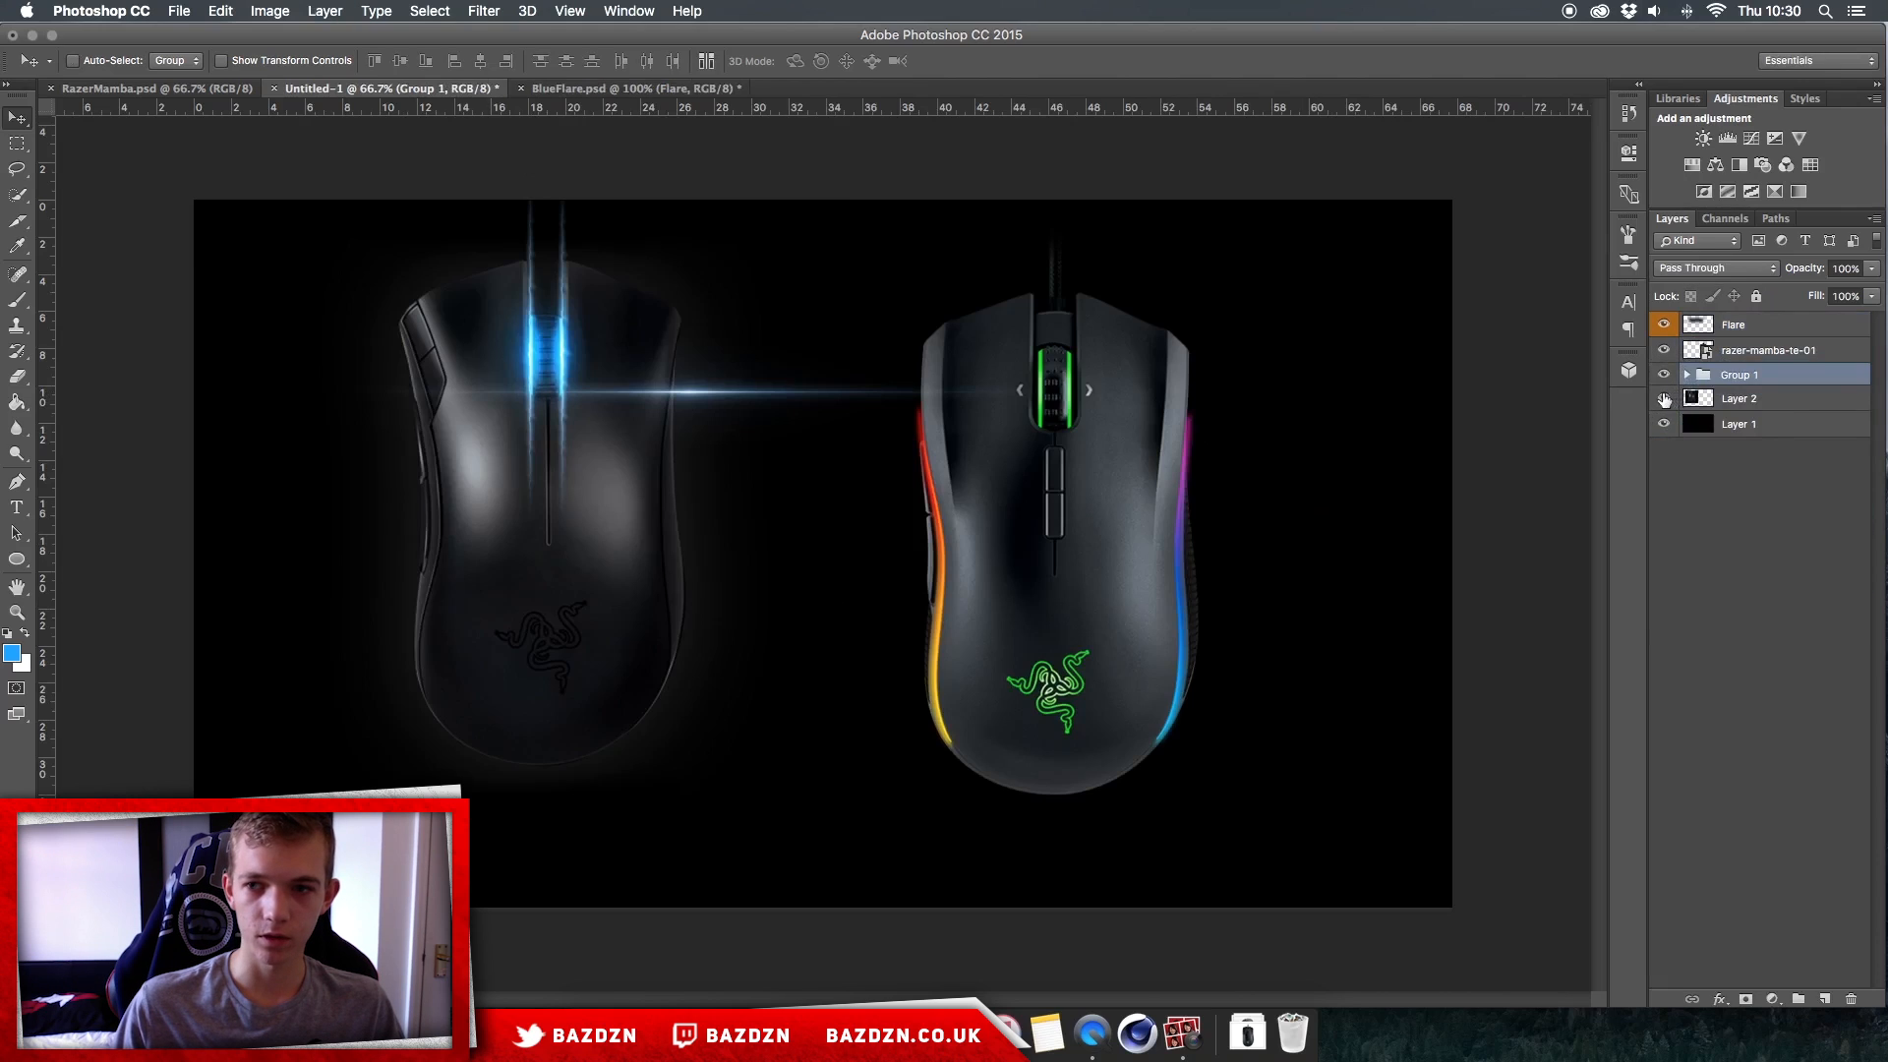
# Step: Move the Flare layer onto the right-hand mouse's left side and rotate it -90° to stand vertically
pyautogui.click(1769, 354)
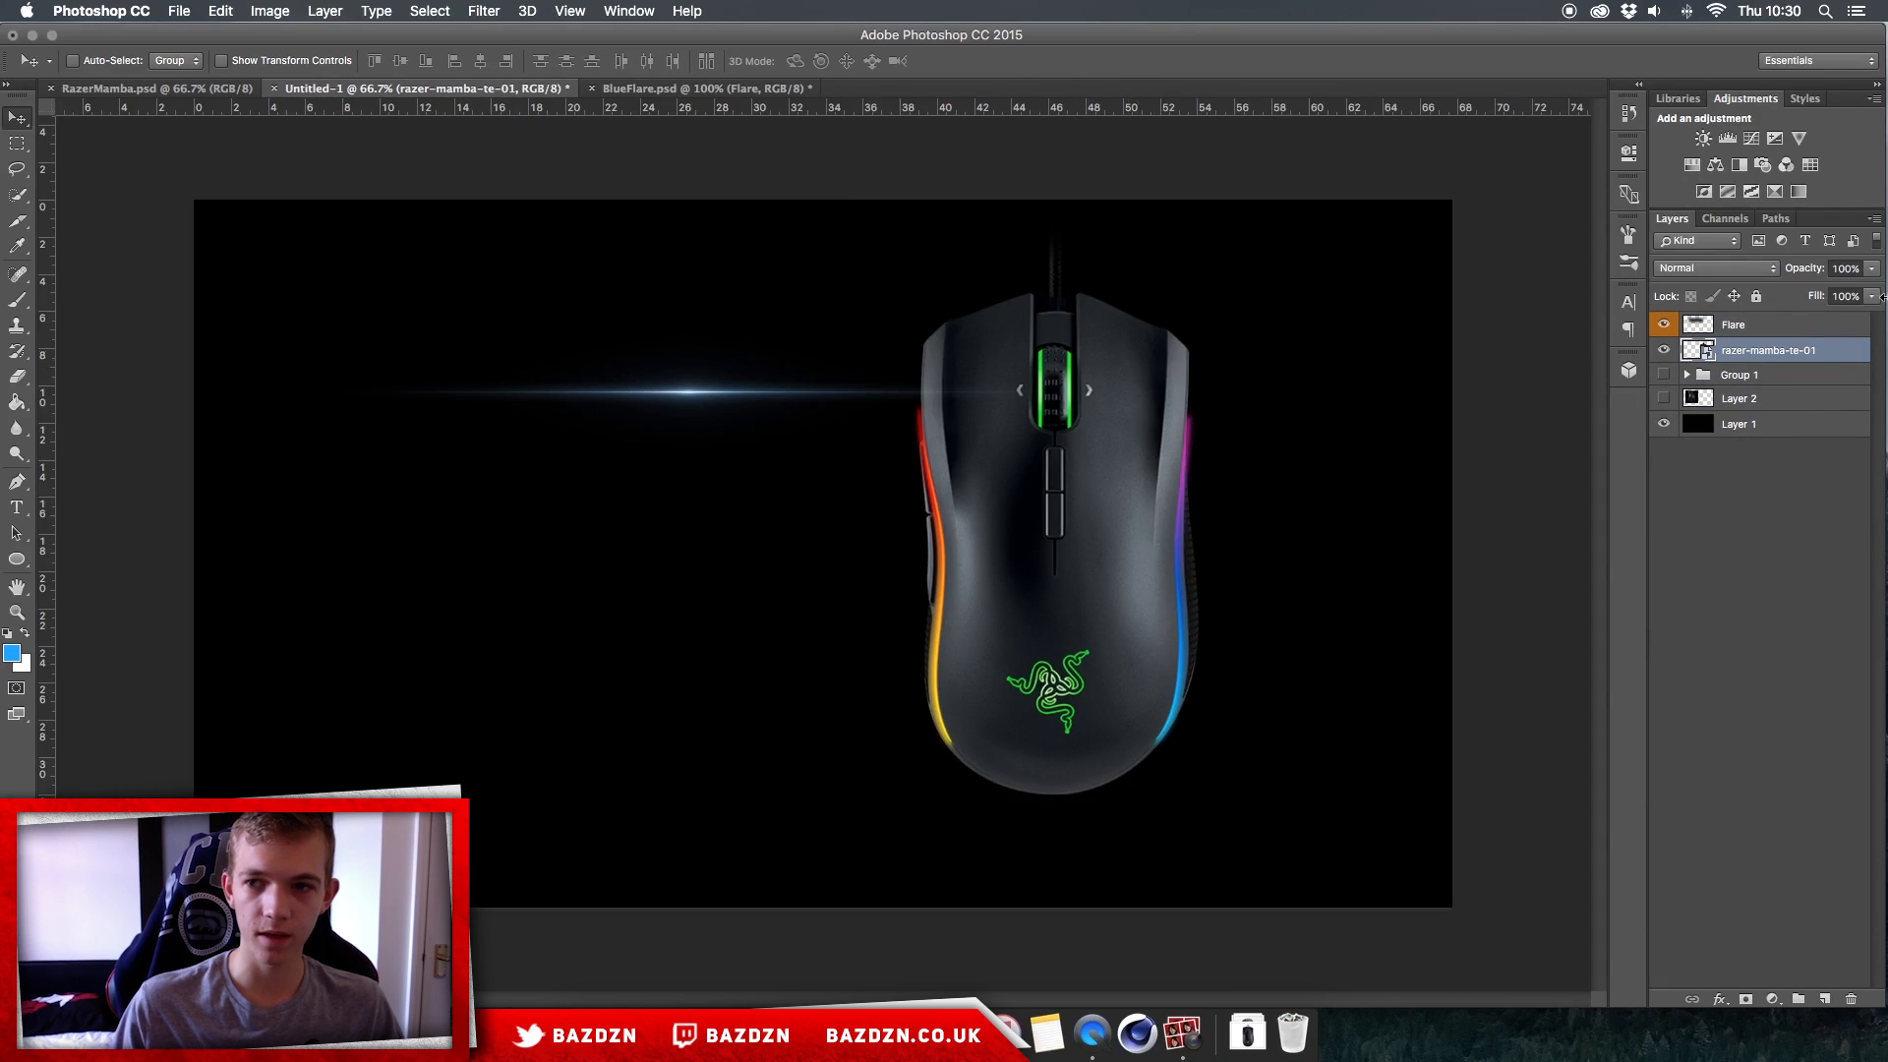
pyautogui.click(1782, 332)
pyautogui.press('super+plus')
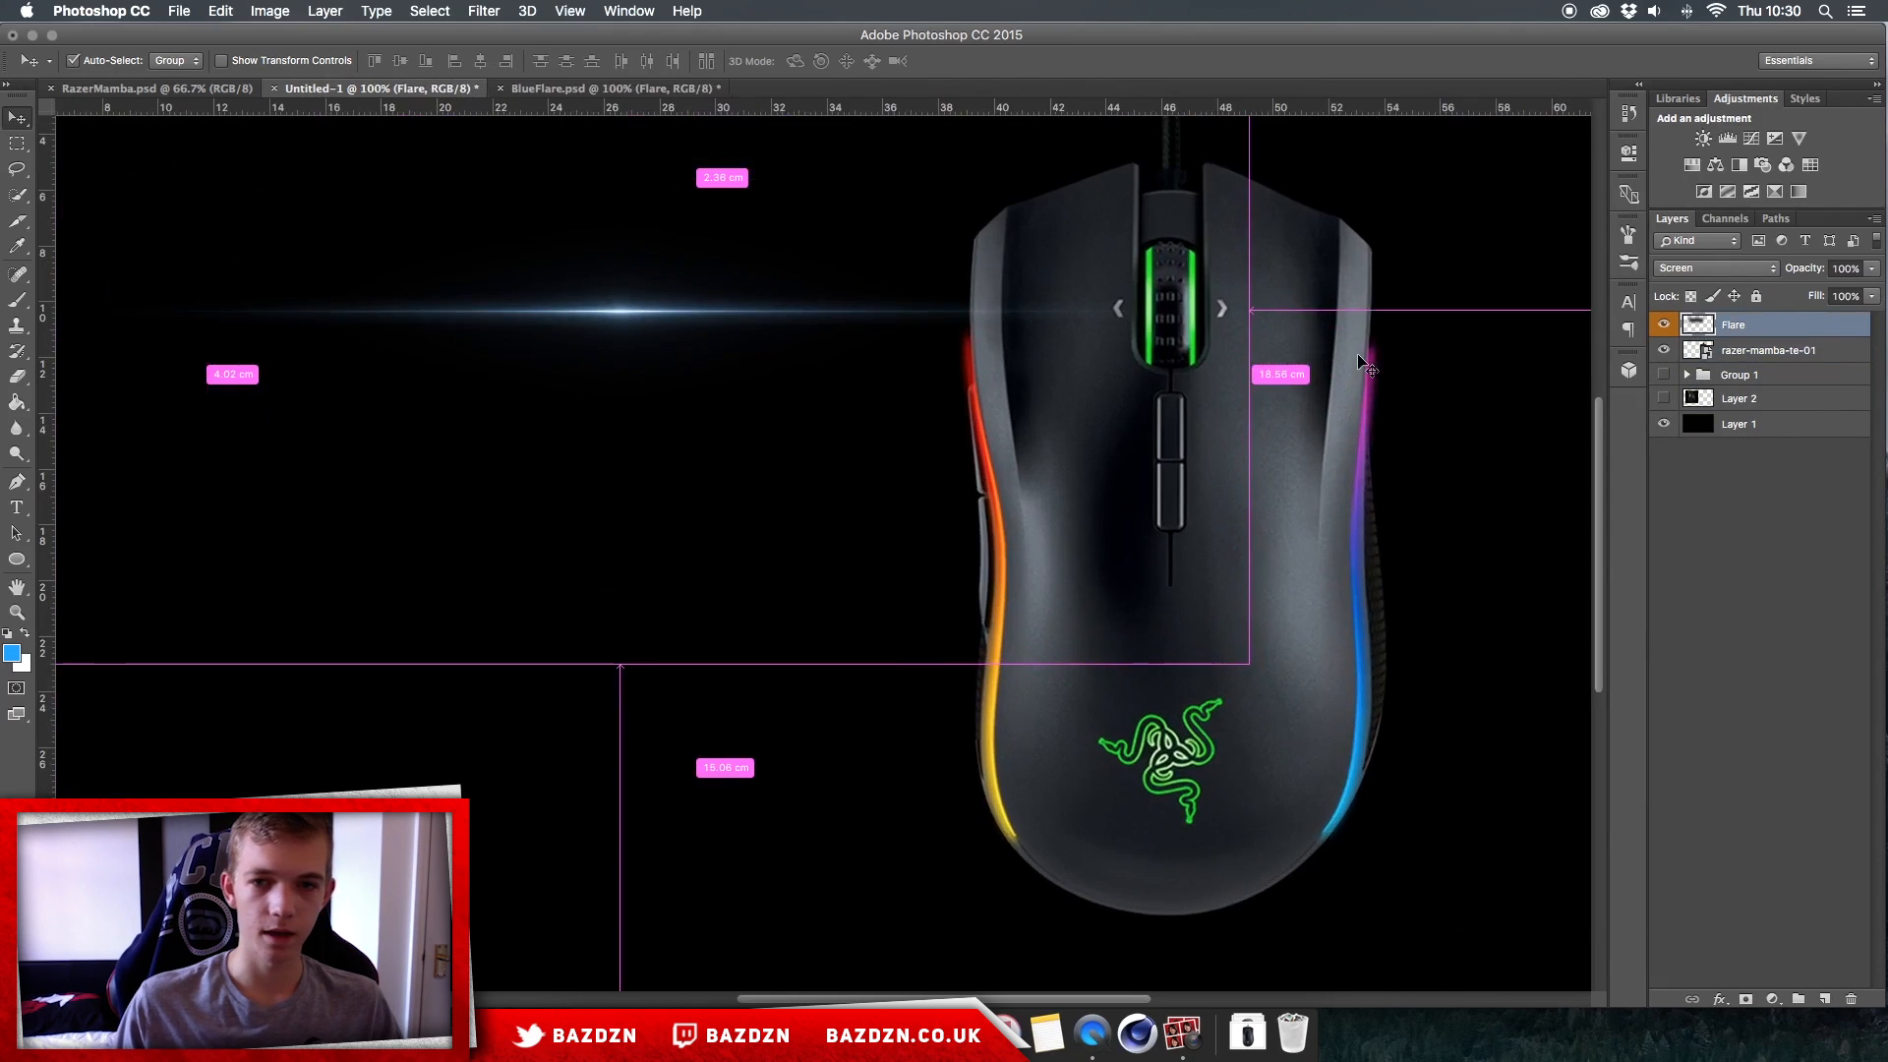
pyautogui.moveTo(631, 381); pyautogui.dragTo(872, 546)
pyautogui.press('super+t')
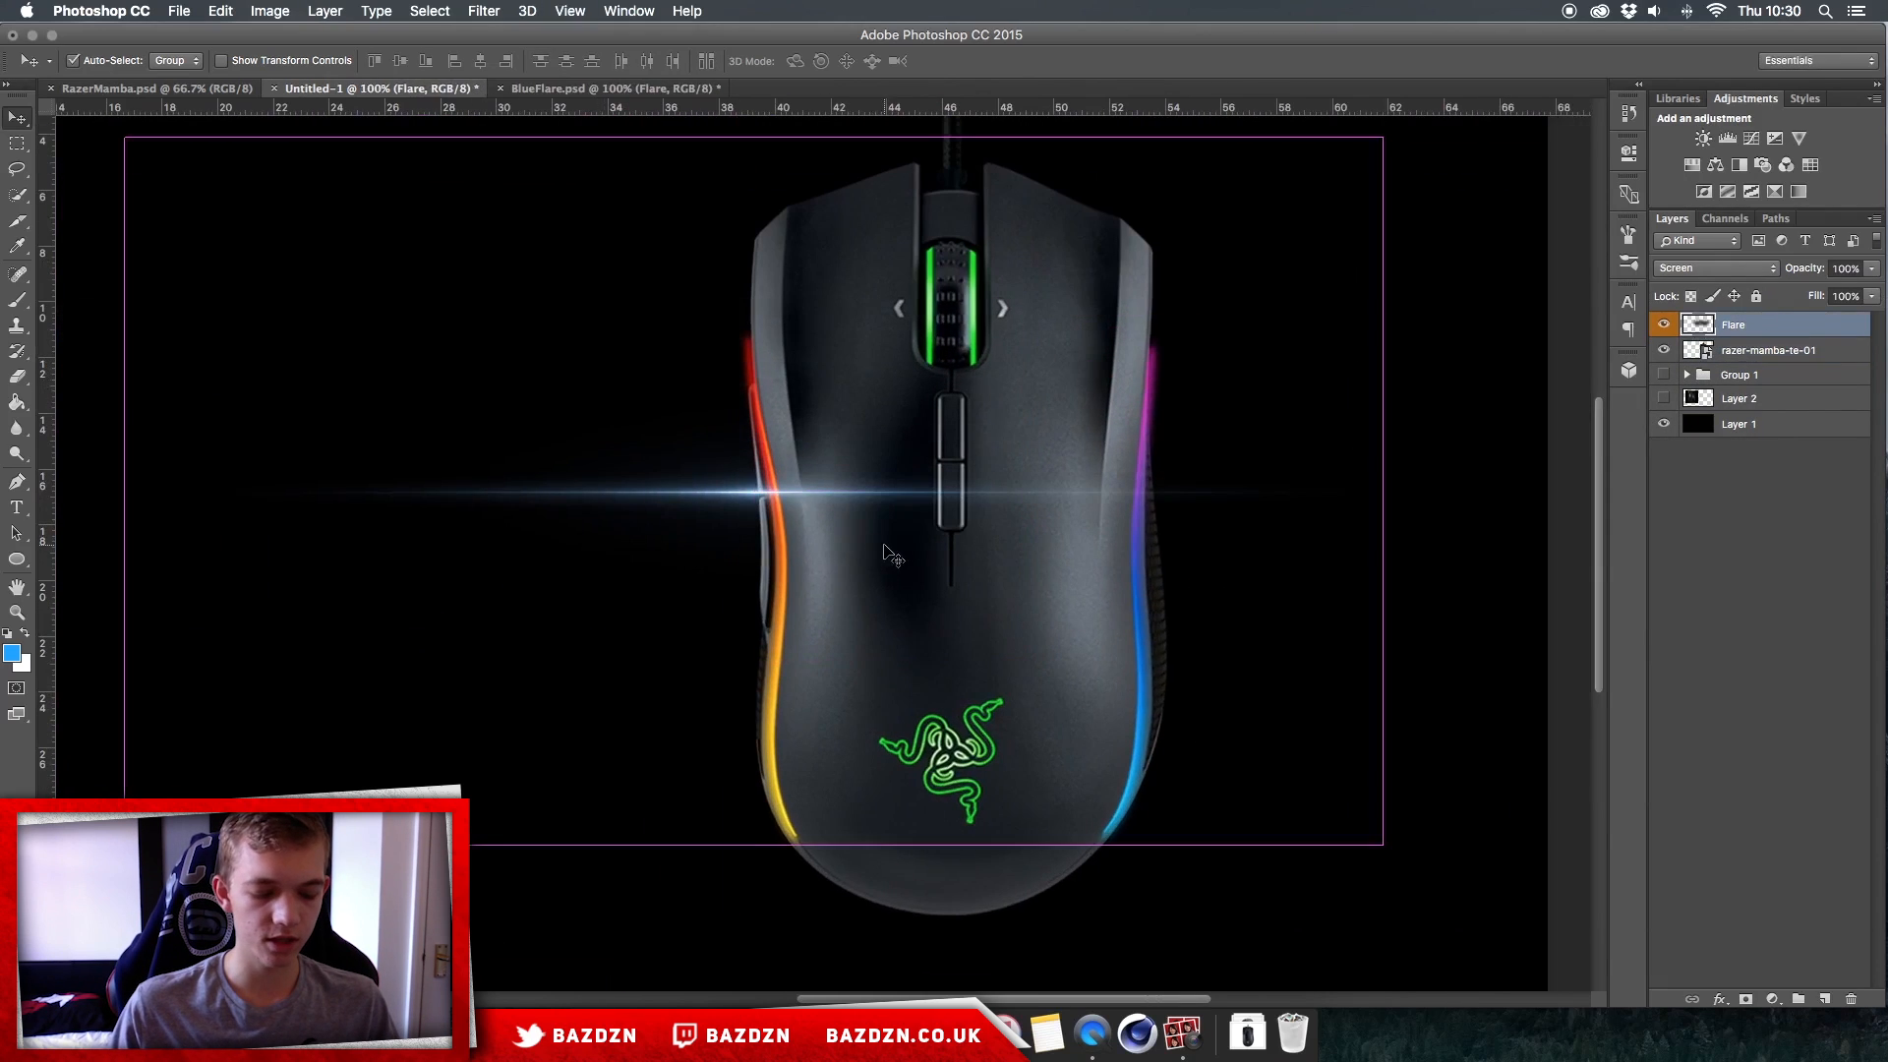
pyautogui.moveTo(1519, 760); pyautogui.dragTo(1088, 403)
pyautogui.press('super+minus')
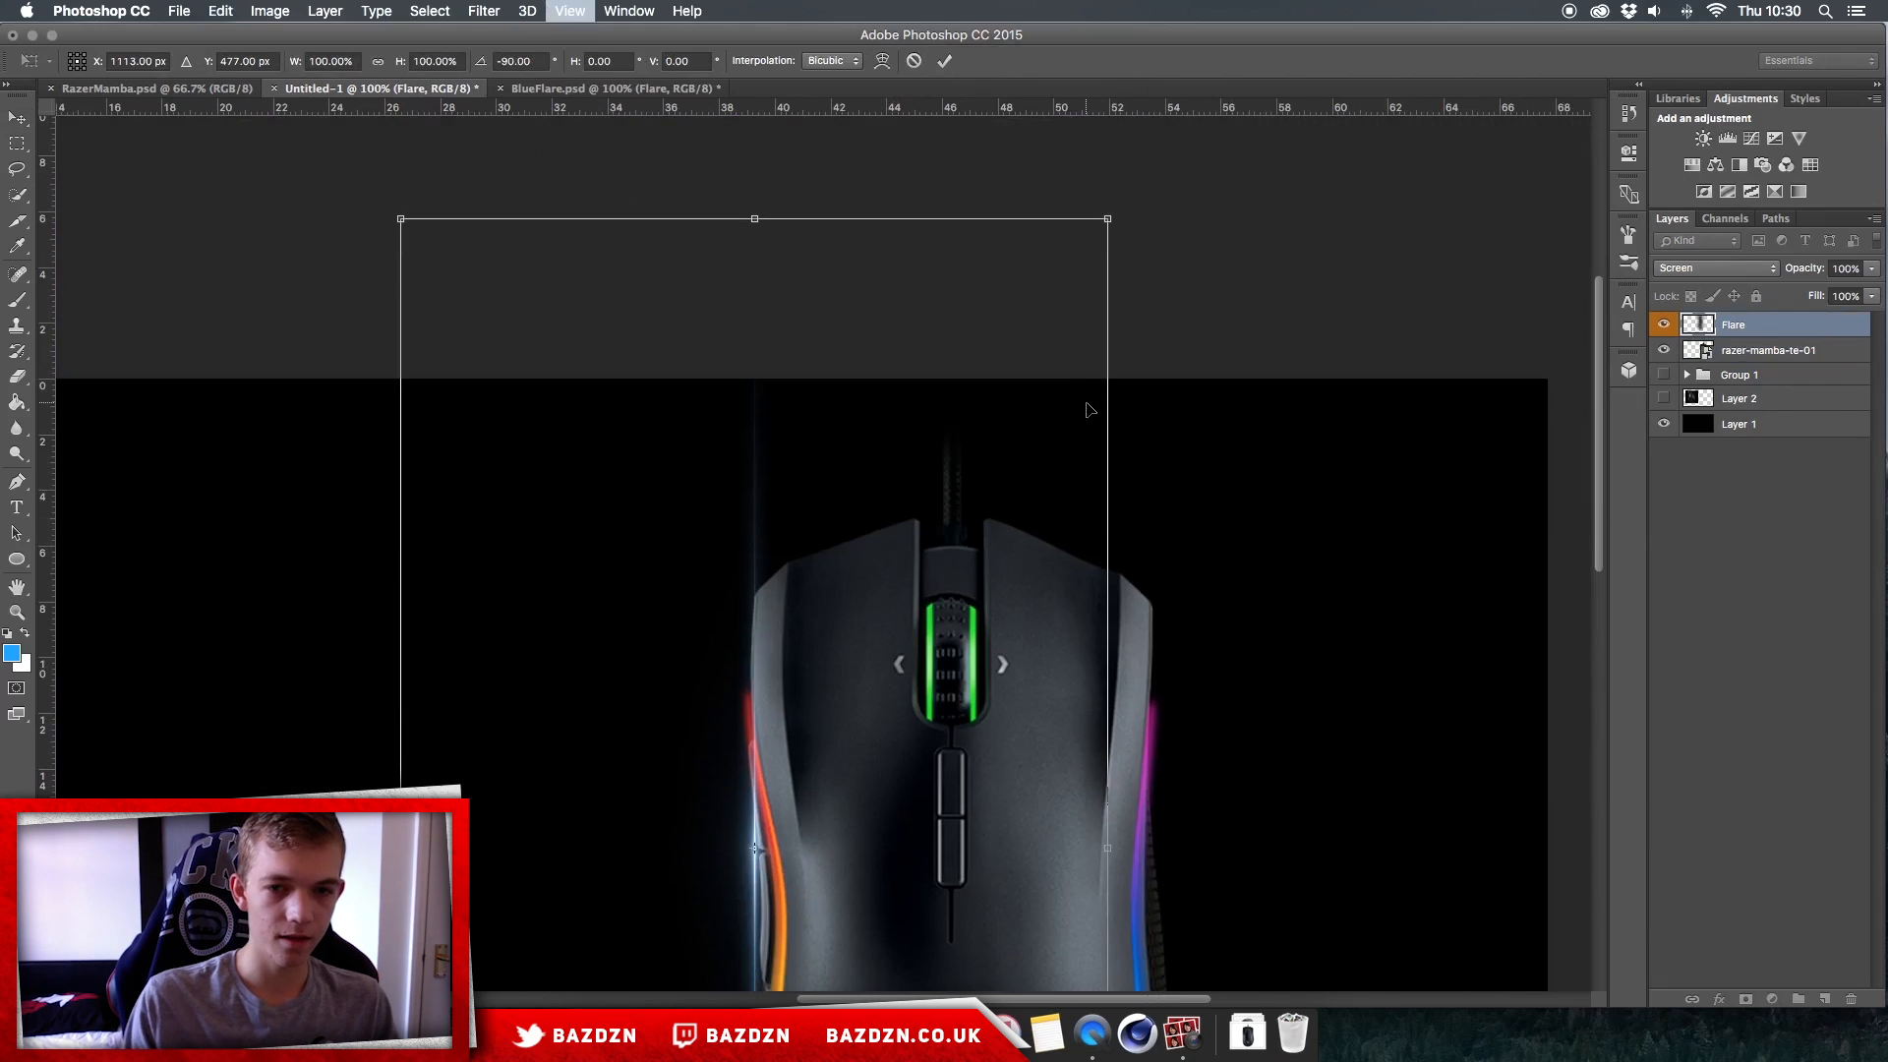
# Step: Scale the vertical flare to about 62% and tilt it to about -98.4° along the red part of the mouse's left light strip
pyautogui.moveTo(1158, 931); pyautogui.dragTo(905, 637)
pyautogui.moveTo(897, 496); pyautogui.dragTo(1059, 657)
pyautogui.moveTo(1161, 767); pyautogui.dragTo(1239, 688)
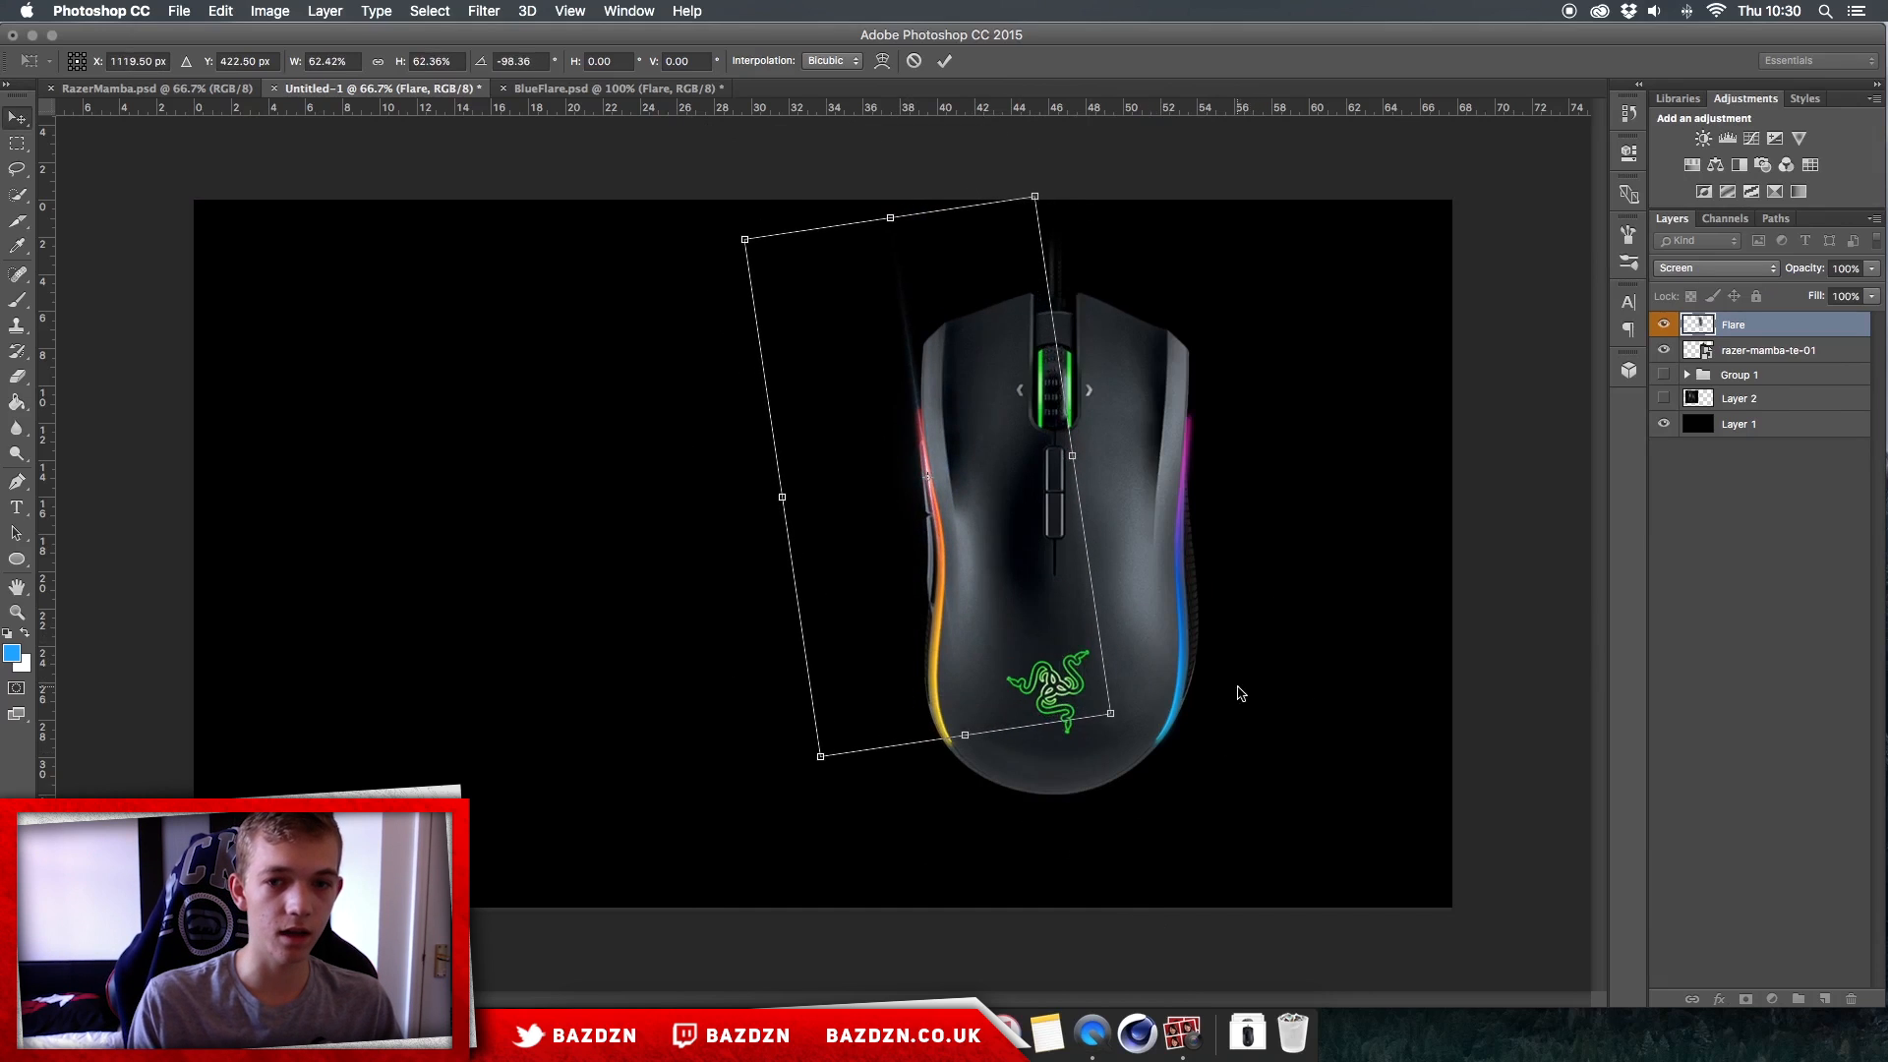
pyautogui.press('Return')
pyautogui.press('super+equal')
pyautogui.hscroll(3, 1213, 546)
pyautogui.press('super+t')
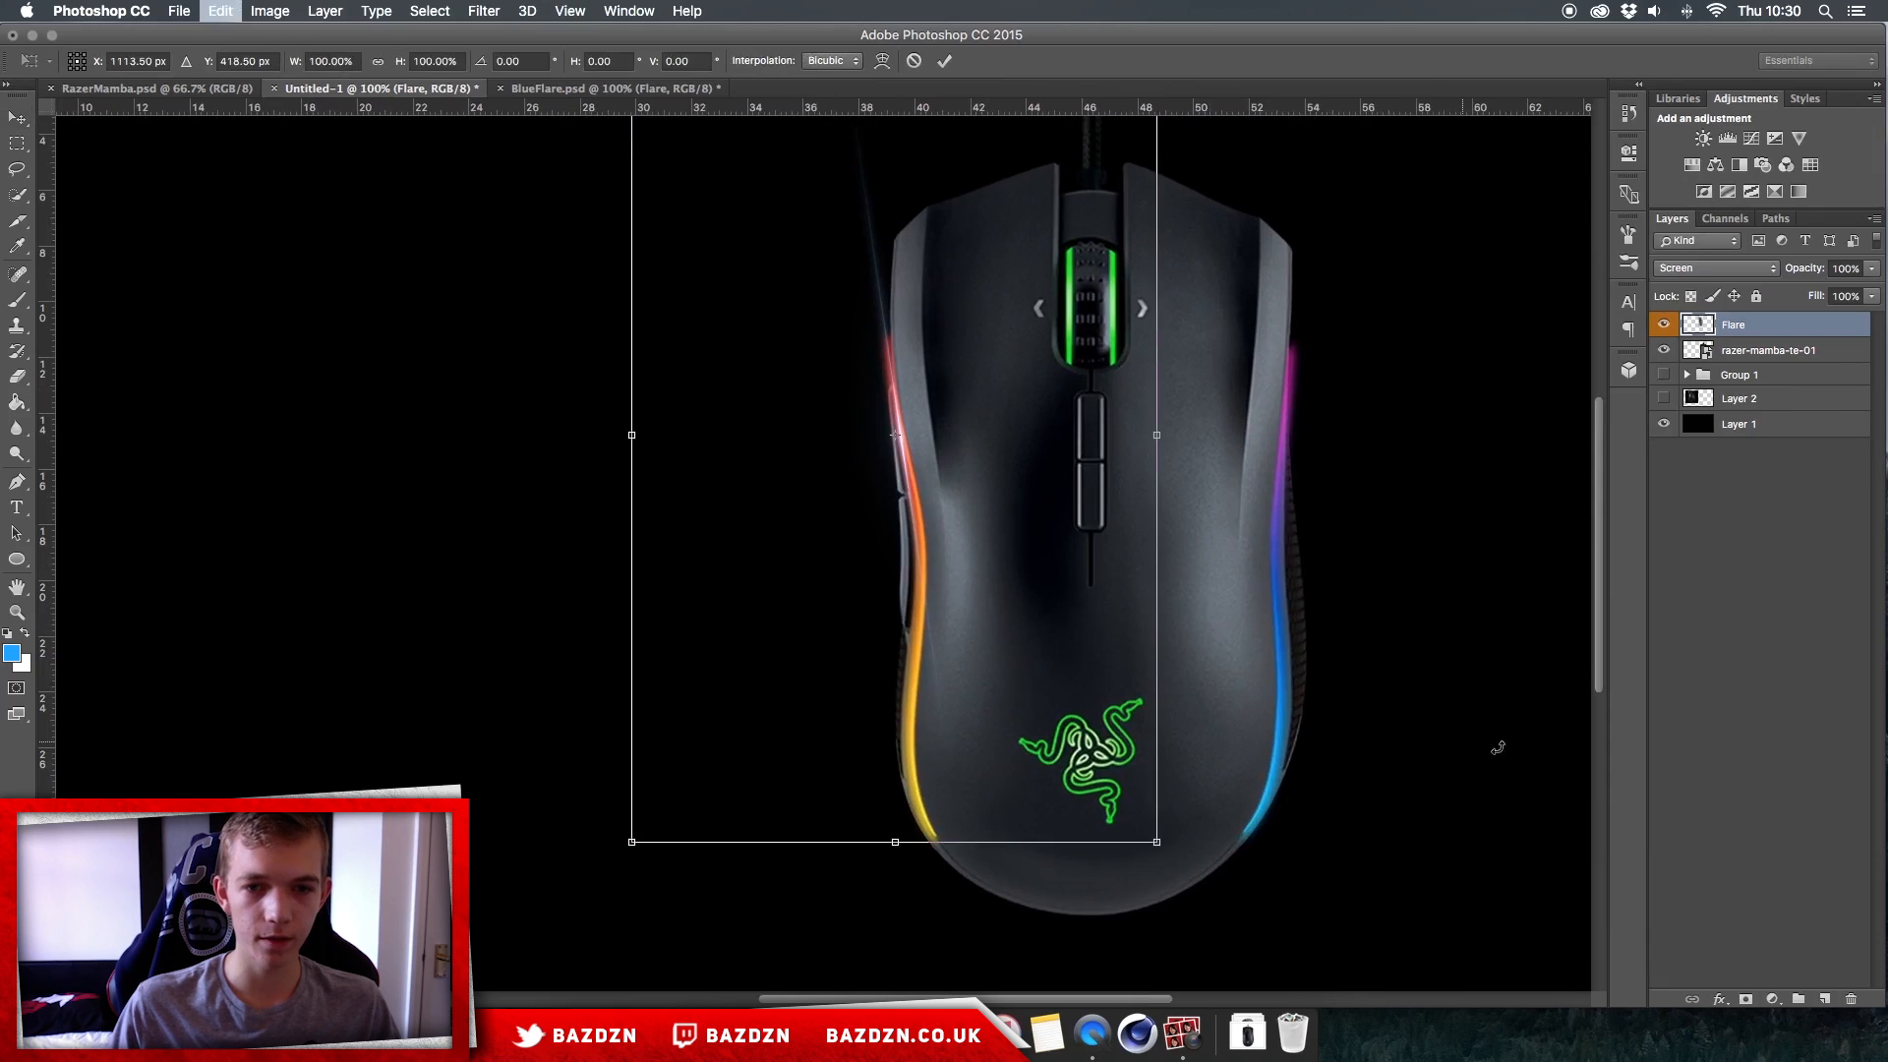
pyautogui.press('Return')
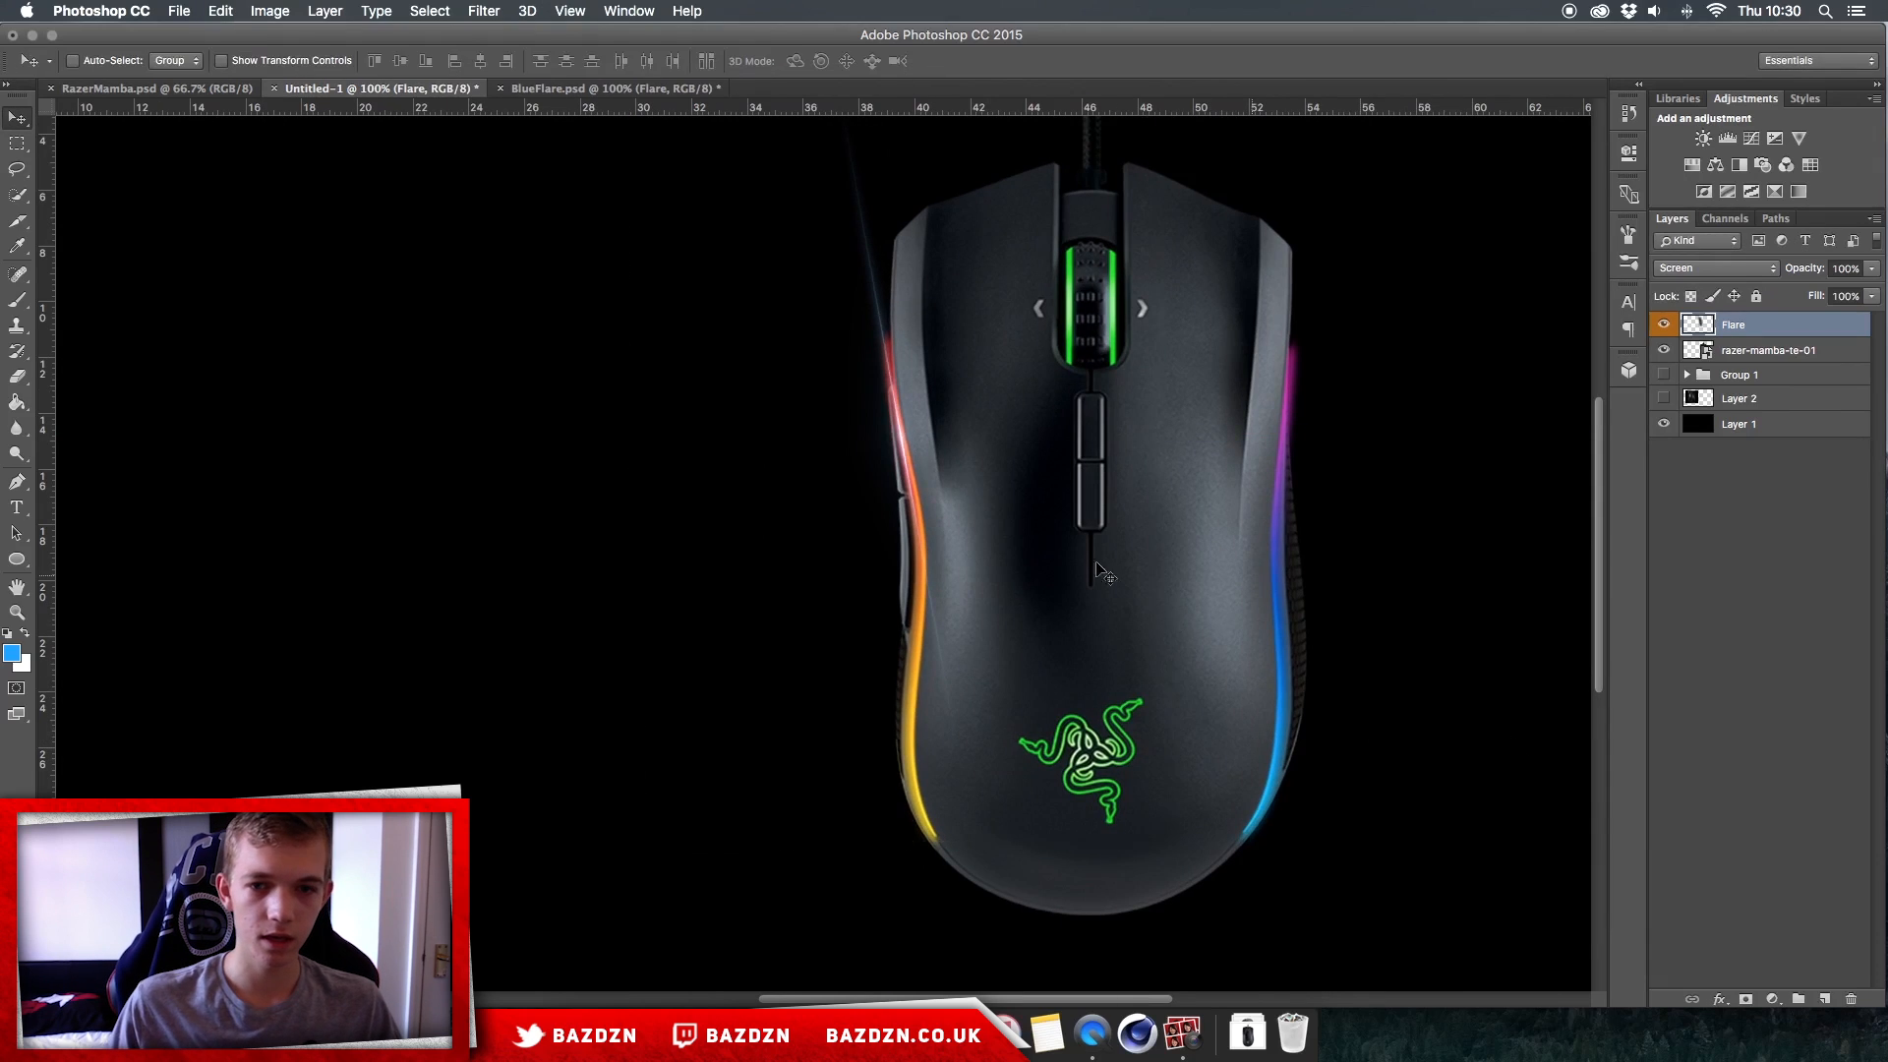
# Step: Erase the flare's upper and lower ends where they stray from the red light strip, using a 175 px eraser
pyautogui.scroll(1, 1129, 587)
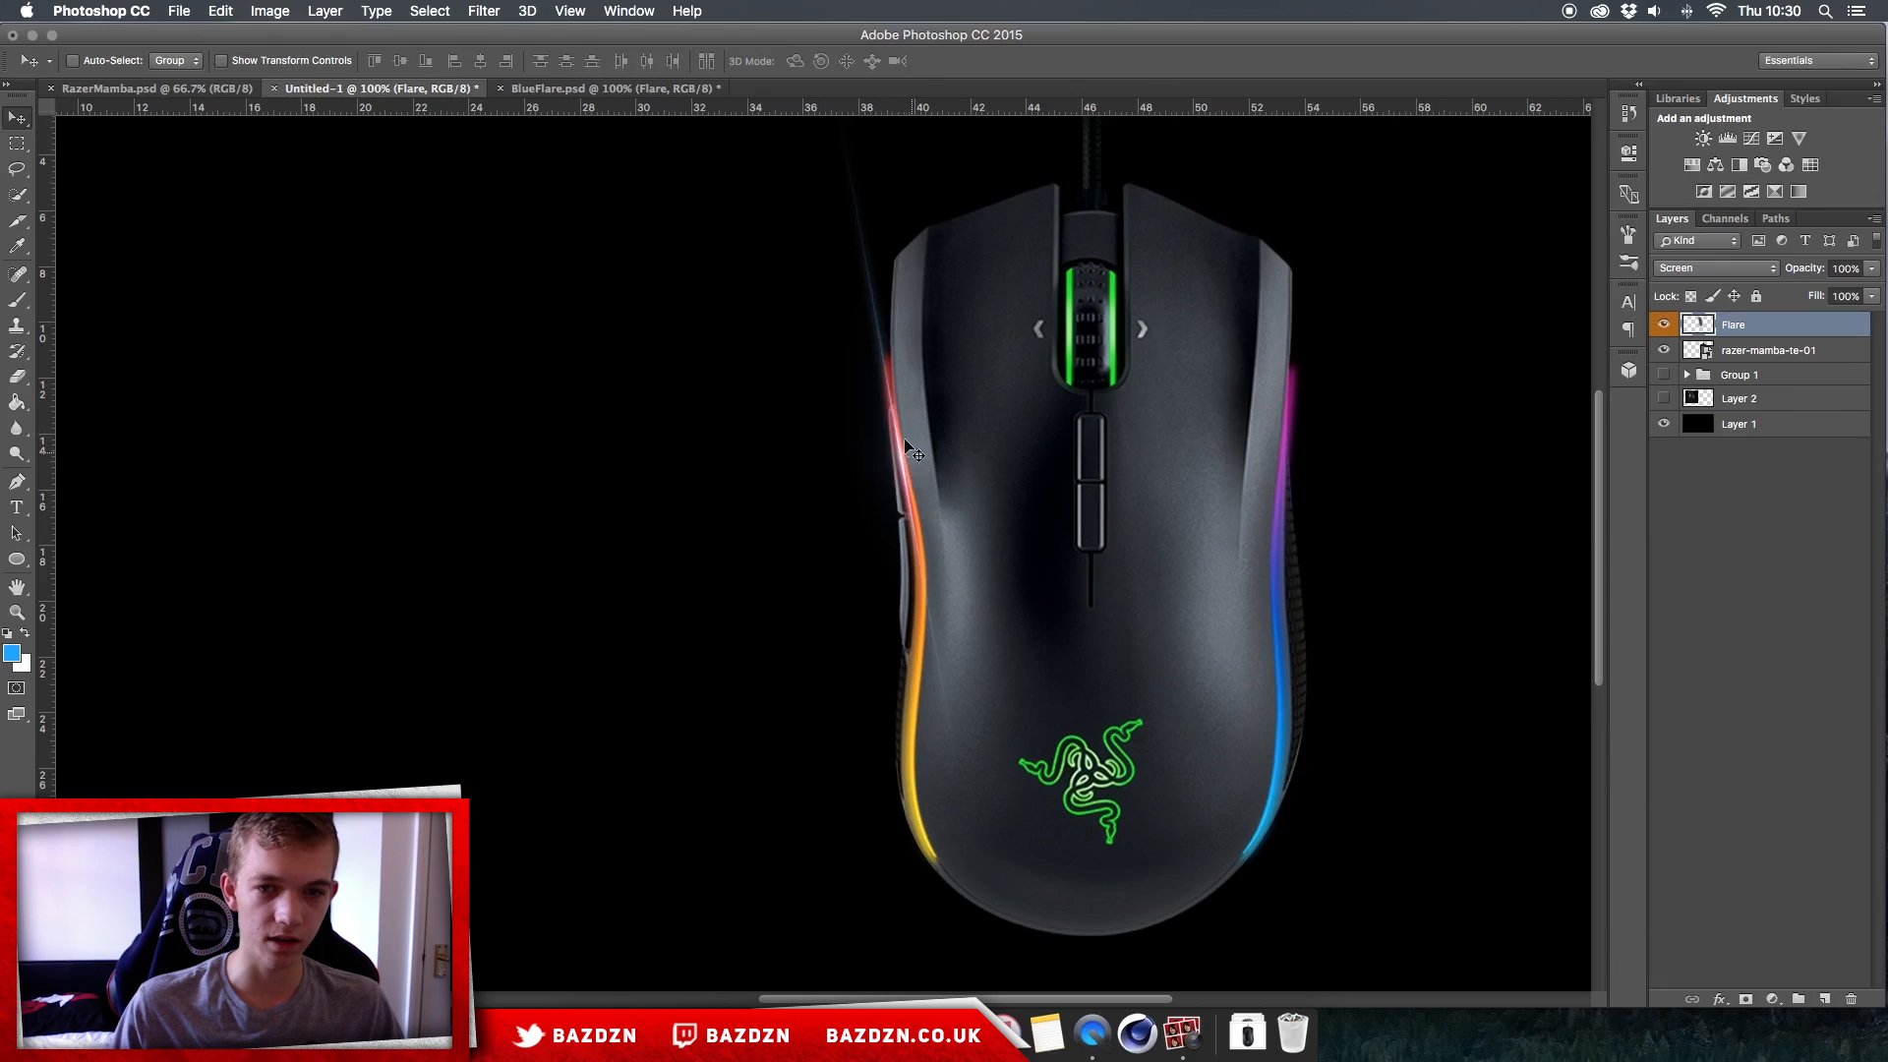
pyautogui.hscroll(3, 910, 472)
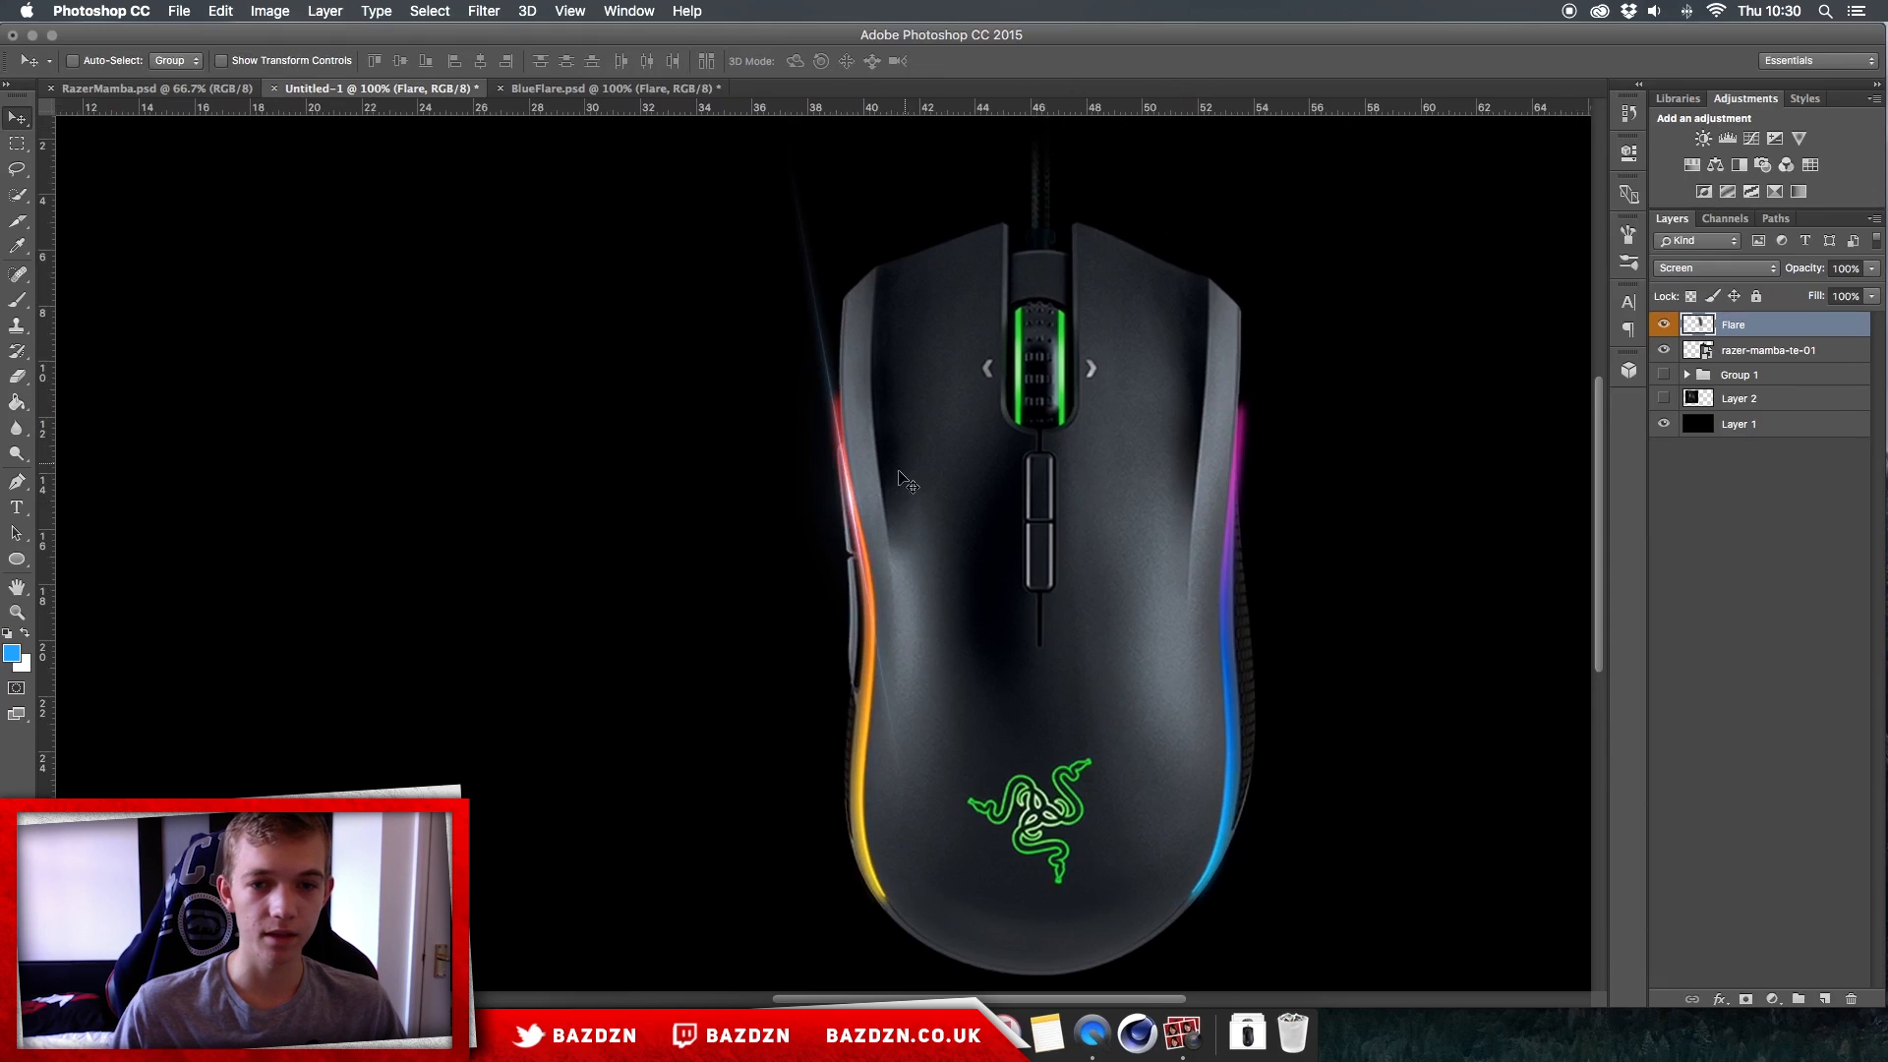
pyautogui.press('e')
pyautogui.scroll(4, 782, 331)
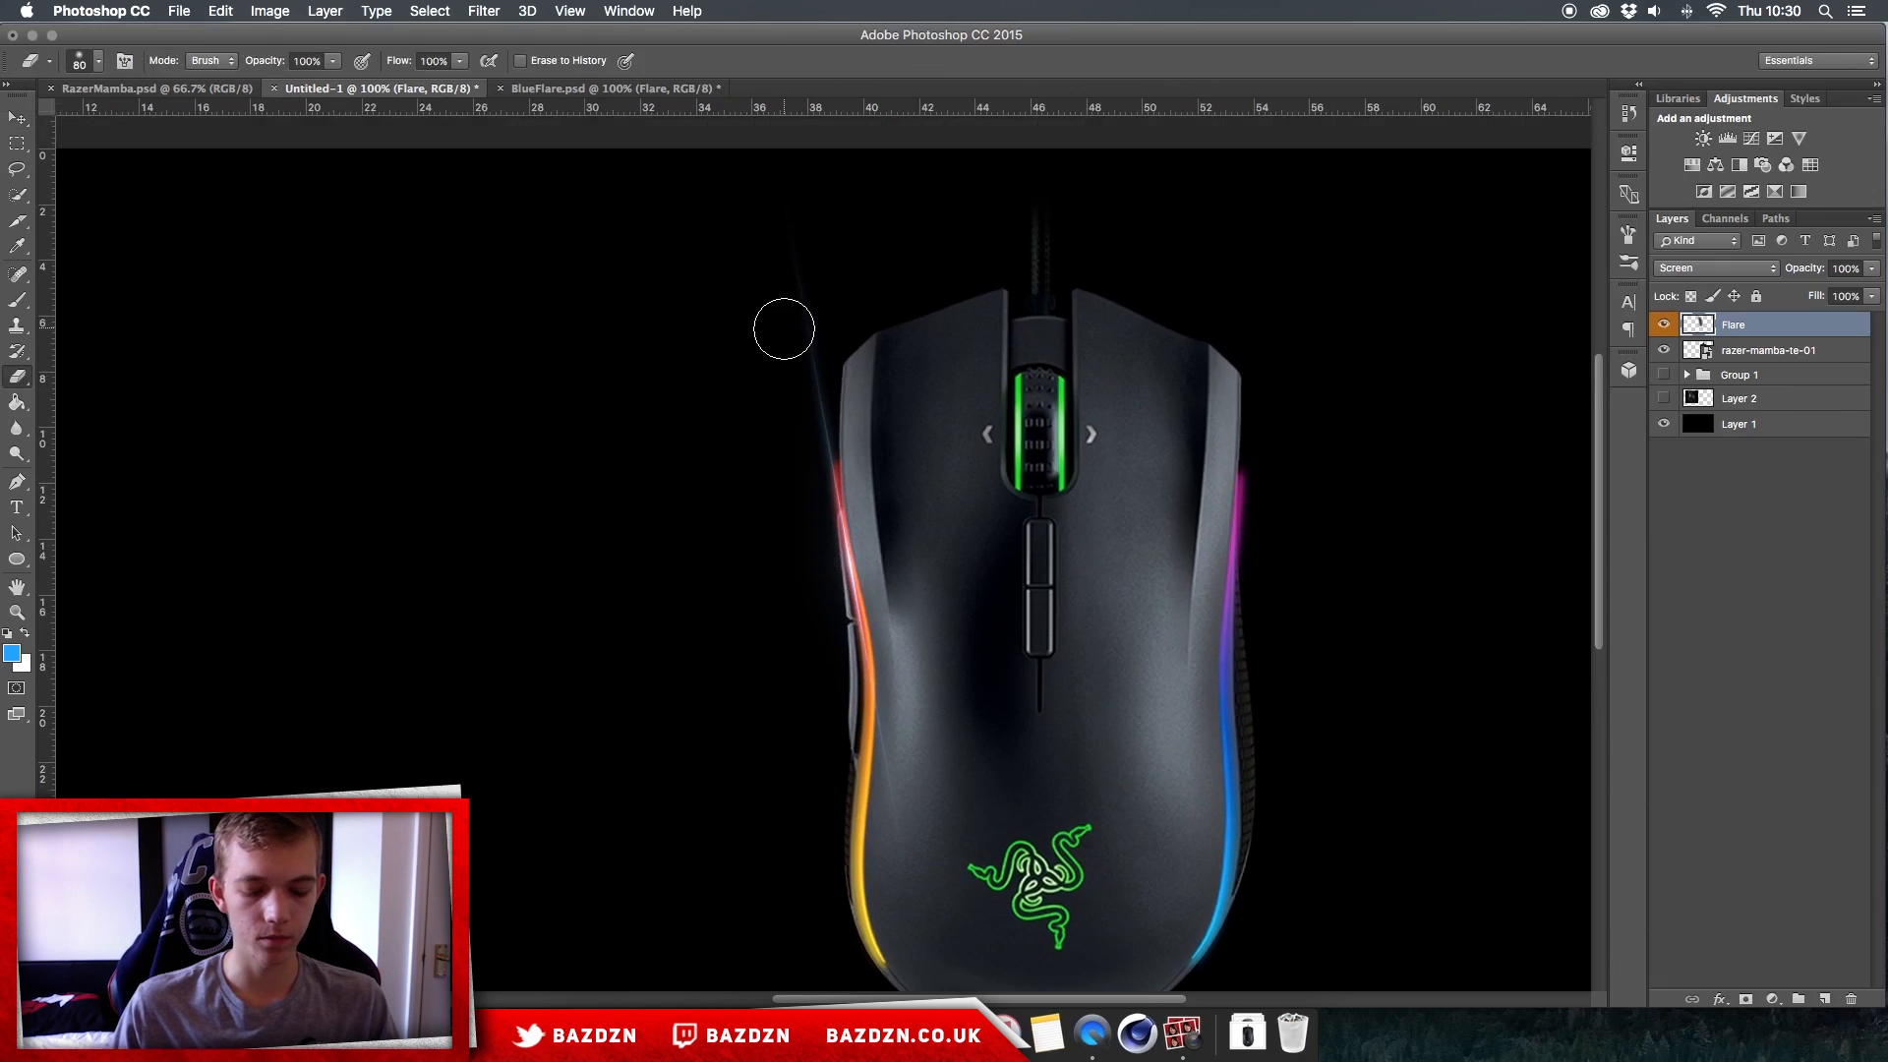
pyautogui.press(']')
pyautogui.press(']')
pyautogui.press(']')
pyautogui.press(']')
pyautogui.press(']')
pyautogui.moveTo(811, 331)
pyautogui.mouseDown()
pyautogui.moveTo(806, 308)
pyautogui.moveTo(800, 351)
pyautogui.moveTo(799, 302)
pyautogui.mouseUp()
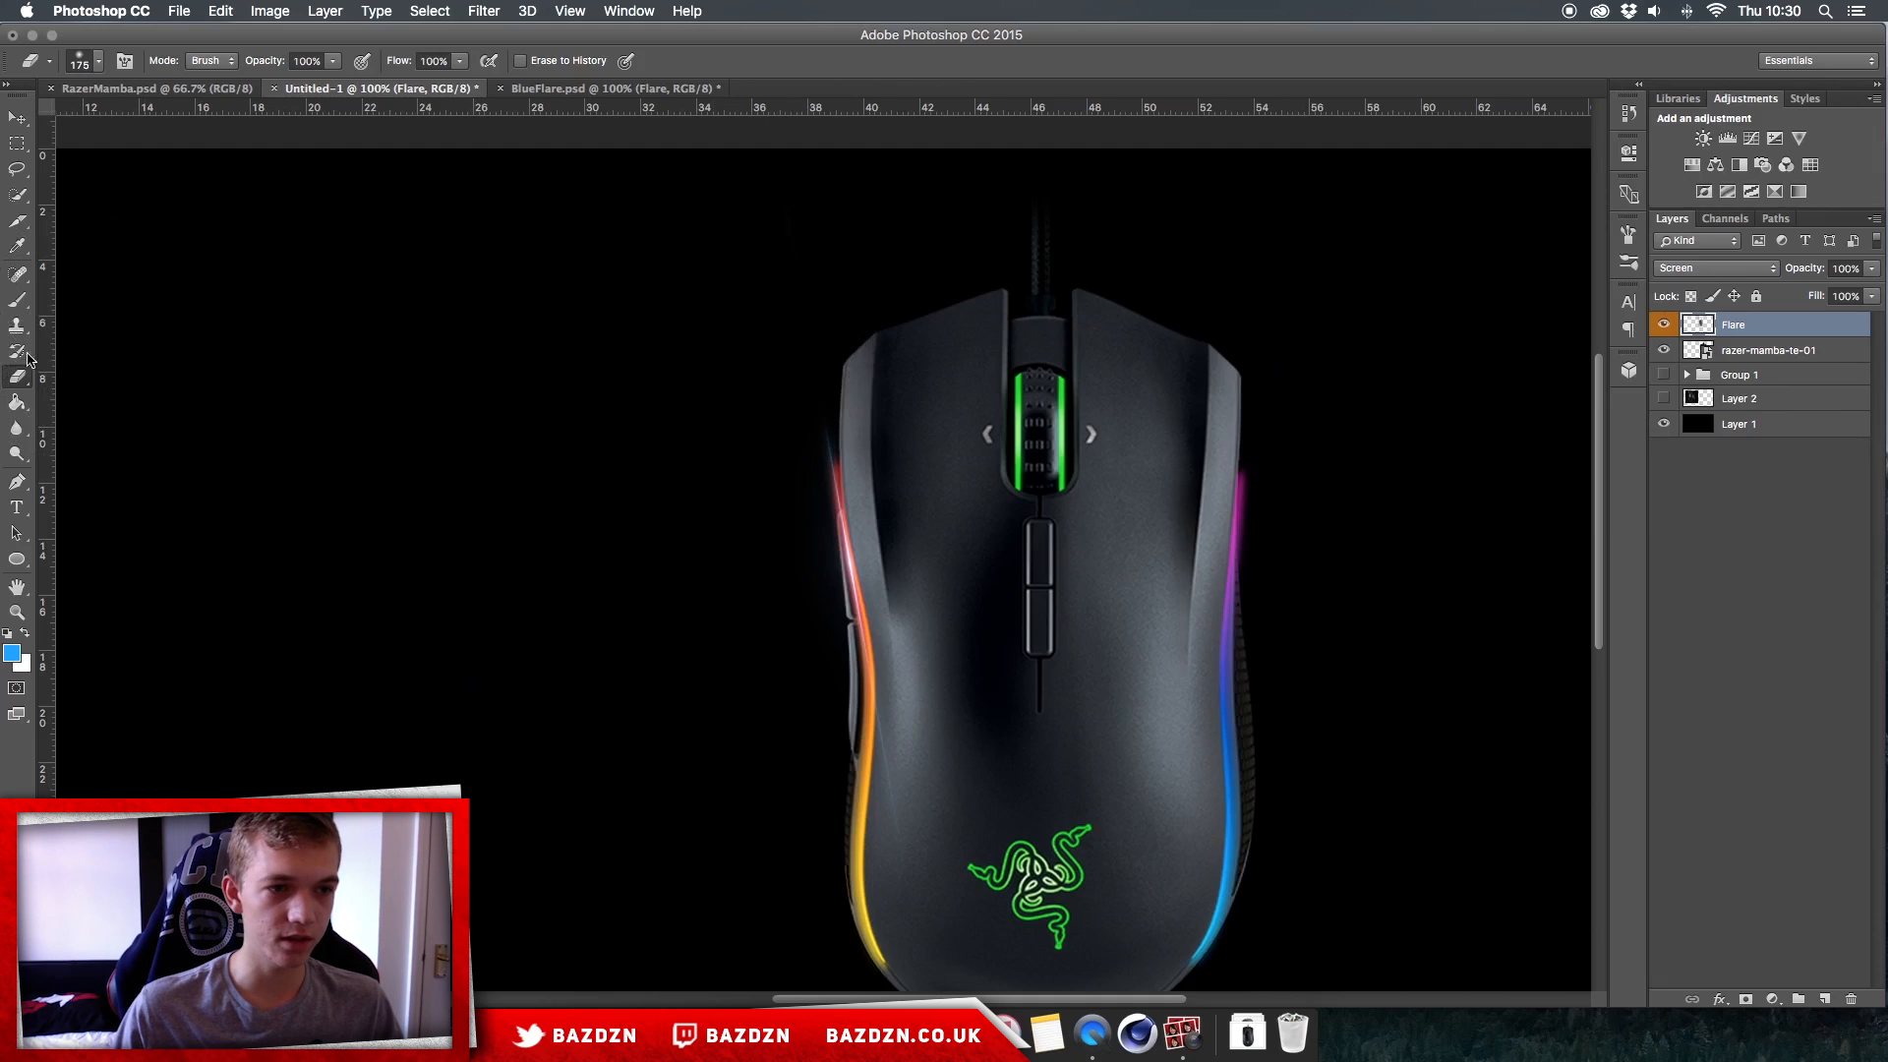
pyautogui.rightClick(980, 502)
pyautogui.click(657, 589)
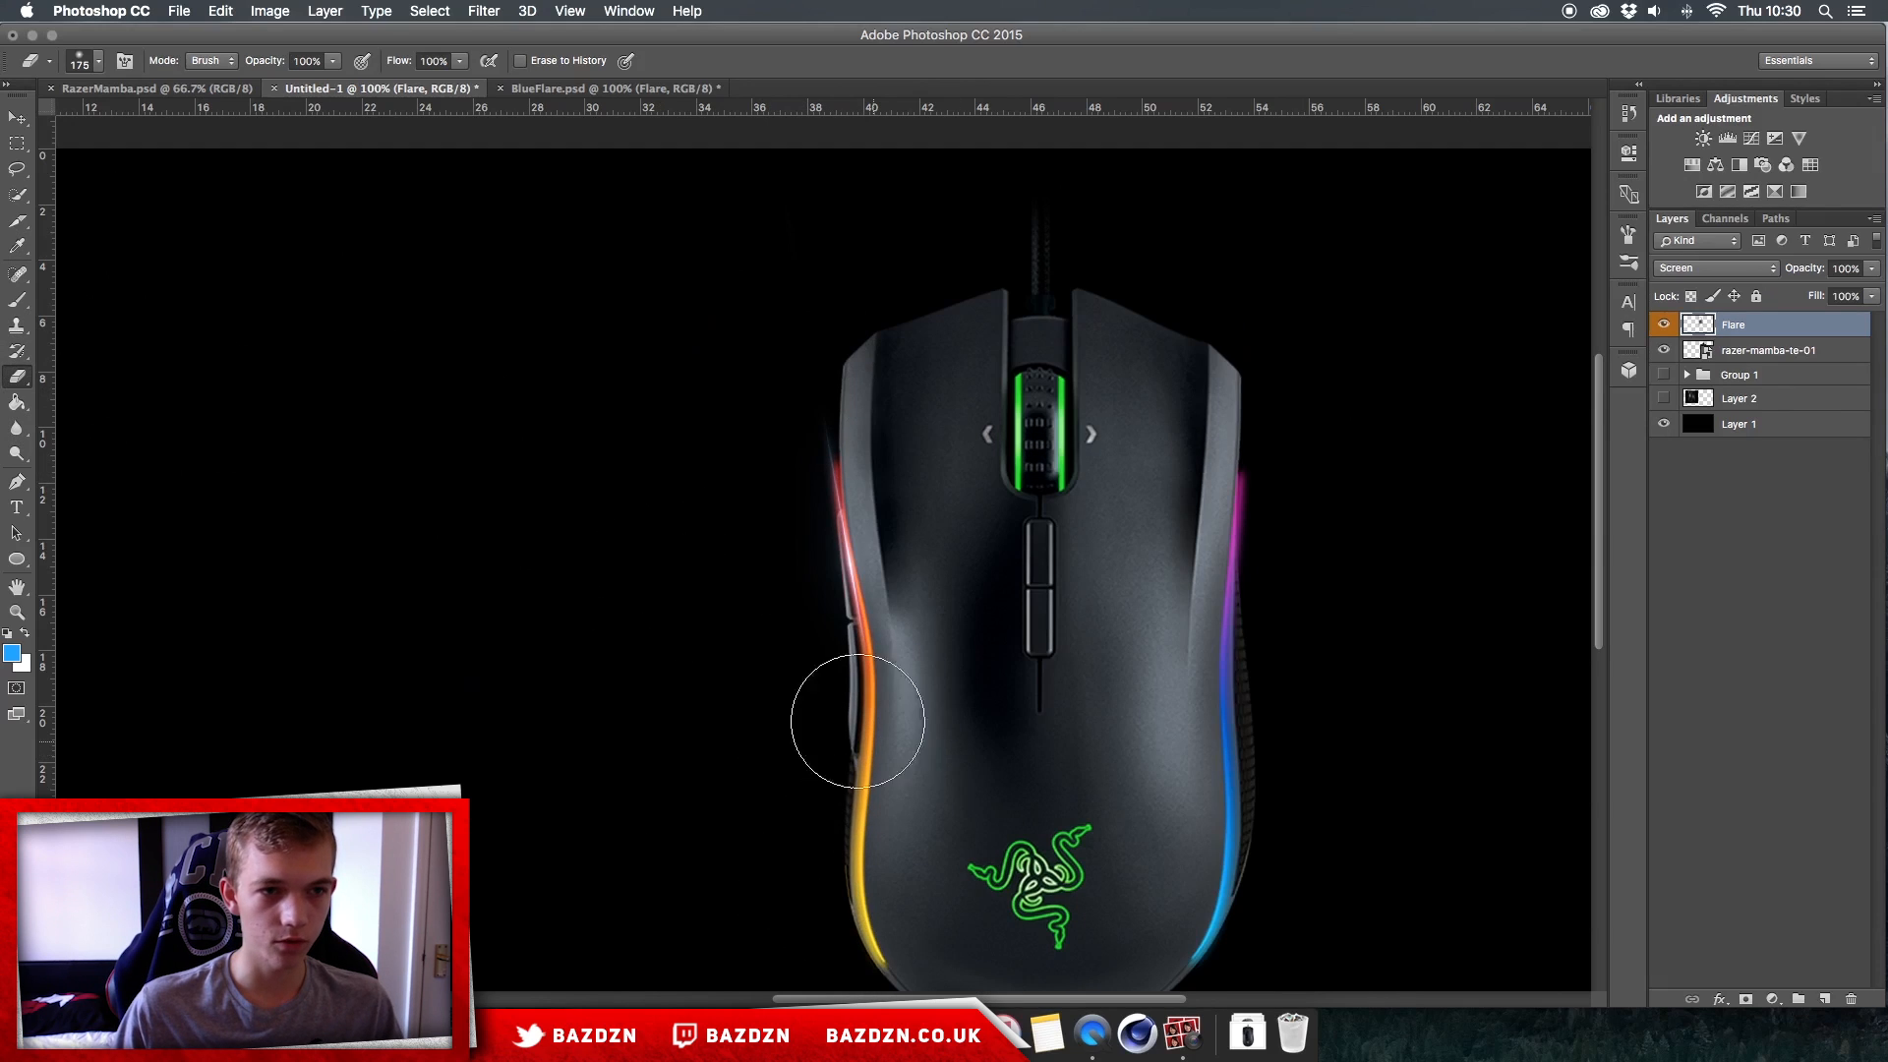
# Step: Try duplicating the erased Flare layer twice for a brighter glow, and undo both copies
pyautogui.click(22, 122)
pyautogui.press('super+j')
pyautogui.press('super+j')
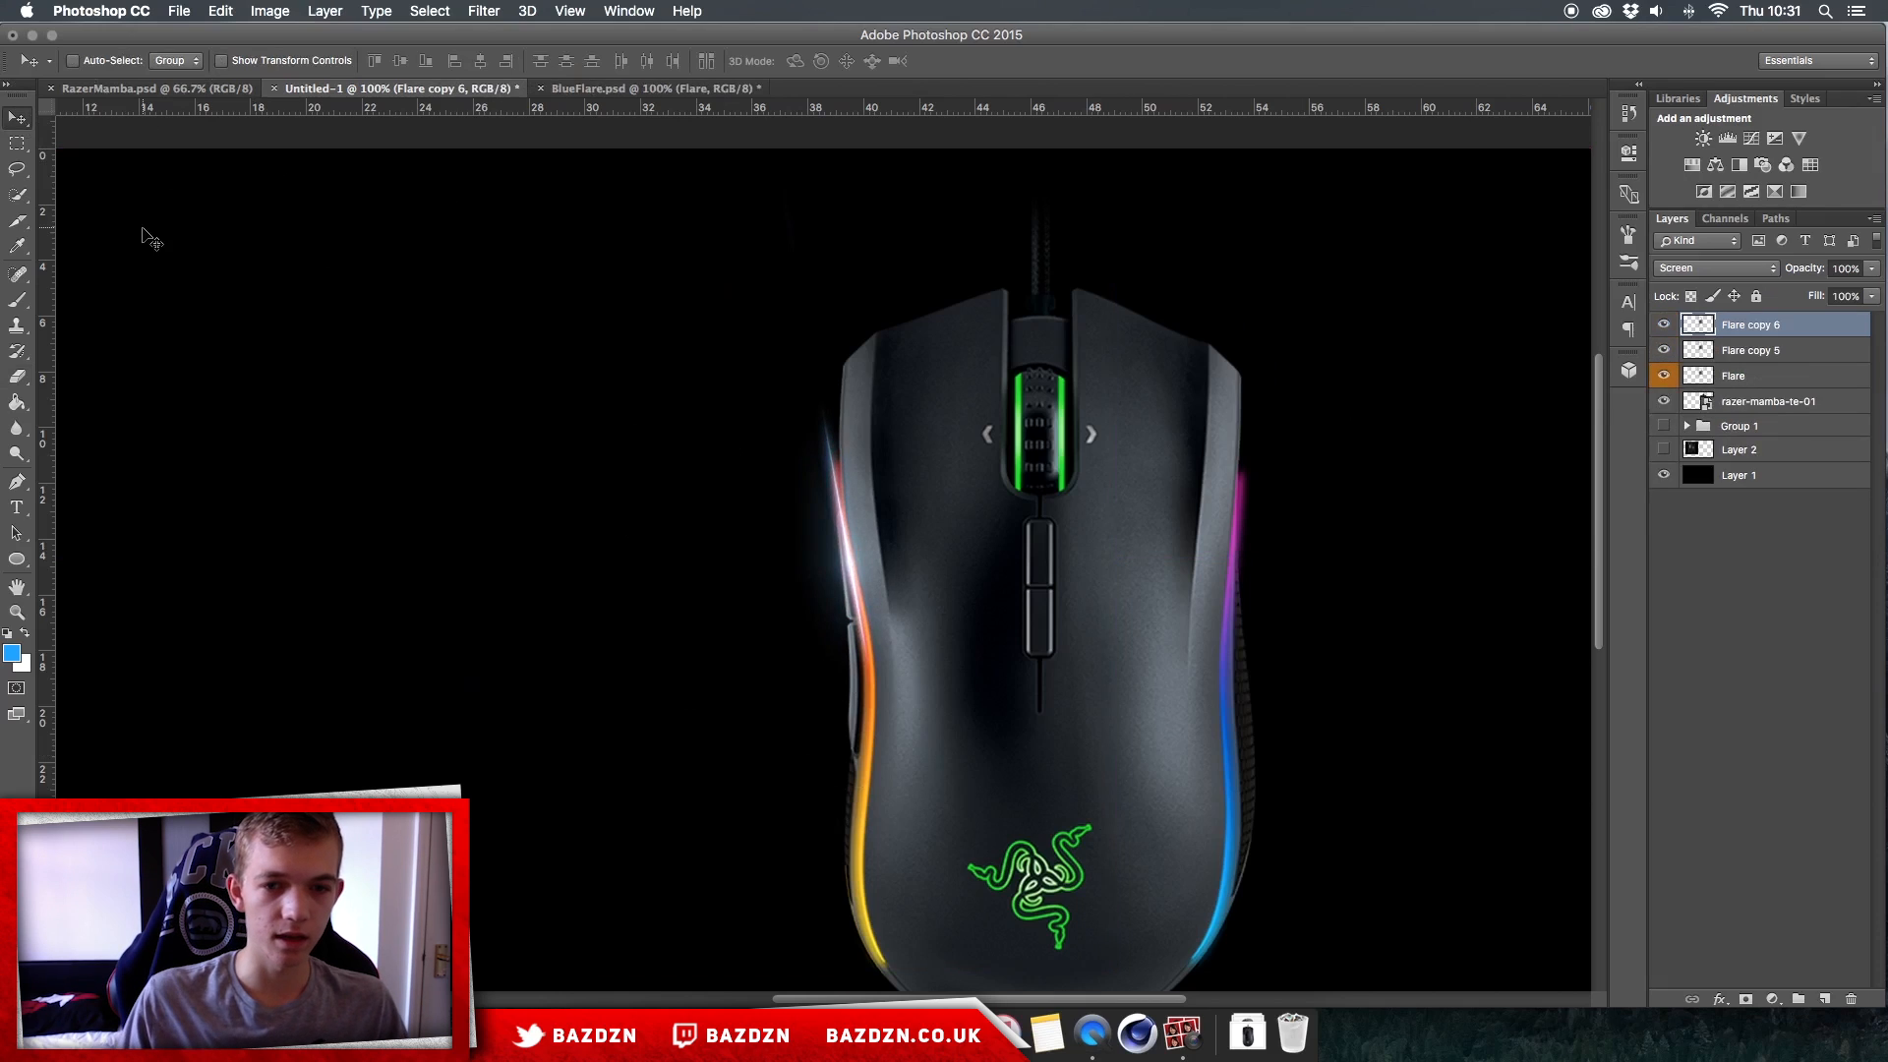
pyautogui.press('alt+super+z')
pyautogui.press('alt+super+z')
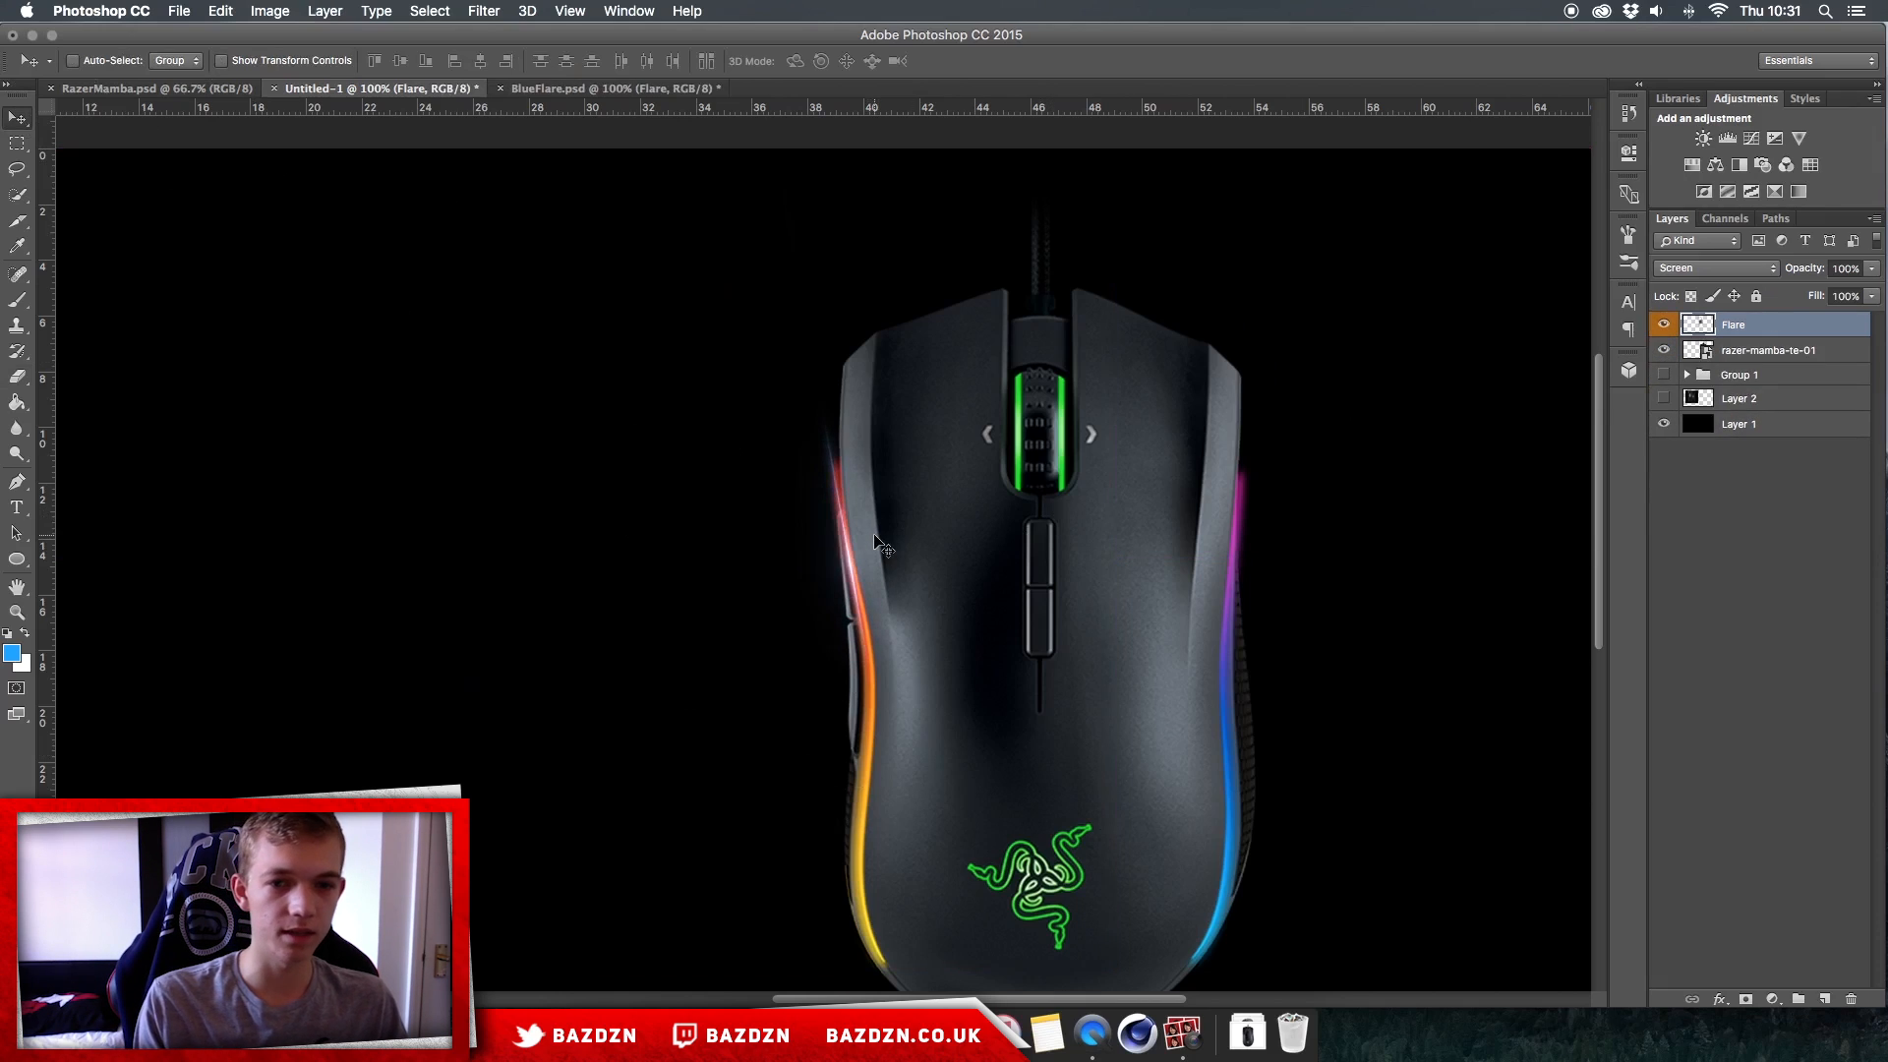
pyautogui.press('super')
pyautogui.press('super+u')
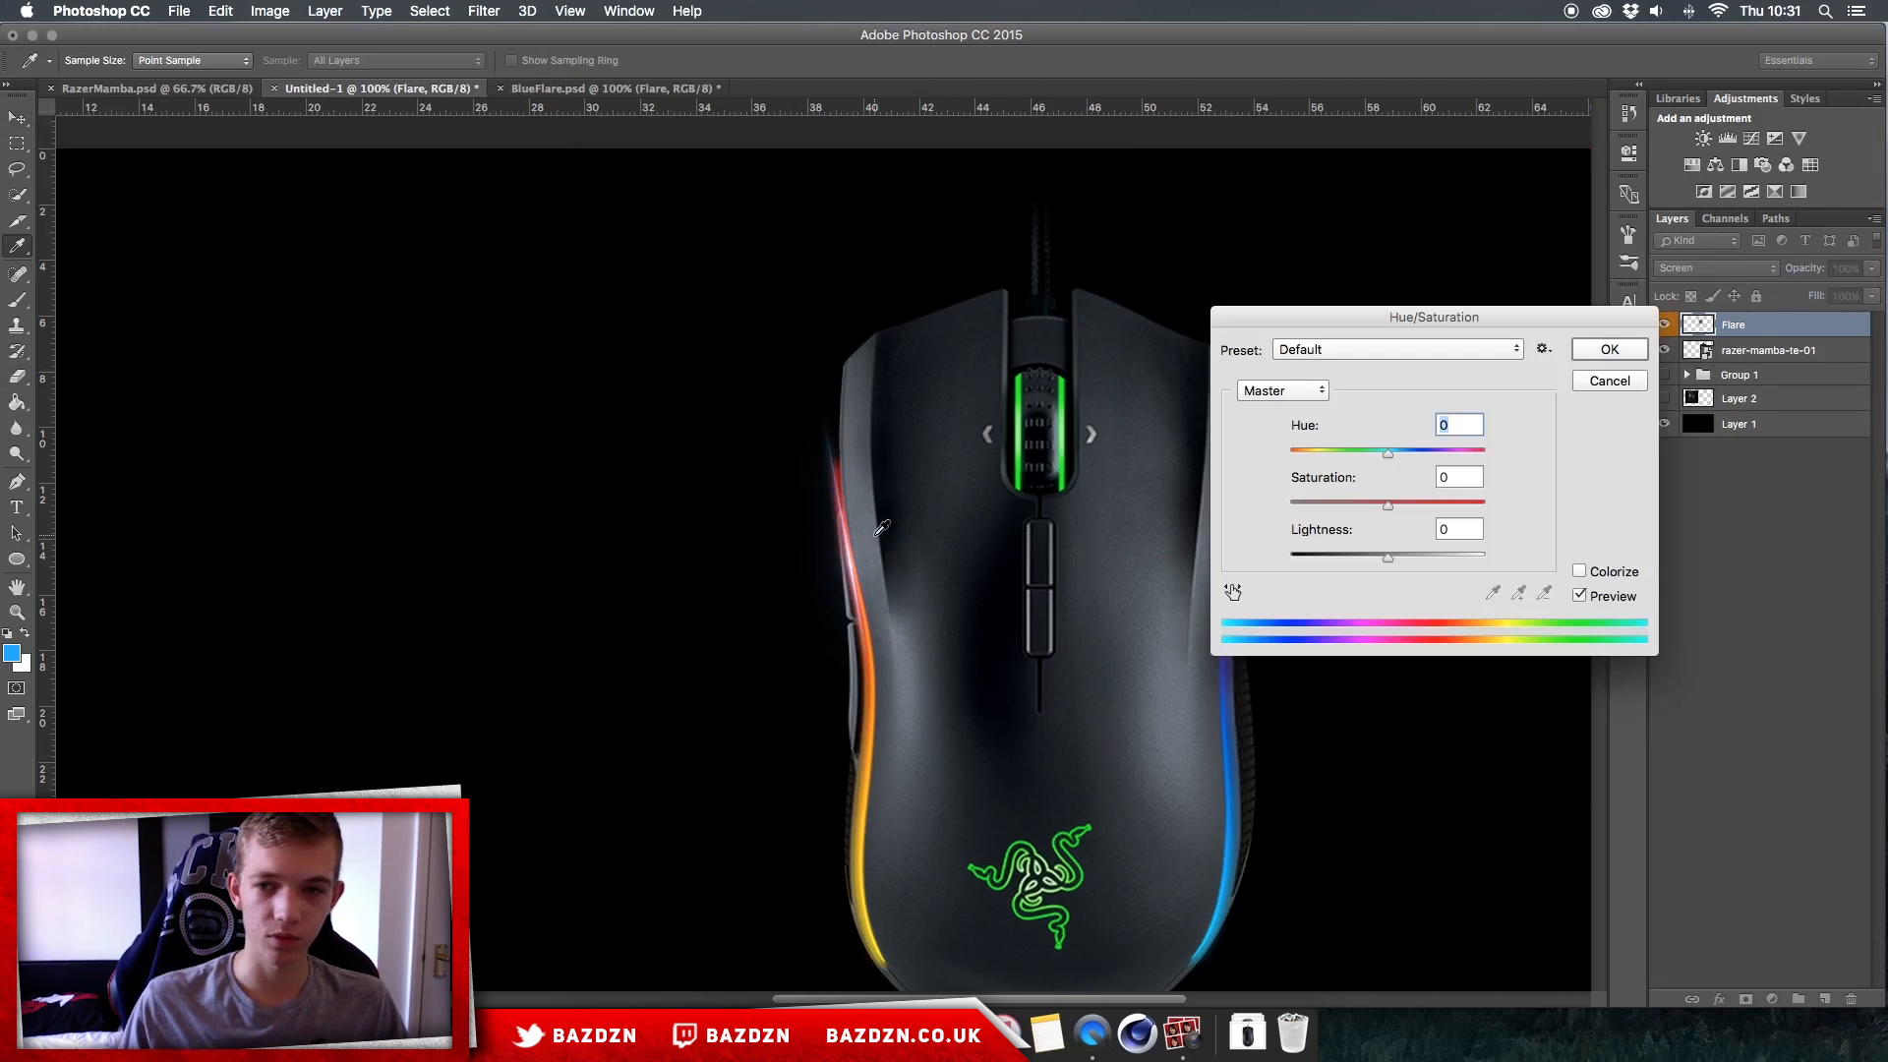
pyautogui.moveTo(1416, 316); pyautogui.dragTo(1387, 286)
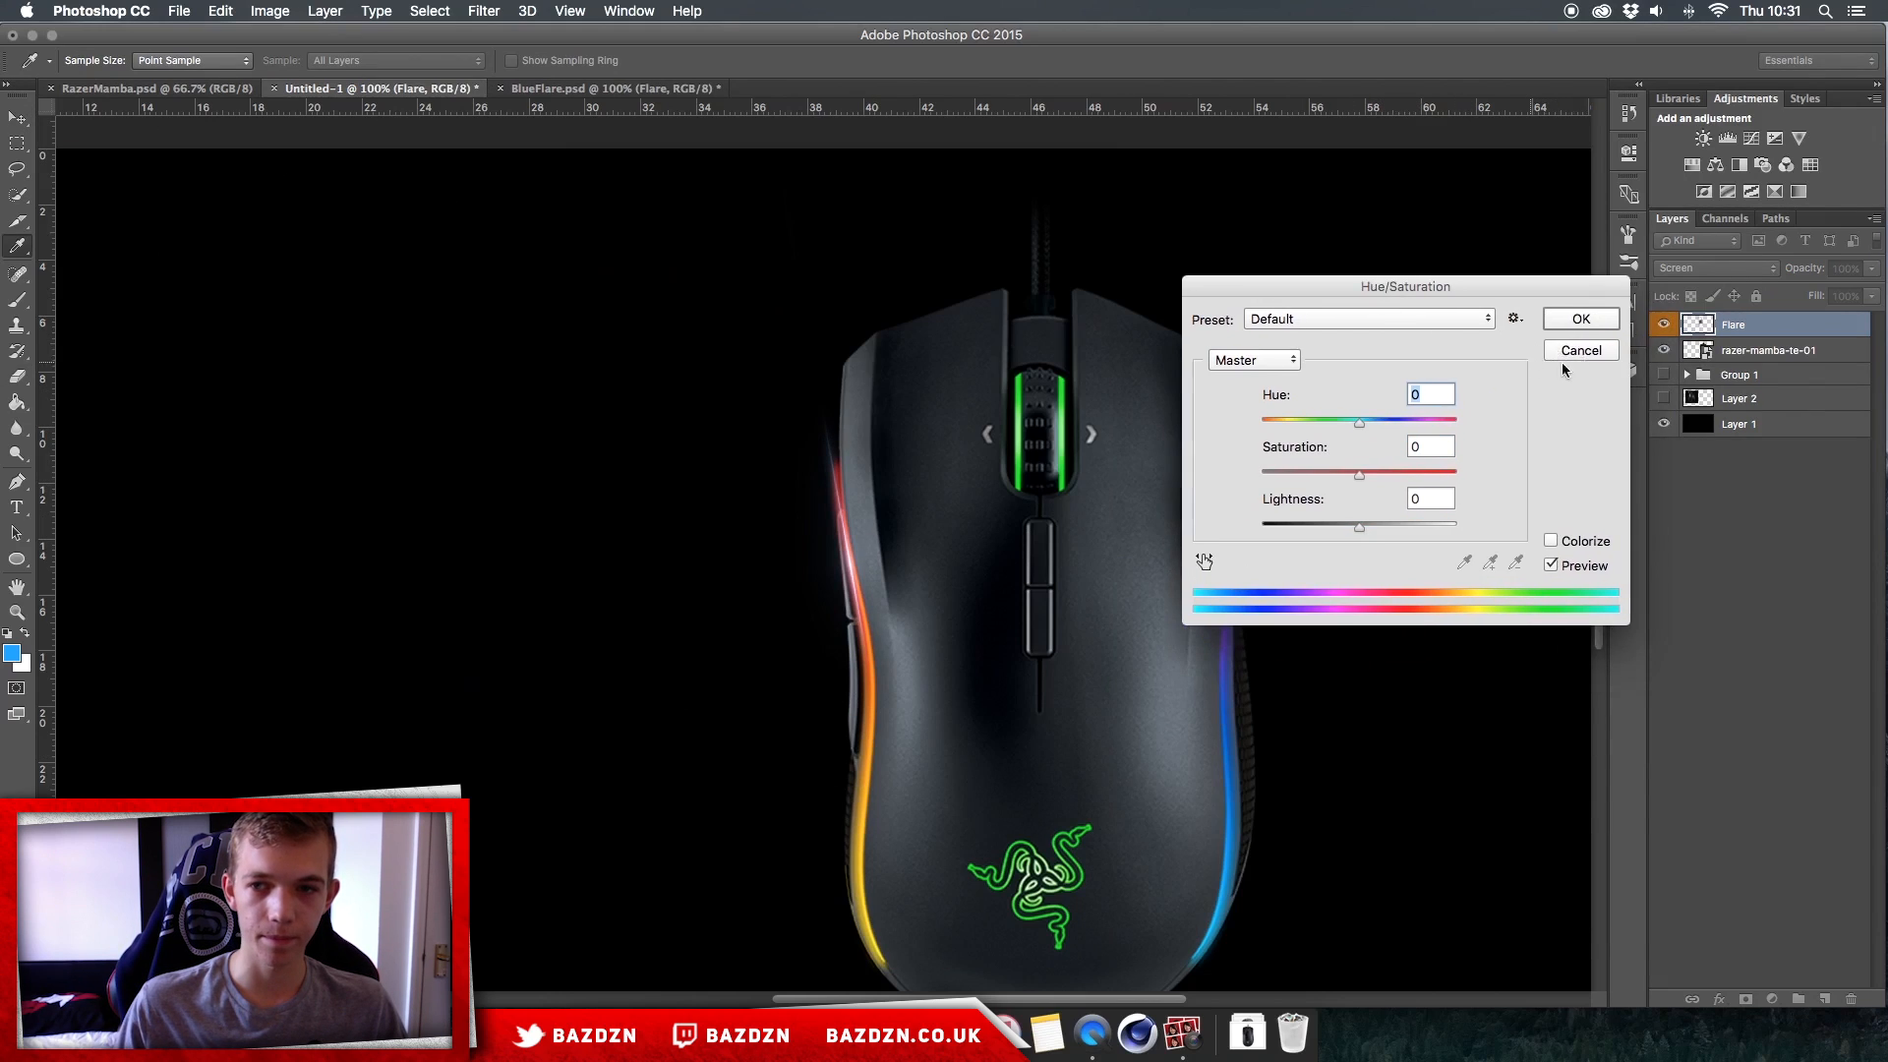
pyautogui.click(1572, 350)
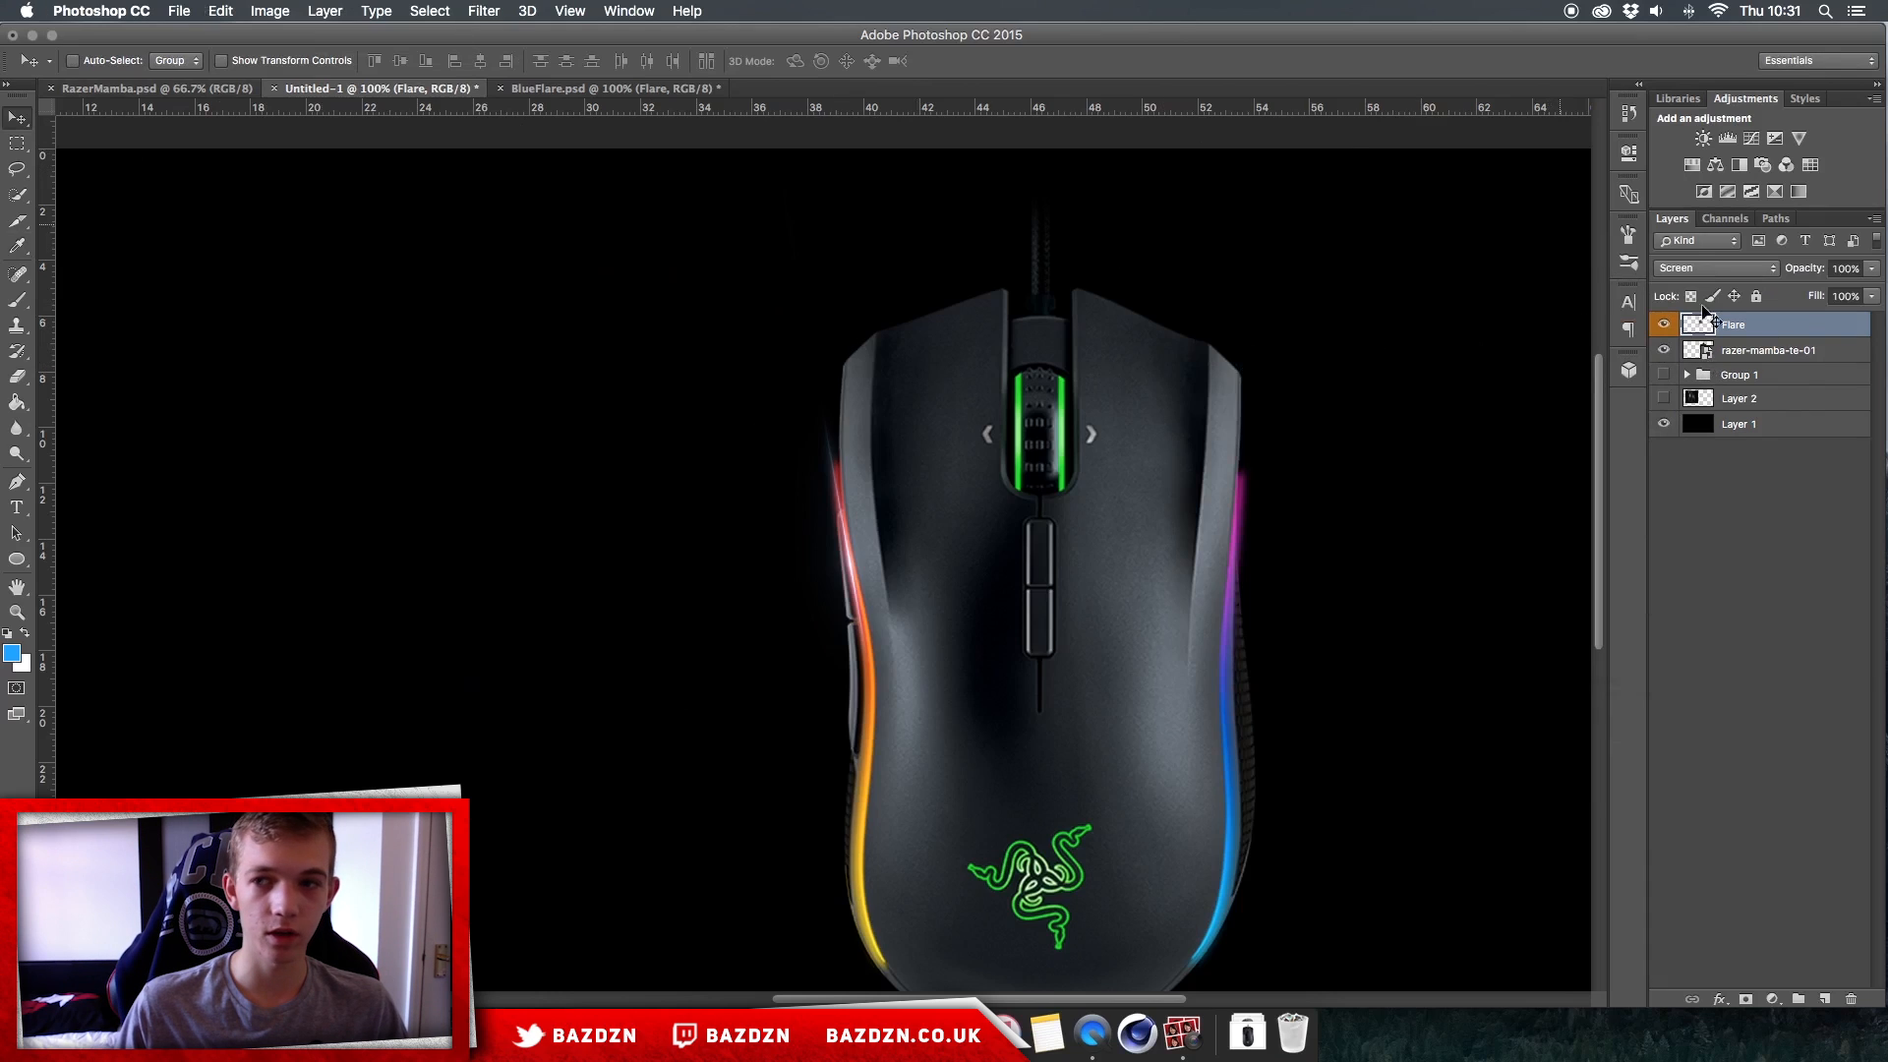
# Step: Shift the Flare layer's hue to -180 with a Hue/Saturation adjustment
pyautogui.click(269, 8)
pyautogui.moveTo(302, 65)
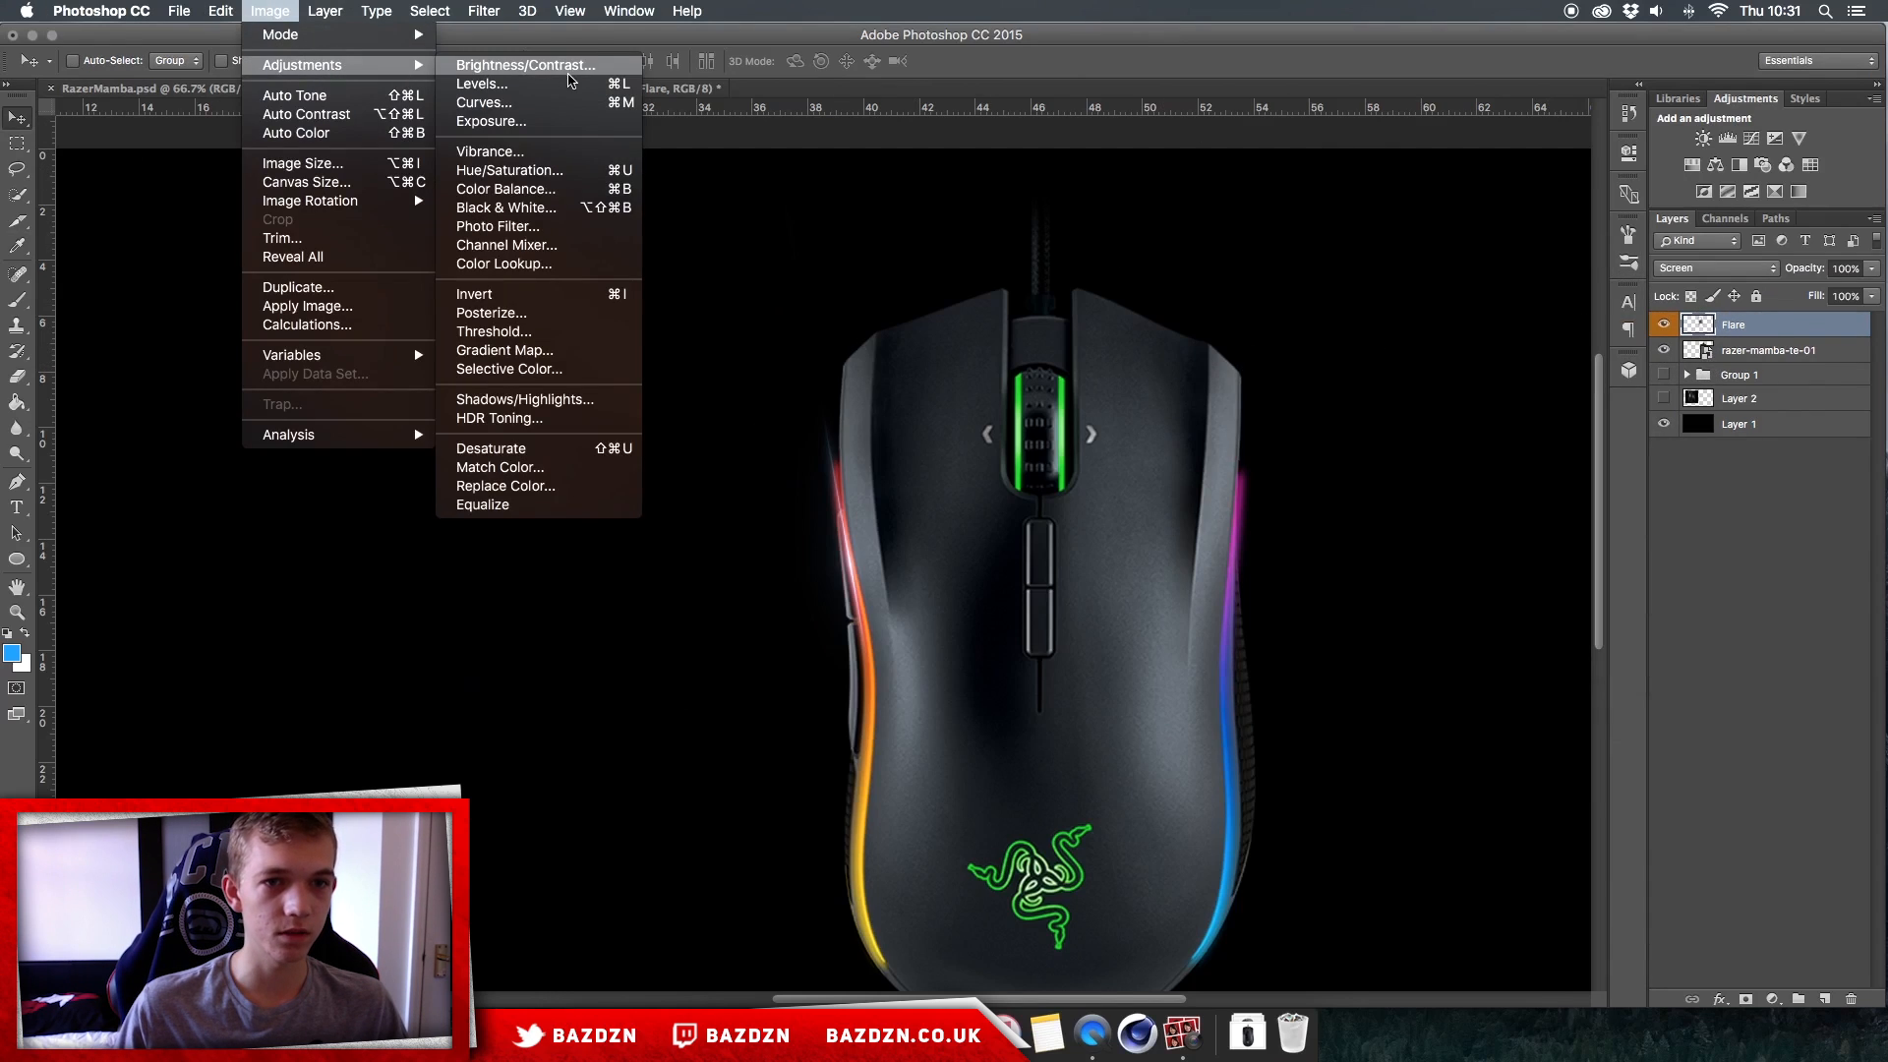
pyautogui.click(507, 170)
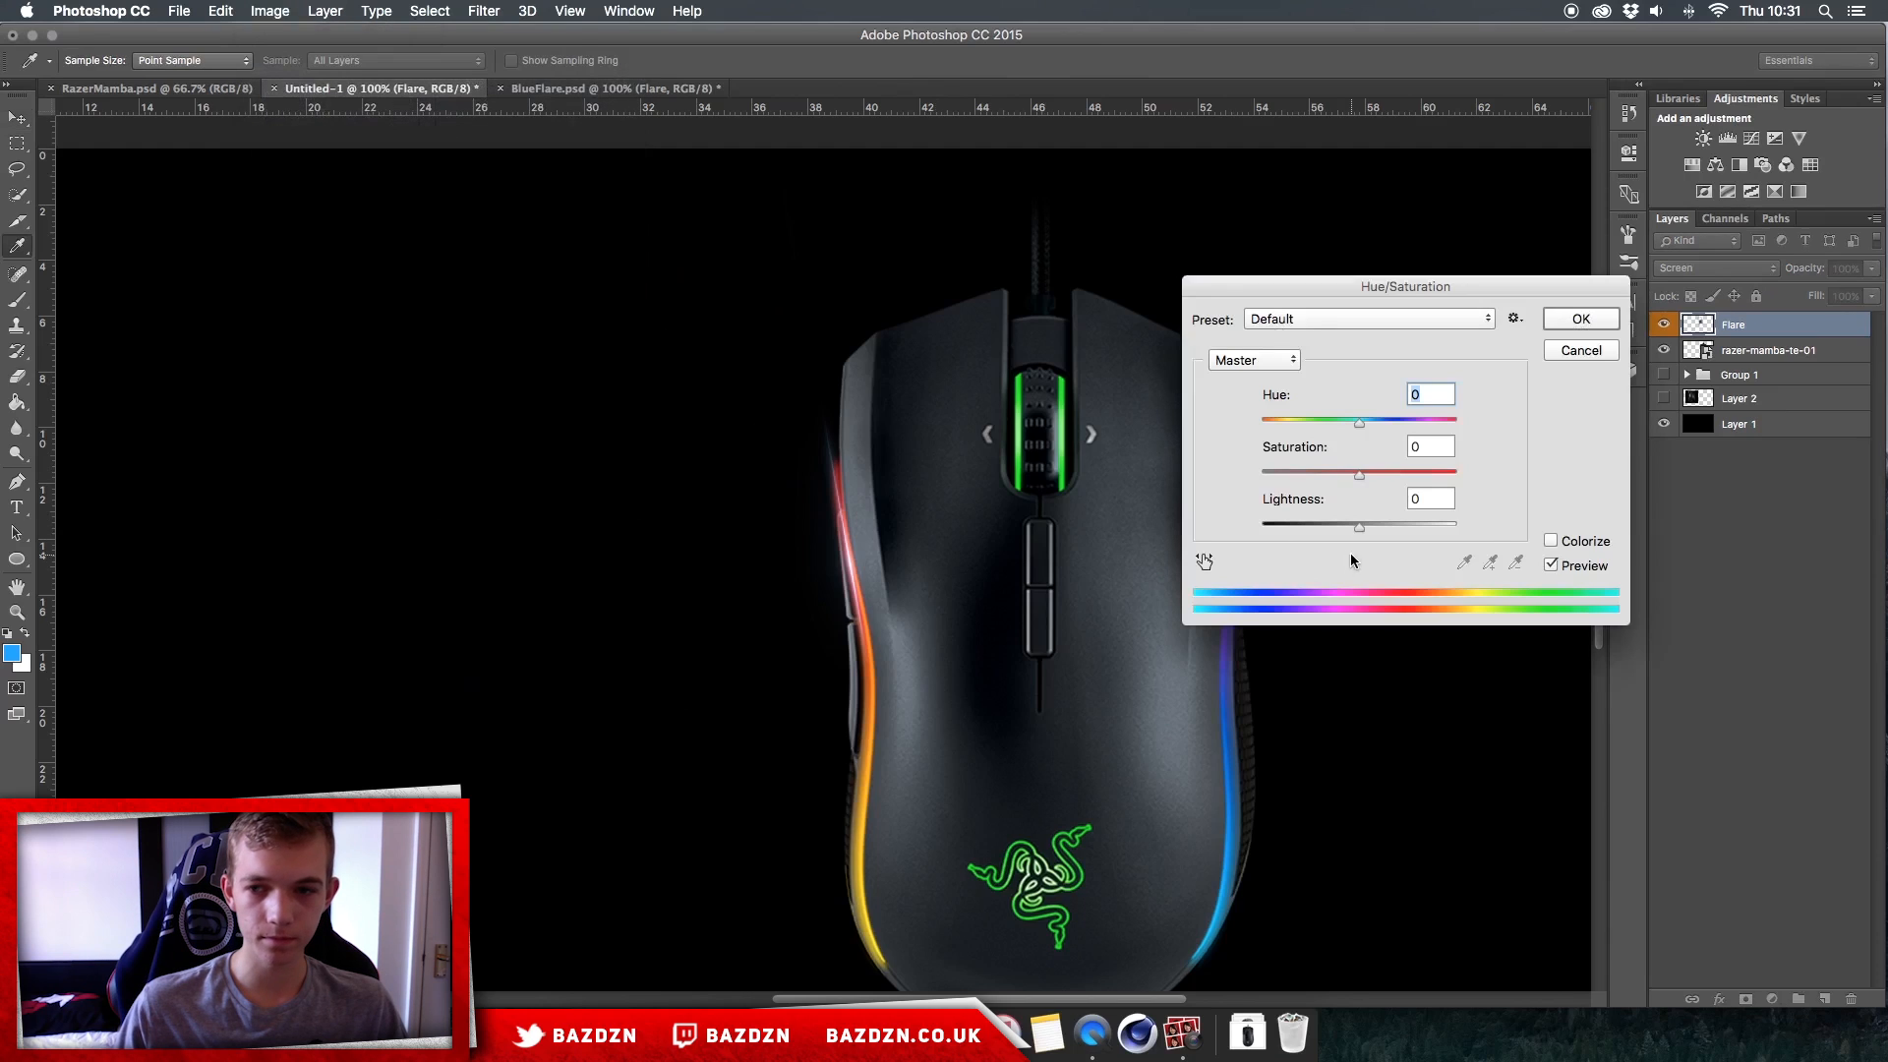
pyautogui.click(1552, 541)
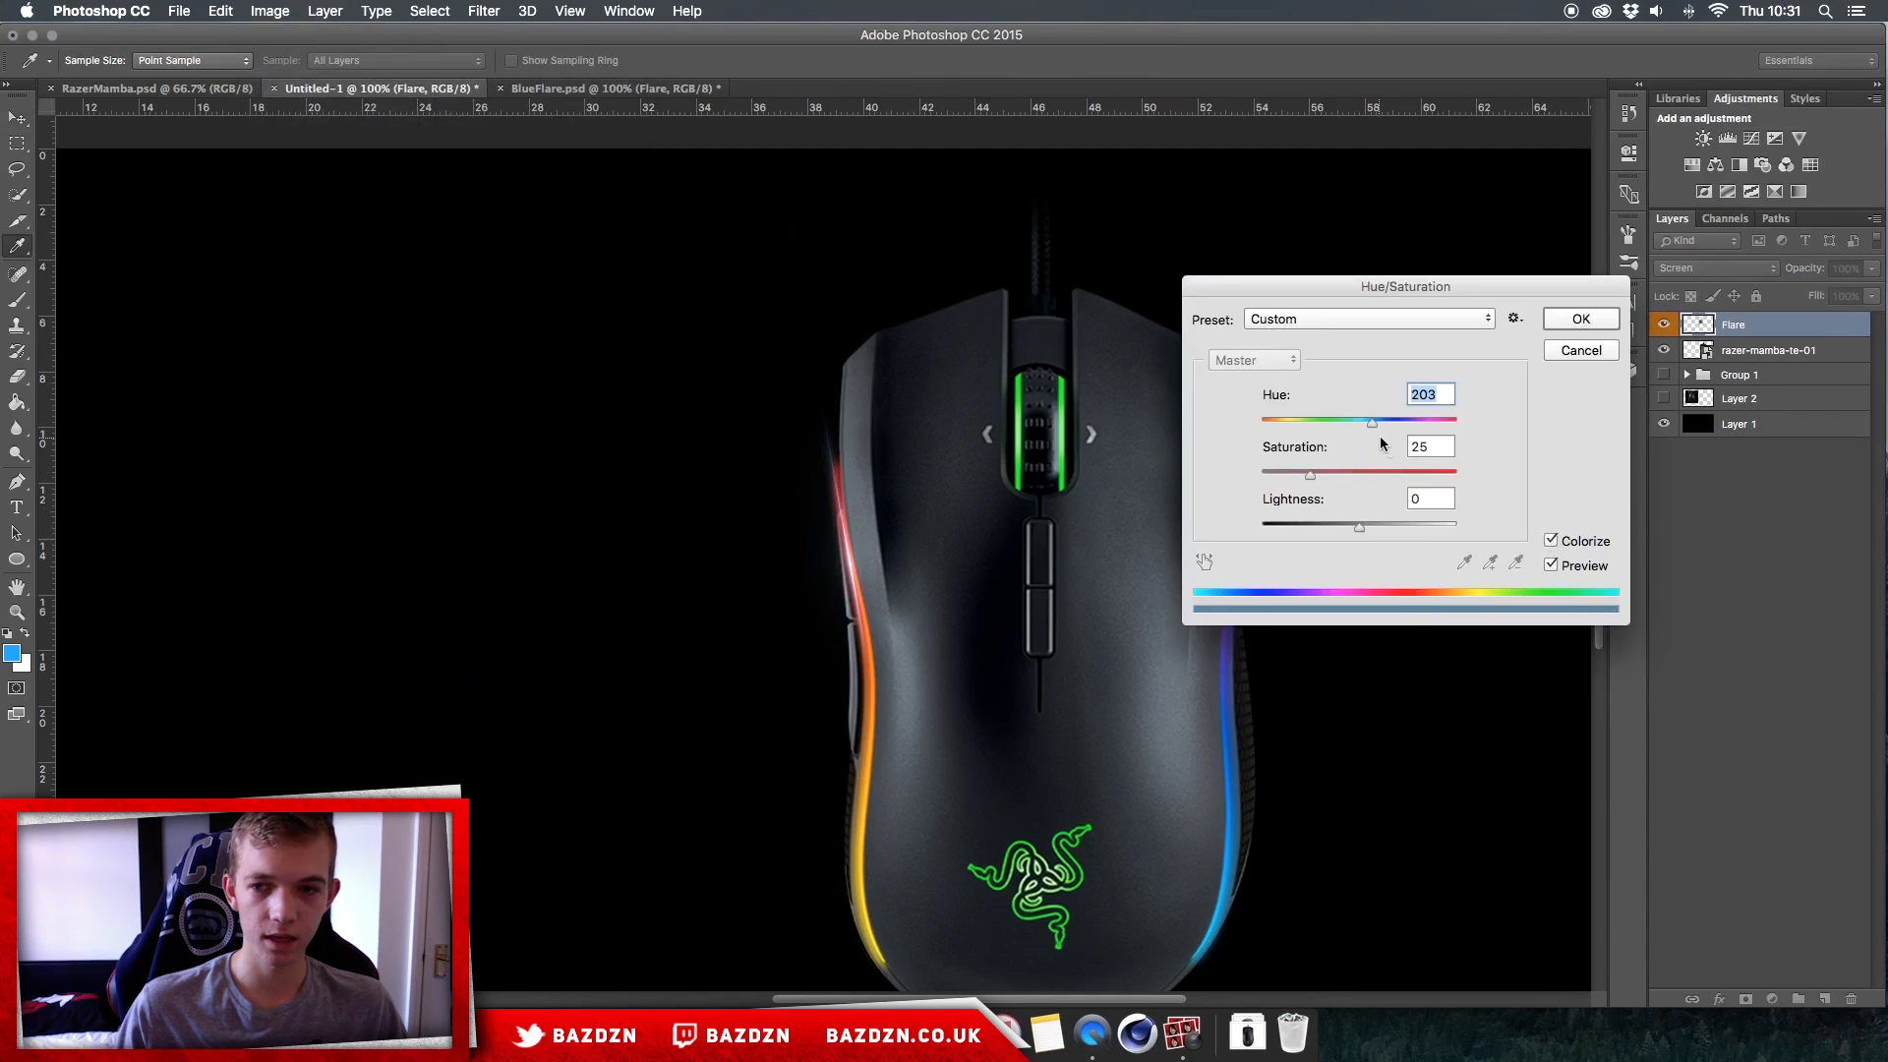
pyautogui.click(1552, 541)
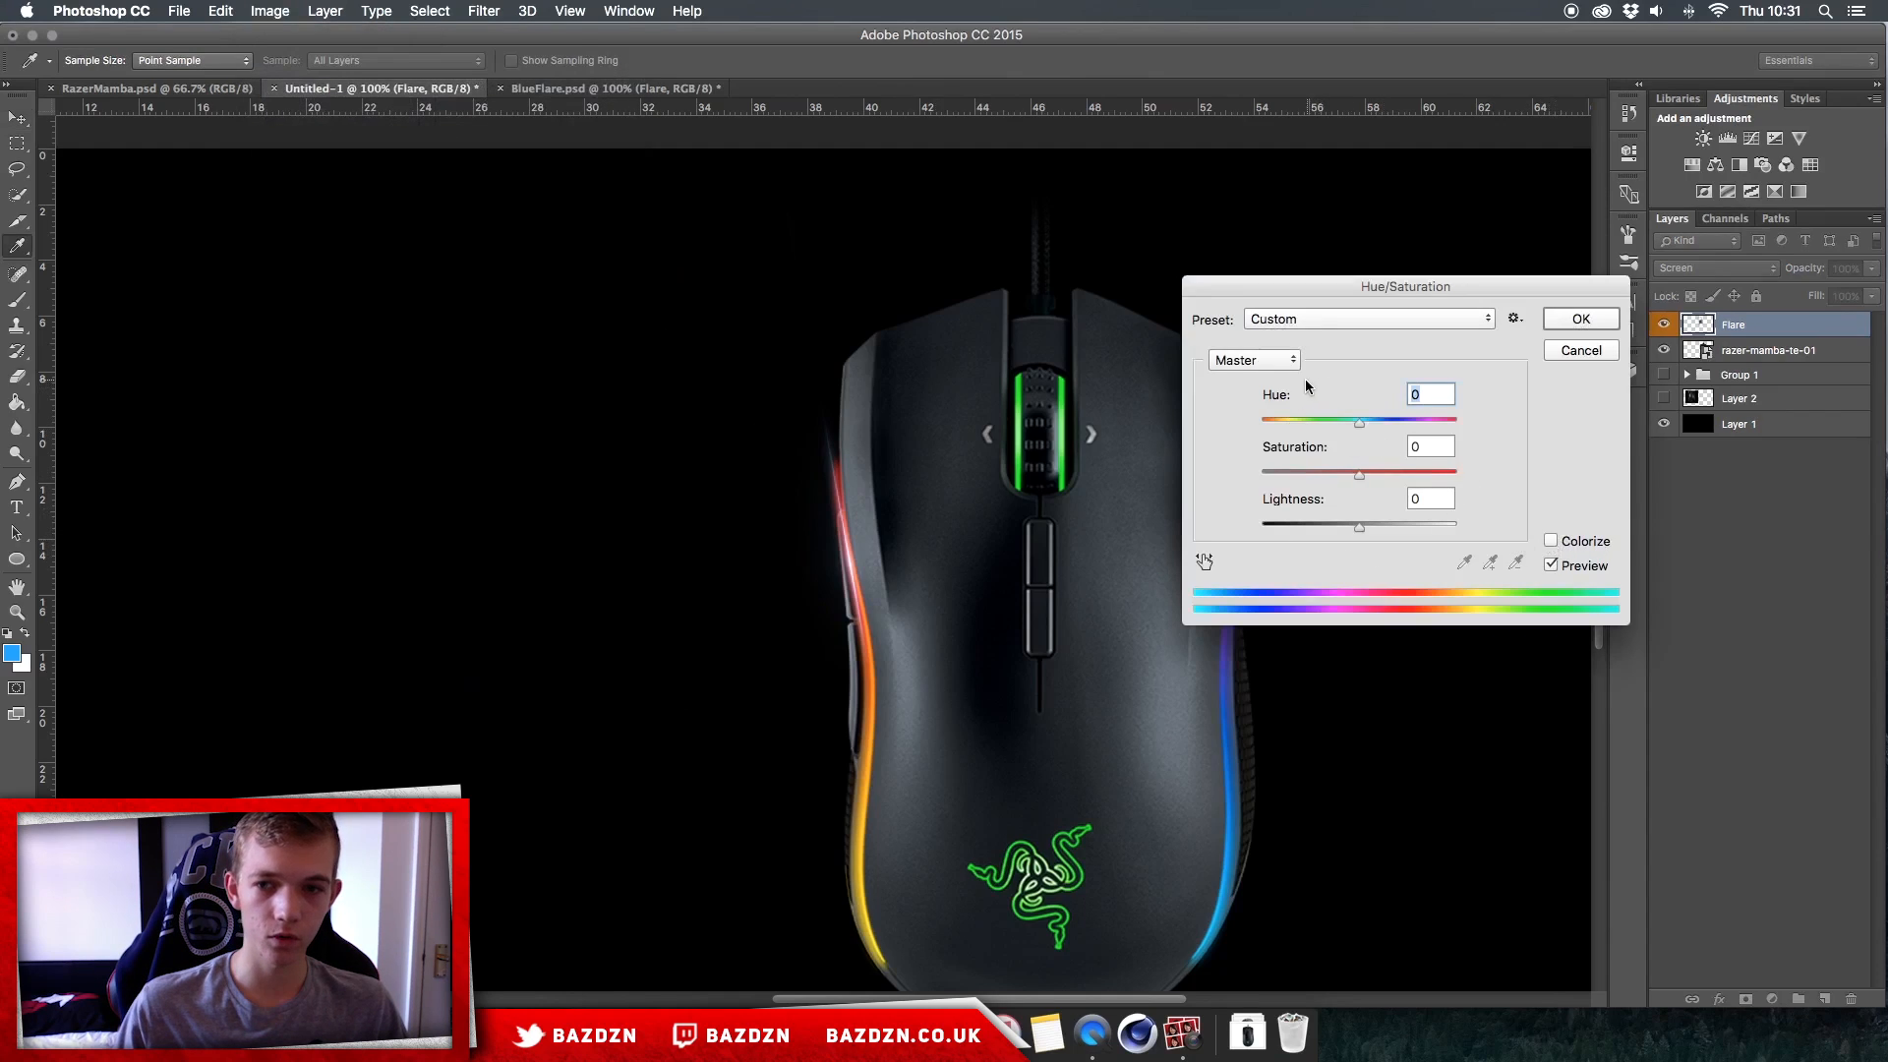
pyautogui.moveTo(1267, 421); pyautogui.dragTo(1208, 421)
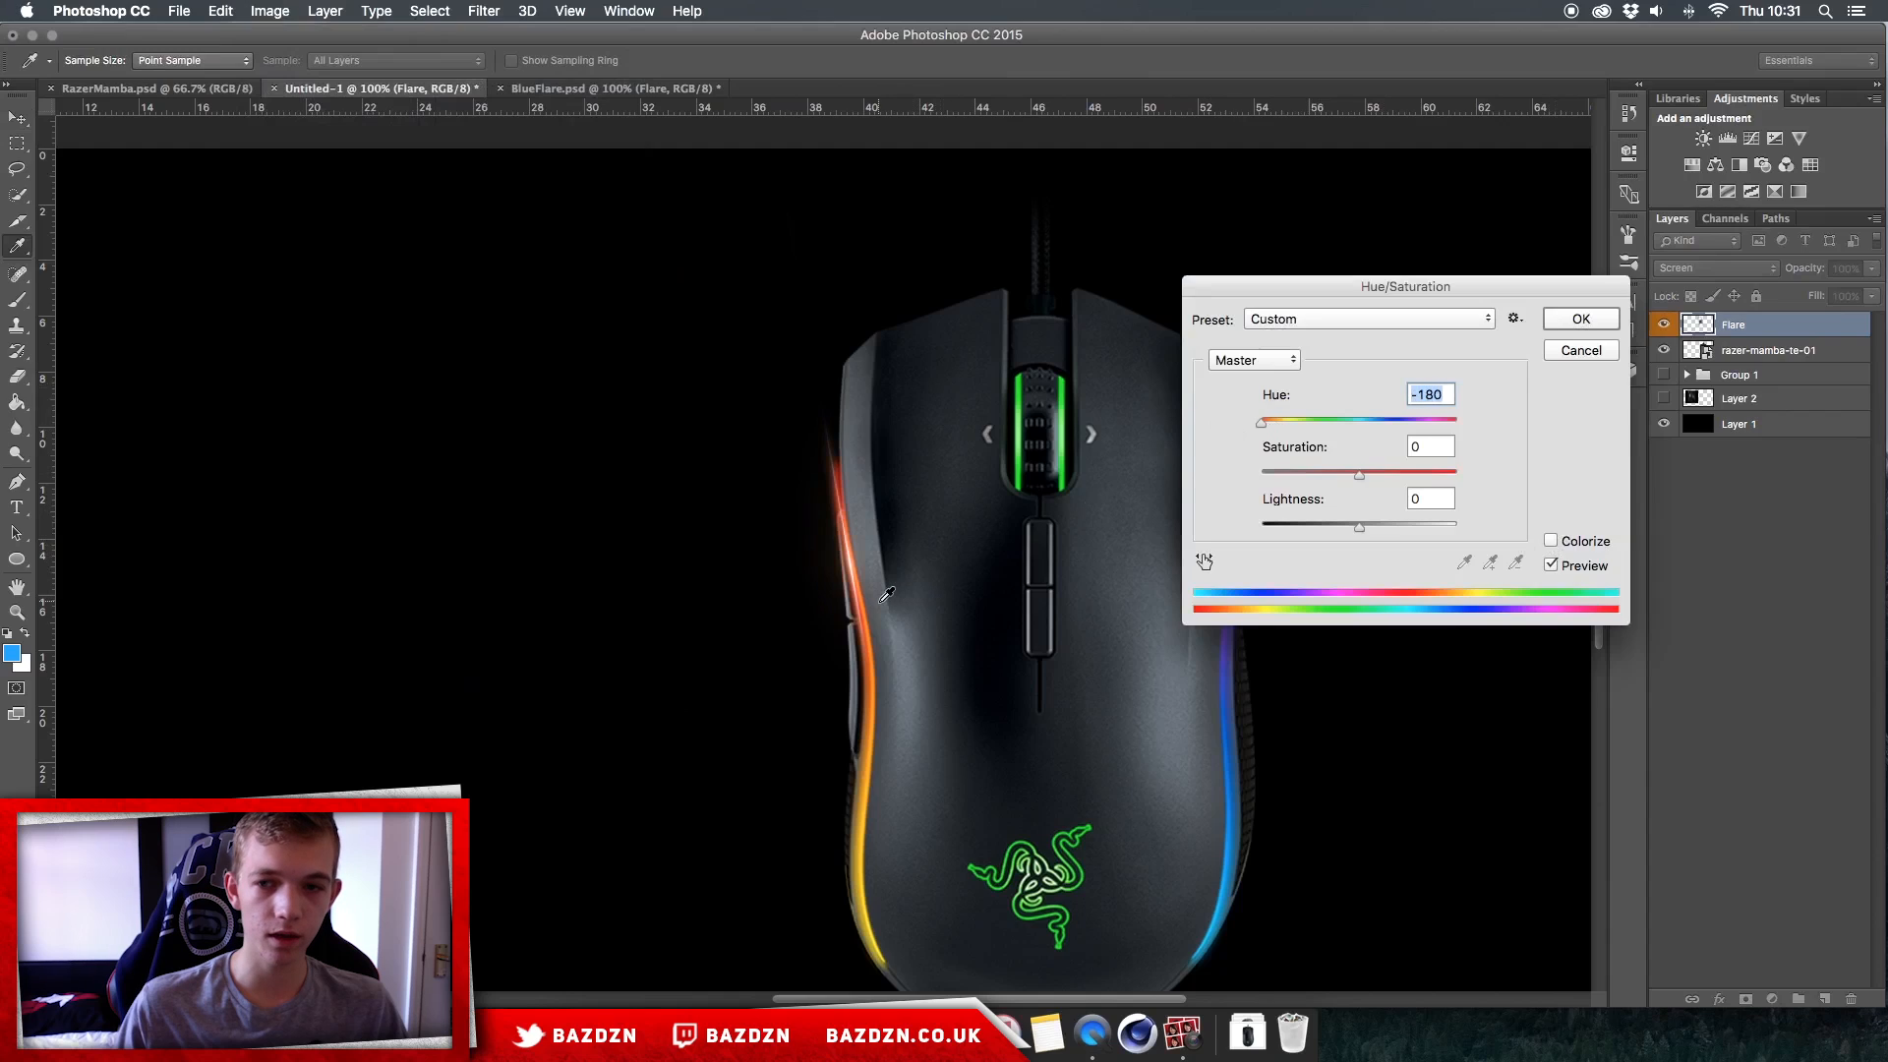
# Step: Compare a Colorize tint at hue 0 and saturation 100, but apply the -180 hue shift without Colorize
pyautogui.click(1552, 541)
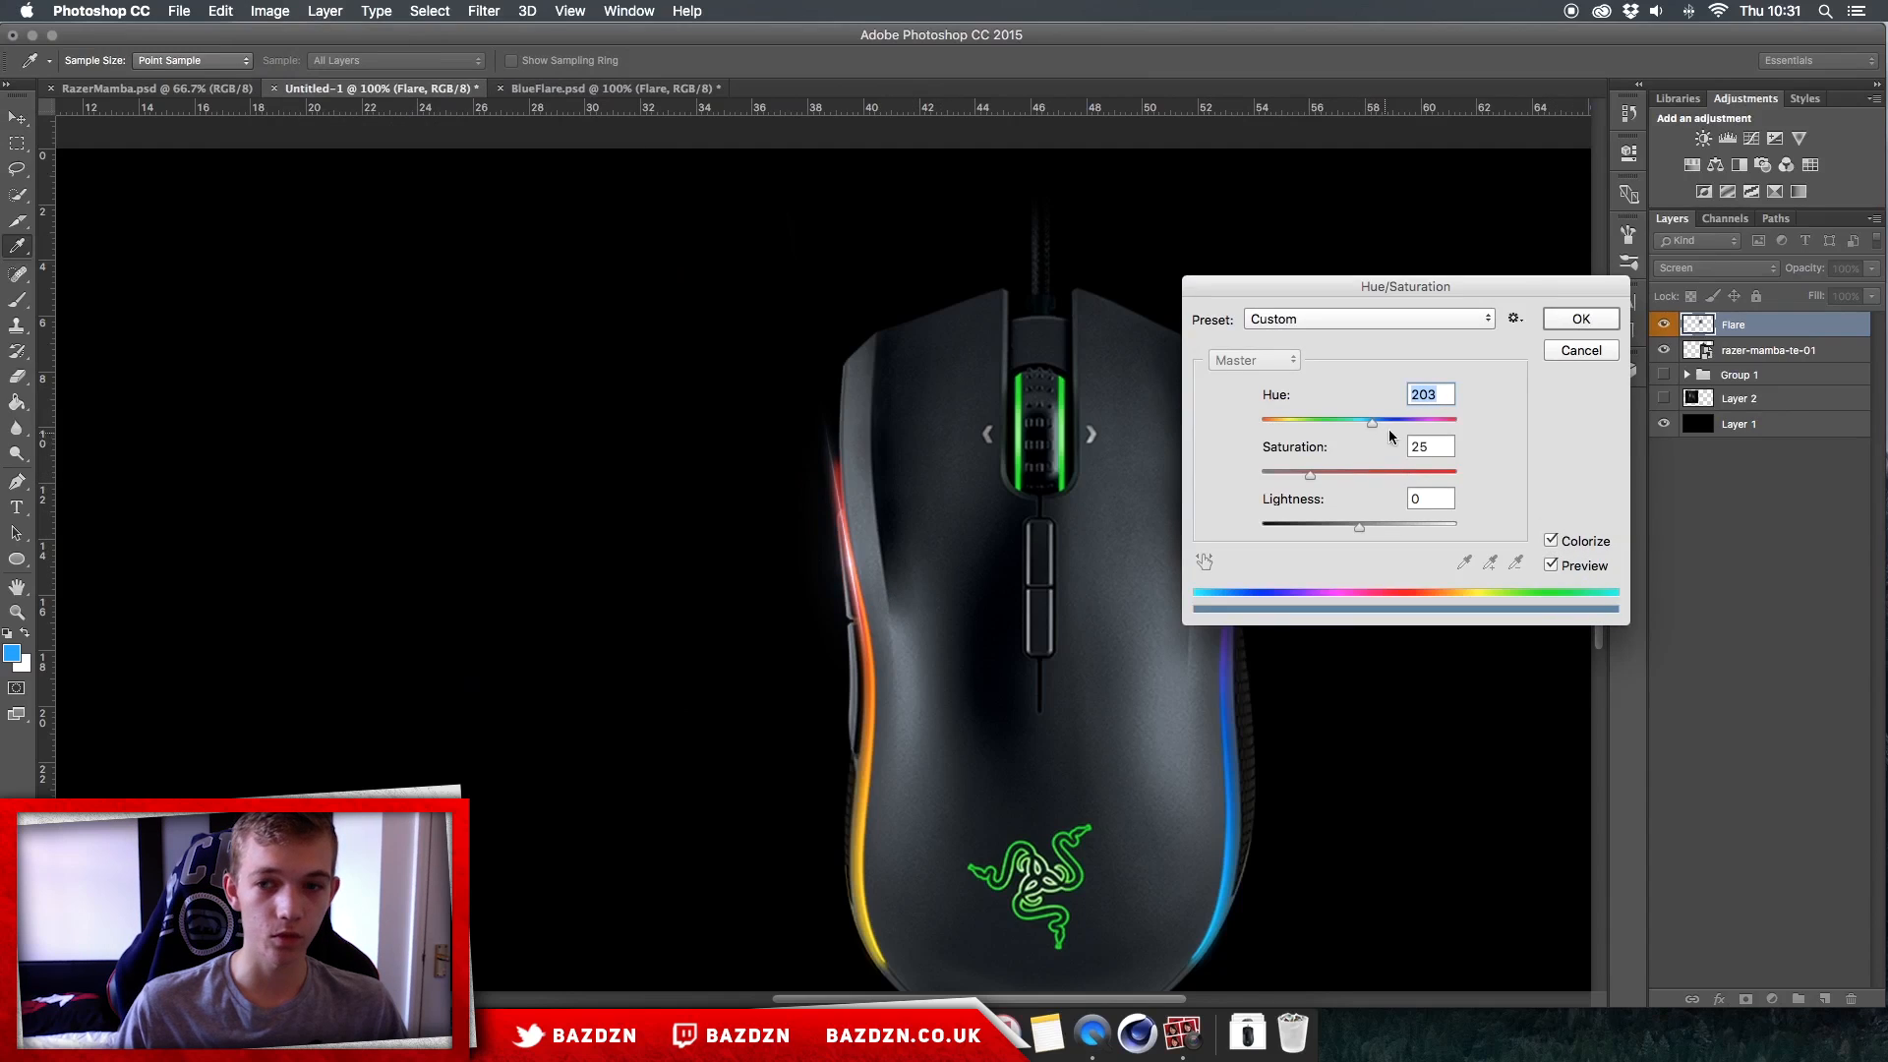
pyautogui.moveTo(1362, 422); pyautogui.dragTo(1265, 420)
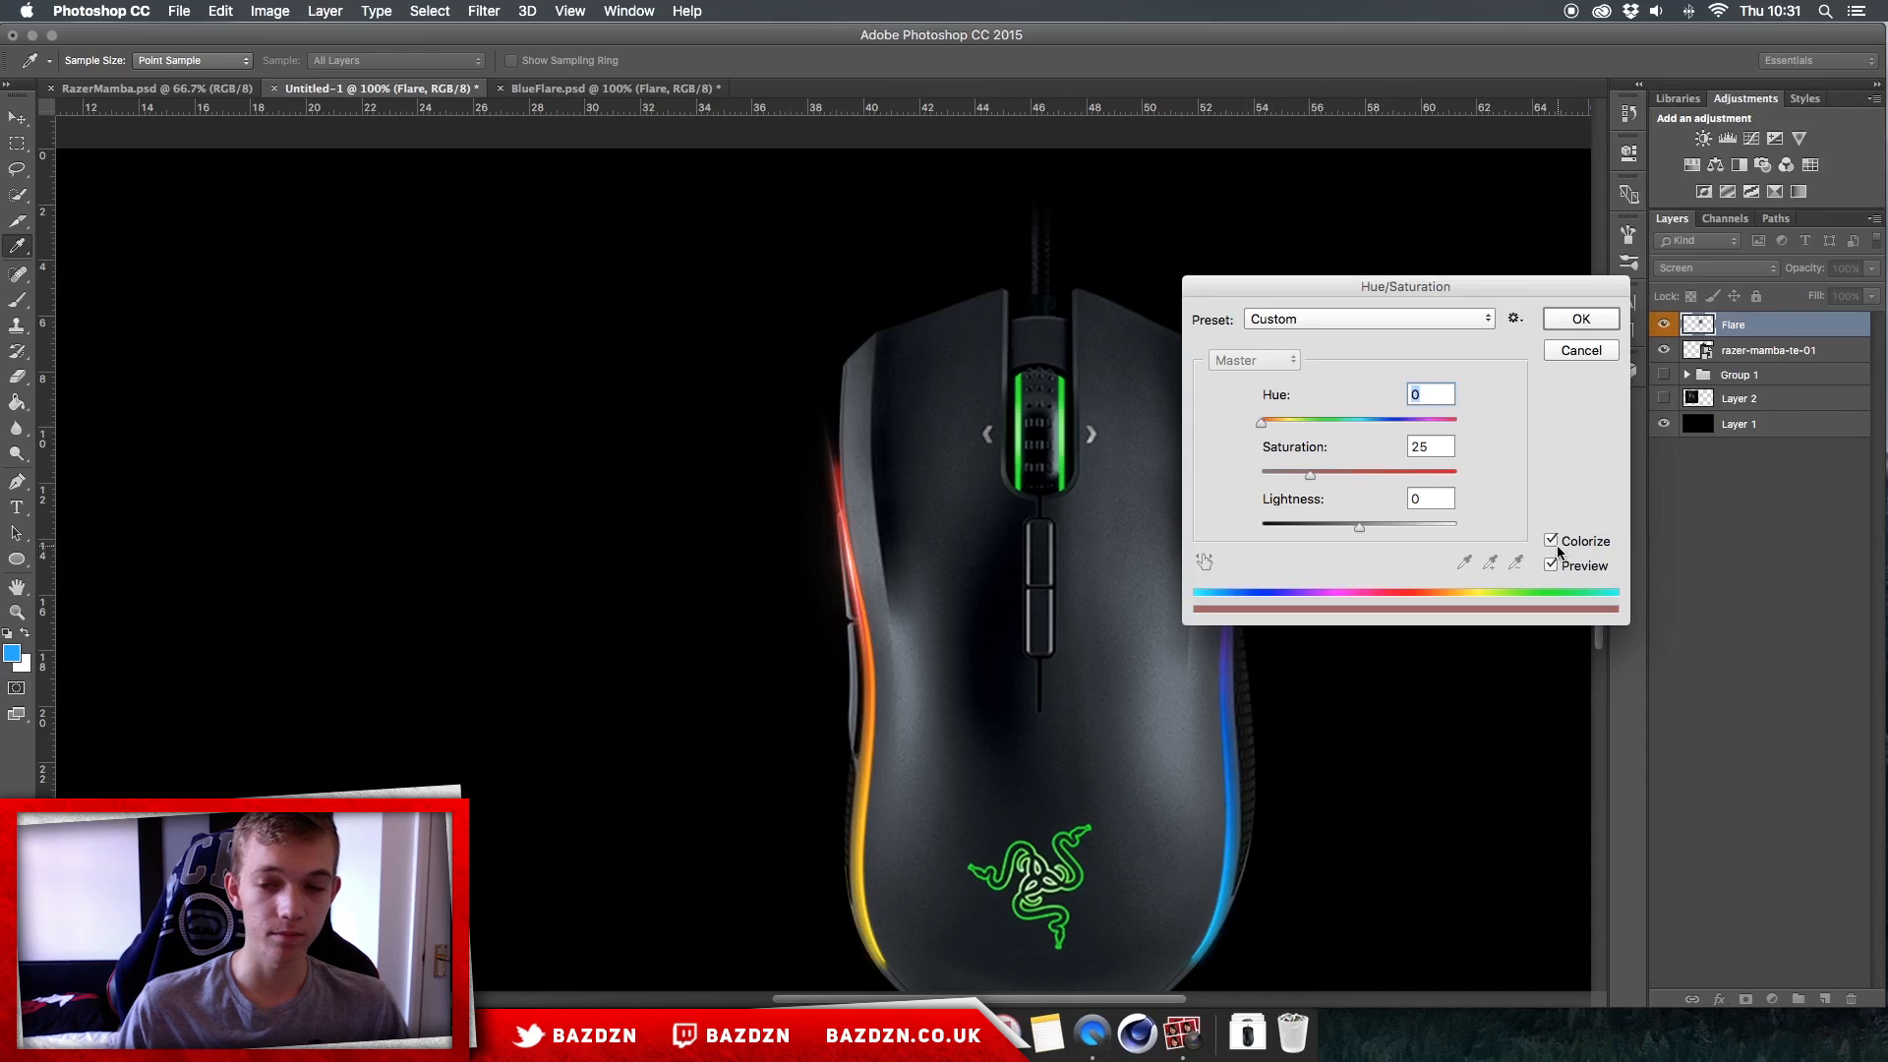
pyautogui.moveTo(1365, 474); pyautogui.dragTo(1406, 470)
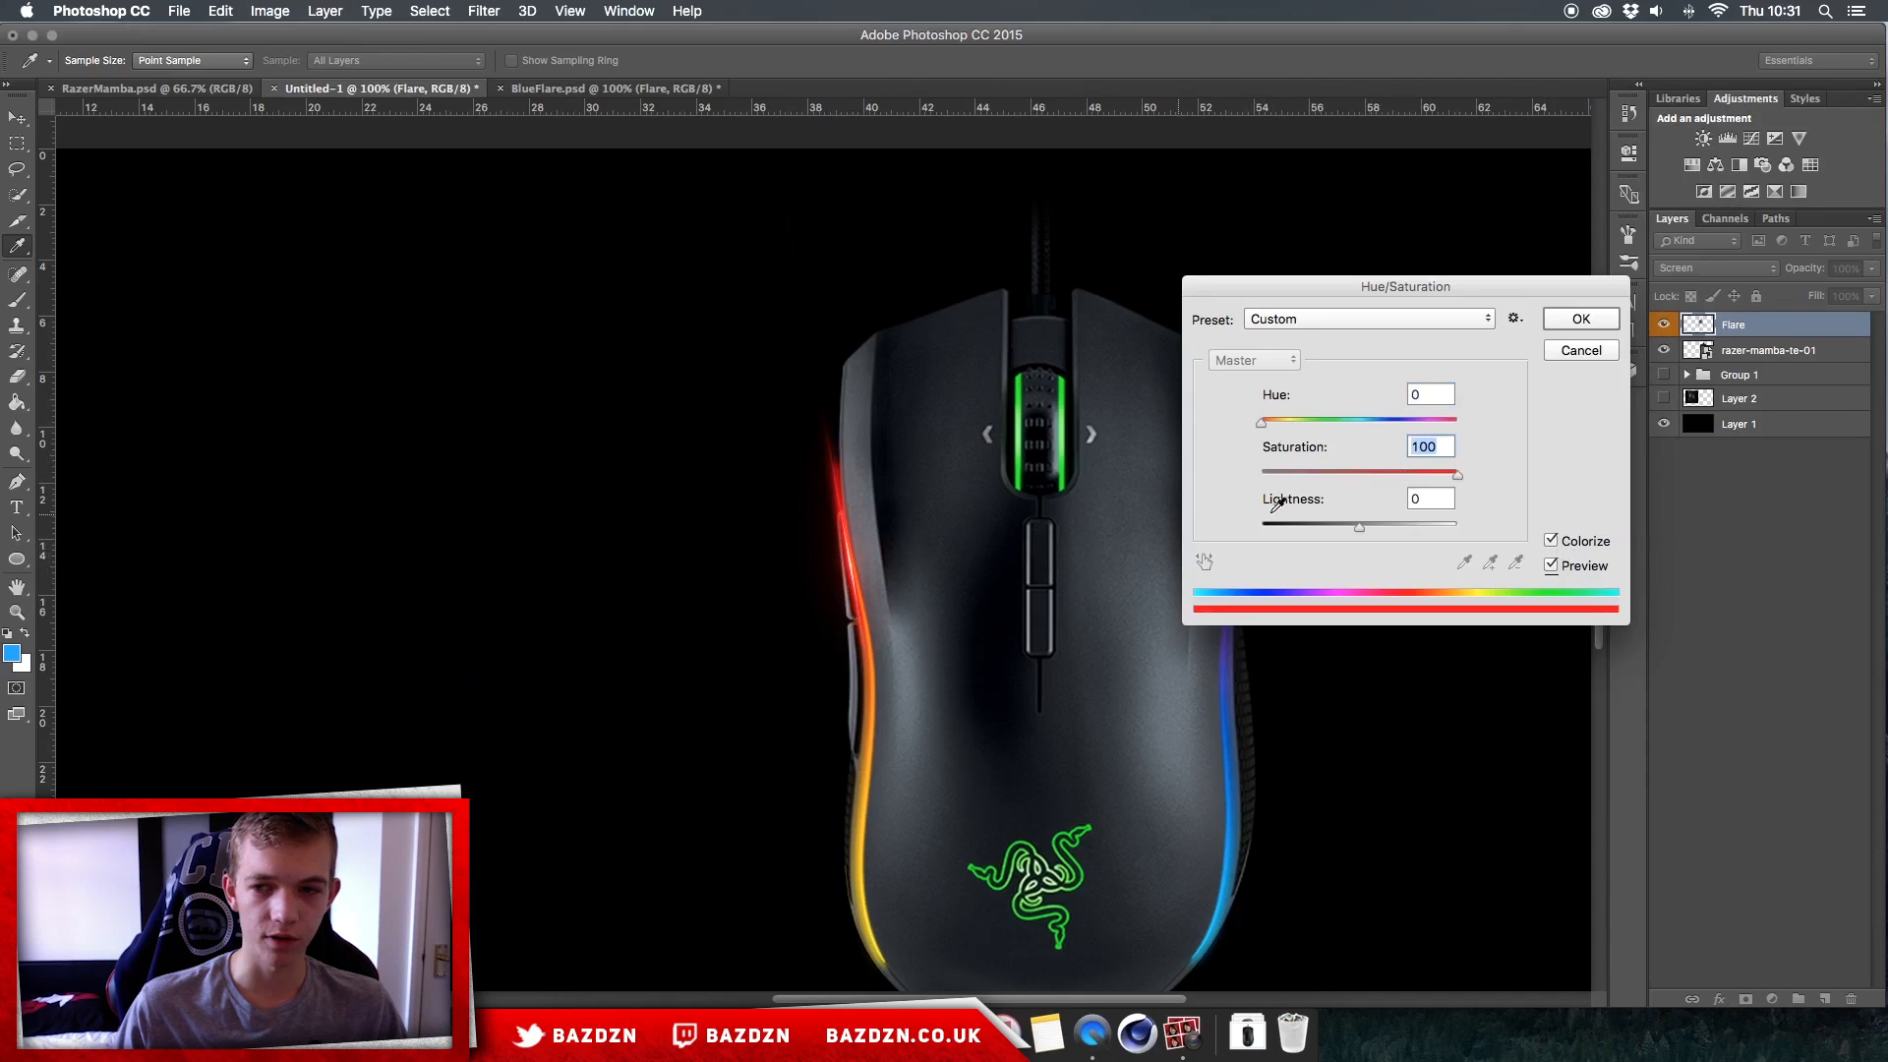
pyautogui.click(1551, 540)
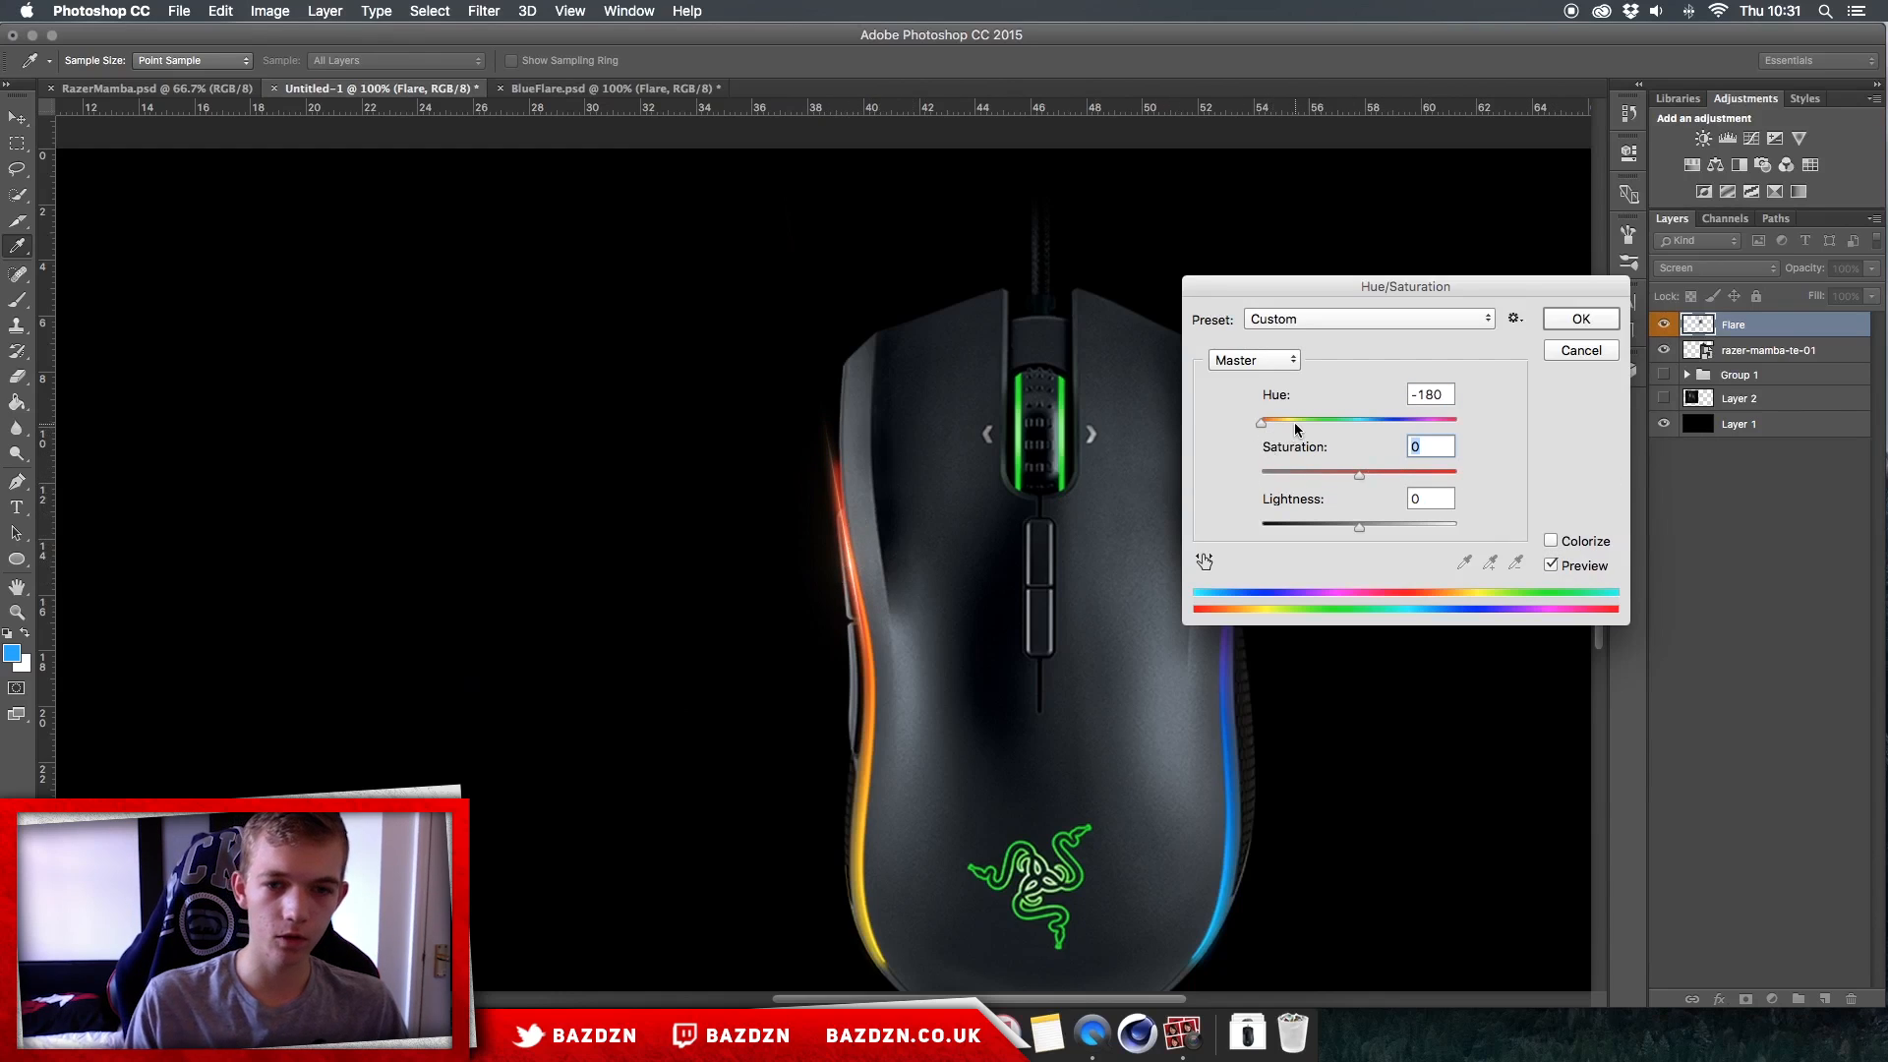
pyautogui.press('Return')
# Step: Duplicate the recoloured Flare layer, select both flares and nudge them into place on the red light strip
pyautogui.press('super+equal')
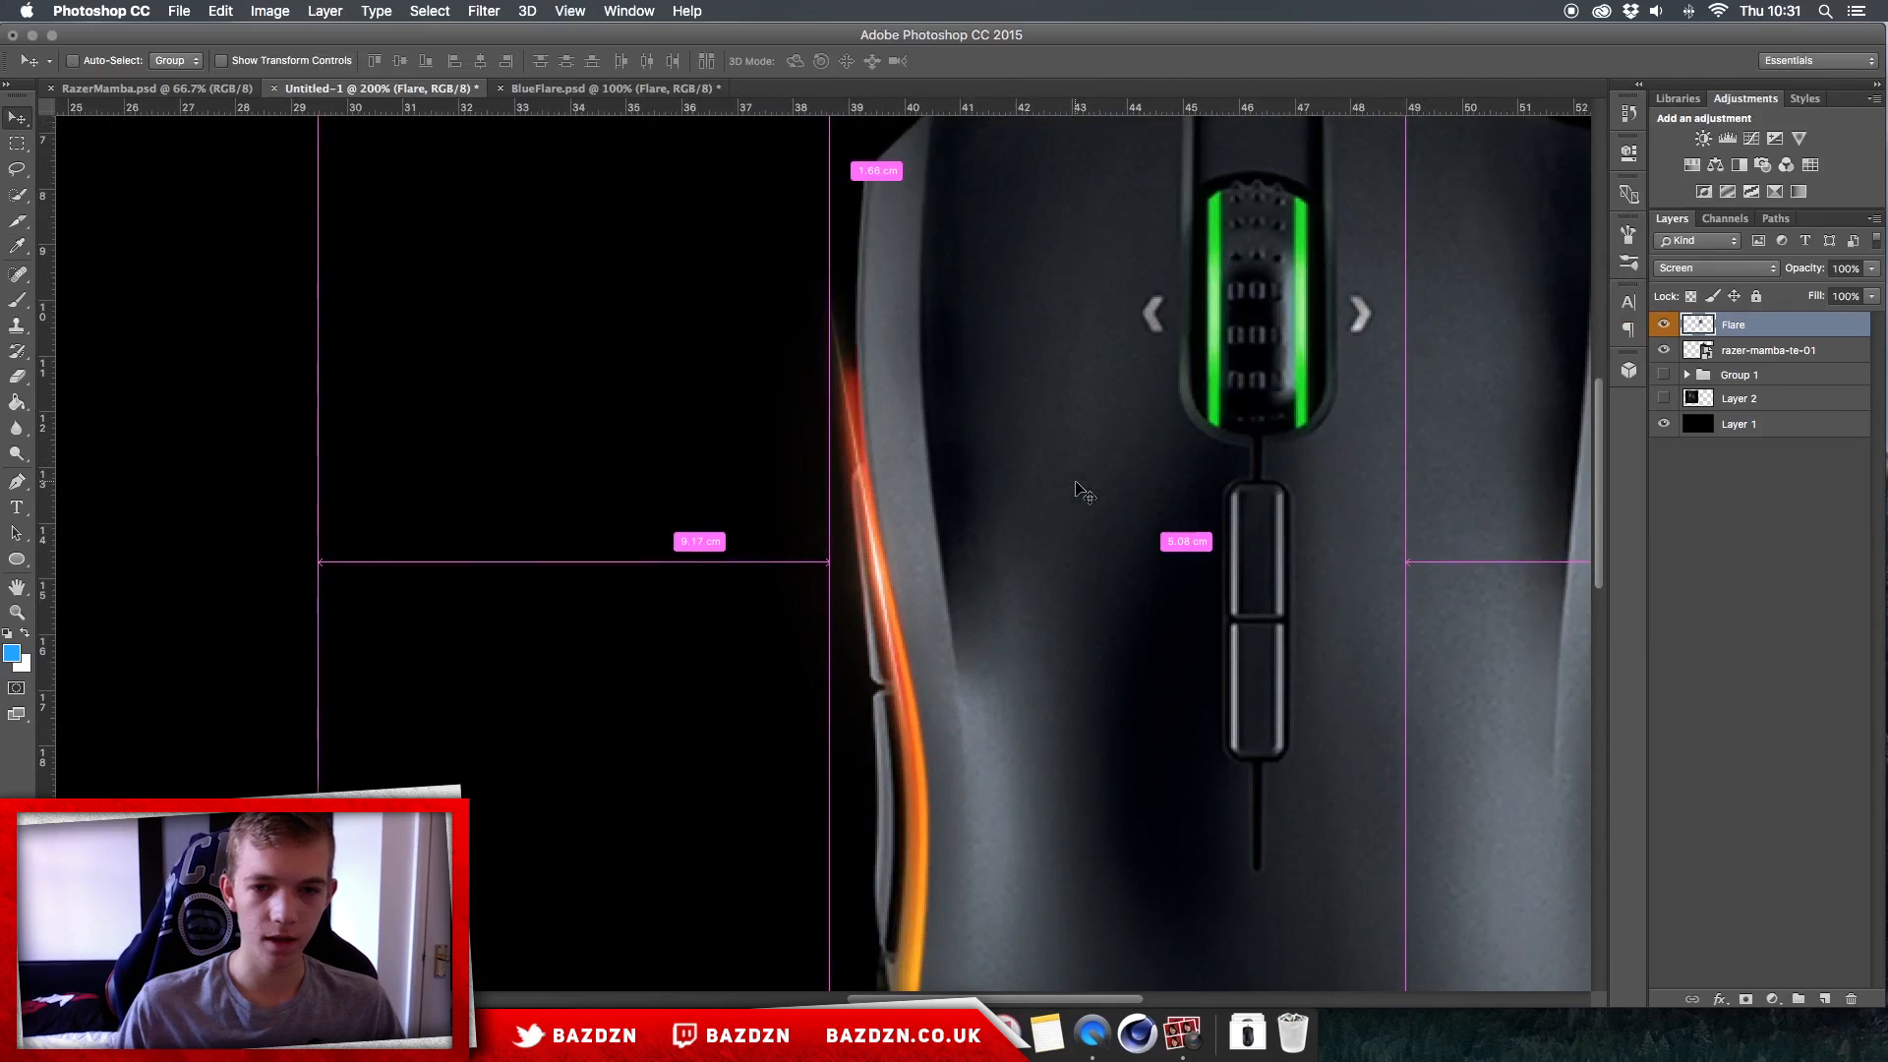
pyautogui.hscroll(2, 1076, 482)
pyautogui.scroll(-2, 1075, 483)
pyautogui.press('super+j')
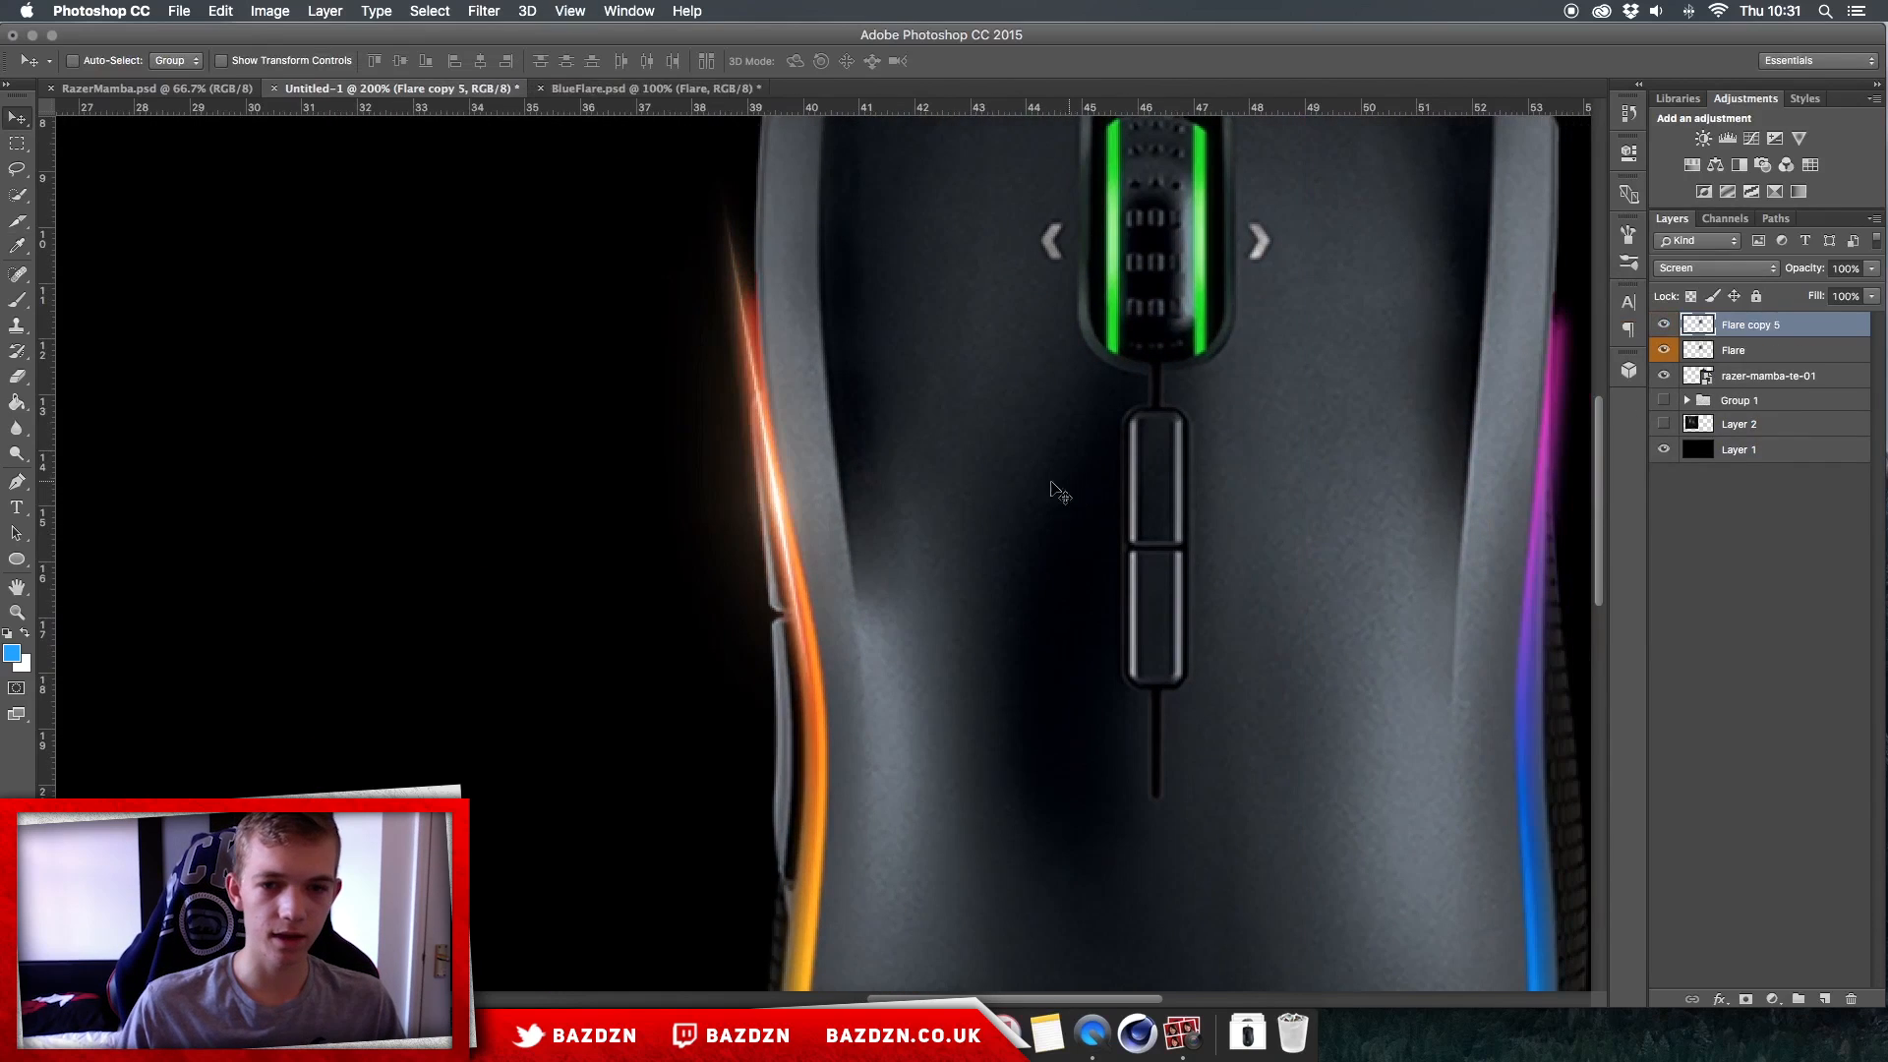
pyautogui.keyDown('shift'); pyautogui.click(1765, 351); pyautogui.keyUp('shift')
pyautogui.moveTo(961, 536); pyautogui.dragTo(955, 541)
pyautogui.press('super+minus')
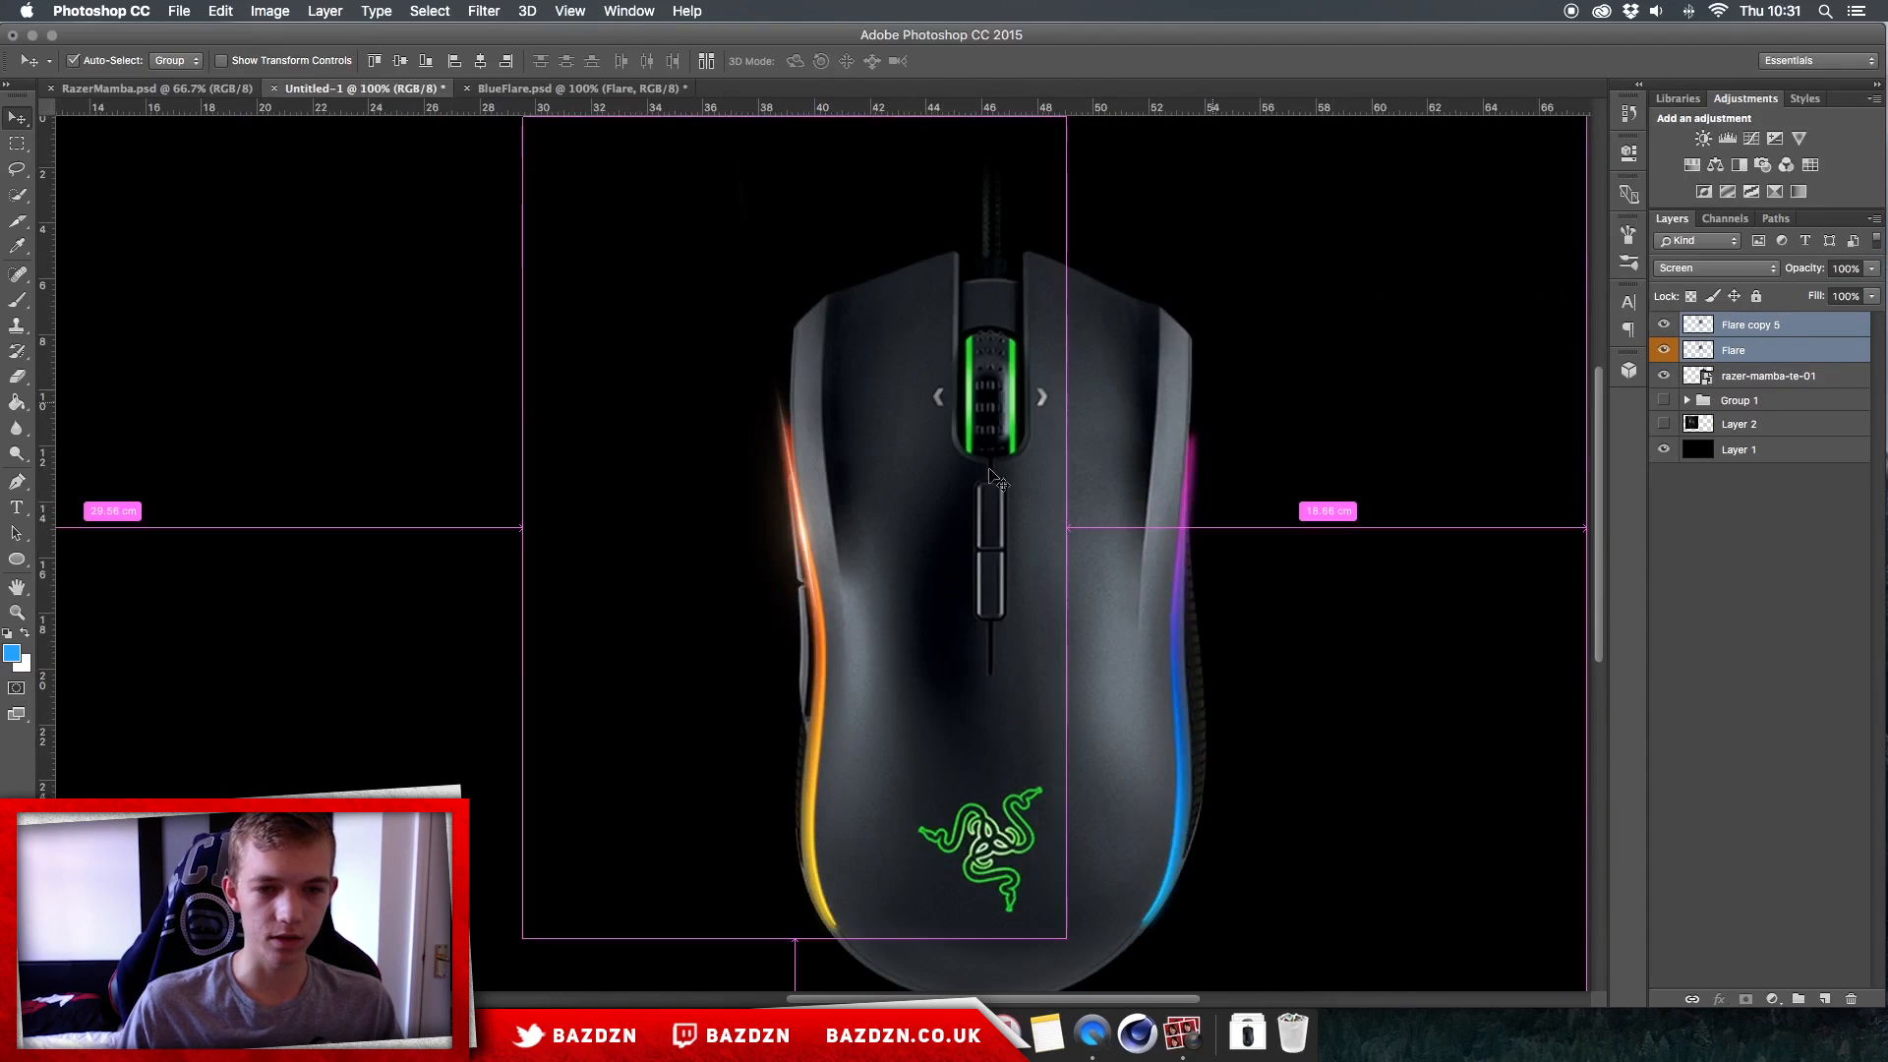
# Step: Copy the flare pair down to the orange section of the left light strip and rotate the copies to follow it
pyautogui.moveTo(840, 561); pyautogui.dragTo(864, 683)
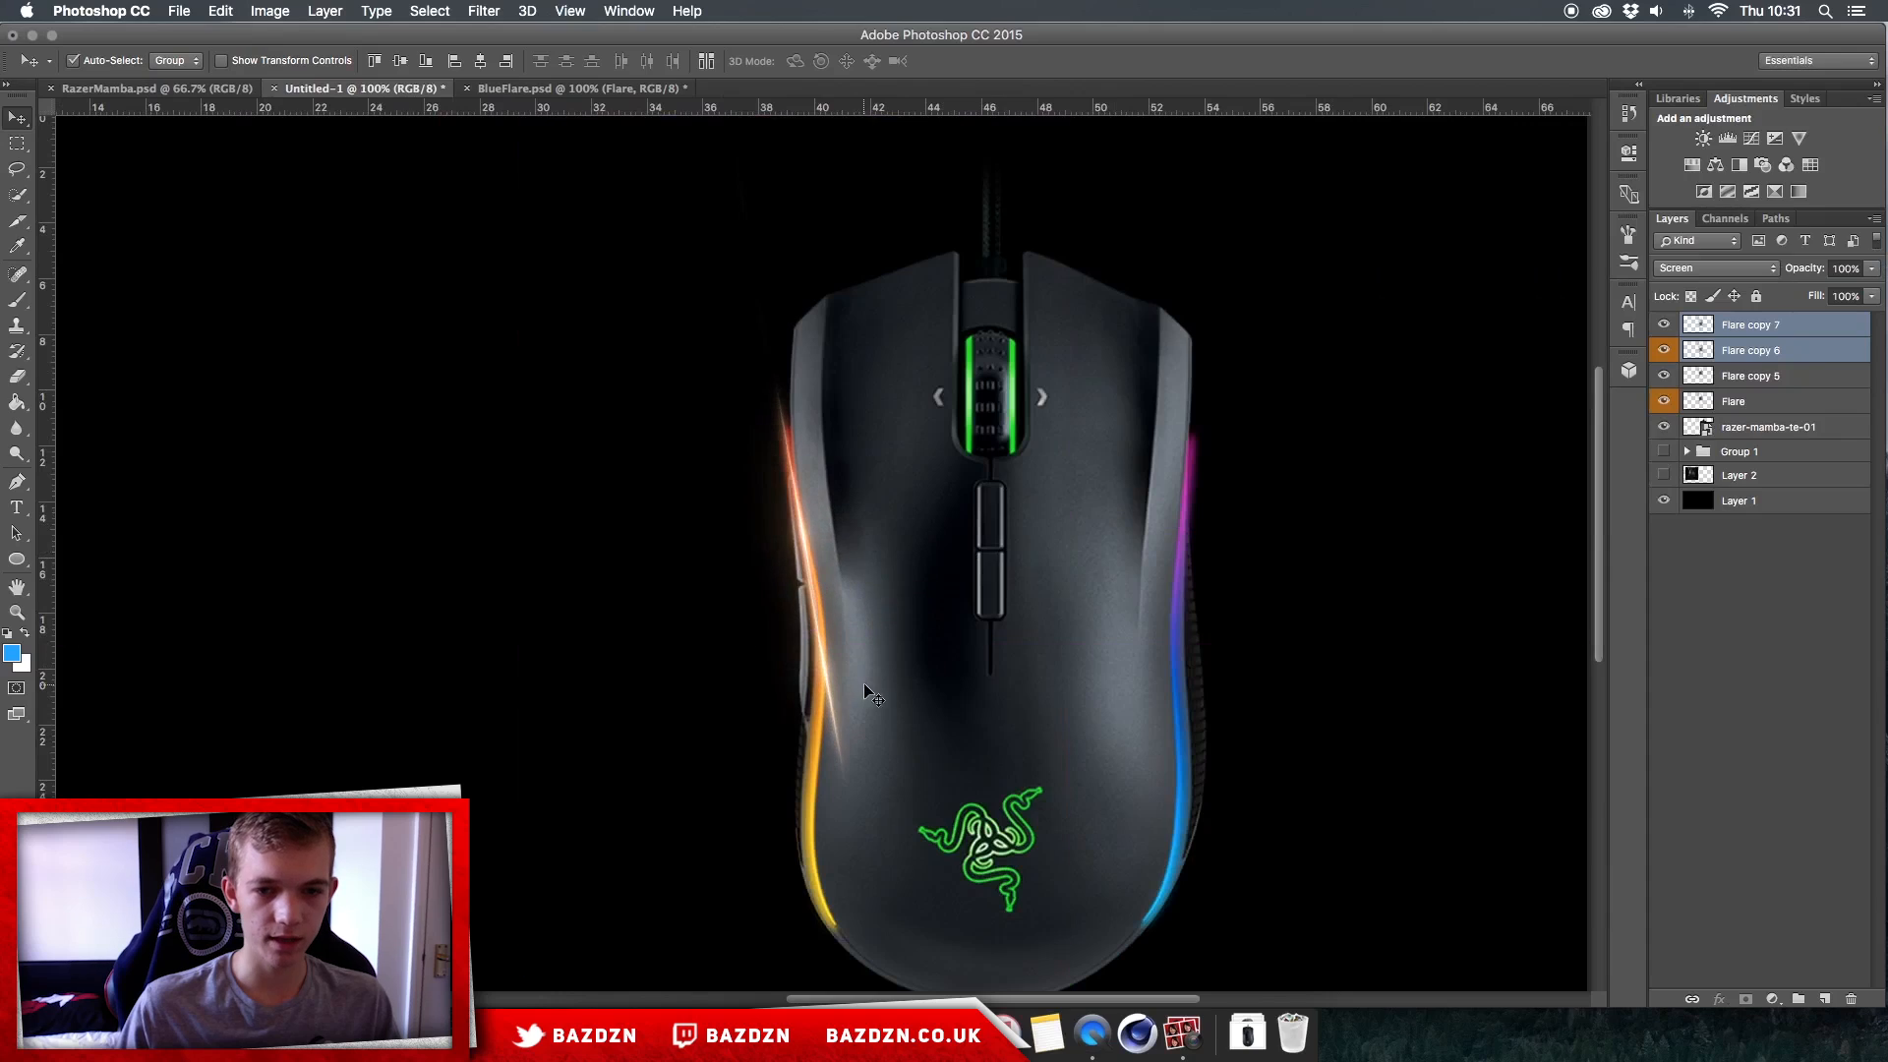
pyautogui.press('super+t')
pyautogui.moveTo(1219, 604); pyautogui.dragTo(1242, 677)
pyautogui.press('Return')
pyautogui.moveTo(1056, 671); pyautogui.dragTo(1061, 677)
# Step: Copy the flare pair down to the yellow section of the left light strip and rotate the copies by -8.92 degrees
pyautogui.scroll(-3, 883, 674)
pyautogui.scroll(-3, 883, 629)
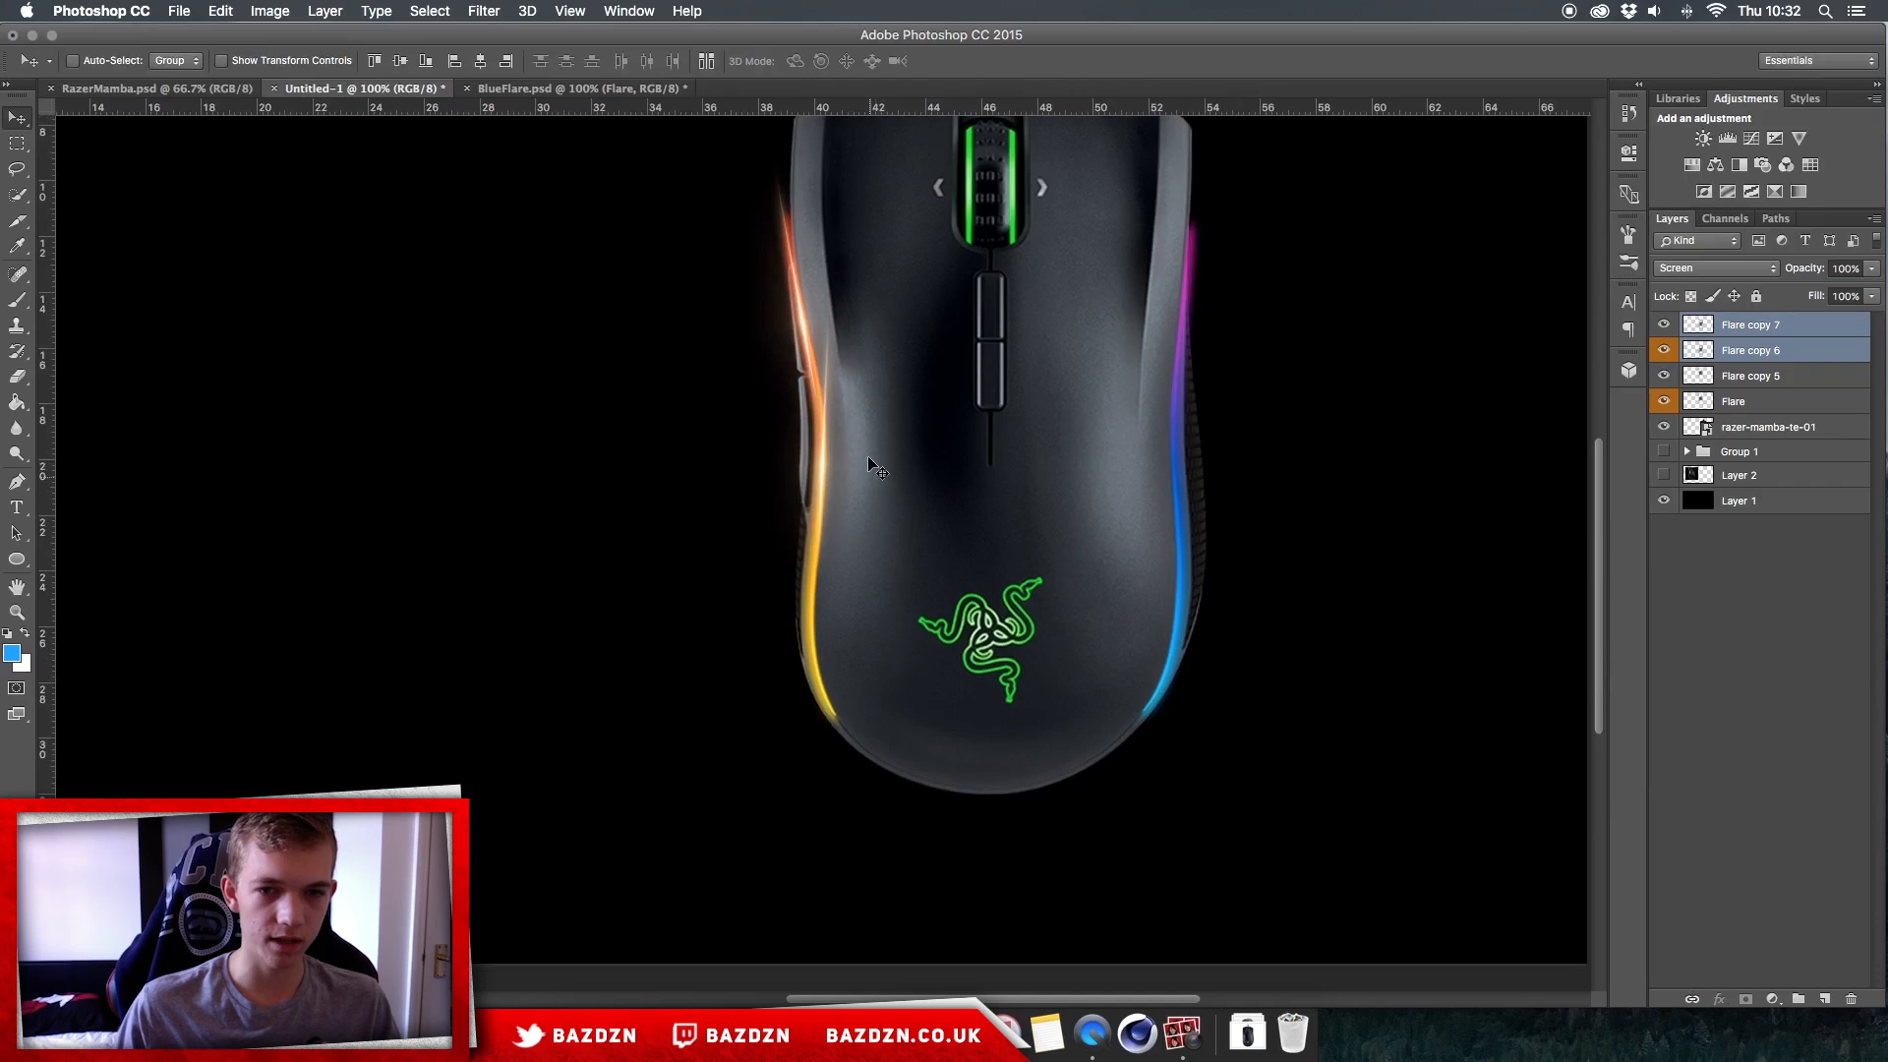
pyautogui.moveTo(862, 442); pyautogui.dragTo(847, 665)
pyautogui.hotkey('ctrl', 't')
pyautogui.moveTo(1205, 657)
pyautogui.mouseDown()
pyautogui.moveTo(1208, 576)
pyautogui.moveTo(1203, 656)
pyautogui.mouseUp()
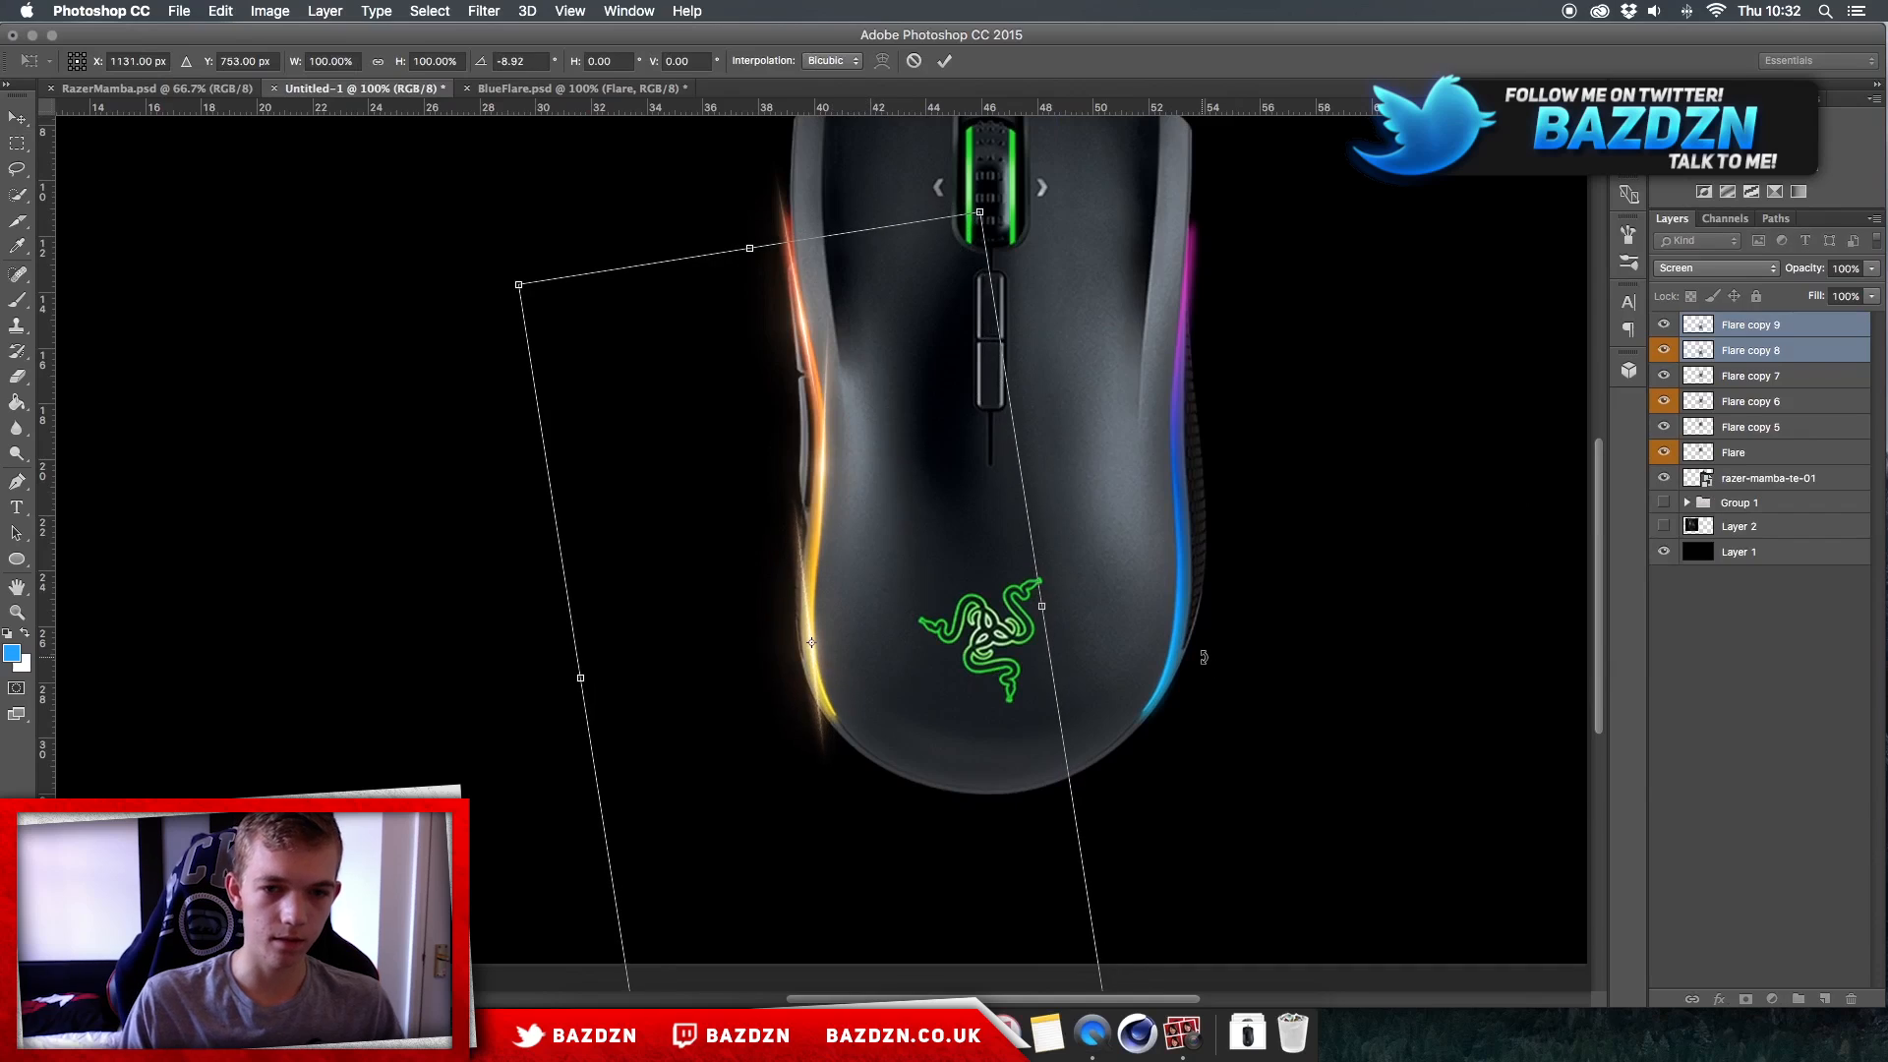
pyautogui.press('Return')
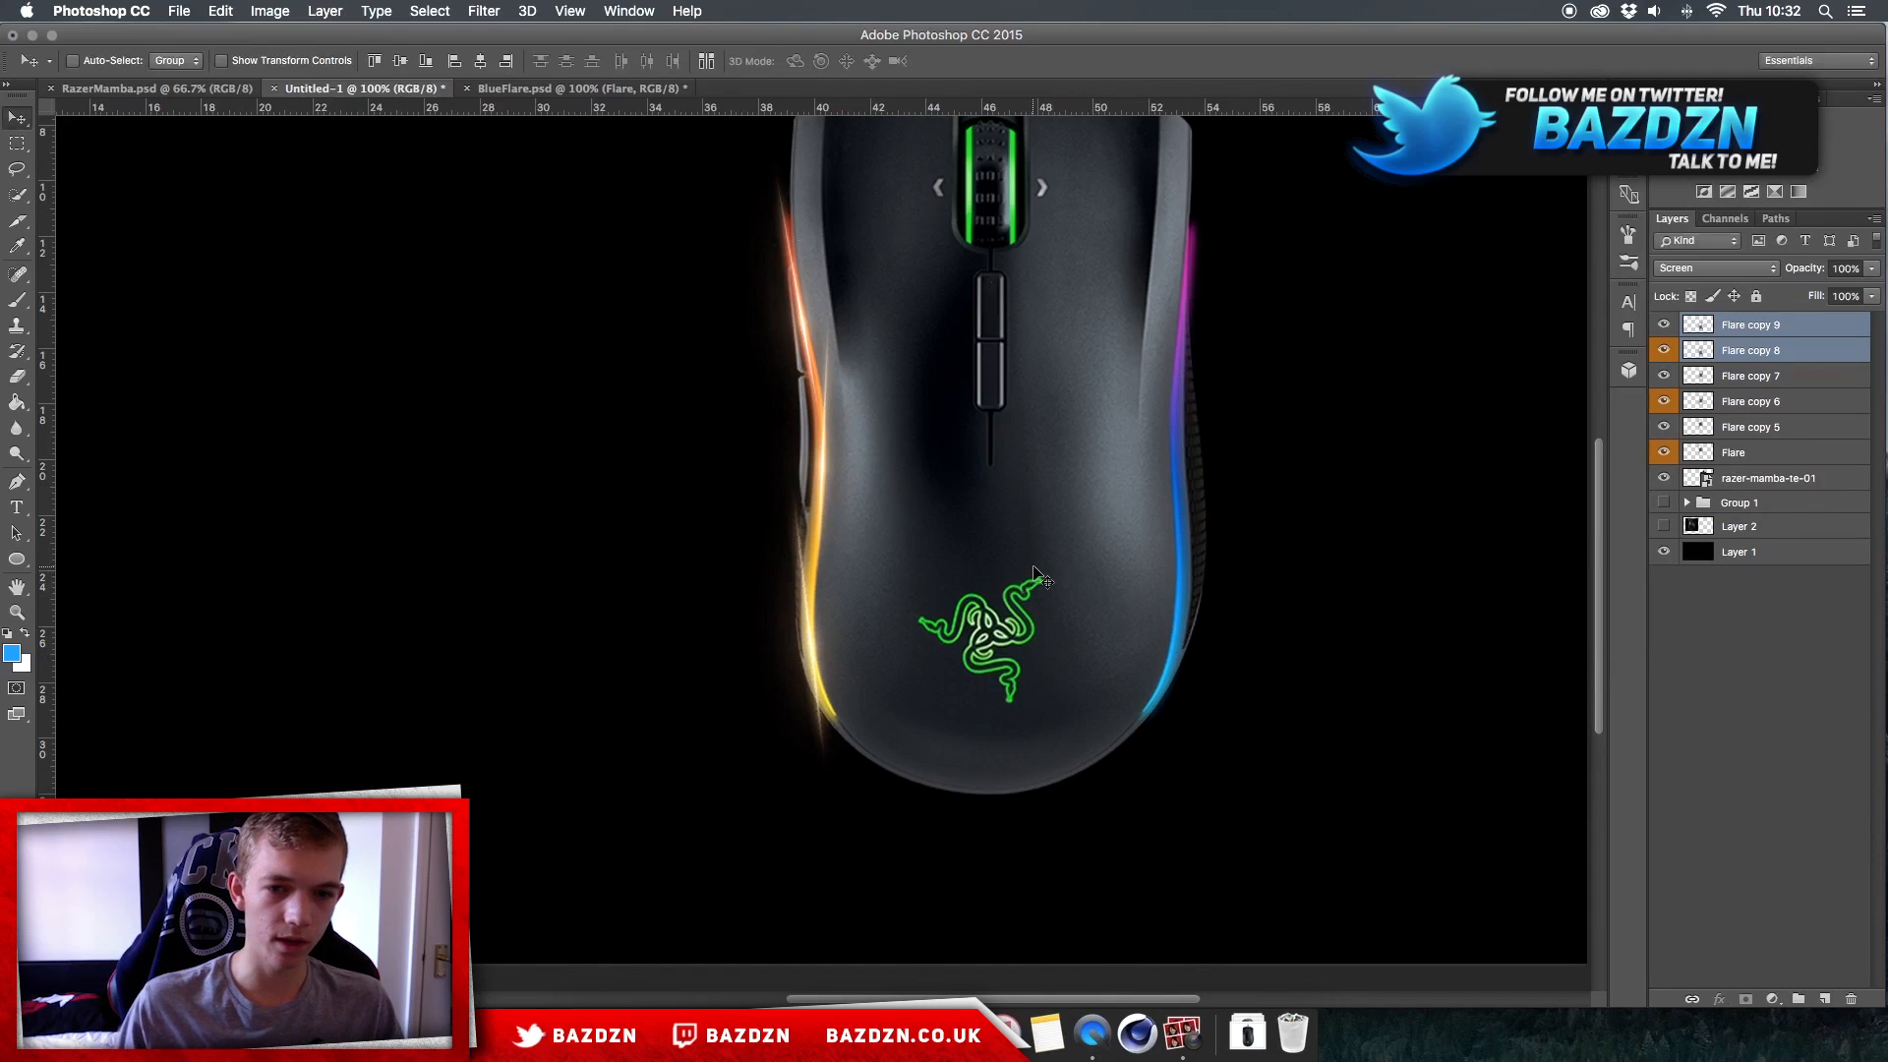
# Step: Rotate the yellow-section flare pair by 5.84 degrees and nudge it onto the left light strip
pyautogui.hotkey('ctrl', 't')
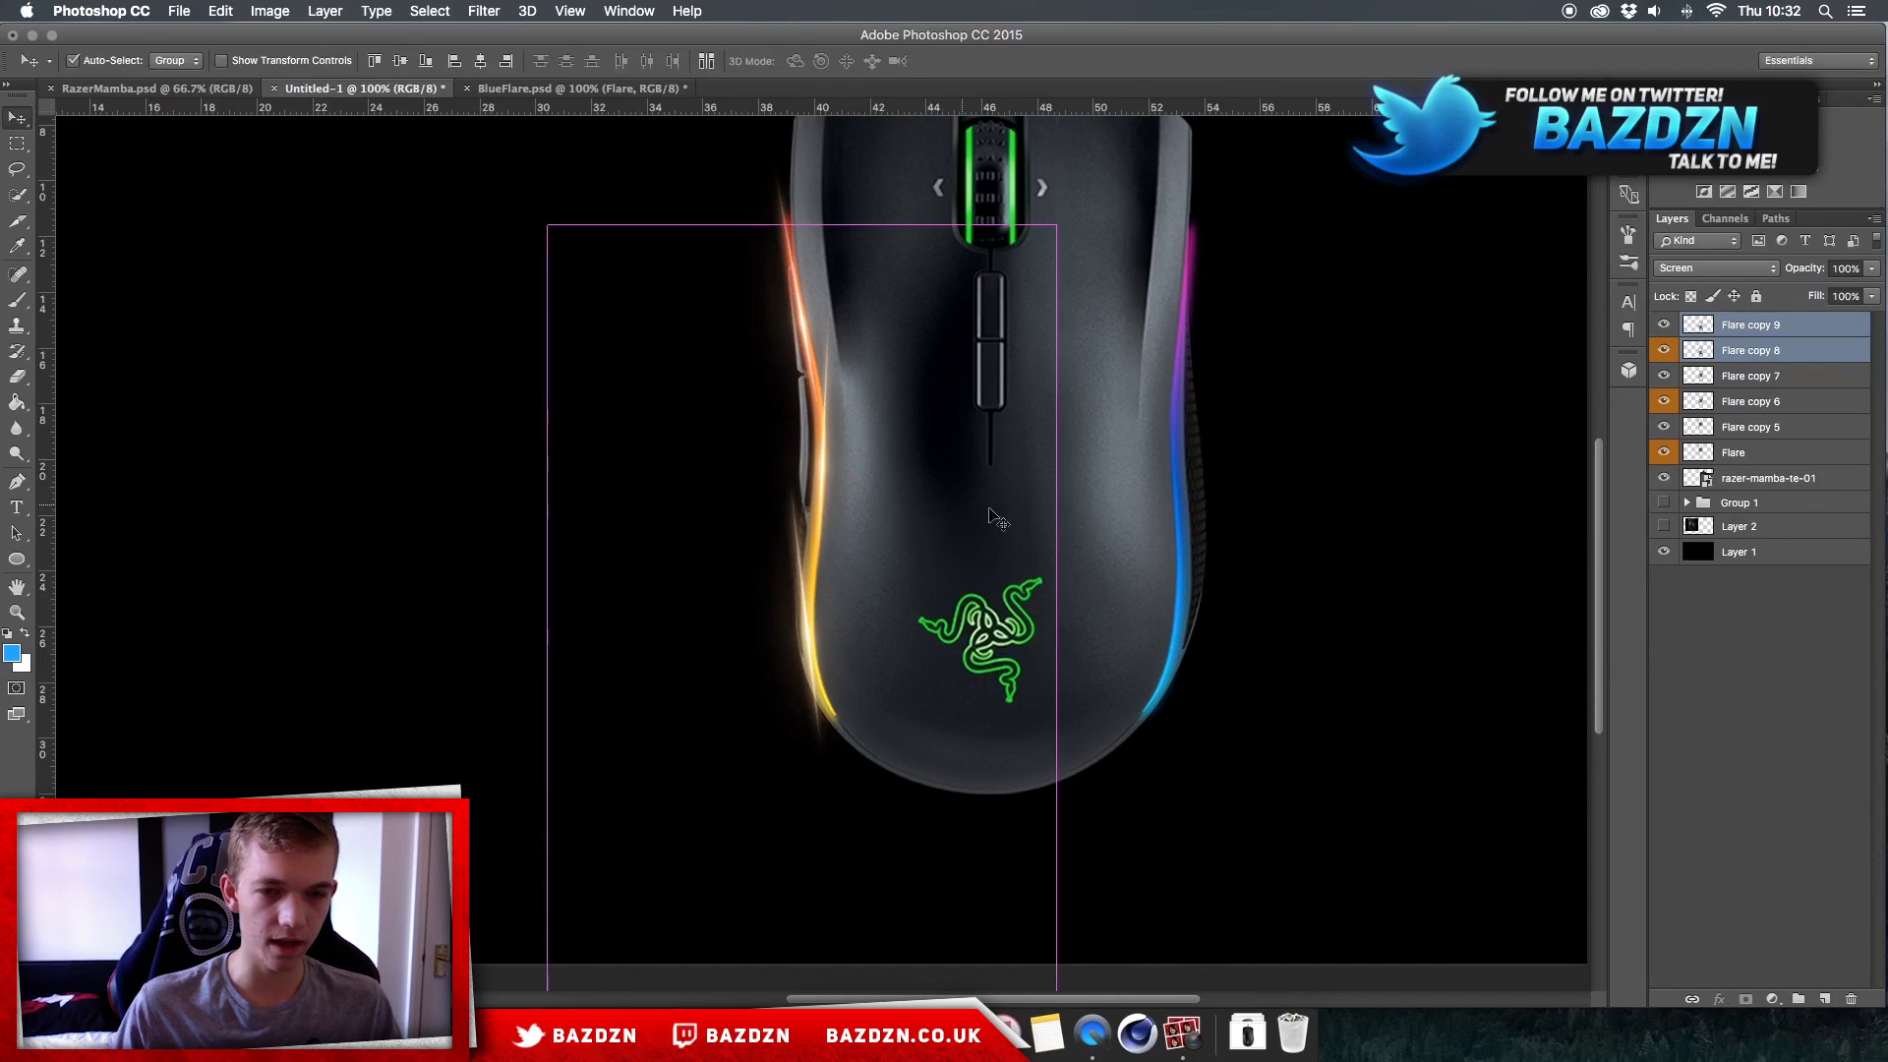
pyautogui.moveTo(1194, 541); pyautogui.dragTo(1202, 552)
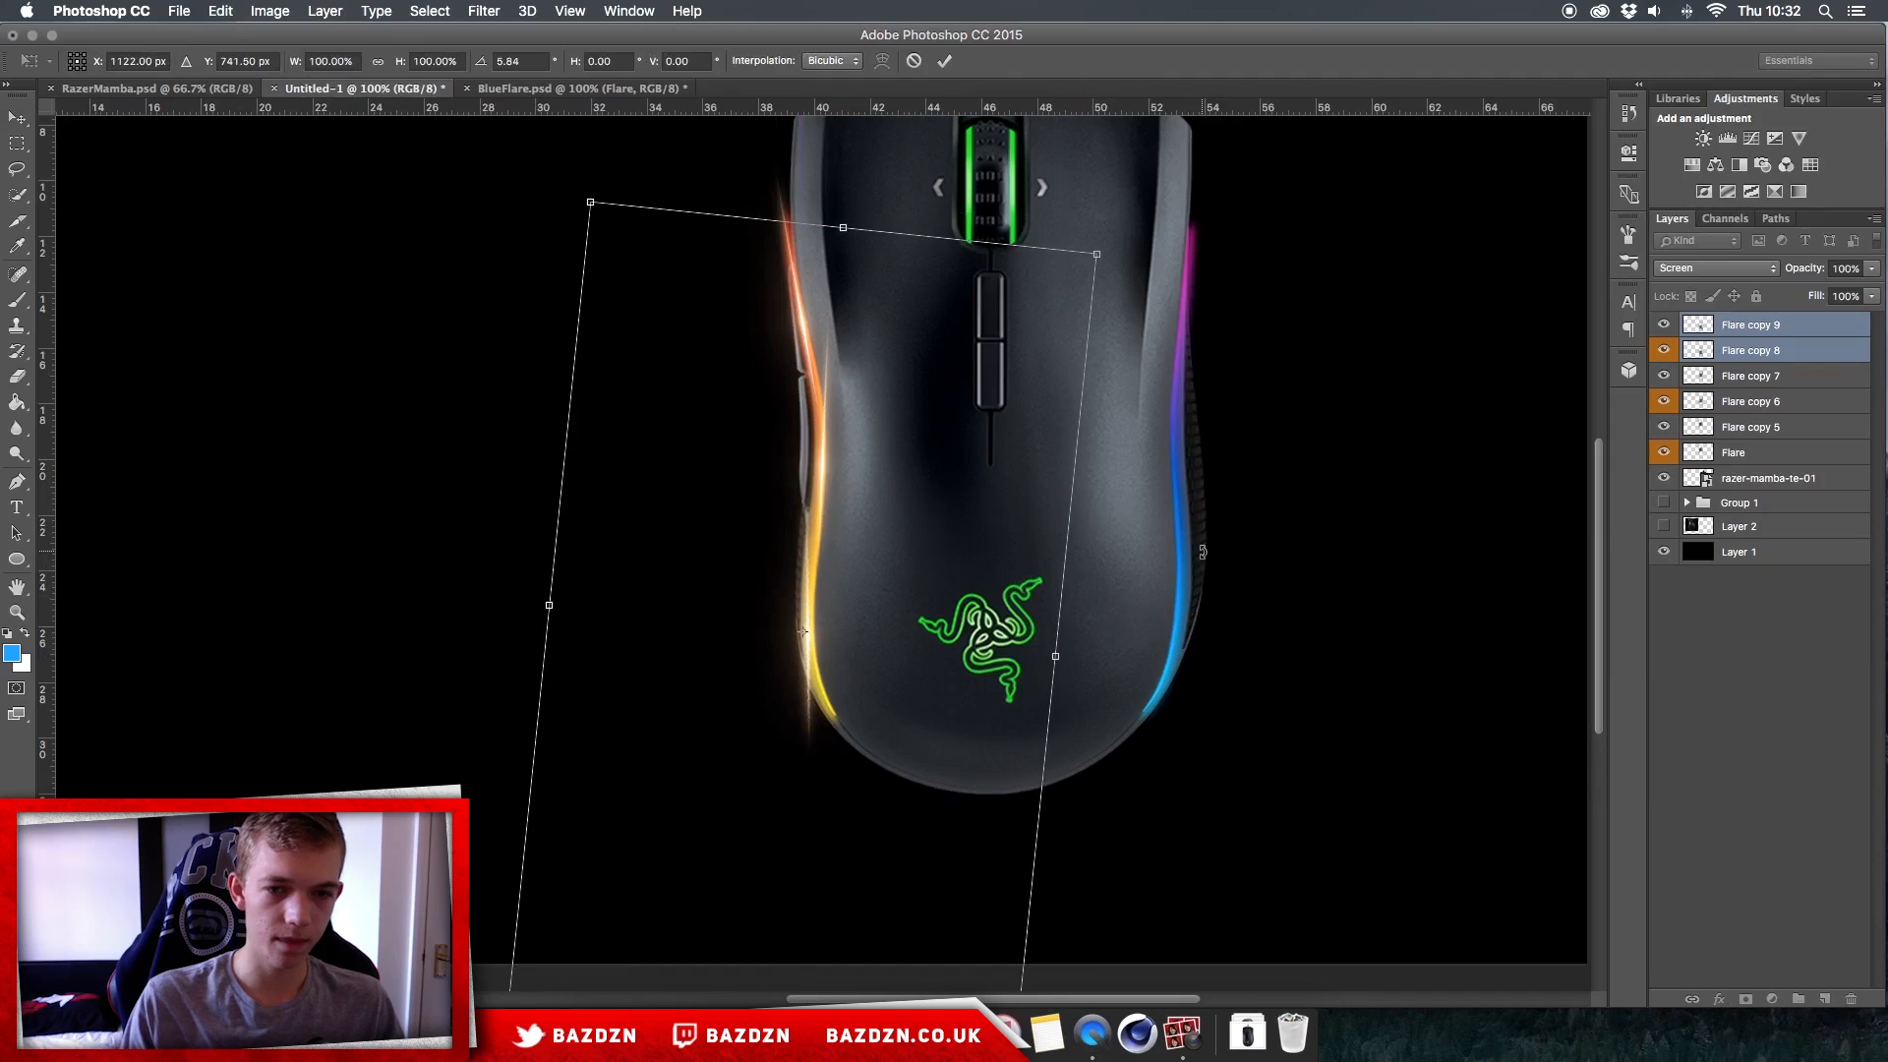
pyautogui.press('Return')
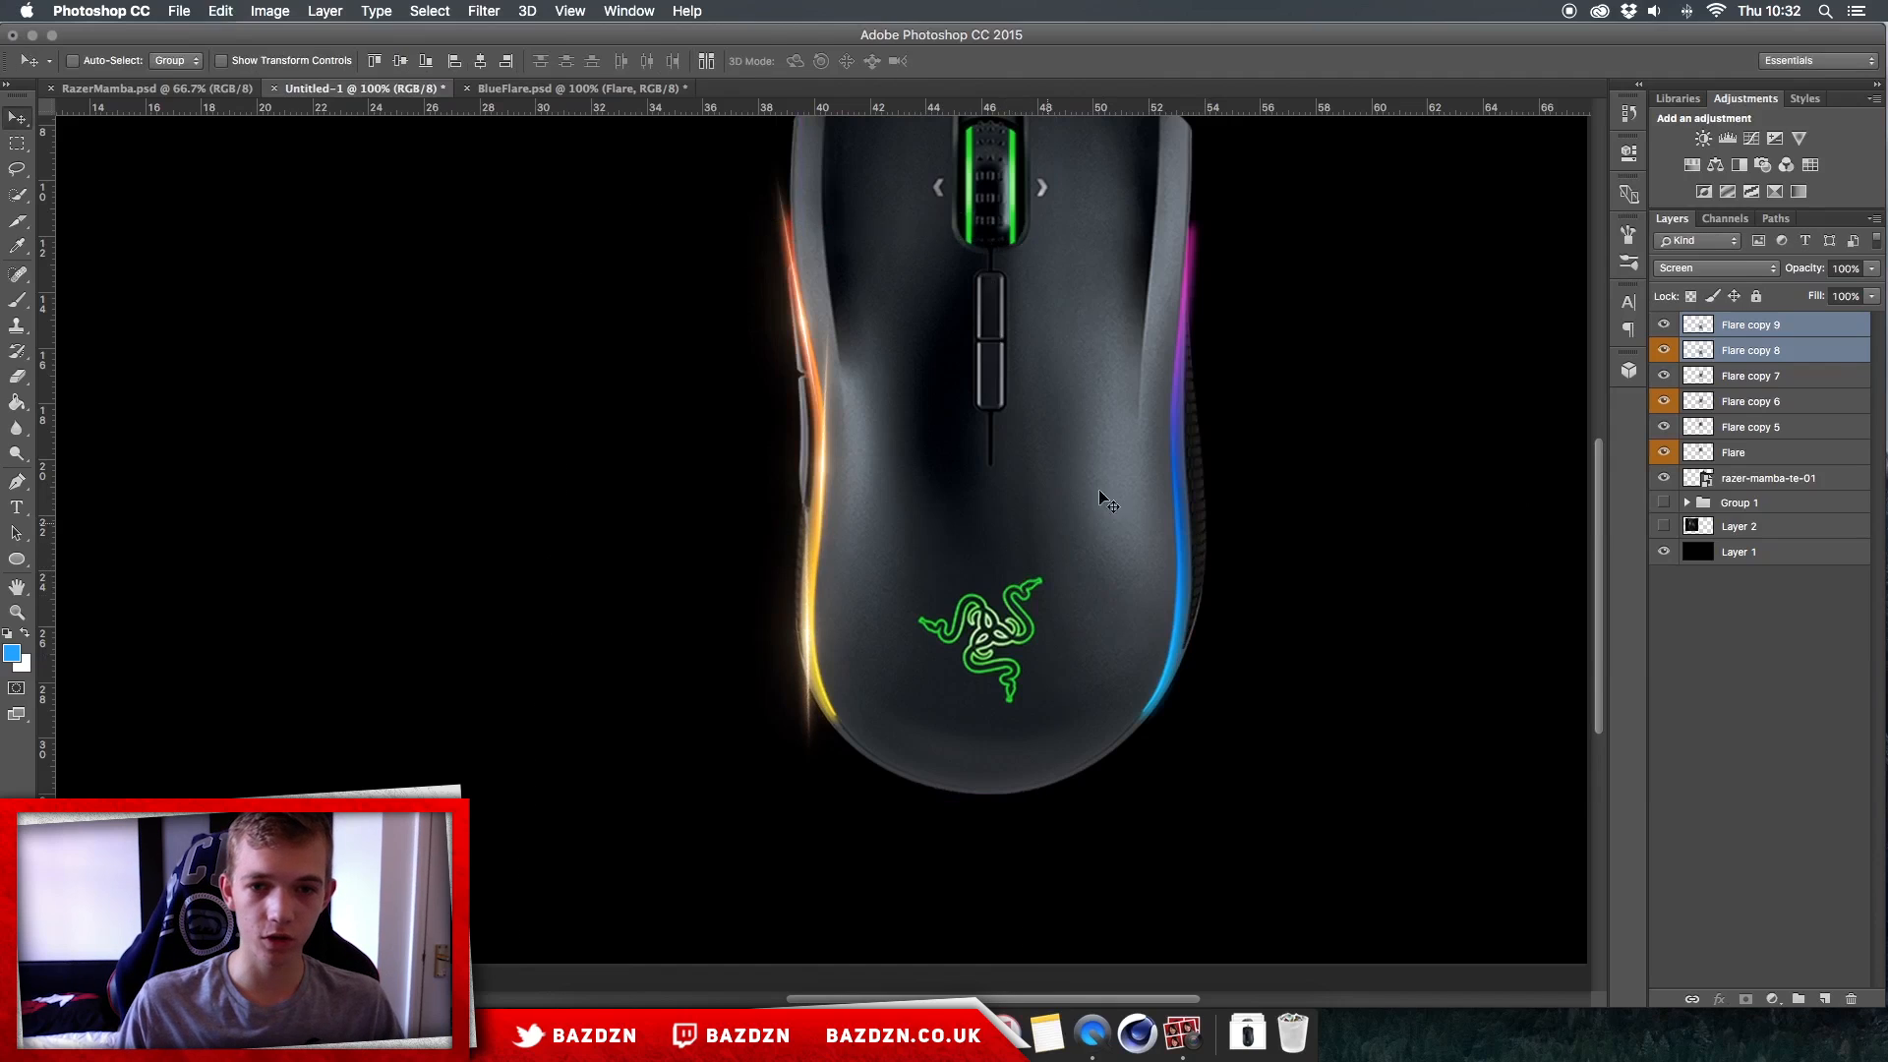
pyautogui.press('super+plus')
pyautogui.hscroll(5, 1251, 360)
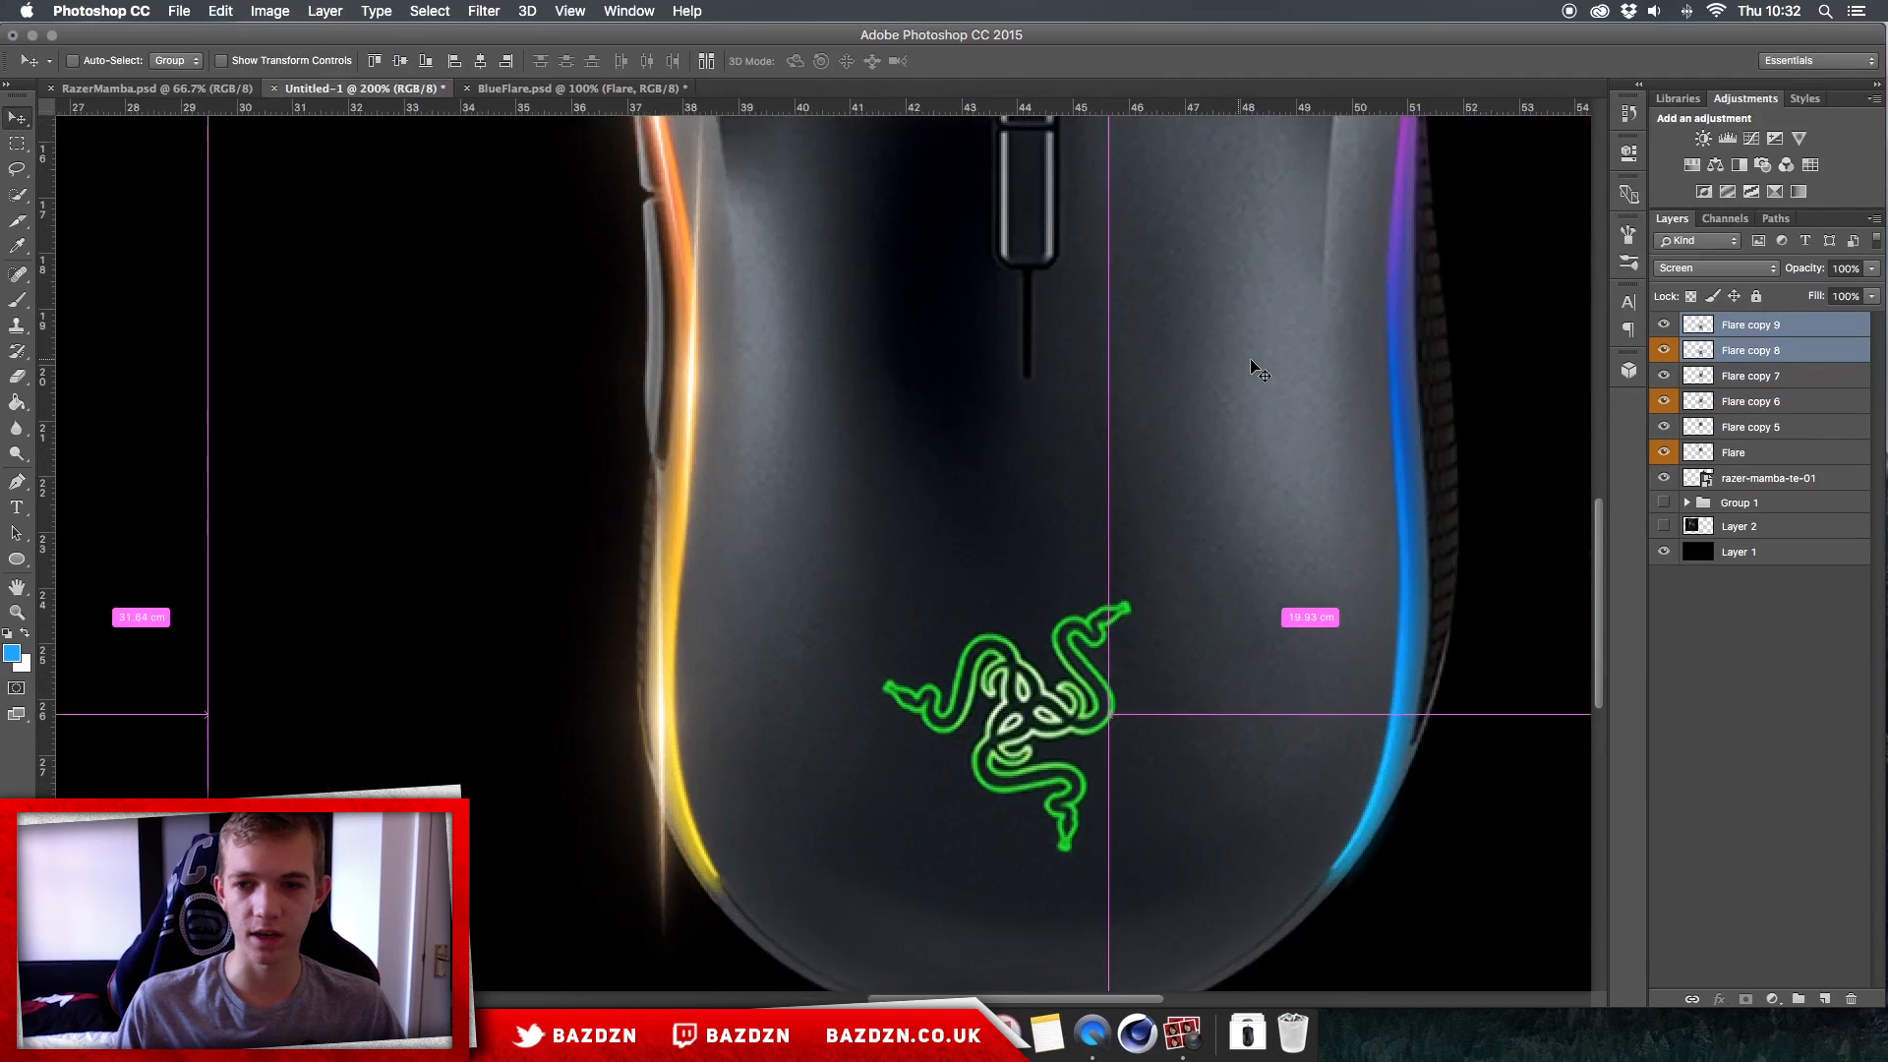
pyautogui.press('super+minus')
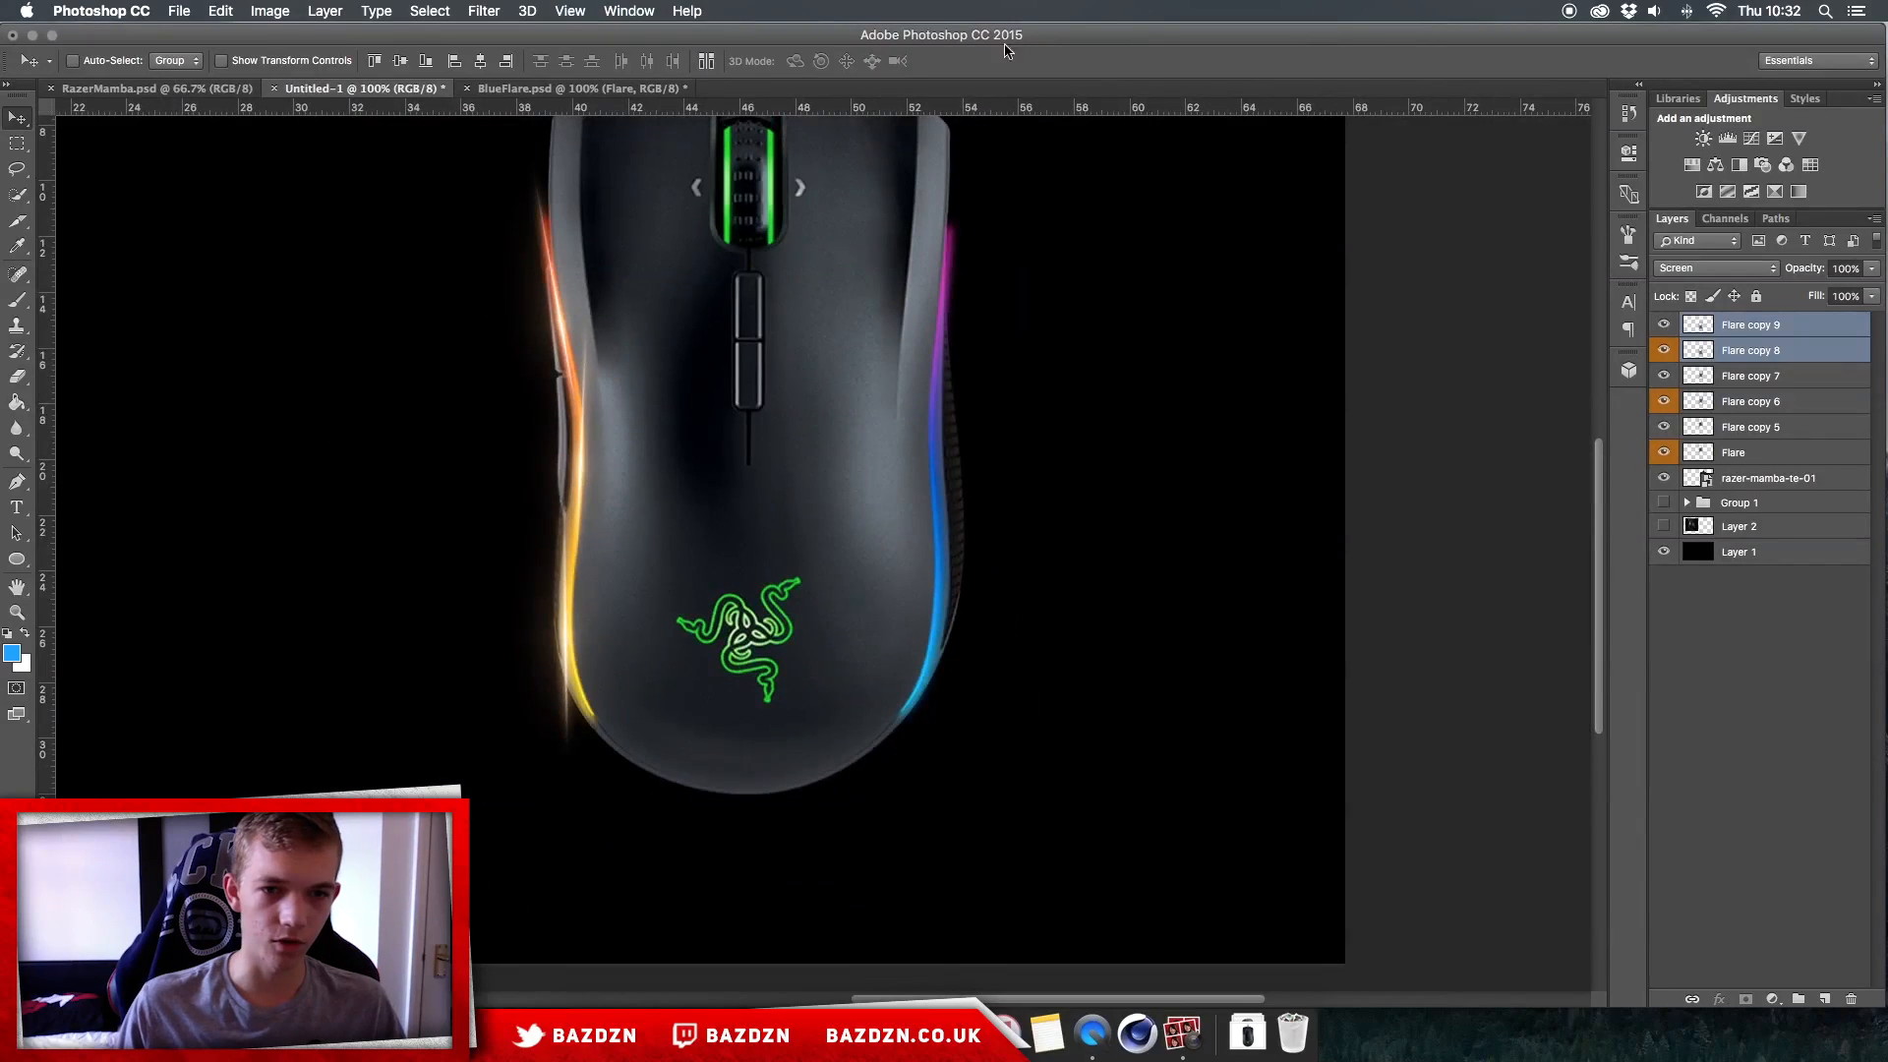
pyautogui.moveTo(602, 636); pyautogui.dragTo(601, 637)
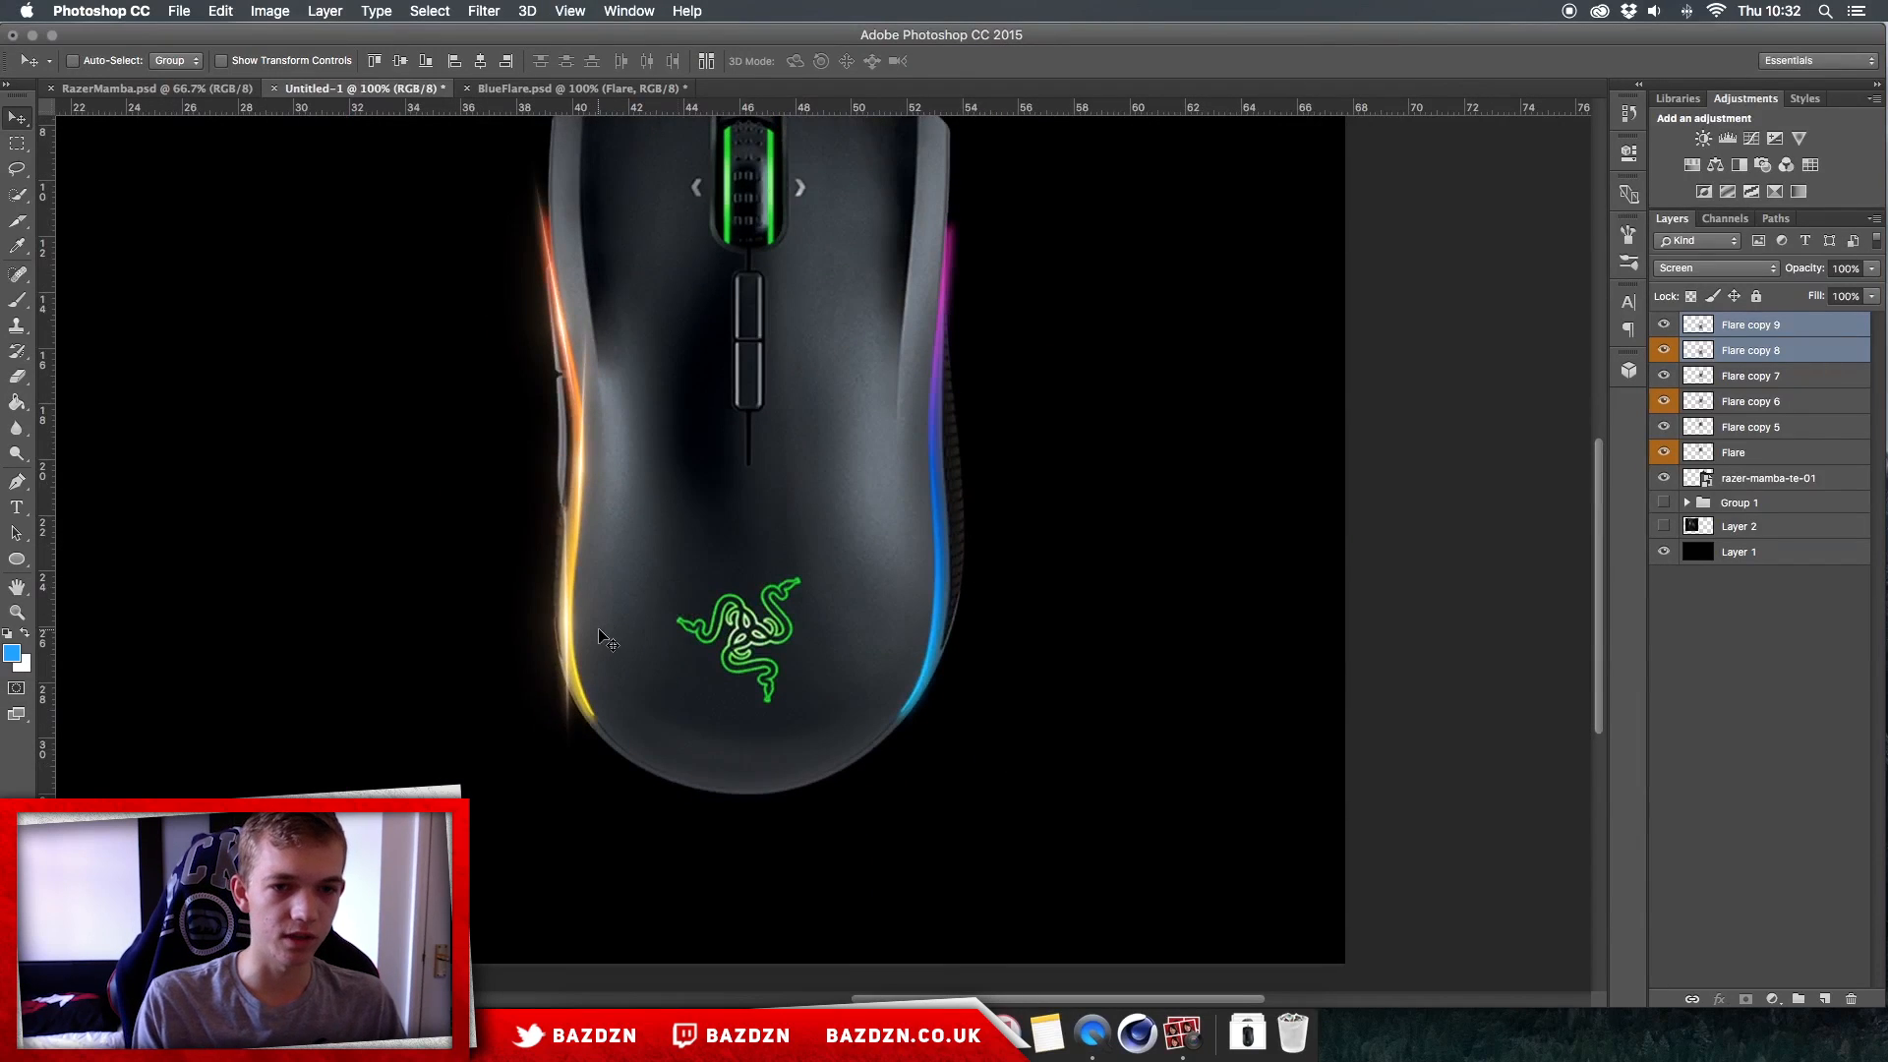
pyautogui.press('super+minus')
pyautogui.press('super+plus')
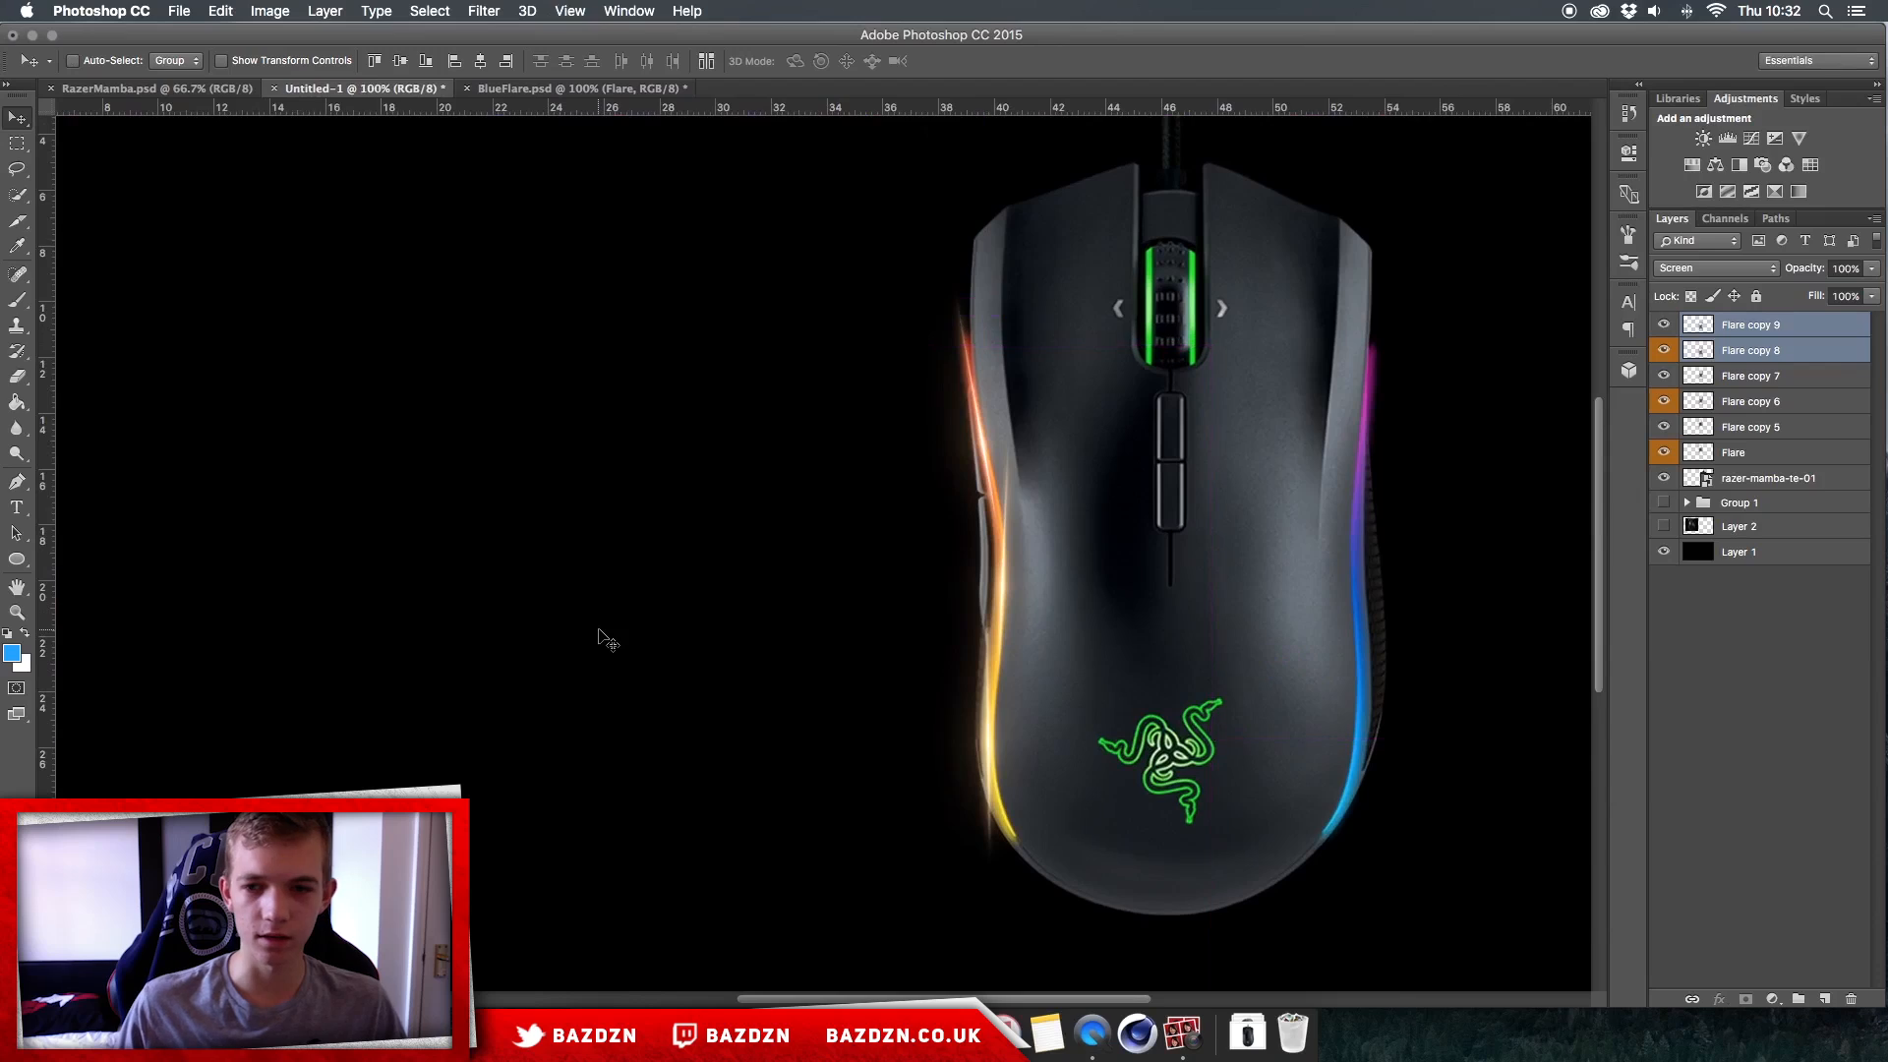
pyautogui.hscroll(5, 599, 631)
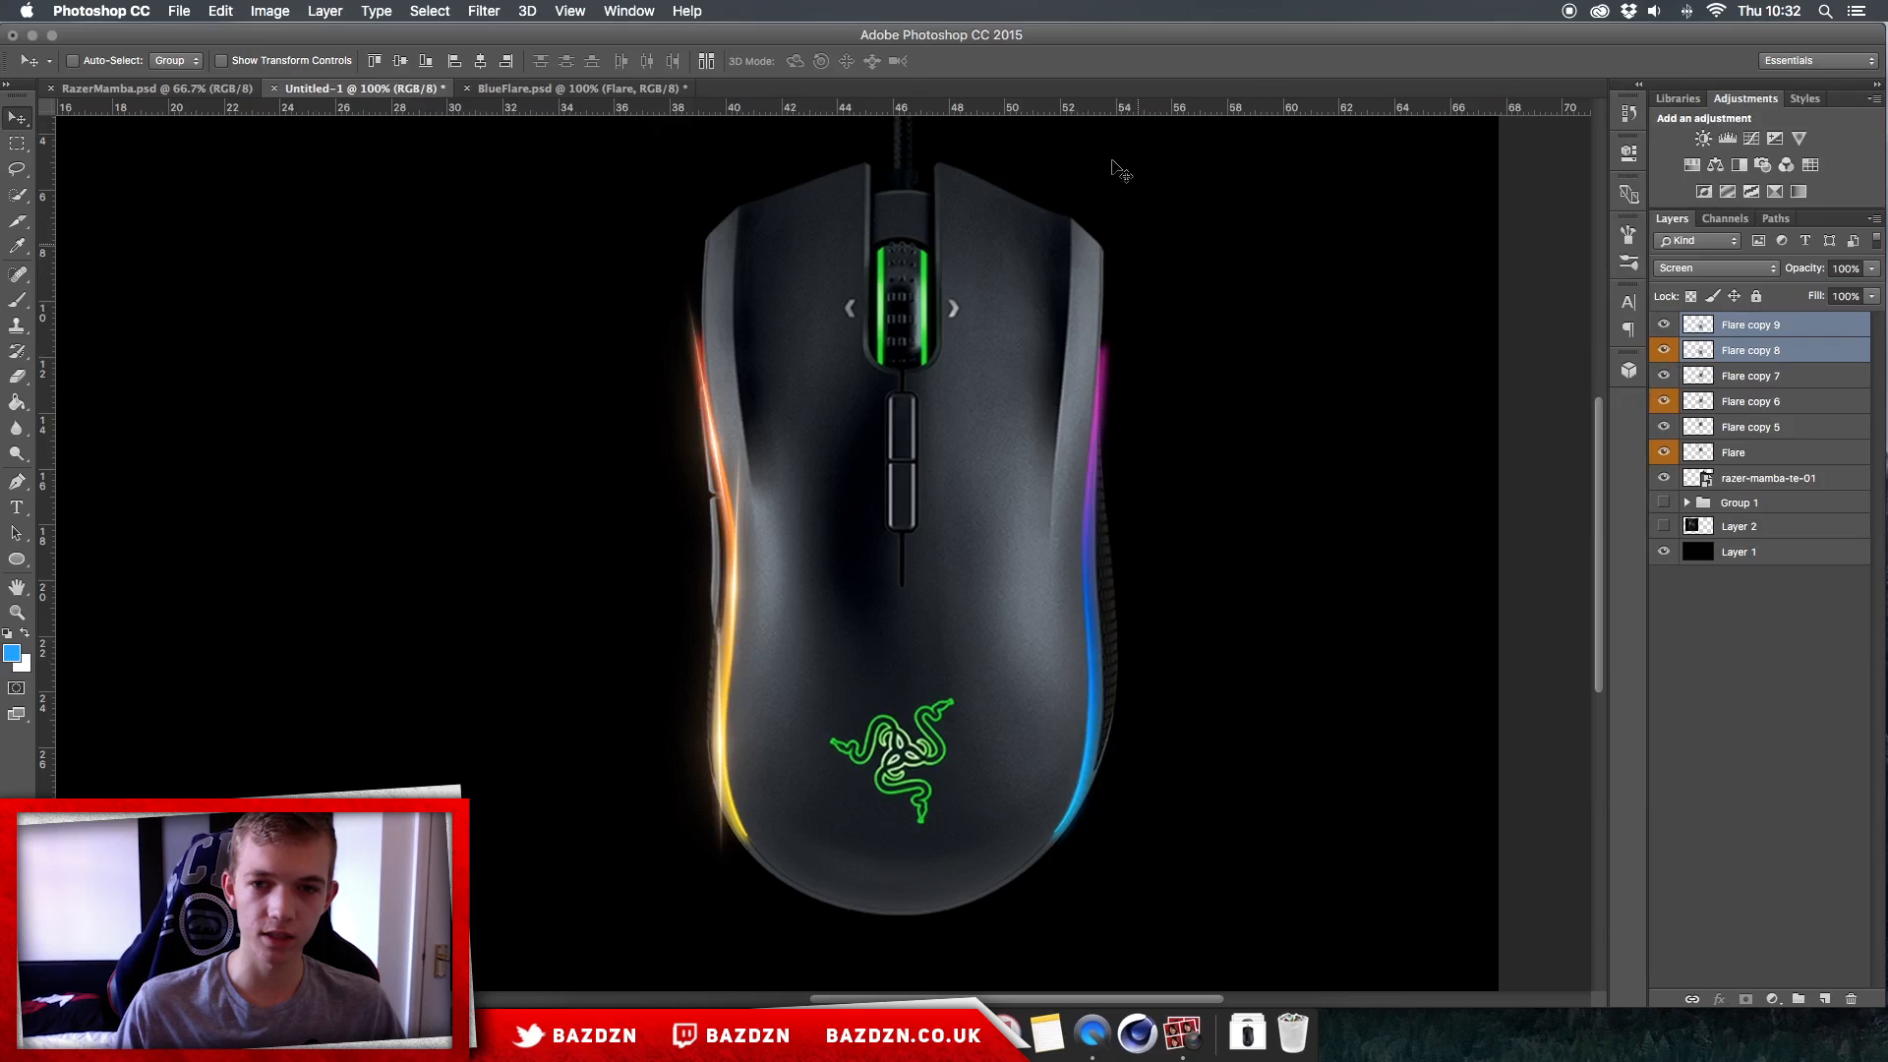
# Step: Bring the blue Flare layer from BlueFlare.psd into the Untitled-1 document and hide all the left-strip flare layers
pyautogui.click(521, 89)
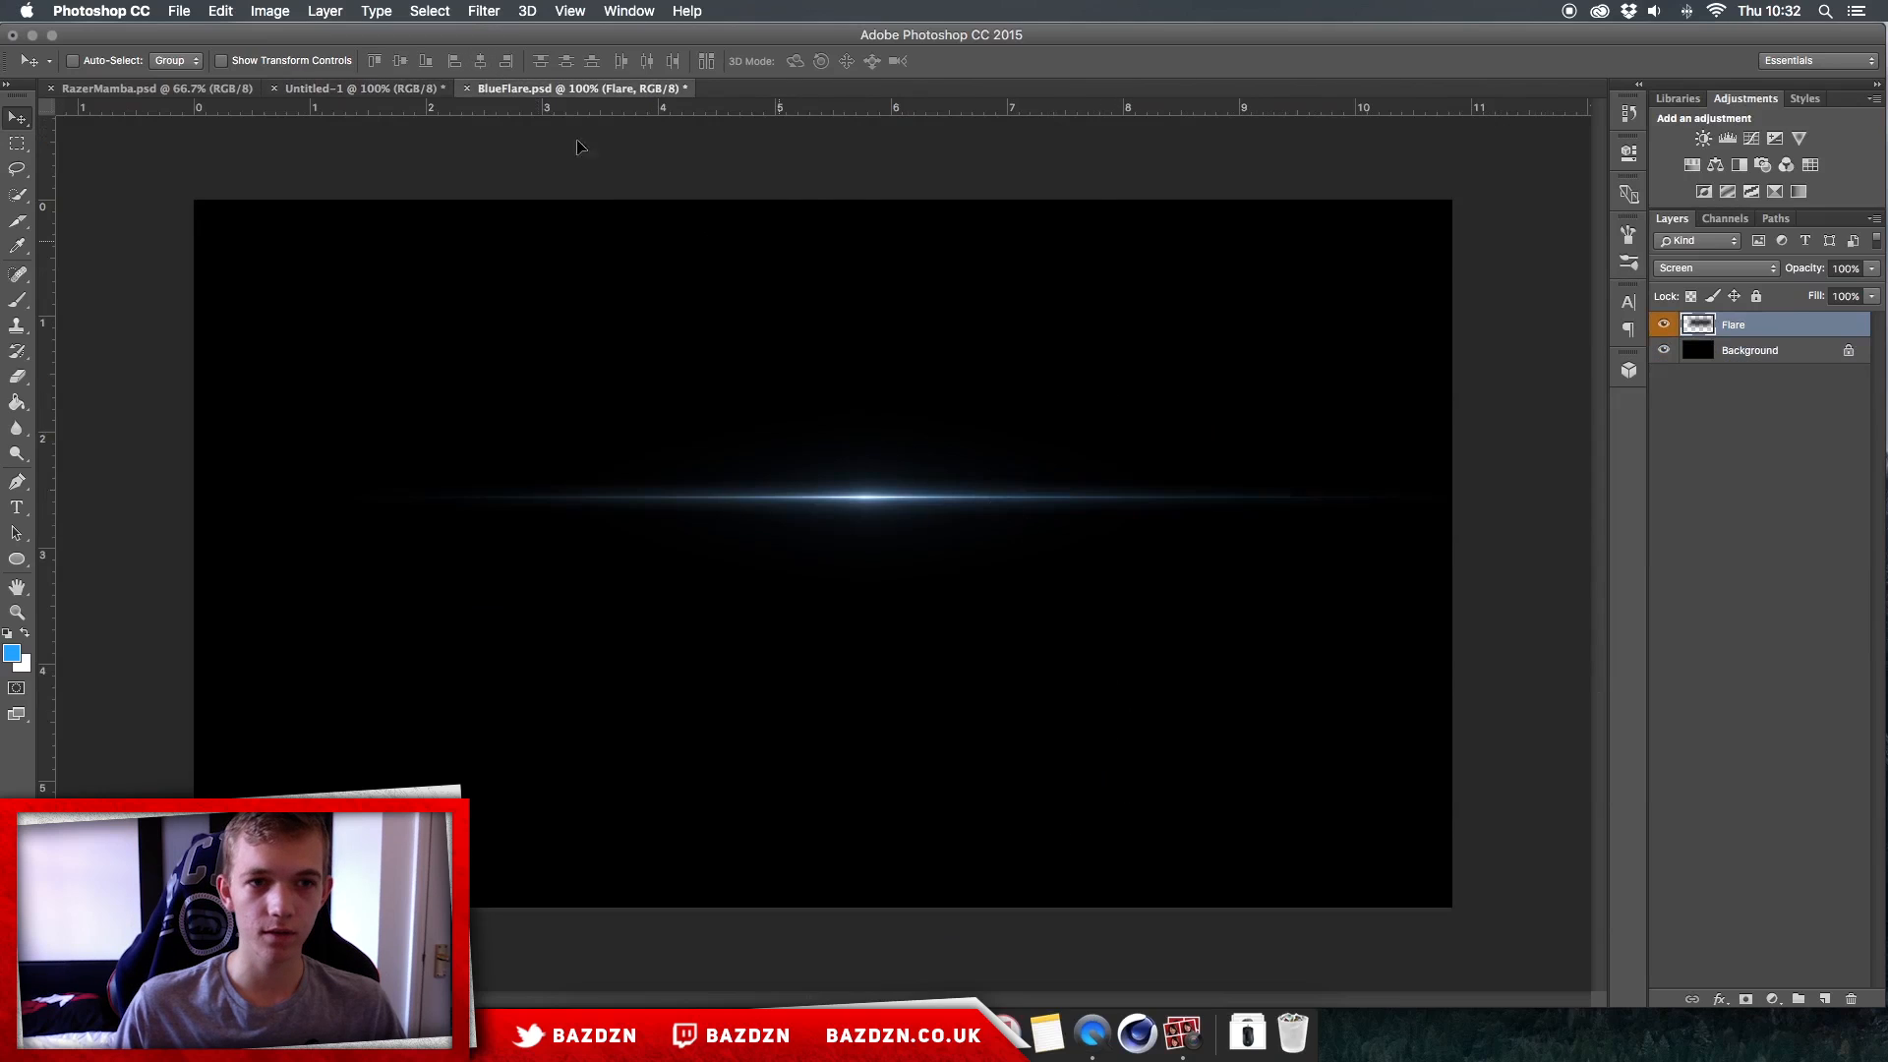
pyautogui.moveTo(386, 88); pyautogui.dragTo(841, 503)
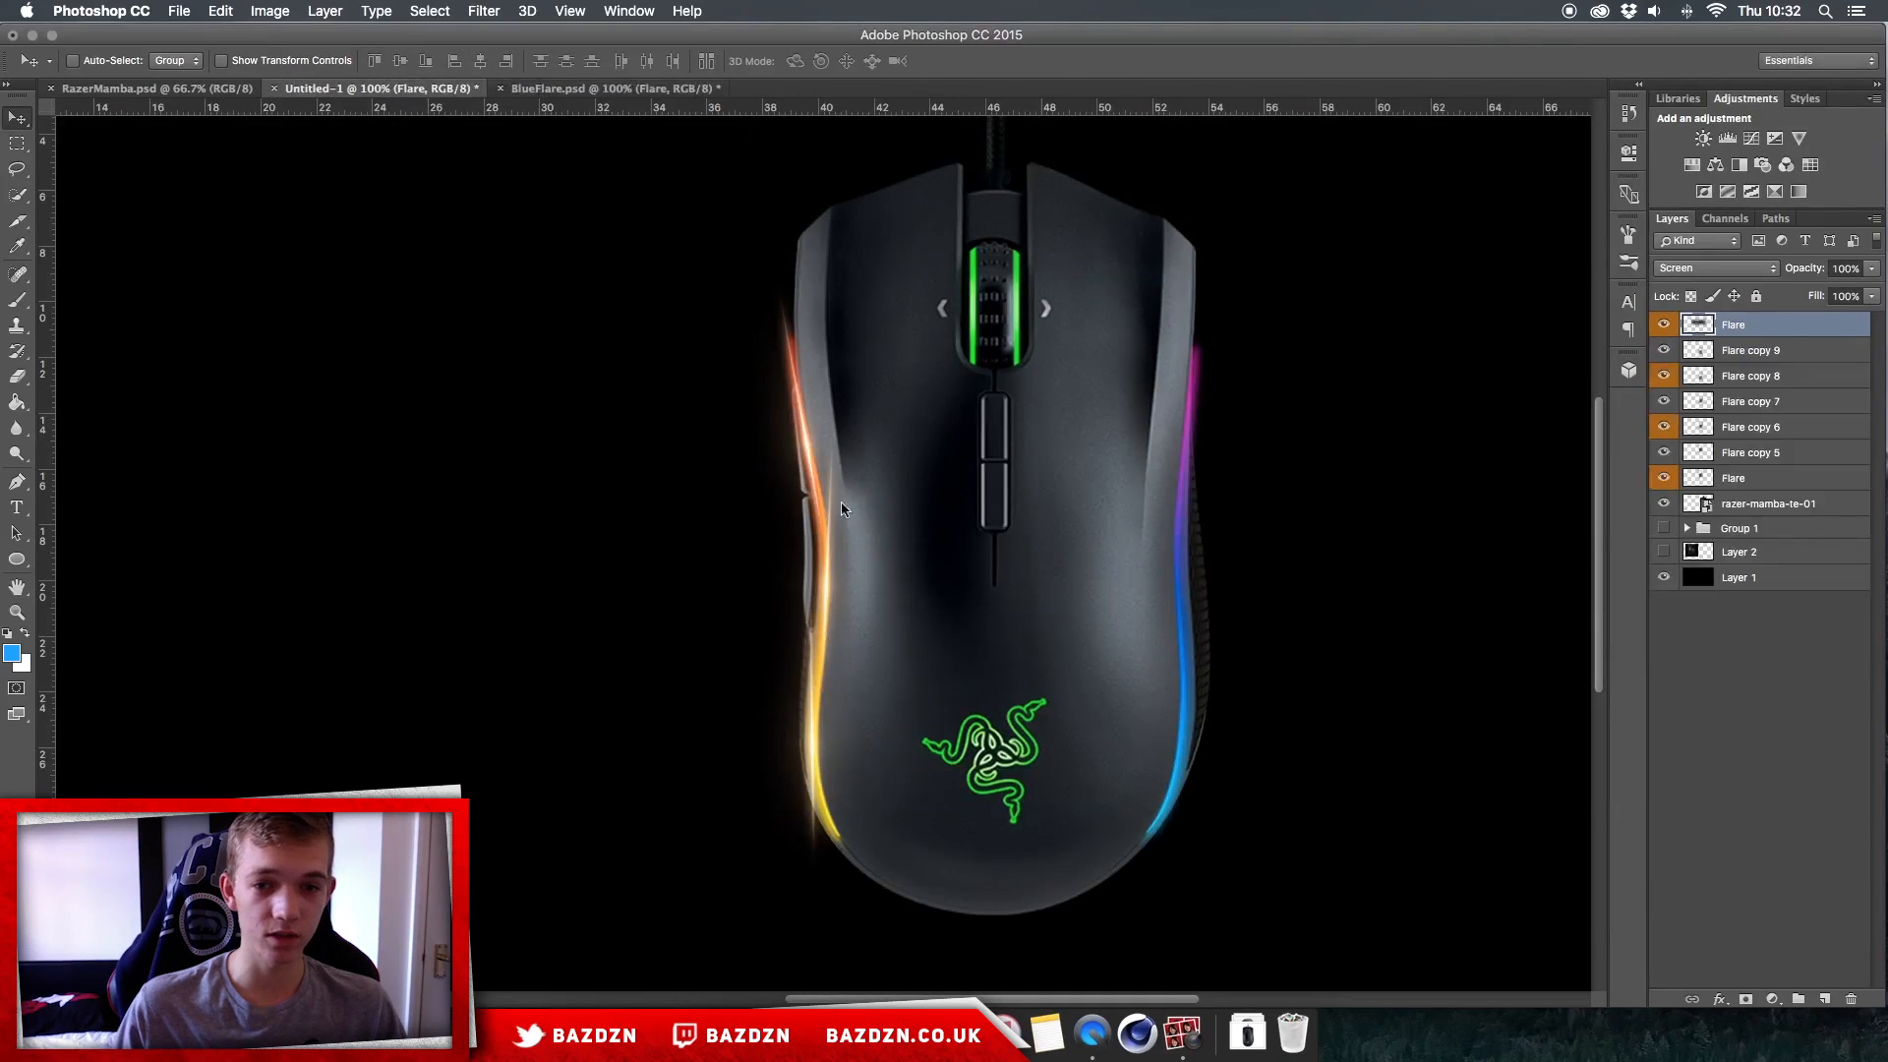
pyautogui.hscroll(5, 1097, 351)
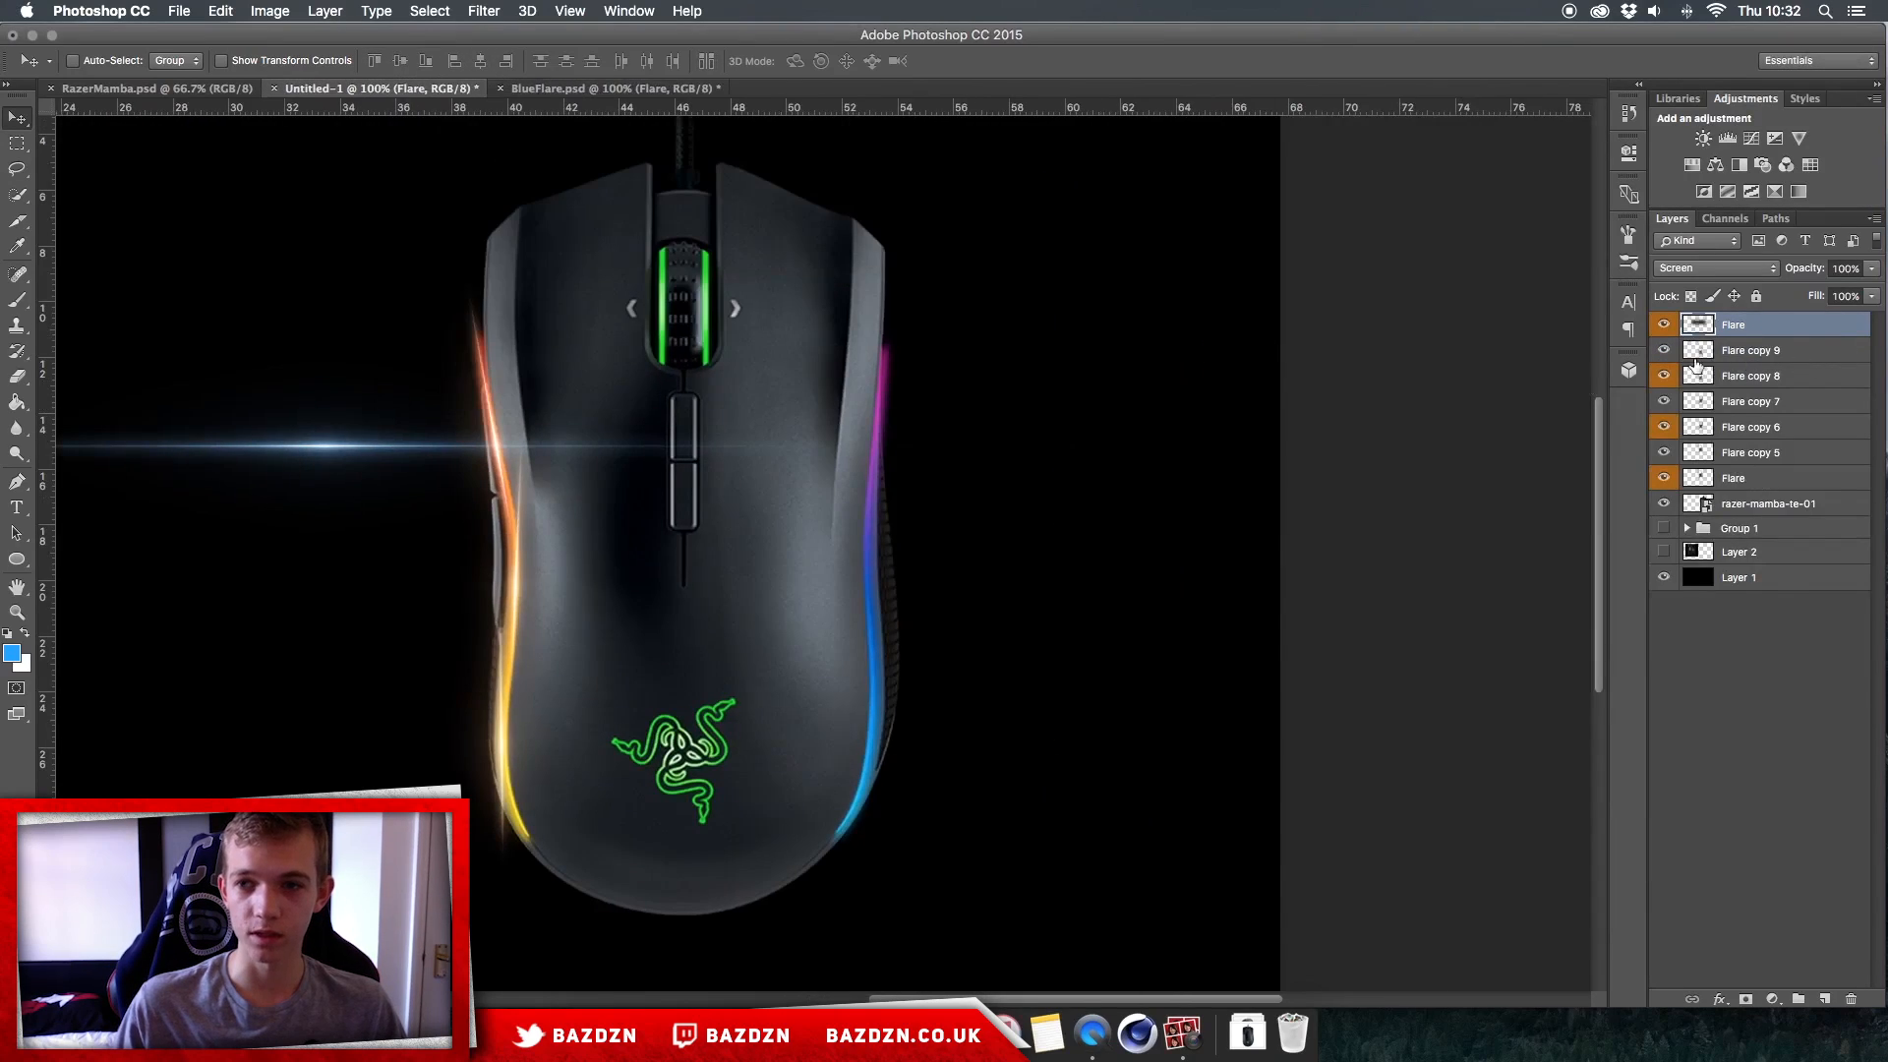
pyautogui.moveTo(1664, 374); pyautogui.dragTo(1682, 524)
pyautogui.click(1663, 505)
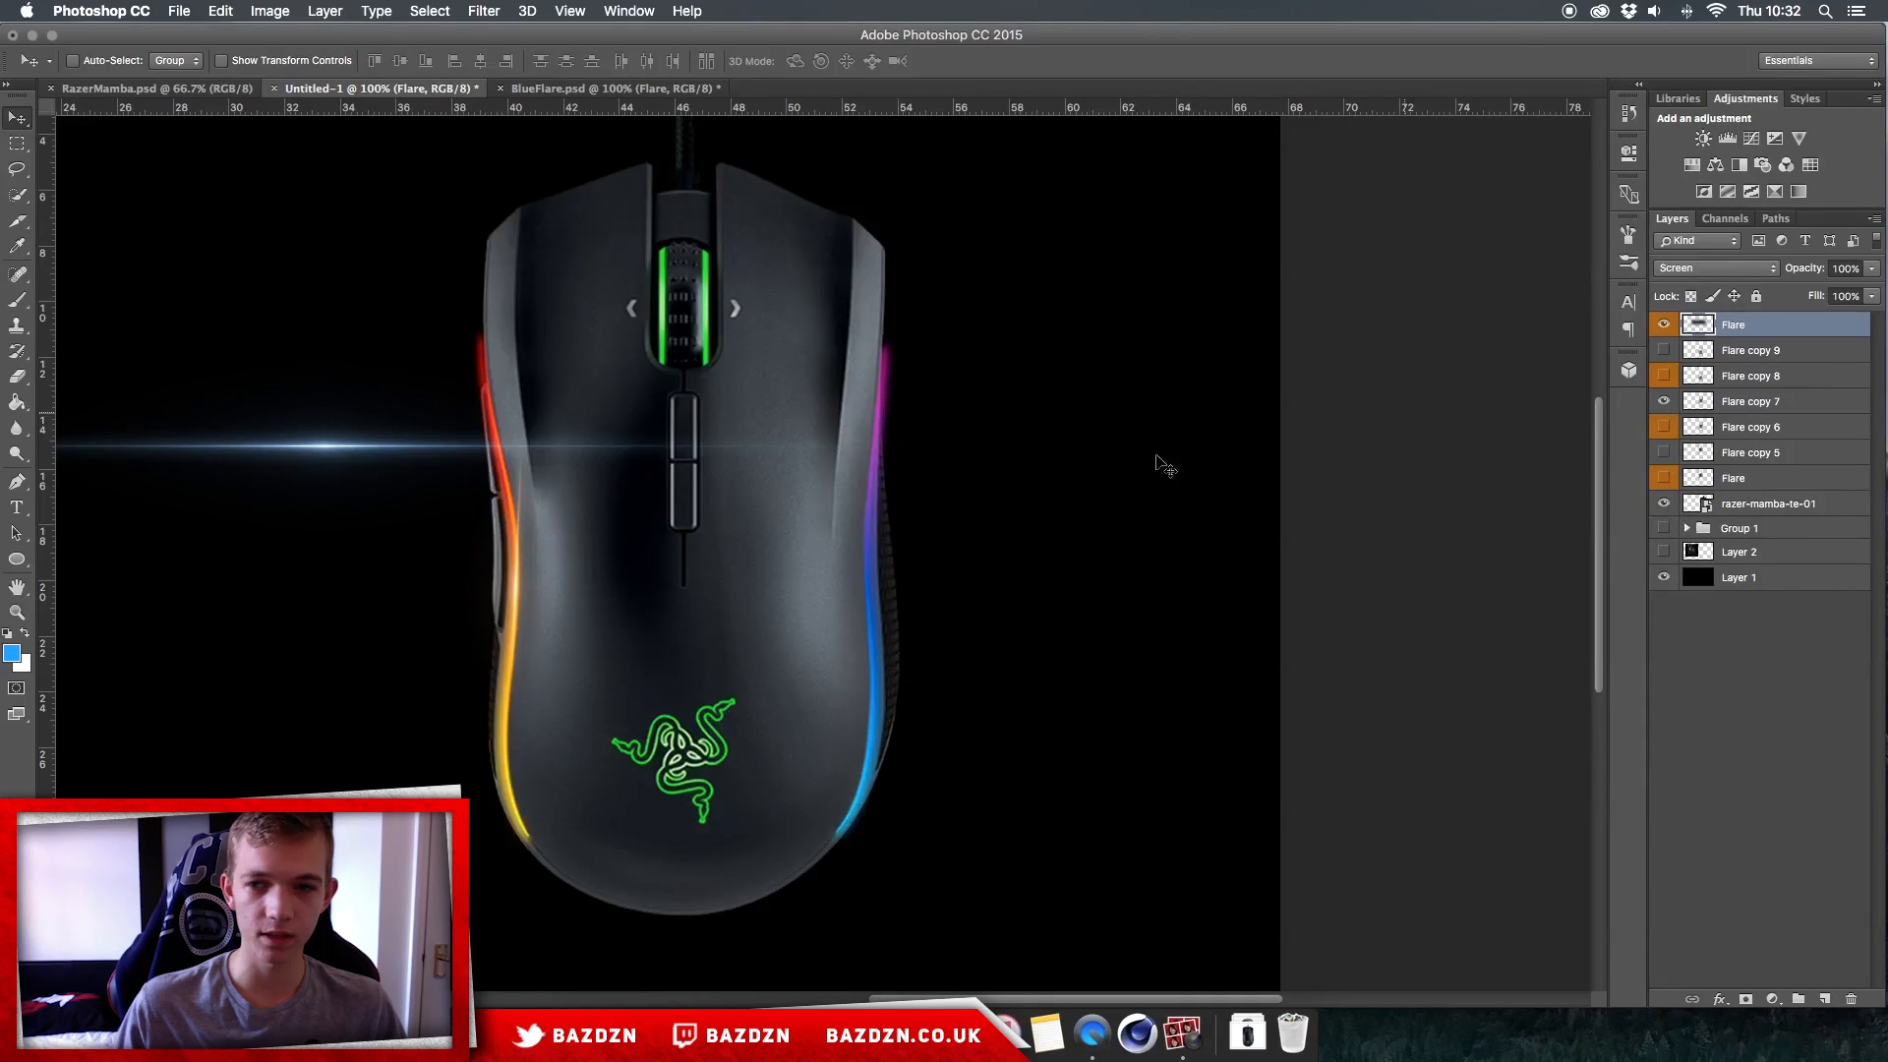
pyautogui.click(1664, 401)
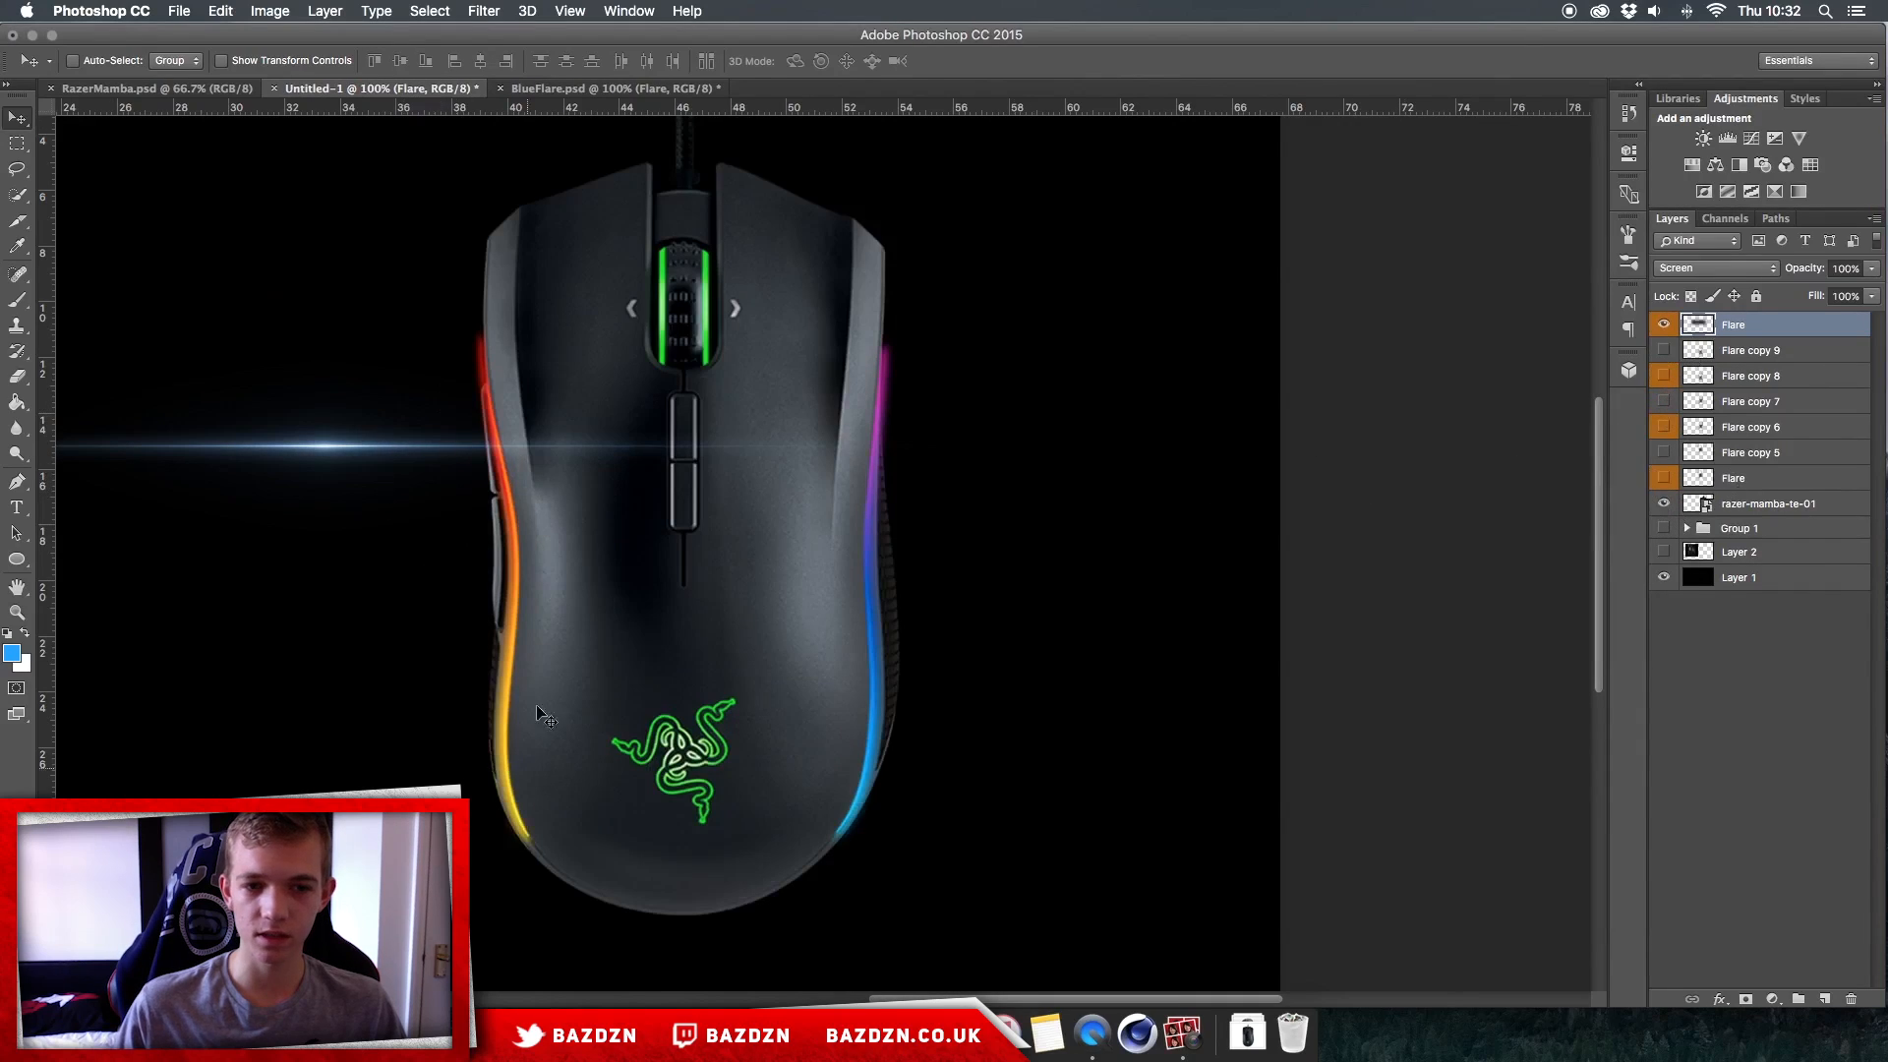
# Step: Scale the new blue flare down, rotate it upright and place it near the right light strip
pyautogui.press('super+t')
pyautogui.moveTo(830, 501); pyautogui.dragTo(1422, 547)
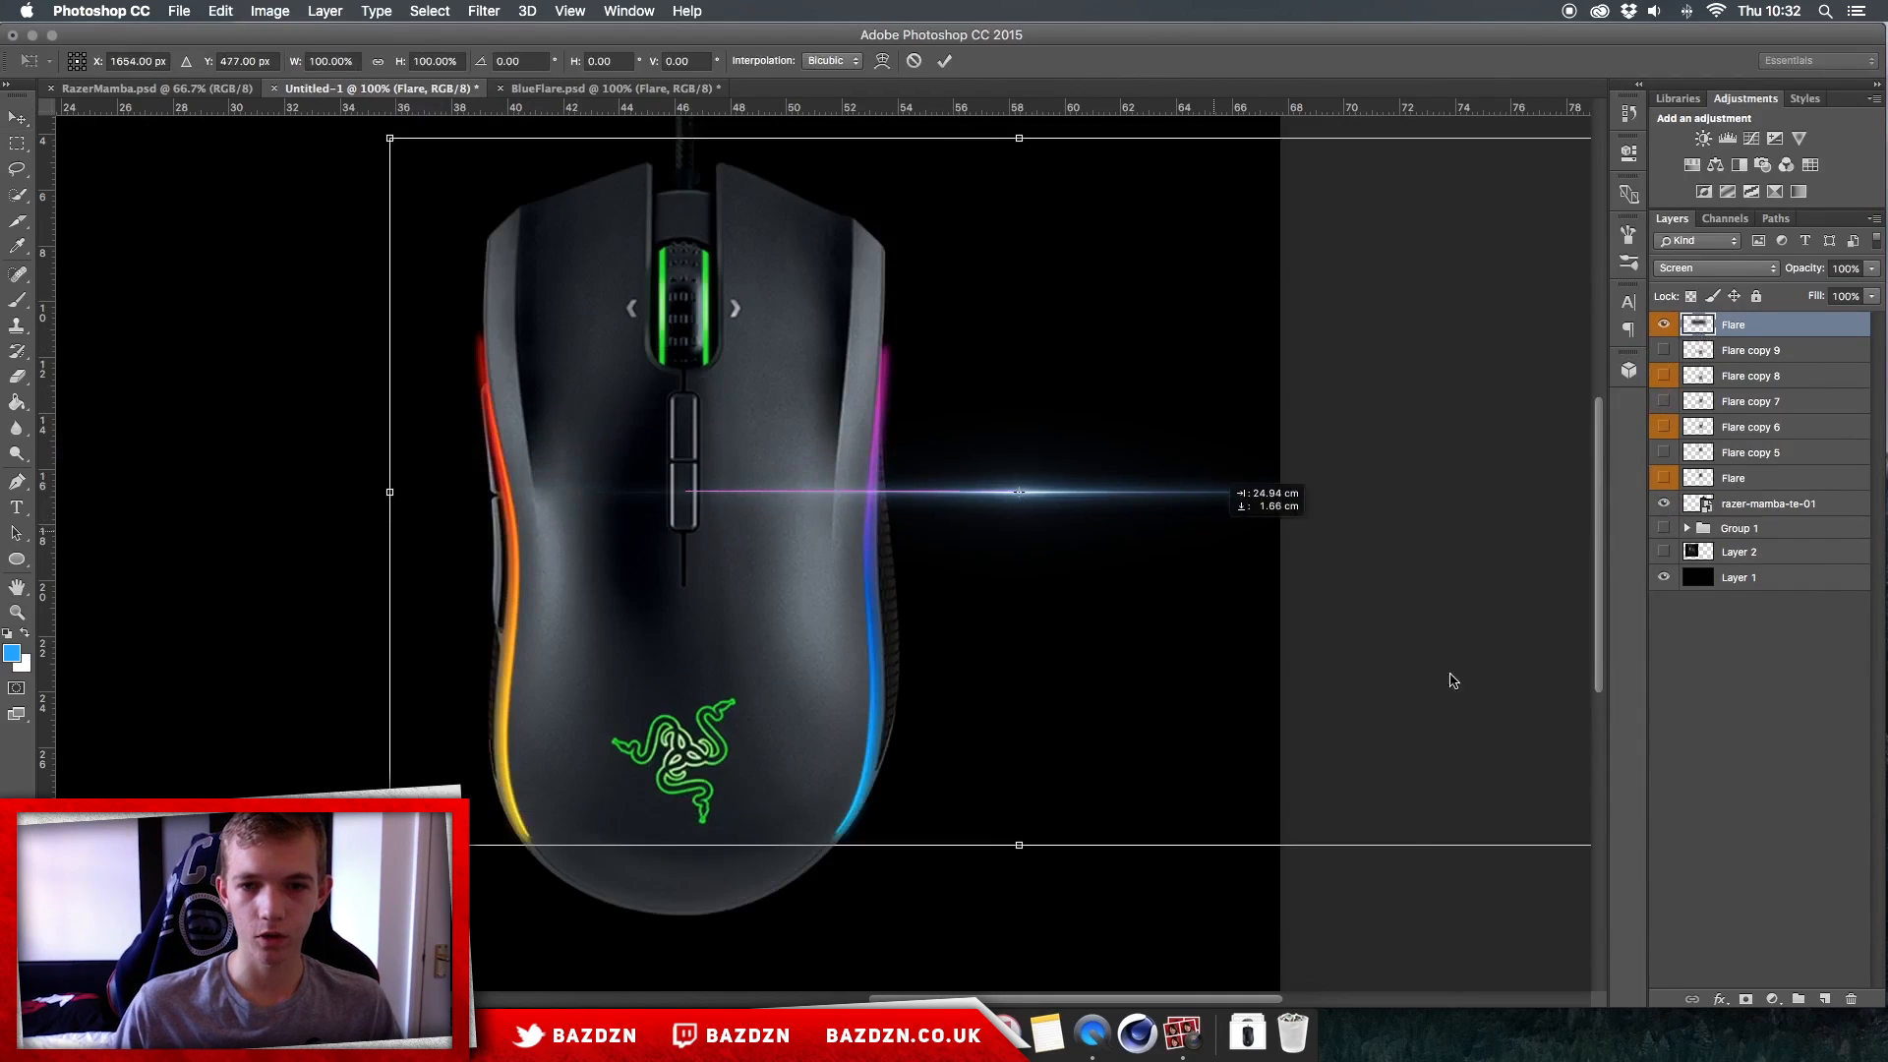
pyautogui.moveTo(389, 139); pyautogui.dragTo(1146, 876)
pyautogui.moveTo(1288, 782); pyautogui.dragTo(854, 532)
pyautogui.moveTo(1348, 612); pyautogui.dragTo(1338, 562)
pyautogui.press('Return')
# Step: Move the flare into the empty area beside the mouse and erase around its upper and lower ends
pyautogui.moveTo(979, 433)
pyautogui.mouseDown()
pyautogui.moveTo(1016, 446)
pyautogui.moveTo(1000, 427)
pyautogui.mouseUp()
pyautogui.press('e')
pyautogui.moveTo(985, 185)
pyautogui.mouseDown()
pyautogui.moveTo(975, 239)
pyautogui.moveTo(945, 232)
pyautogui.moveTo(989, 221)
pyautogui.mouseUp()
pyautogui.moveTo(906, 584)
pyautogui.mouseDown()
pyautogui.moveTo(876, 606)
pyautogui.moveTo(964, 573)
pyautogui.mouseUp()
# Step: Place the flare on the purple section of the right light strip and rotate it to follow the edge
pyautogui.press('v')
pyautogui.moveTo(1013, 421); pyautogui.dragTo(952, 425)
pyautogui.press('super+t')
pyautogui.moveTo(1146, 497); pyautogui.dragTo(1166, 488)
pyautogui.press('Return')
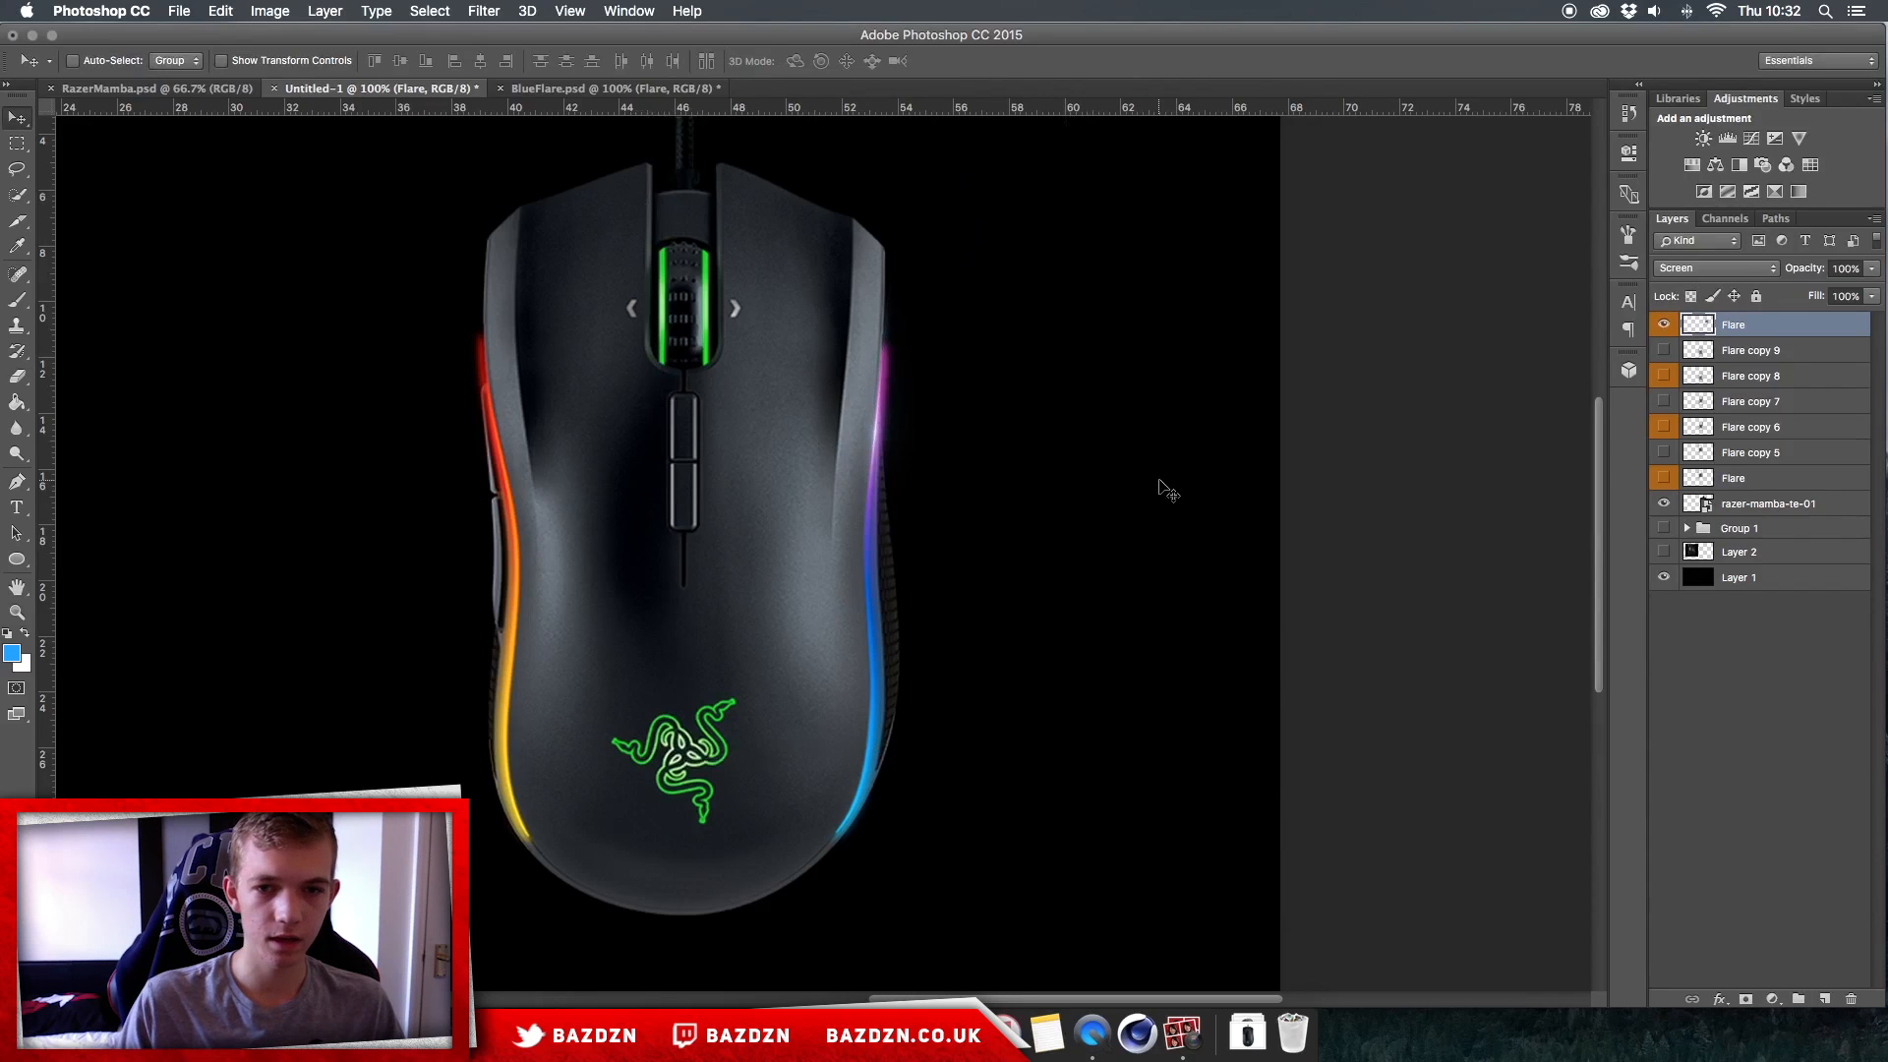
# Step: Move the flare off the right strip and shift its hue by +74 with Hue/Saturation to make it purple
pyautogui.press('super+u')
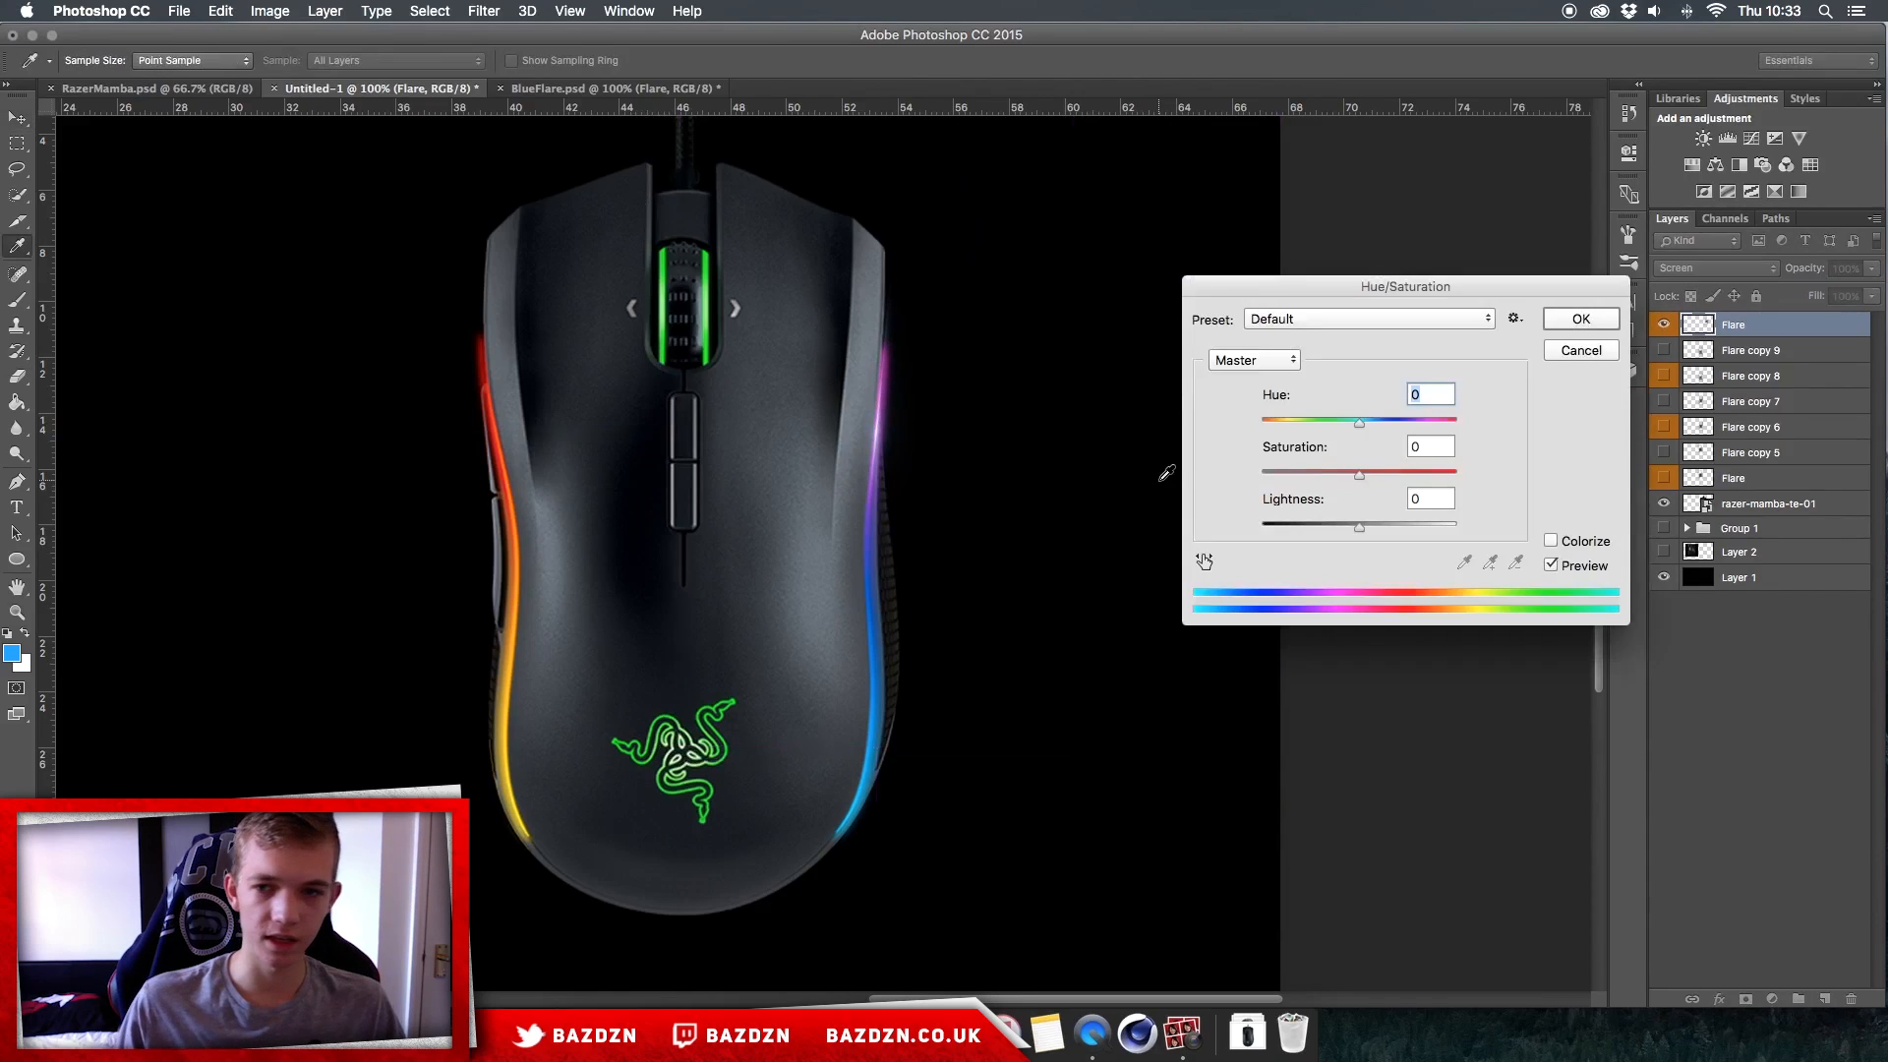
pyautogui.click(1311, 430)
pyautogui.click(1580, 318)
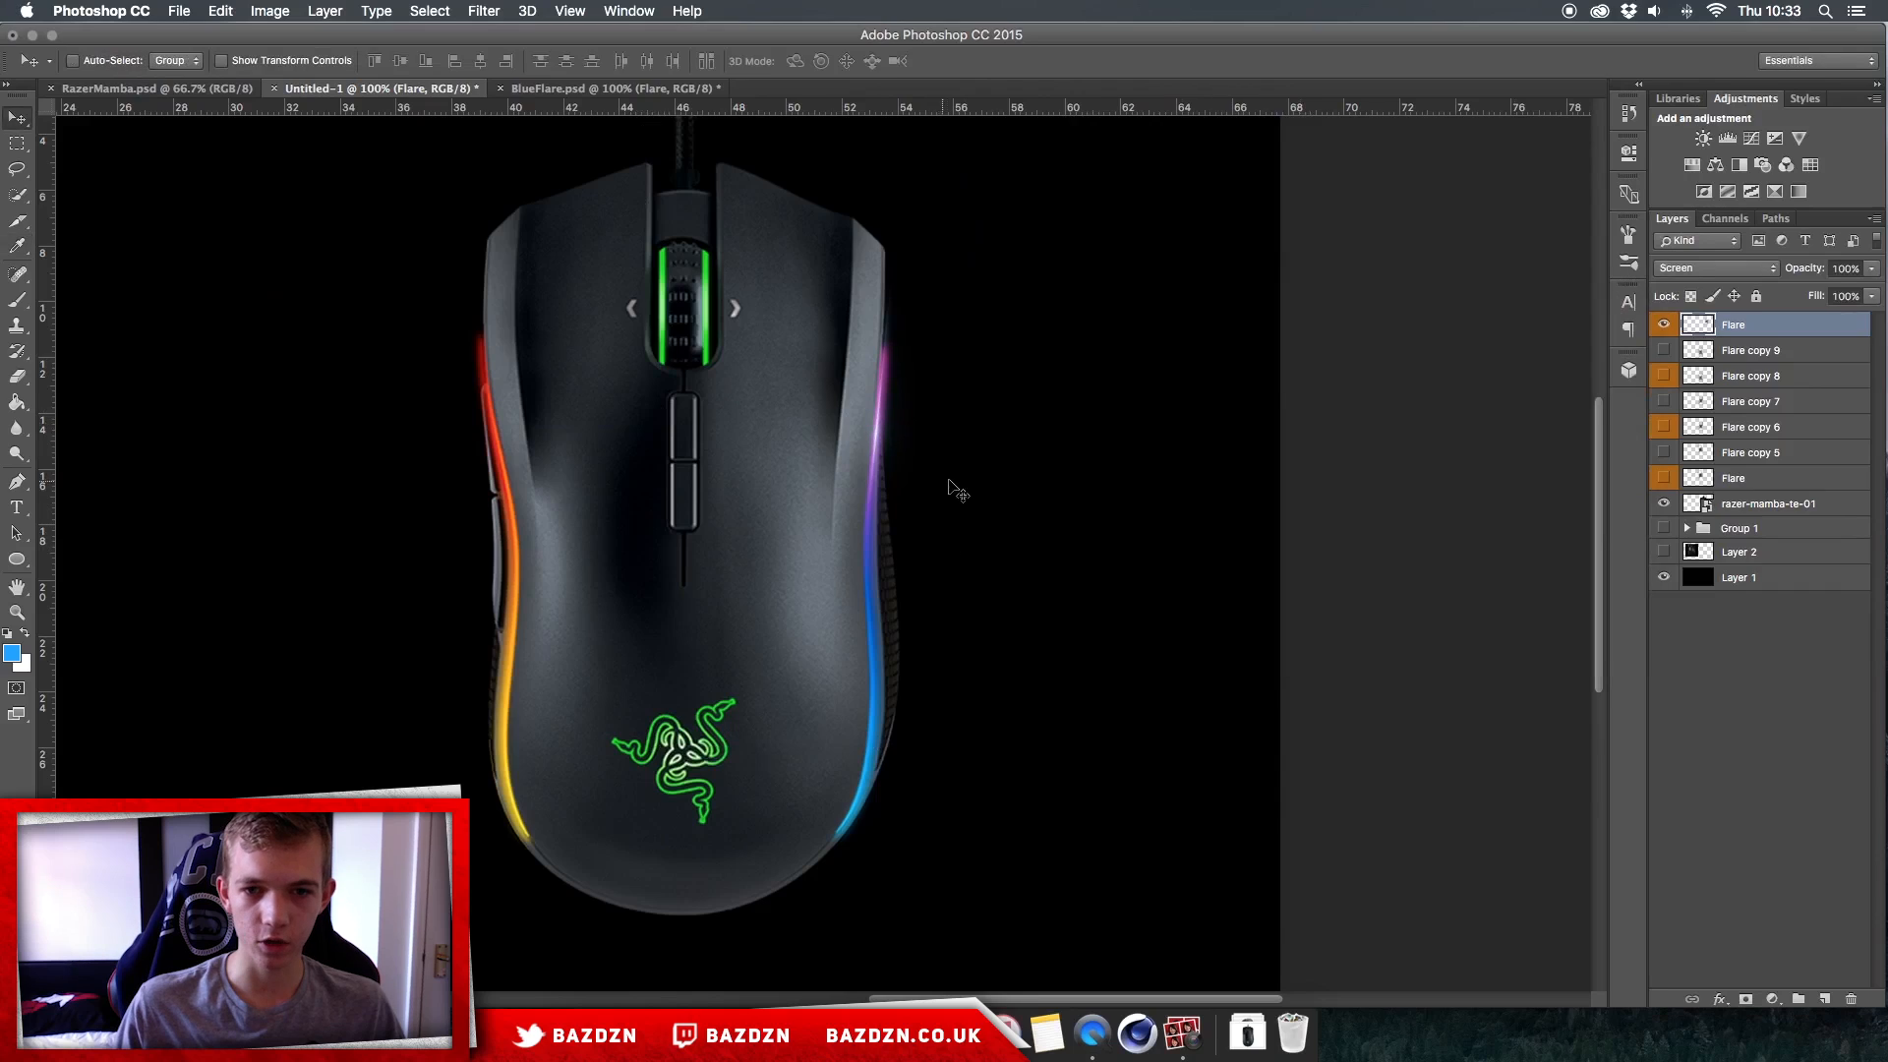
pyautogui.moveTo(952, 485); pyautogui.dragTo(1041, 498)
pyautogui.press('super+u')
pyautogui.moveTo(1385, 425); pyautogui.dragTo(1414, 421)
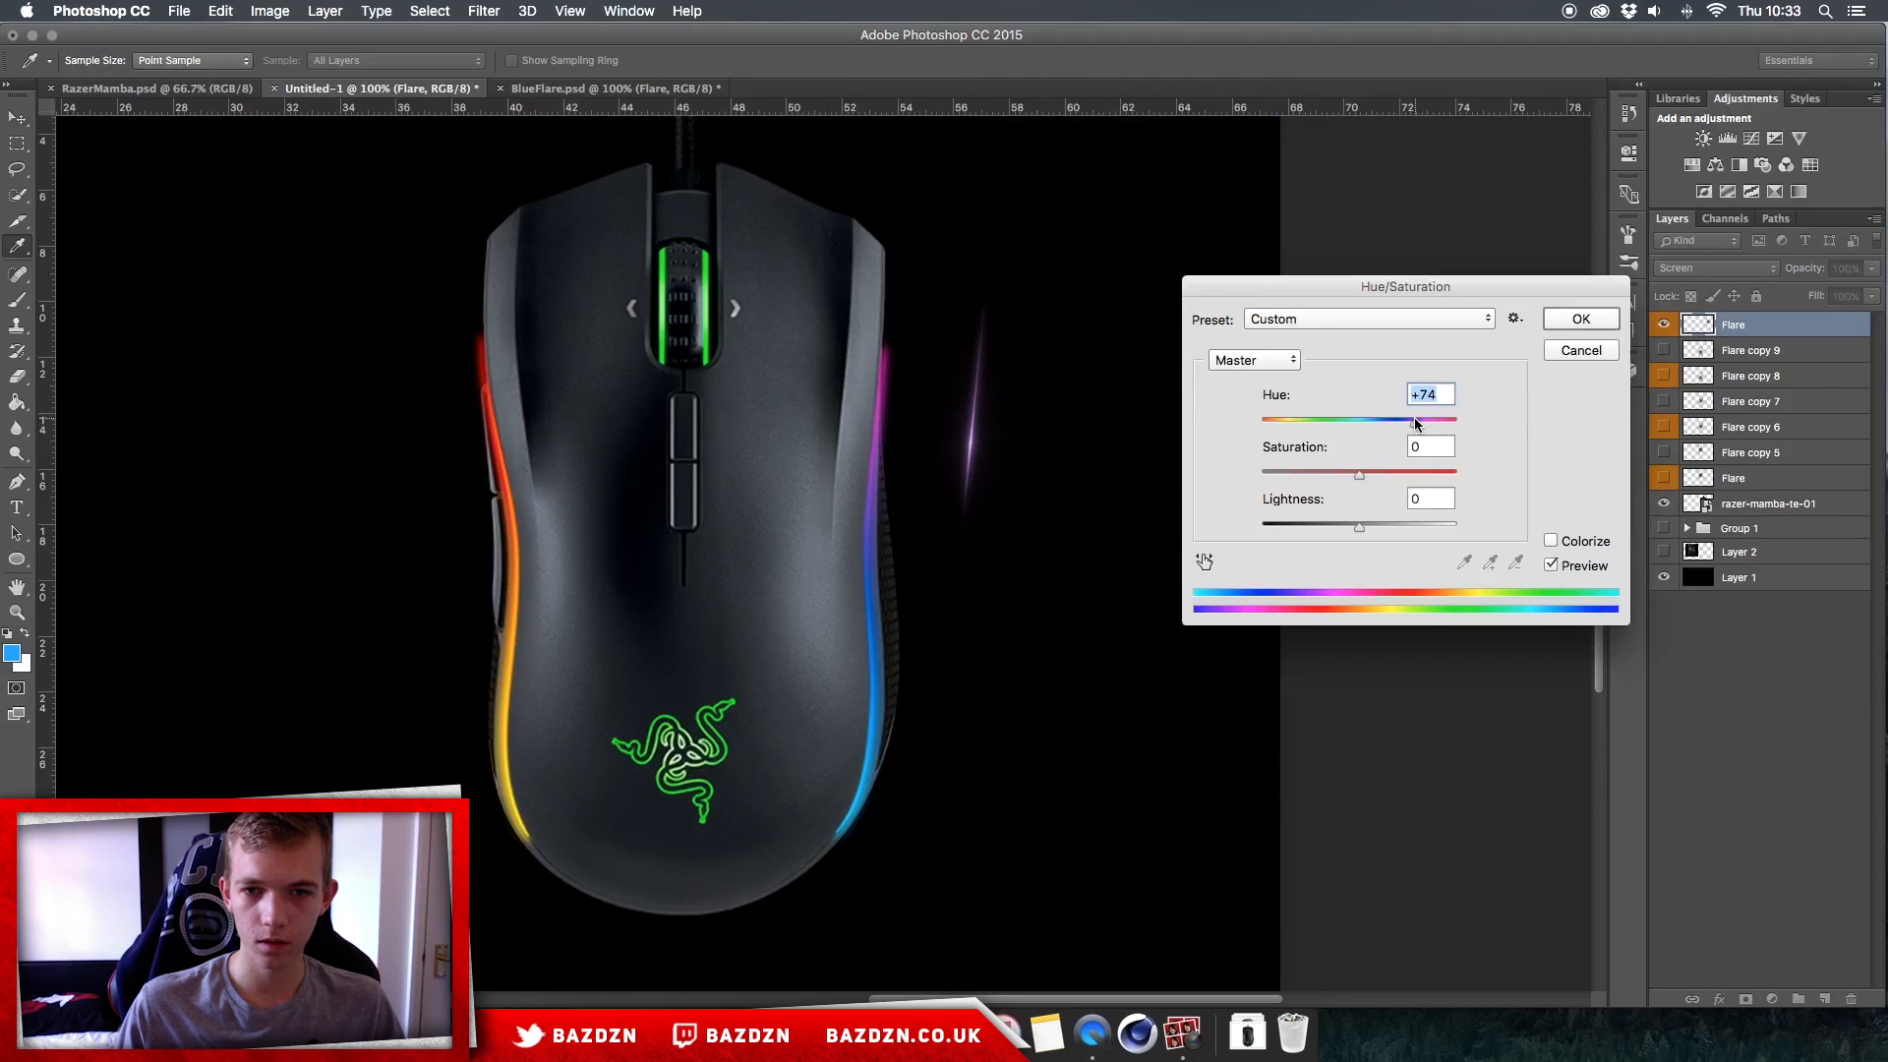
pyautogui.press('Return')
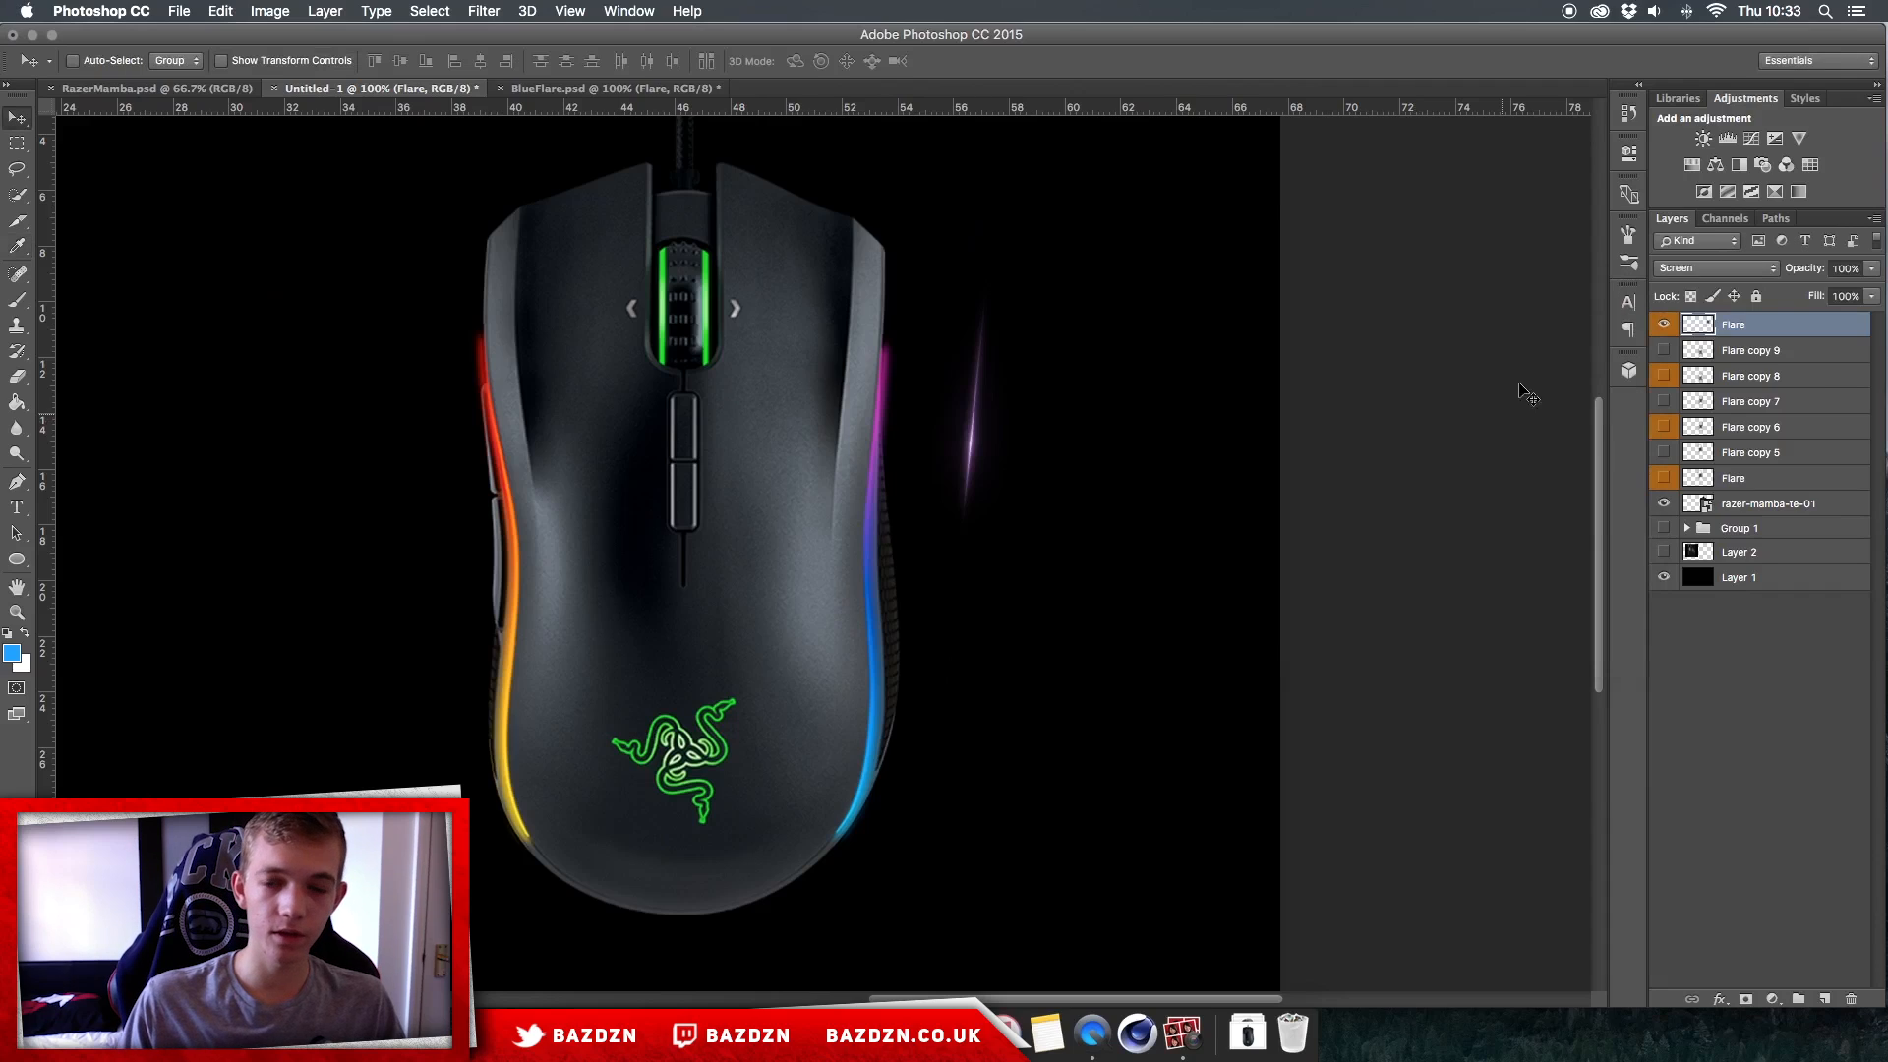
# Step: Move the purple flare back onto the right strip's purple section and duplicate it twice to strengthen the glow
pyautogui.moveTo(1011, 436); pyautogui.dragTo(907, 439)
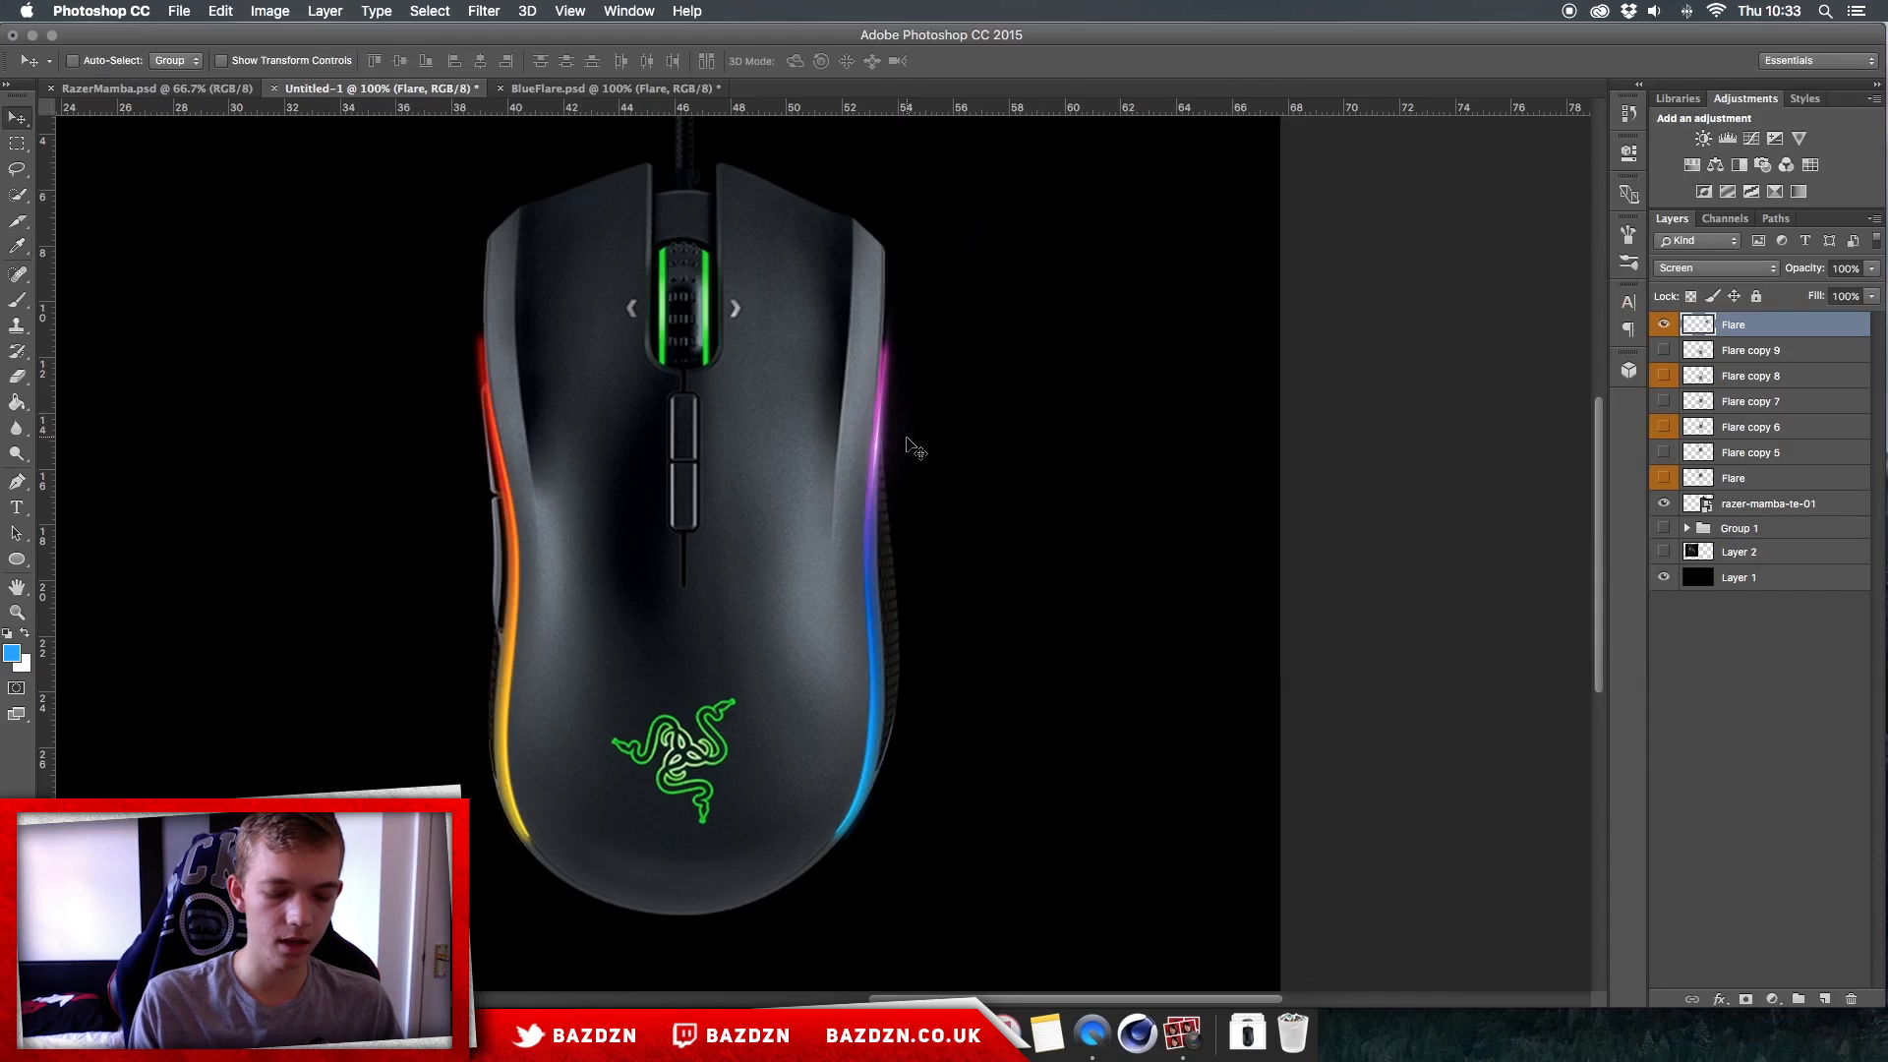
pyautogui.press('super+j')
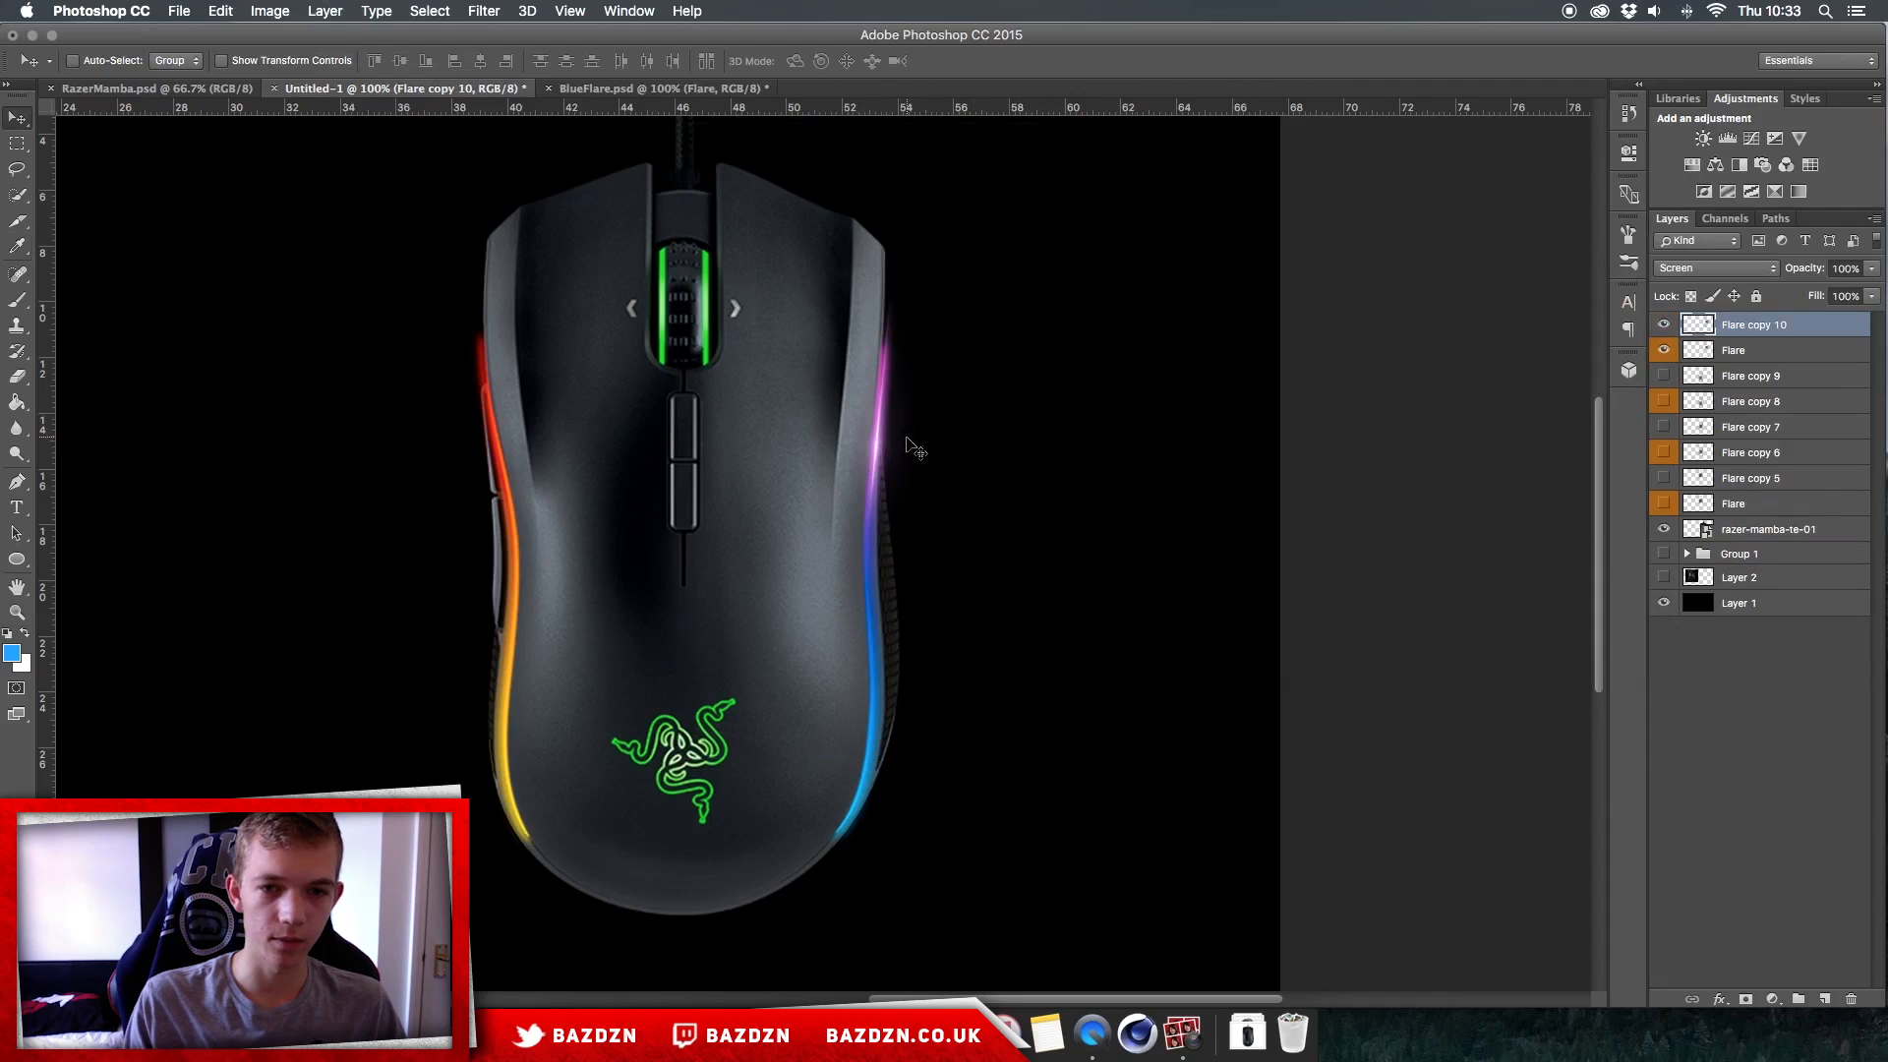
pyautogui.press('super+j')
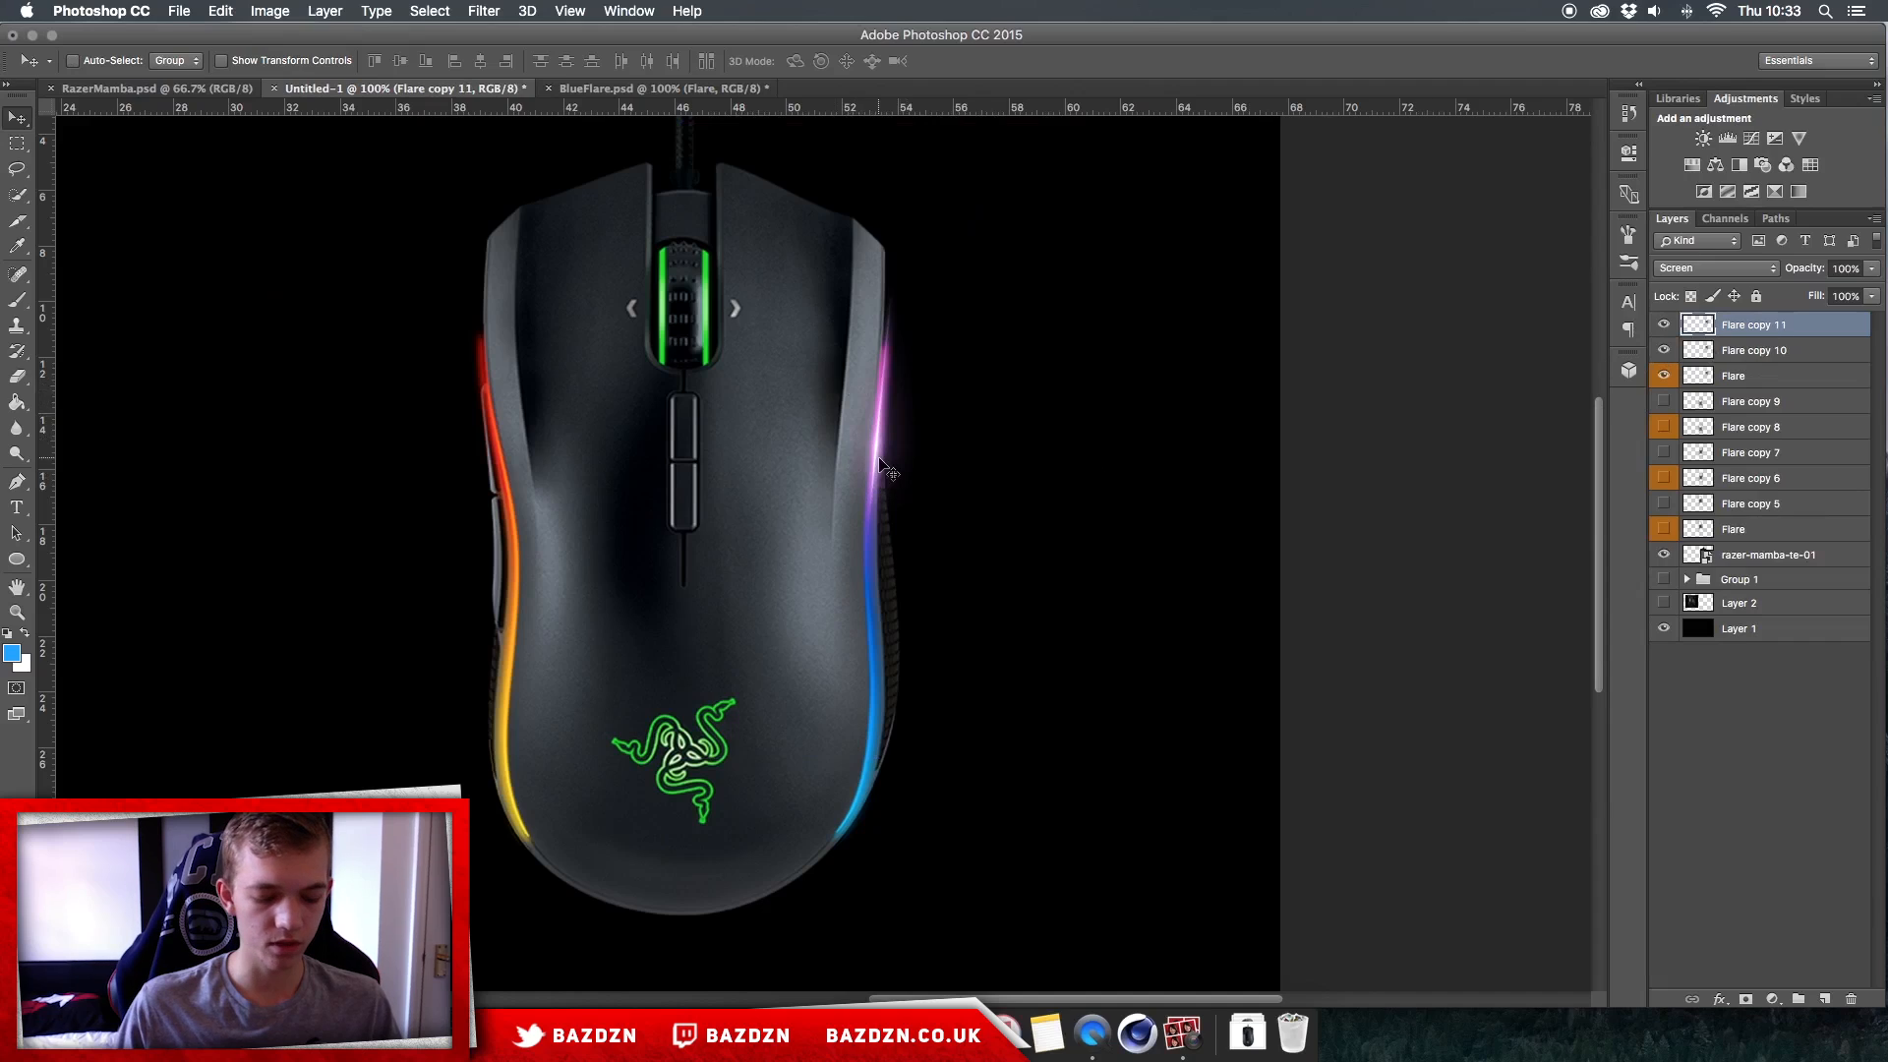
# Step: Duplicate the purple flare again, move the copy beside the mouse and shift its hue by -74 to make it blue
pyautogui.press('super+j')
pyautogui.moveTo(880, 464)
pyautogui.mouseDown()
pyautogui.moveTo(900, 629)
pyautogui.moveTo(1035, 588)
pyautogui.mouseUp()
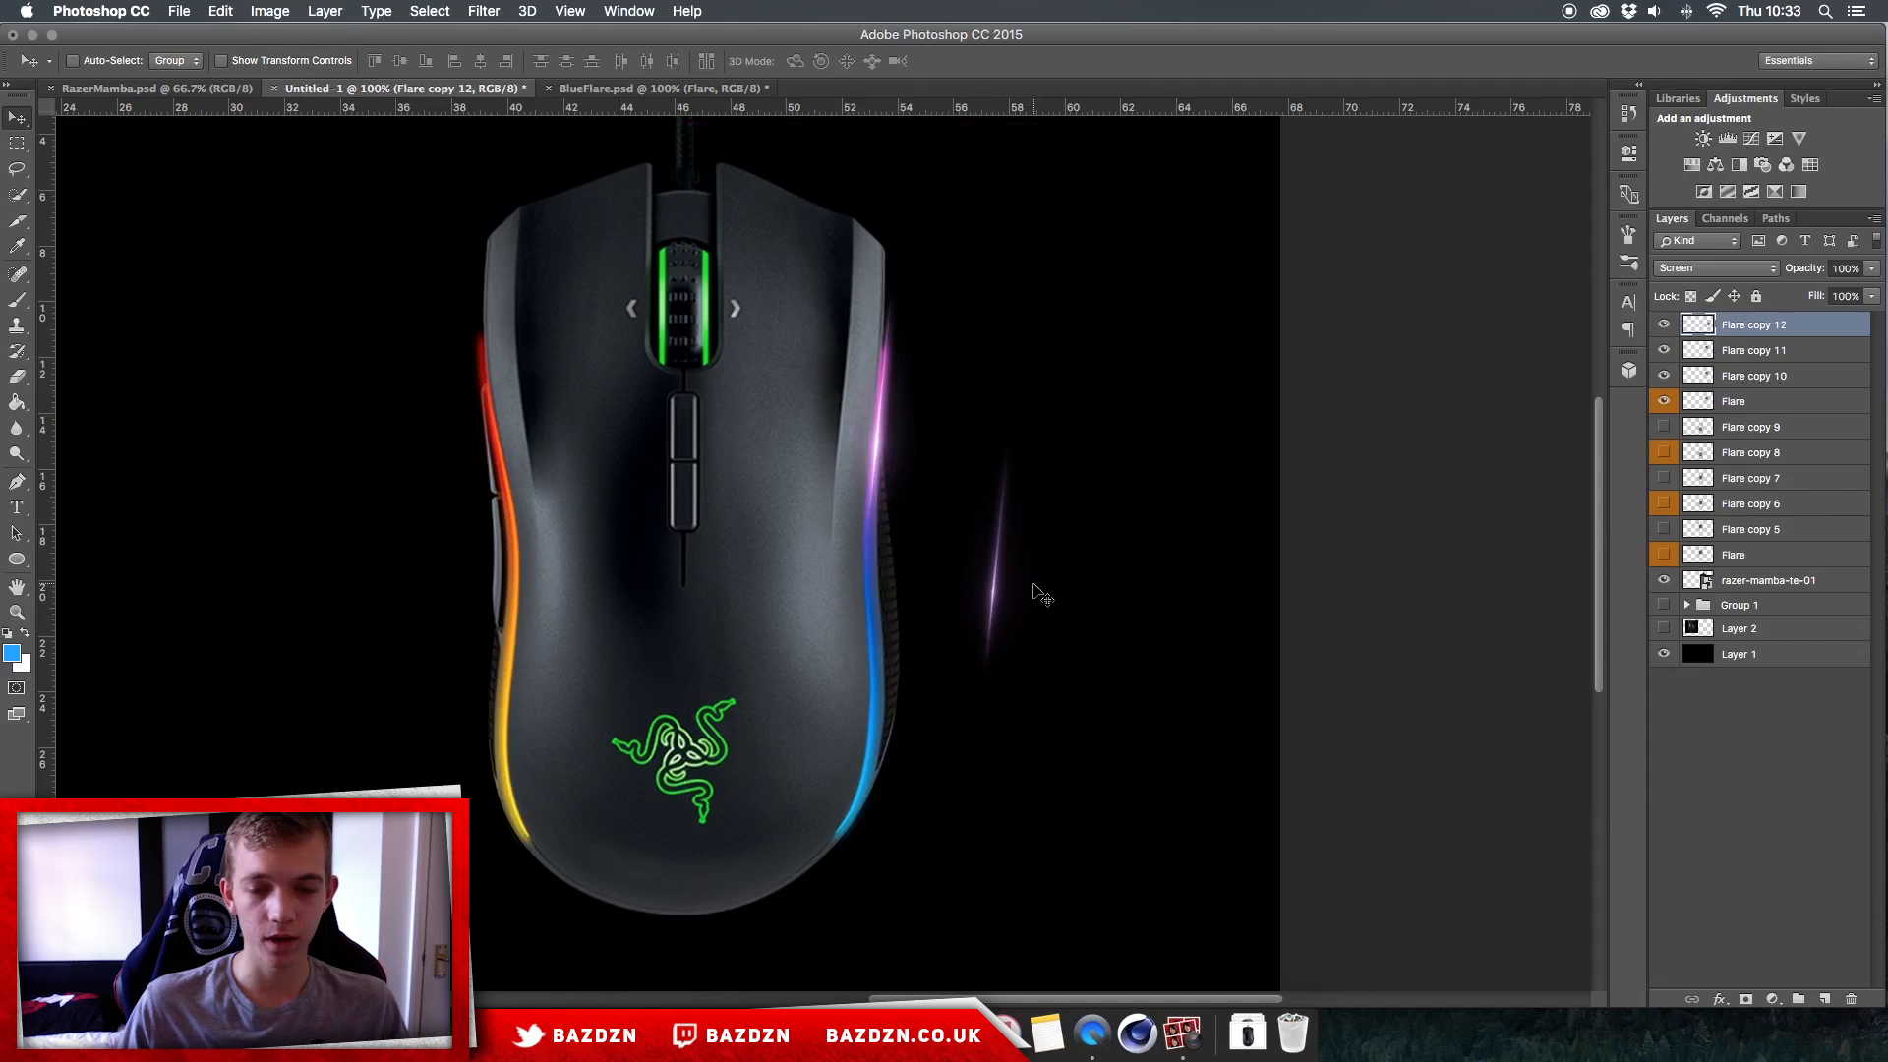
pyautogui.moveTo(1060, 553); pyautogui.dragTo(970, 549)
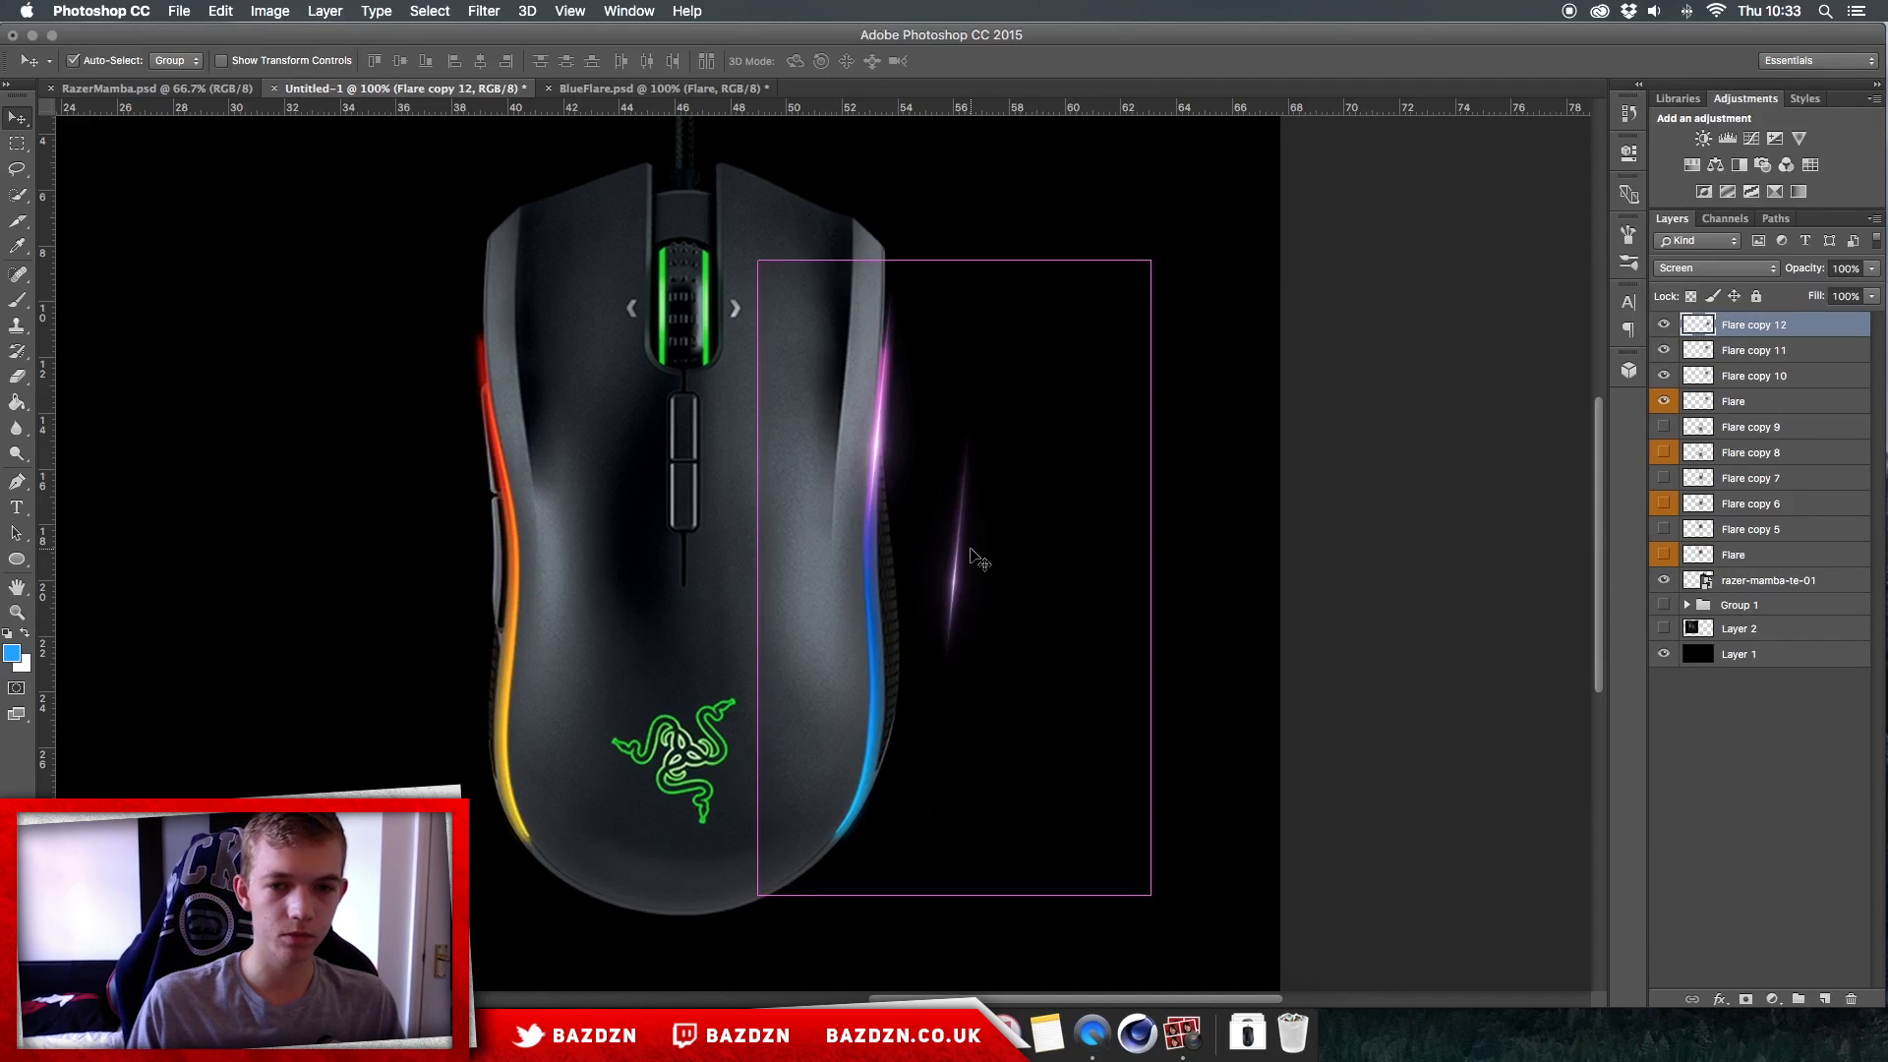
pyautogui.moveTo(1027, 562)
pyautogui.mouseDown()
pyautogui.moveTo(1033, 514)
pyautogui.moveTo(1070, 476)
pyautogui.mouseUp()
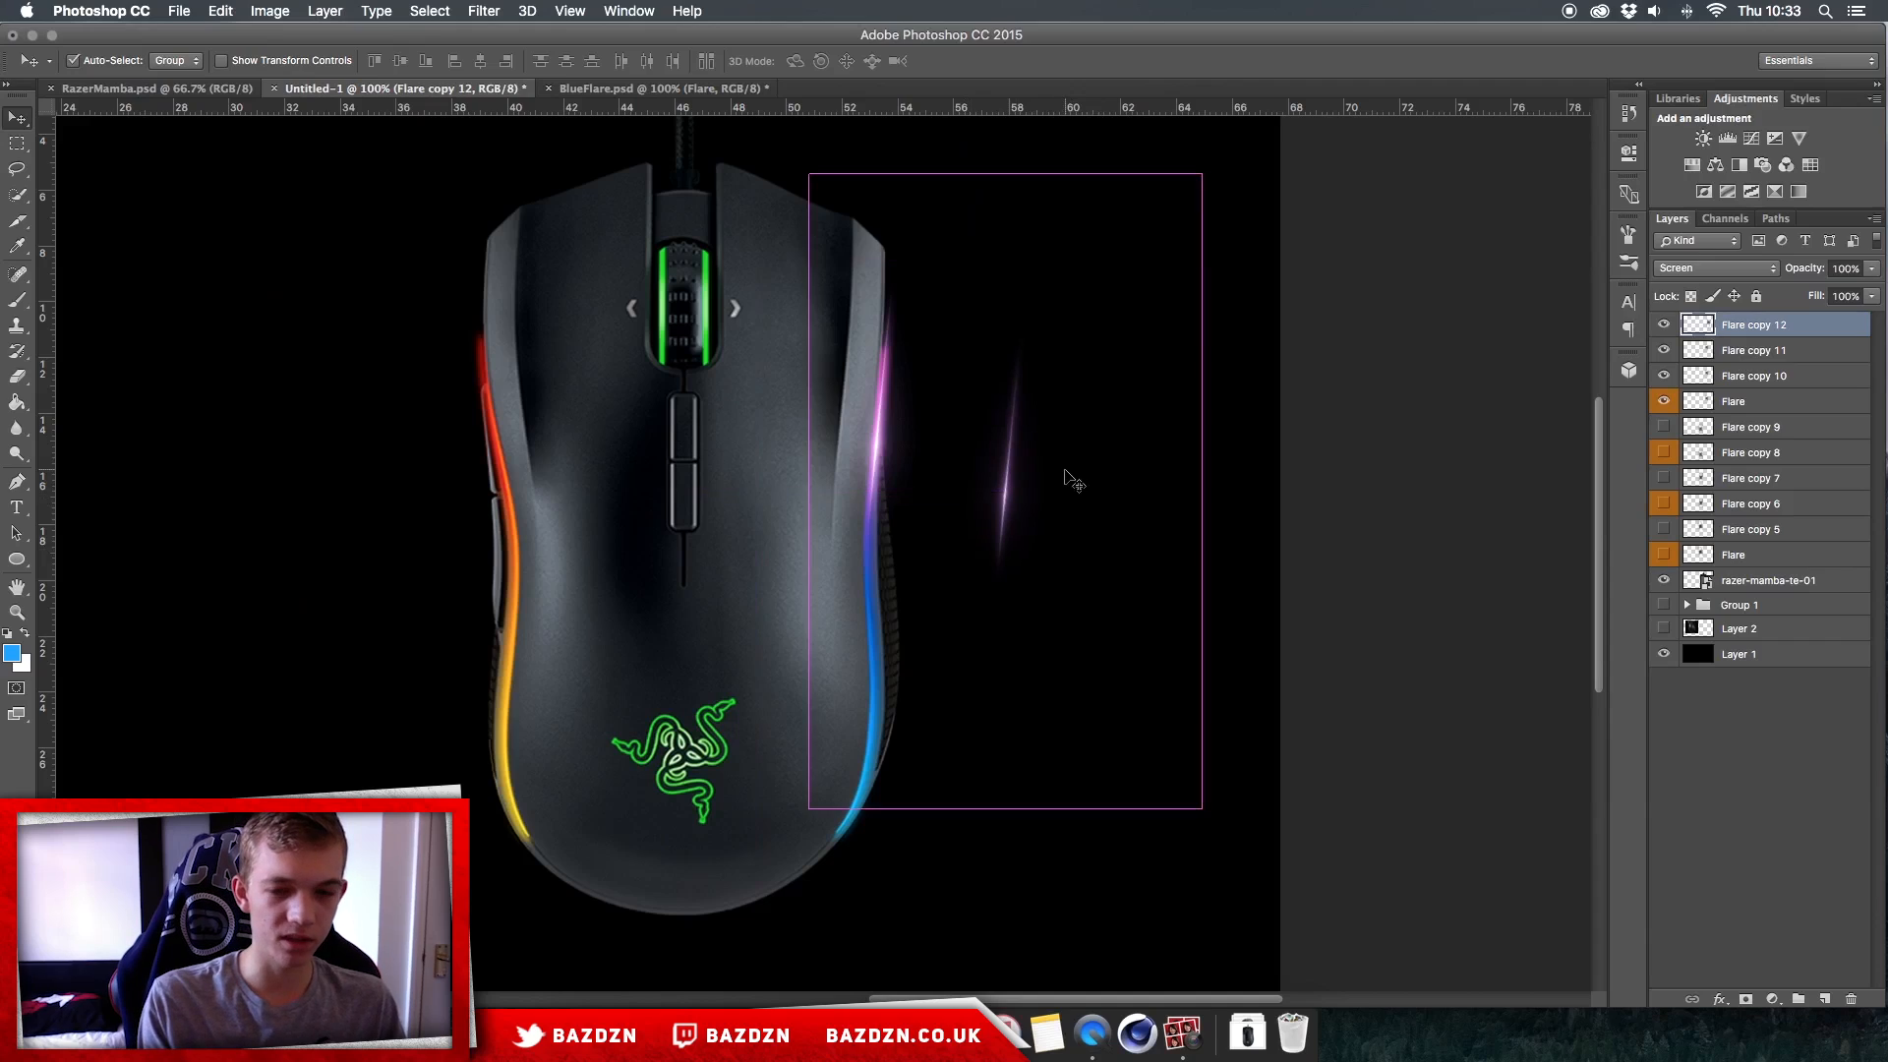
pyautogui.press('super+u')
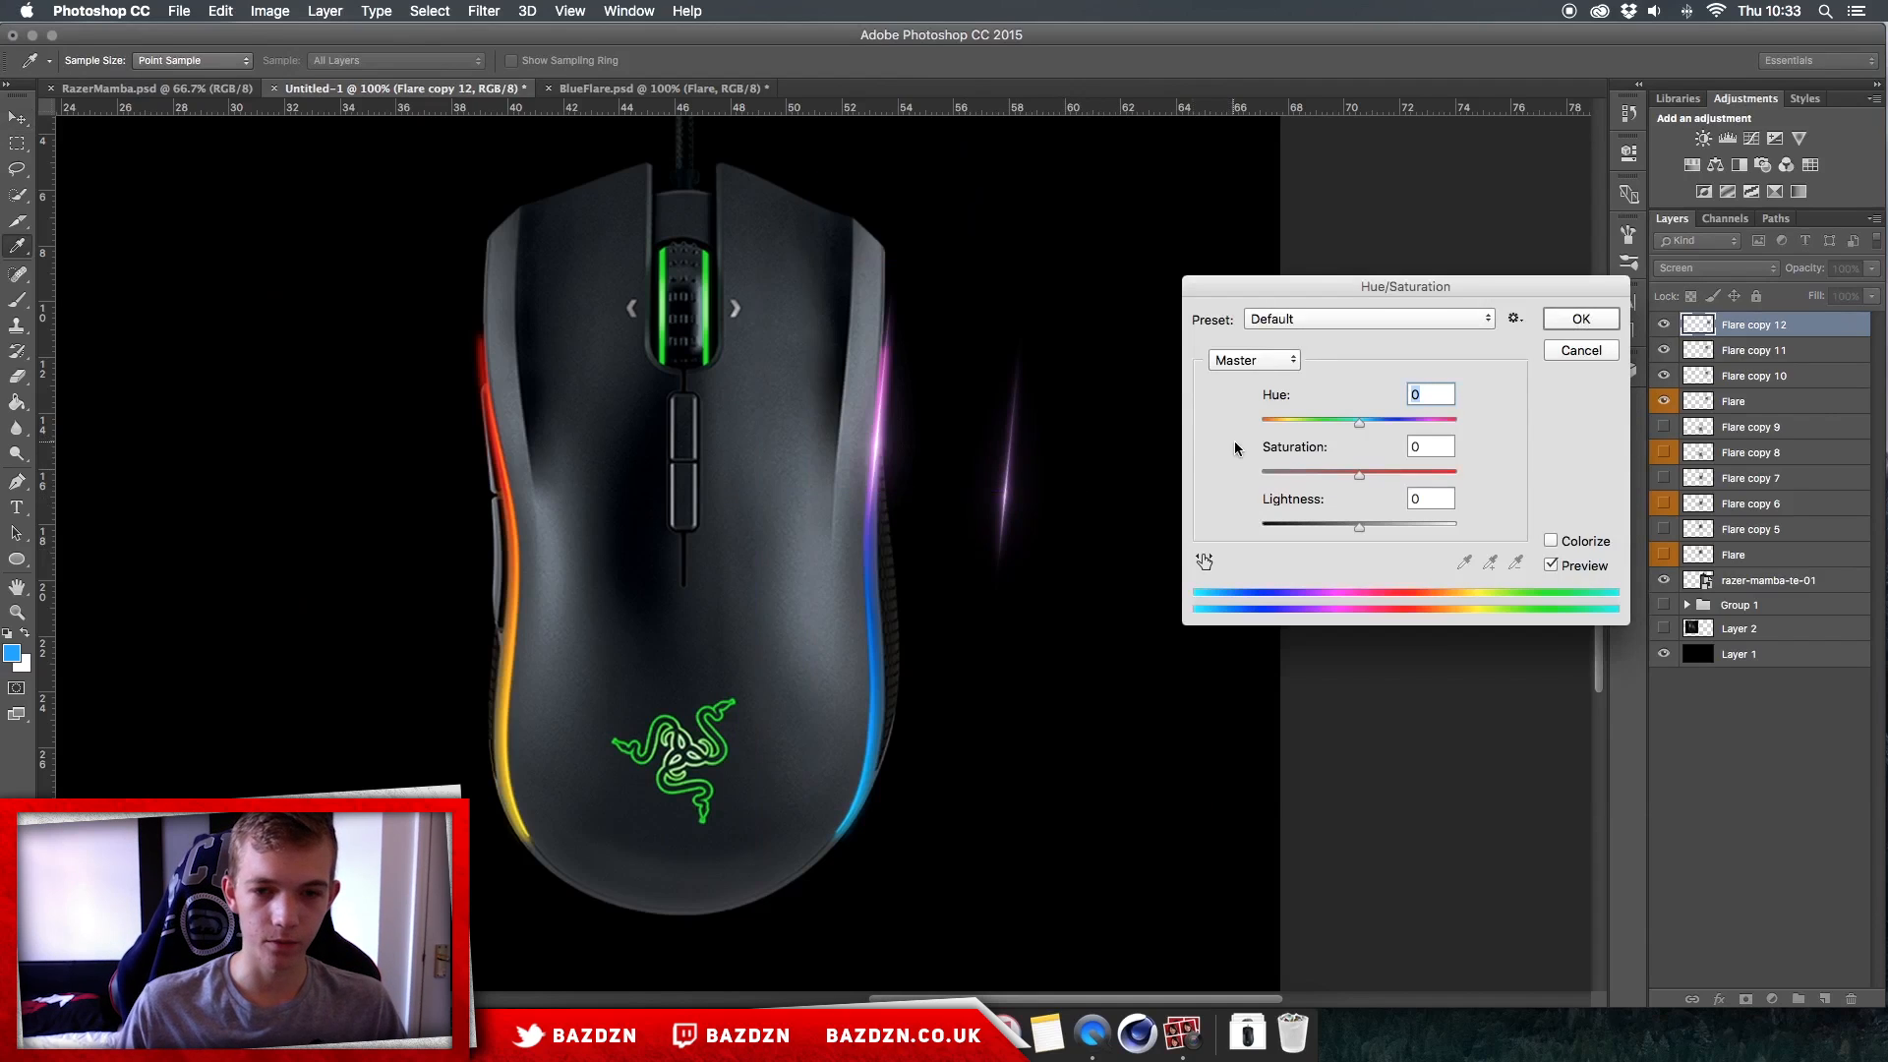
pyautogui.moveTo(1352, 423); pyautogui.dragTo(1313, 429)
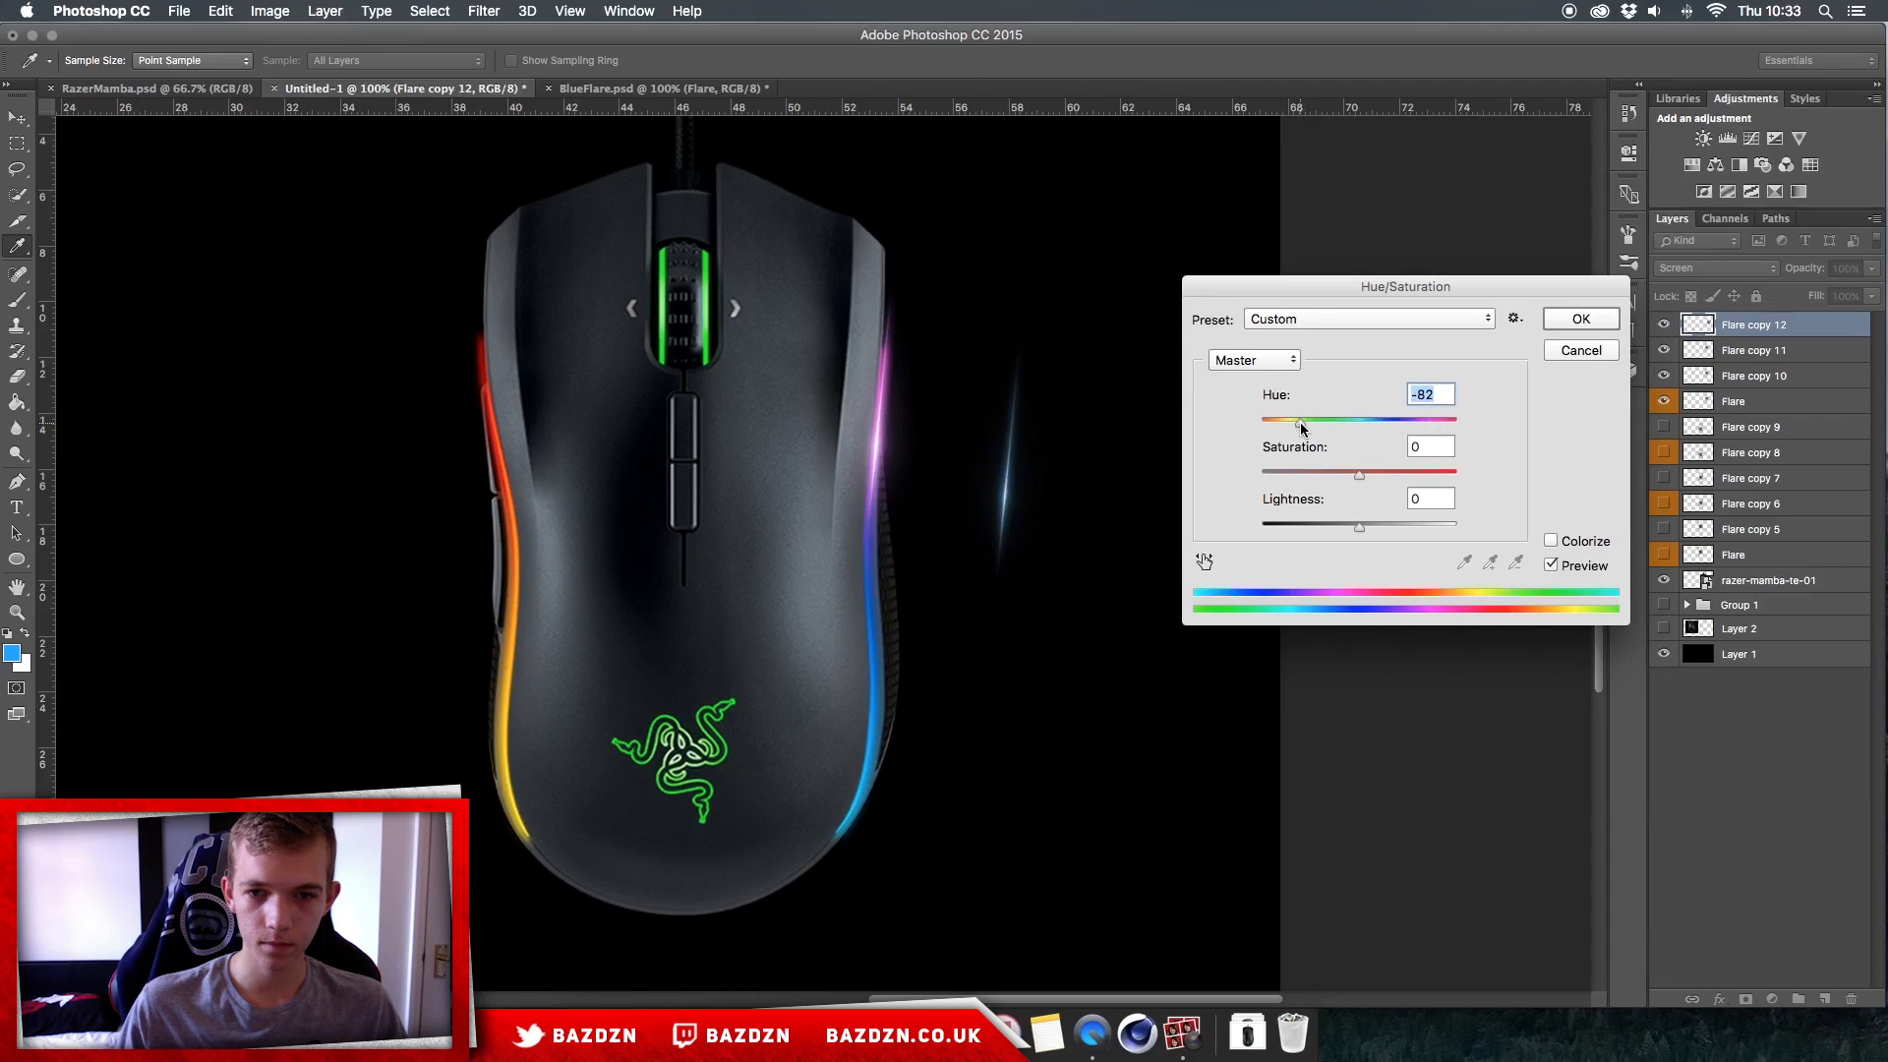
pyautogui.moveTo(1302, 424)
pyautogui.mouseDown()
pyautogui.moveTo(1282, 423)
pyautogui.moveTo(1303, 426)
pyautogui.mouseUp()
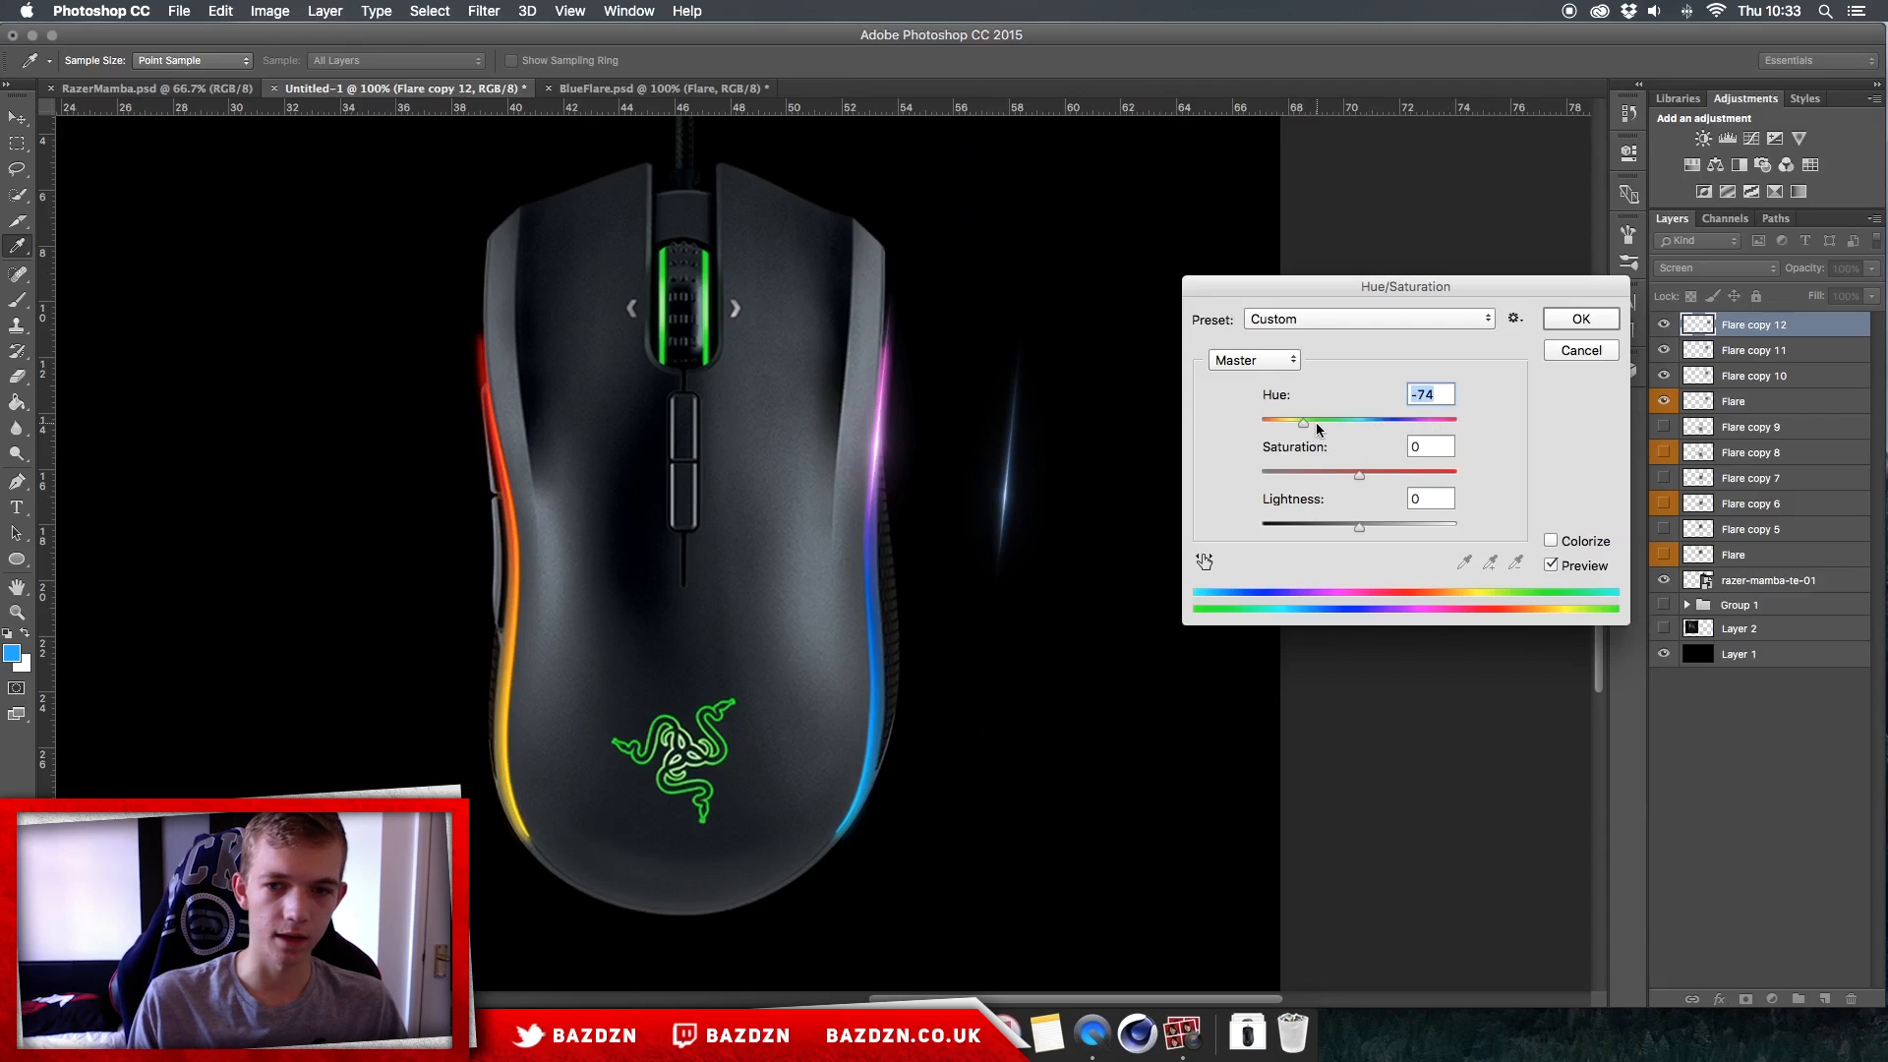
pyautogui.press('Return')
# Step: Place the blue flare on the right strip's blue section, rotate it to follow the edge and duplicate it twice
pyautogui.moveTo(1050, 453); pyautogui.dragTo(925, 553)
pyautogui.press('super+t')
pyautogui.moveTo(1096, 605); pyautogui.dragTo(982, 585)
pyautogui.moveTo(1369, 544); pyautogui.dragTo(1364, 581)
pyautogui.press('Return')
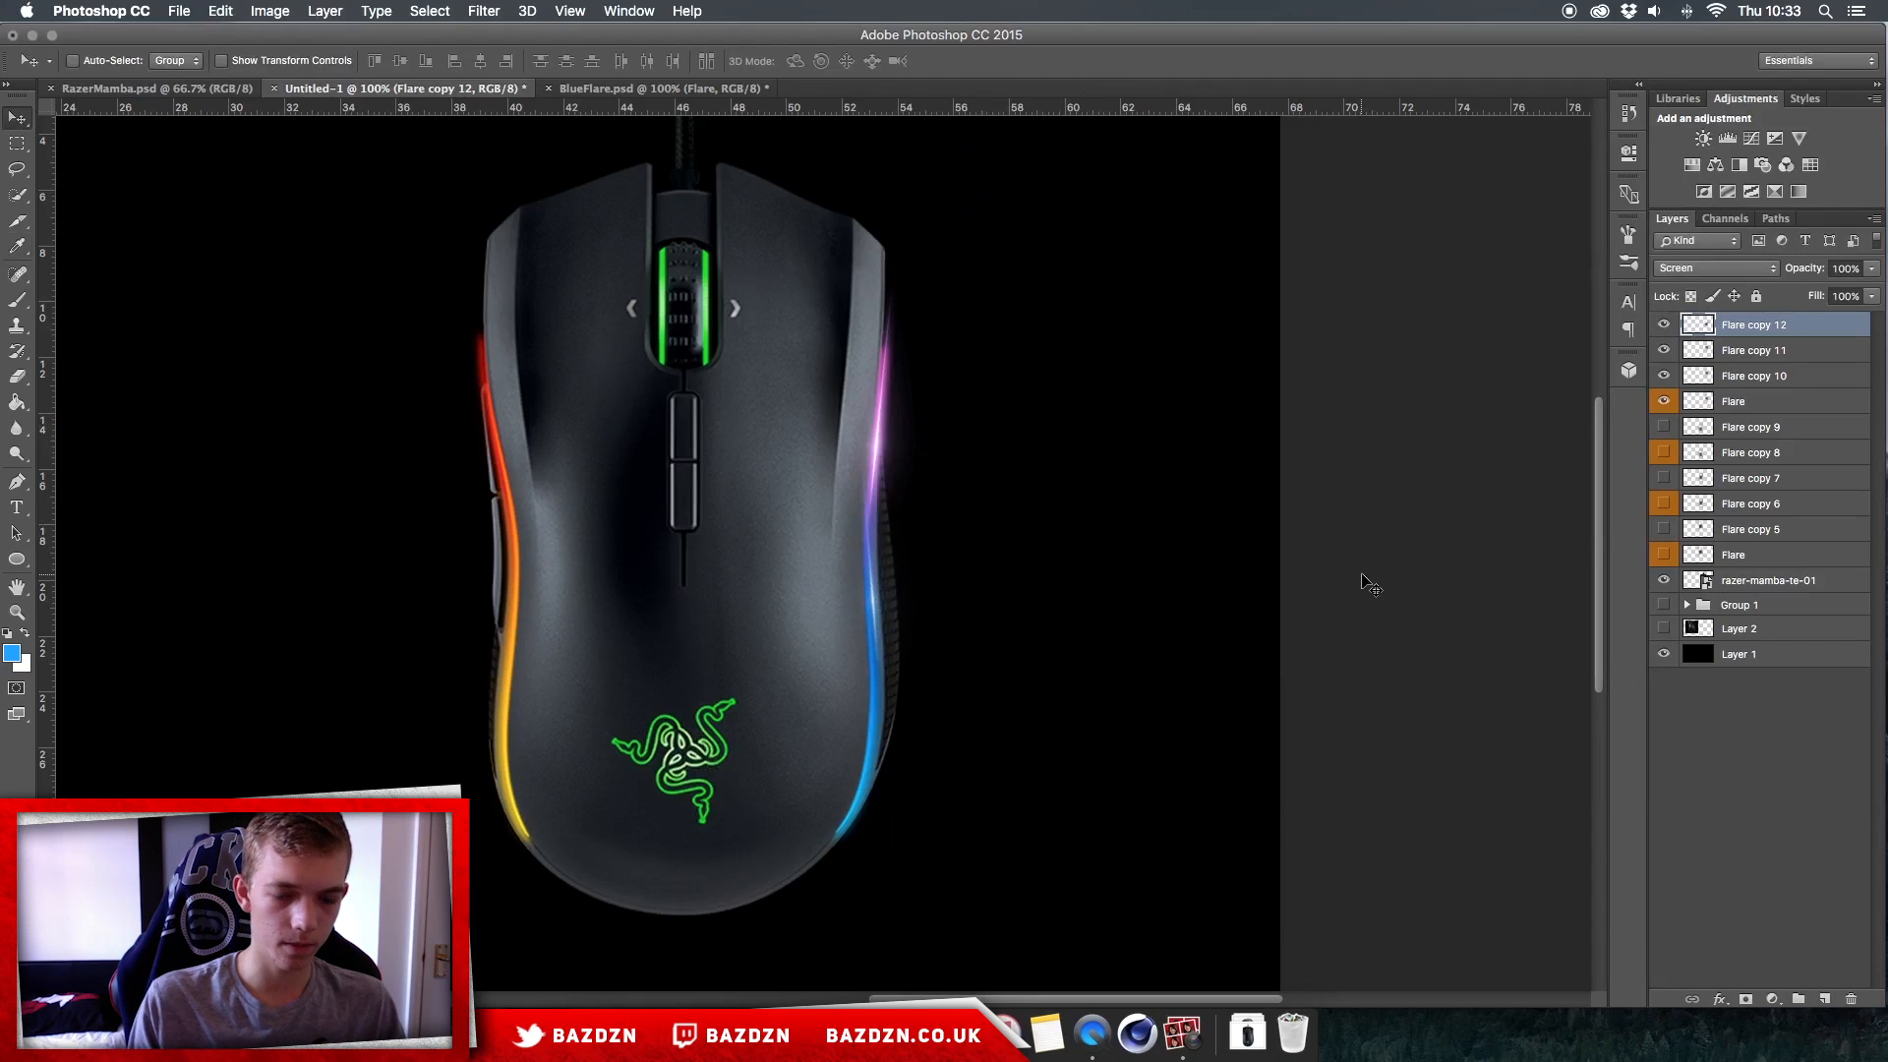
pyautogui.press('super+j')
pyautogui.press('super+j')
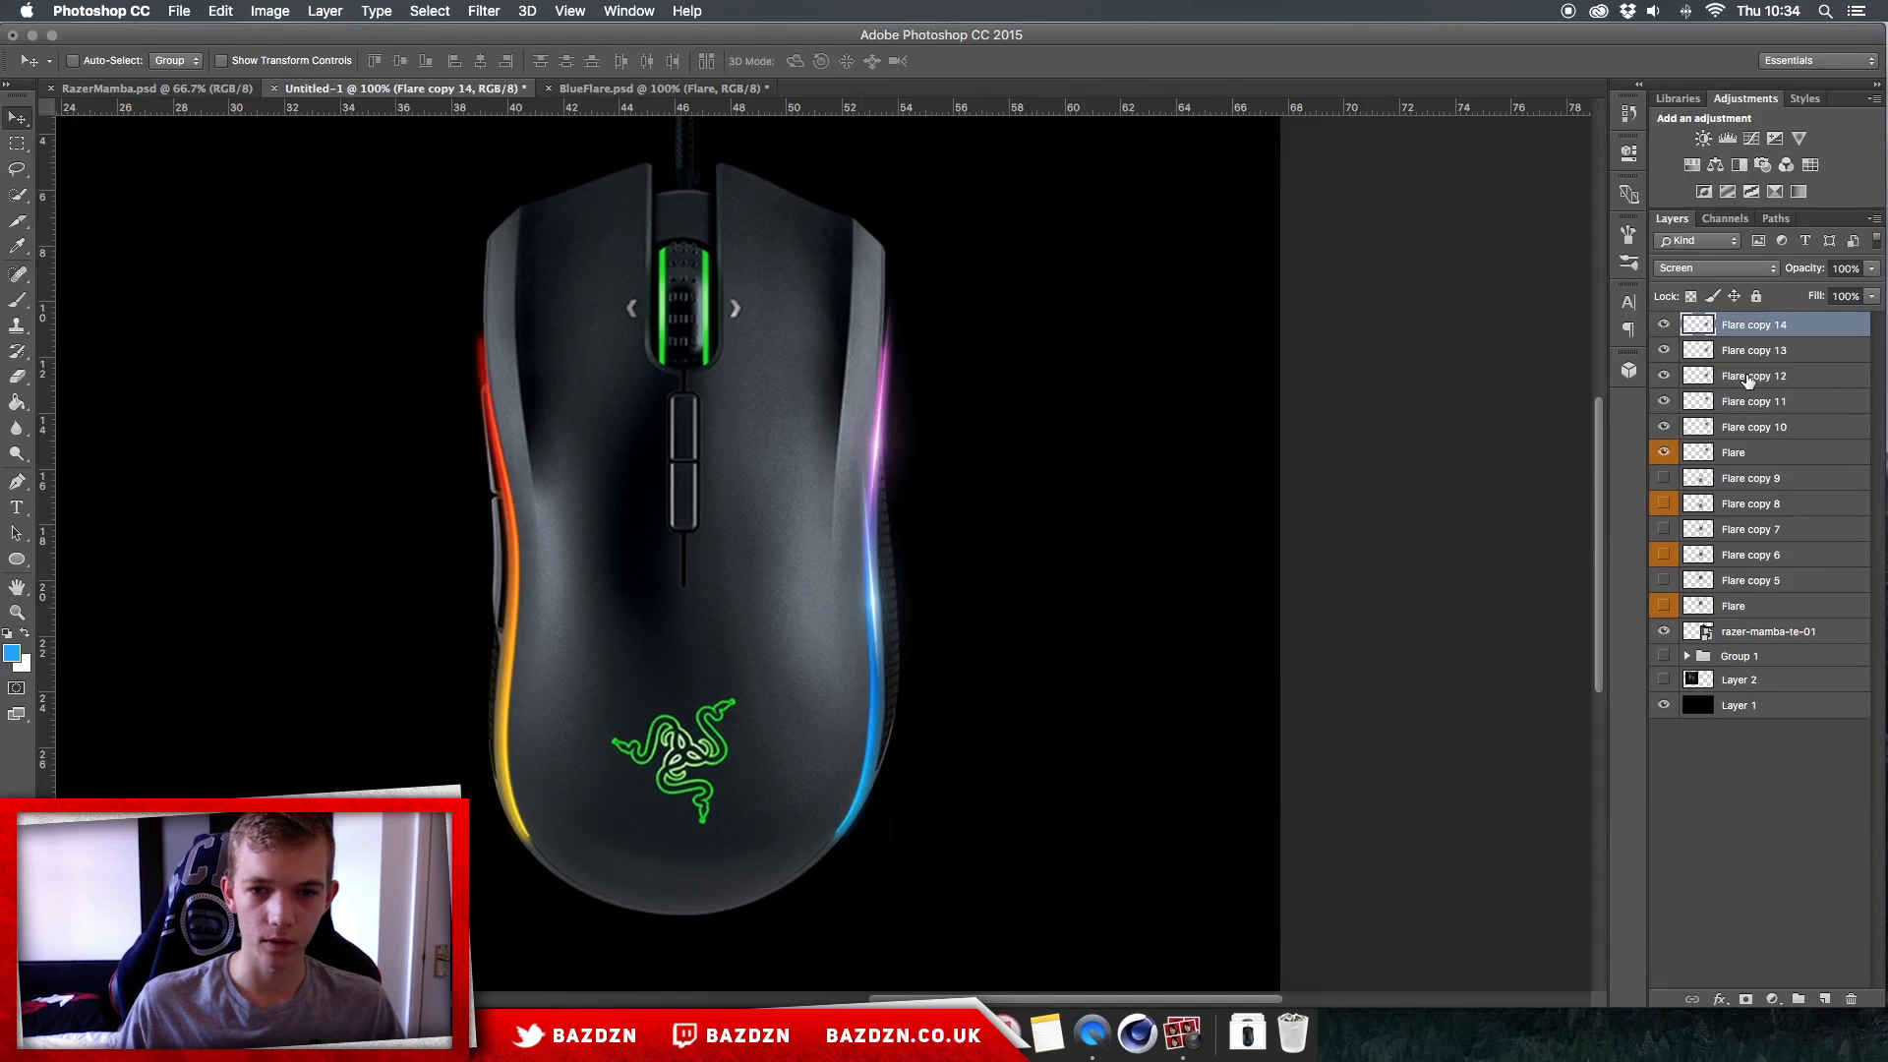
# Step: Duplicate the blue flare once more, move the copy beside the mouse and shift its hue slightly with Hue/Saturation
pyautogui.press('super+j')
pyautogui.moveTo(1078, 653); pyautogui.dragTo(1172, 722)
pyautogui.press('super+u')
pyautogui.moveTo(1359, 423); pyautogui.dragTo(1346, 427)
pyautogui.press('Return')
# Step: Place the recoloured flare on the right strip's lower light-blue section, rotate it 17.72 degrees and duplicate it twice
pyautogui.moveTo(1235, 651); pyautogui.dragTo(1225, 752)
pyautogui.press('super+t')
pyautogui.moveTo(999, 784)
pyautogui.mouseDown()
pyautogui.moveTo(967, 770)
pyautogui.moveTo(992, 779)
pyautogui.mouseUp()
pyautogui.press('Left')
pyautogui.press('Left')
pyautogui.press('Left')
pyautogui.press('Left')
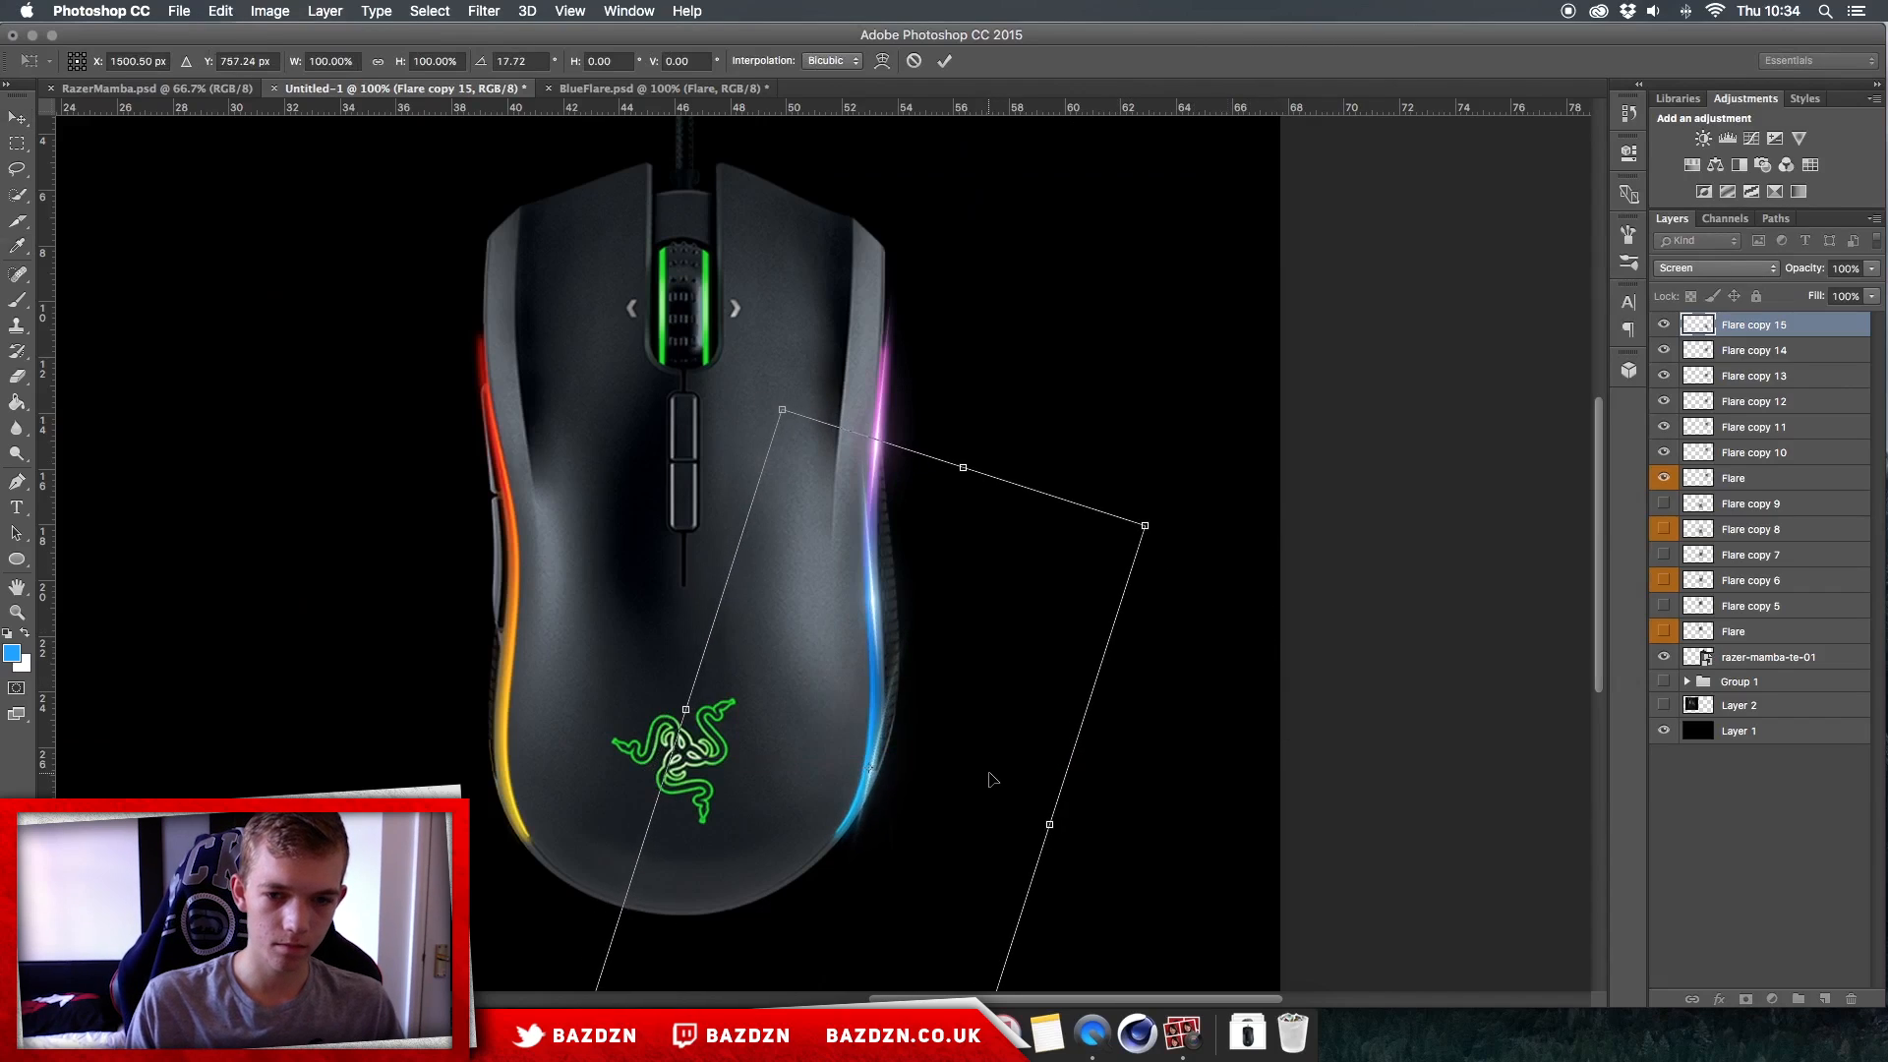
pyautogui.press('Return')
pyautogui.press('super+j')
pyautogui.press('super+j')
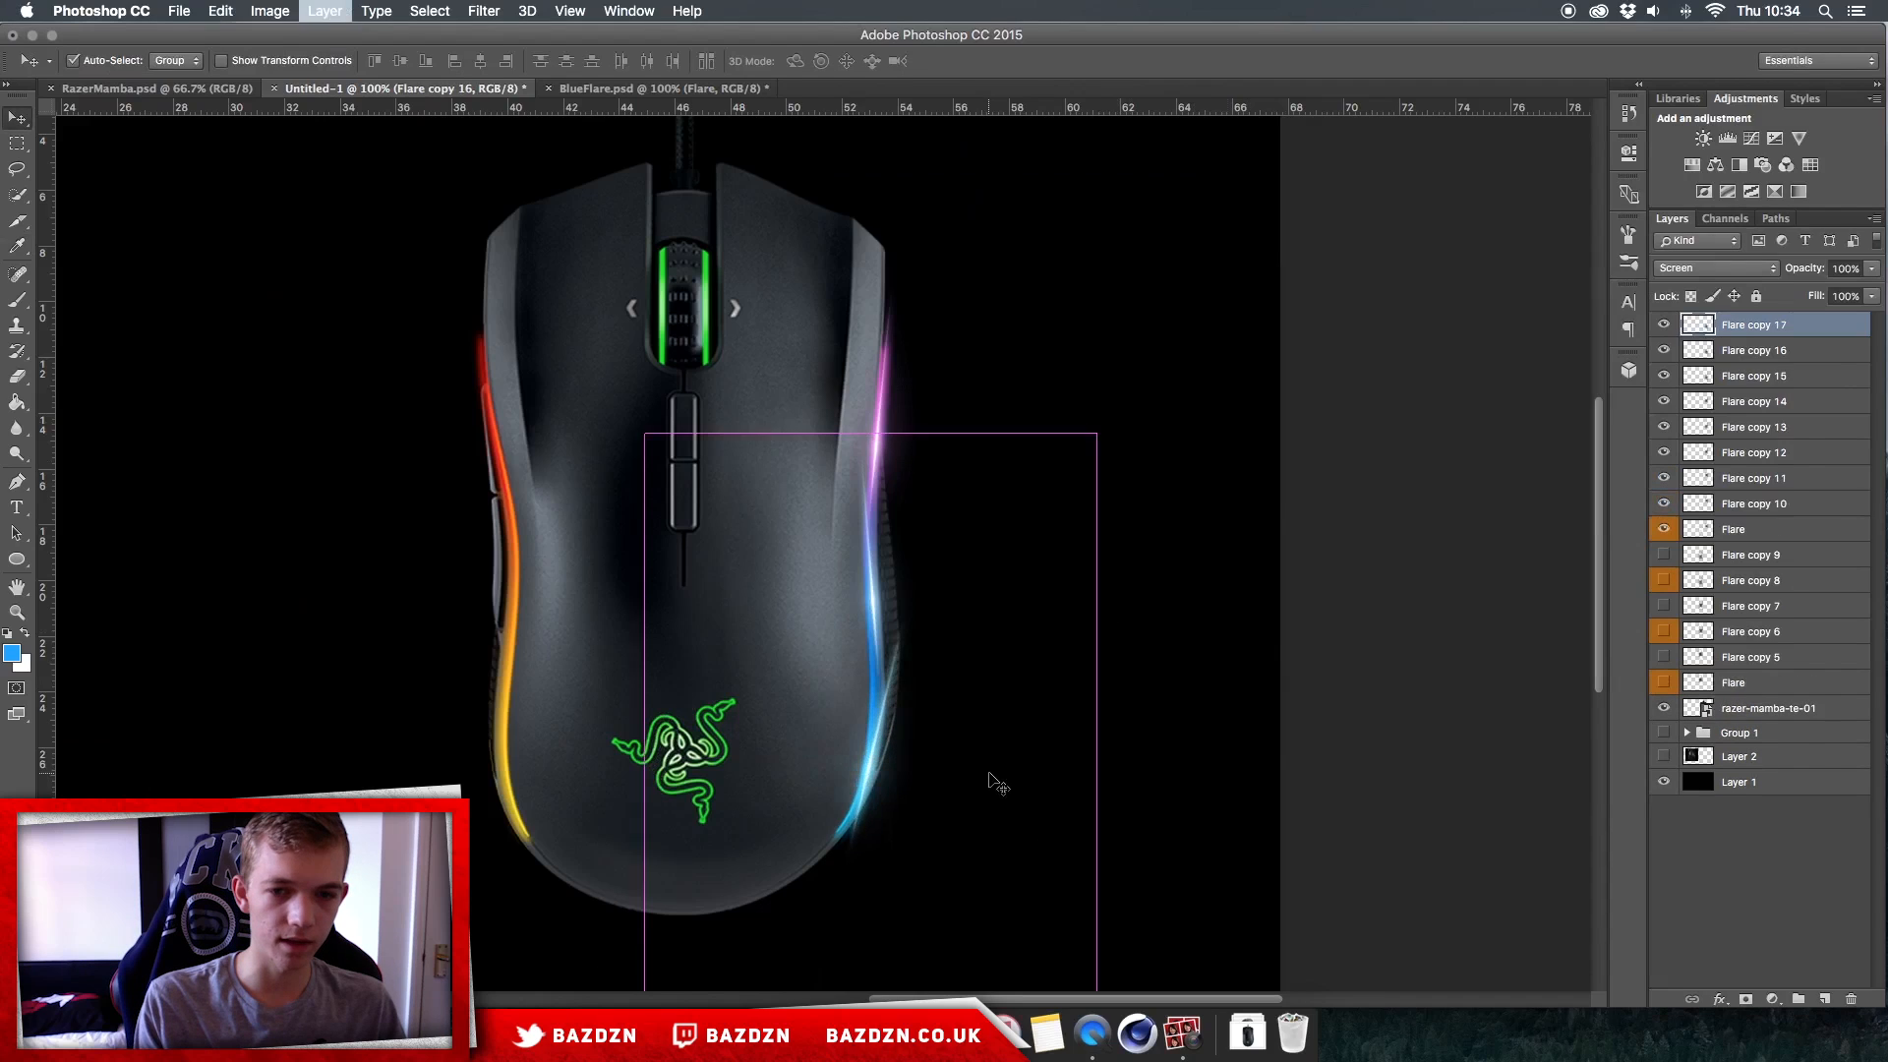
# Step: Show the hidden left-strip flare layers again, along with Group 1 and Layer 2
pyautogui.scroll(-2, 995, 782)
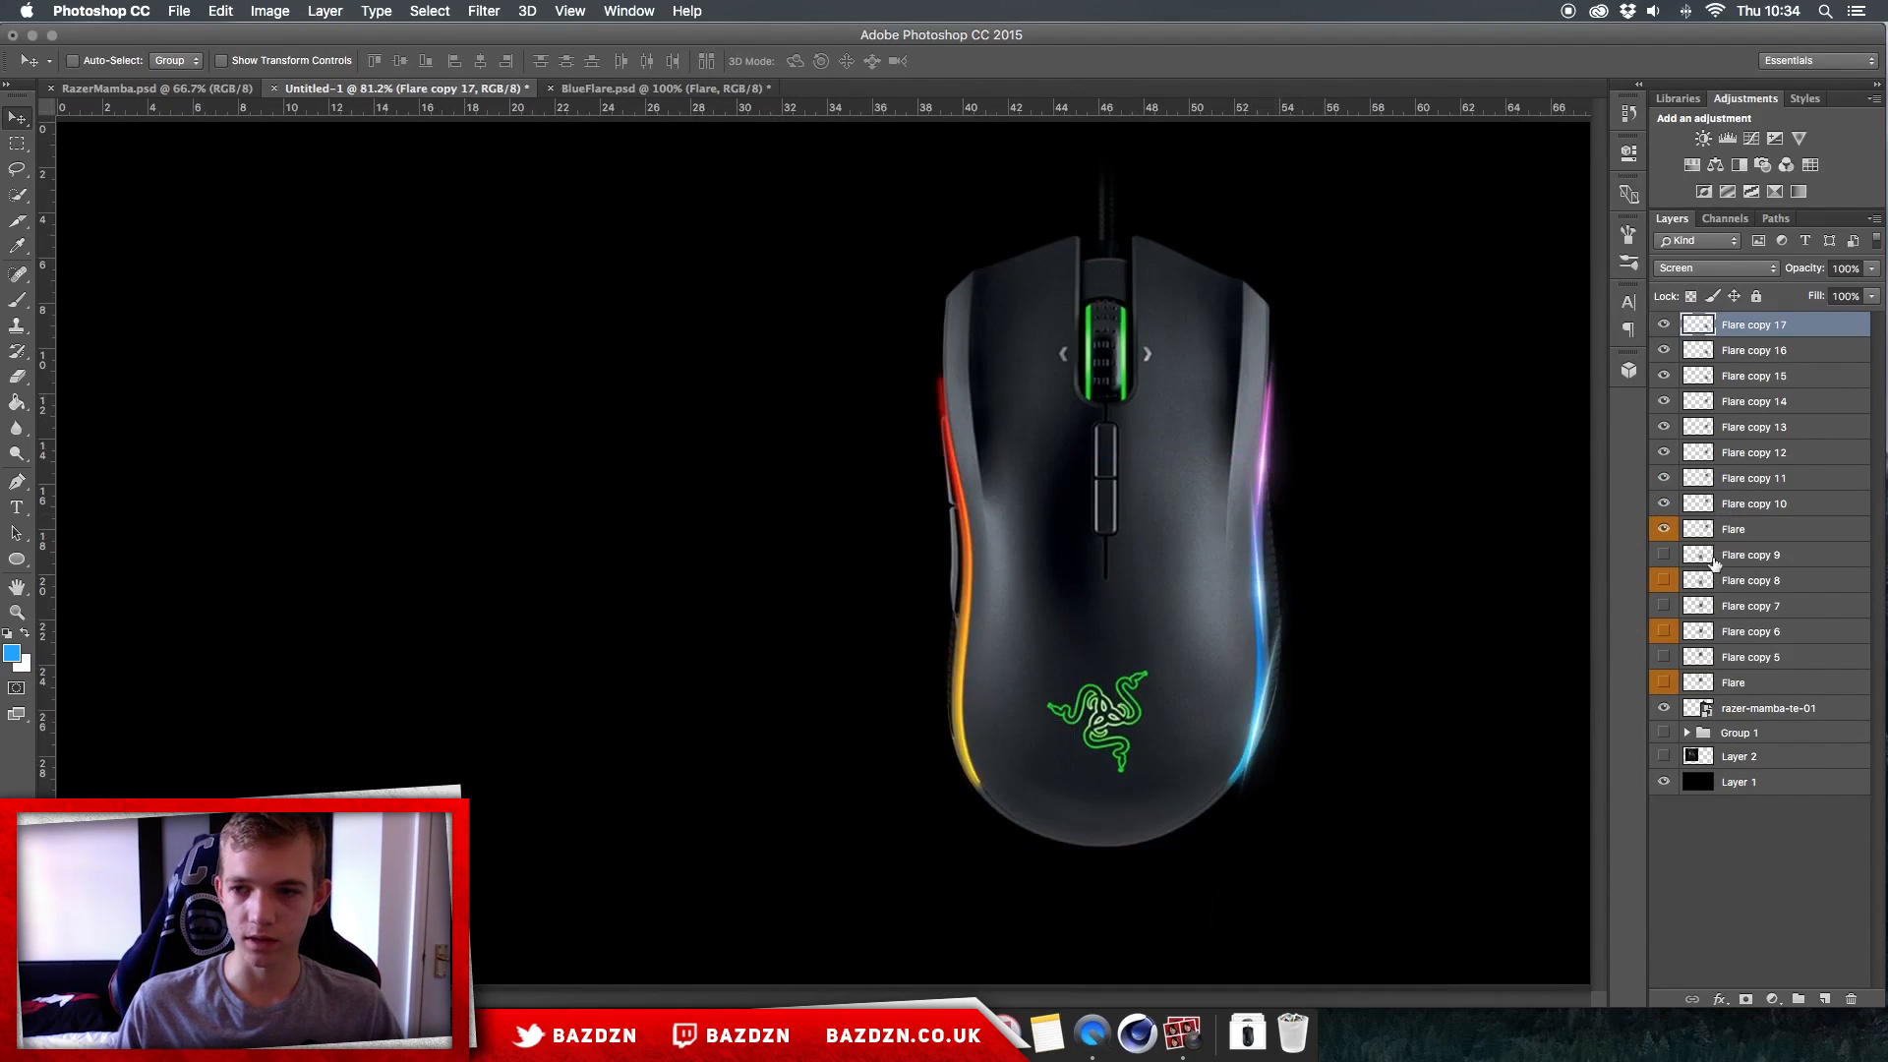
pyautogui.moveTo(1665, 665); pyautogui.dragTo(1662, 592)
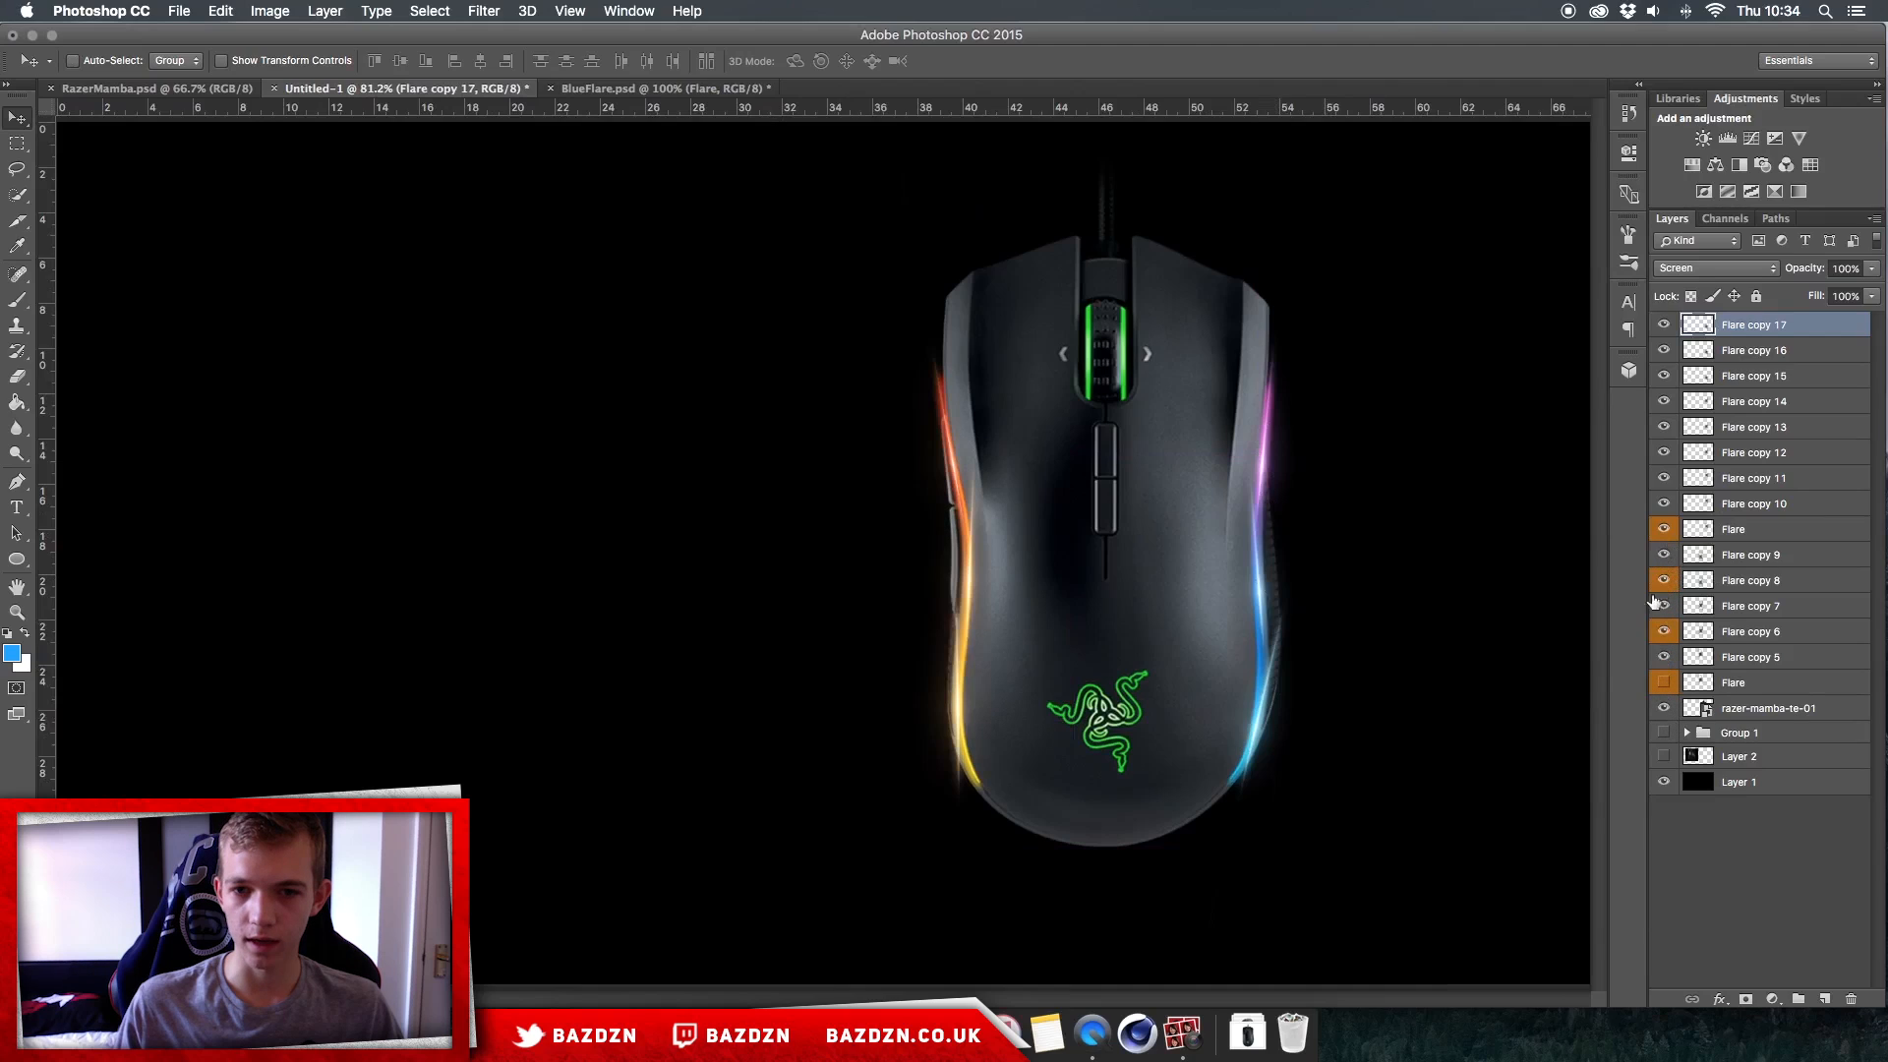
pyautogui.click(1664, 682)
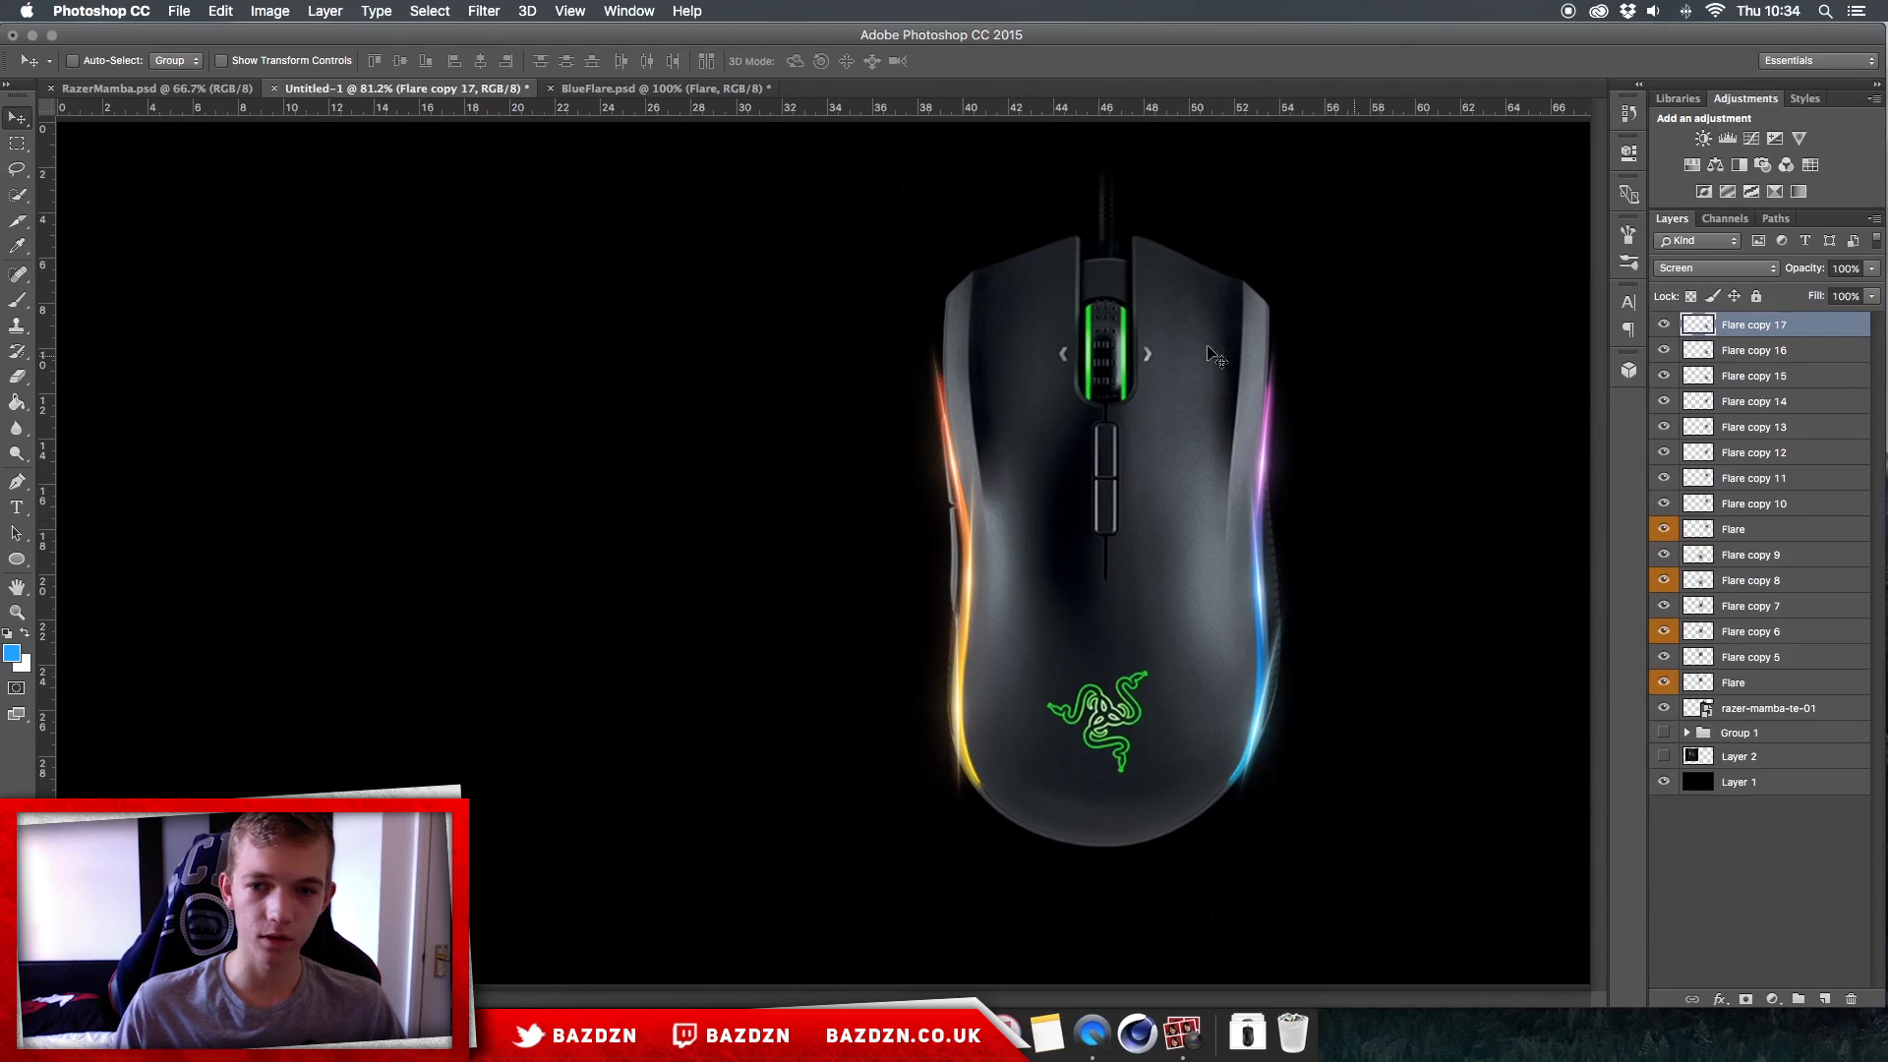
pyautogui.moveTo(1678, 700)
pyautogui.mouseDown()
pyautogui.moveTo(1669, 325)
pyautogui.moveTo(1664, 687)
pyautogui.mouseUp()
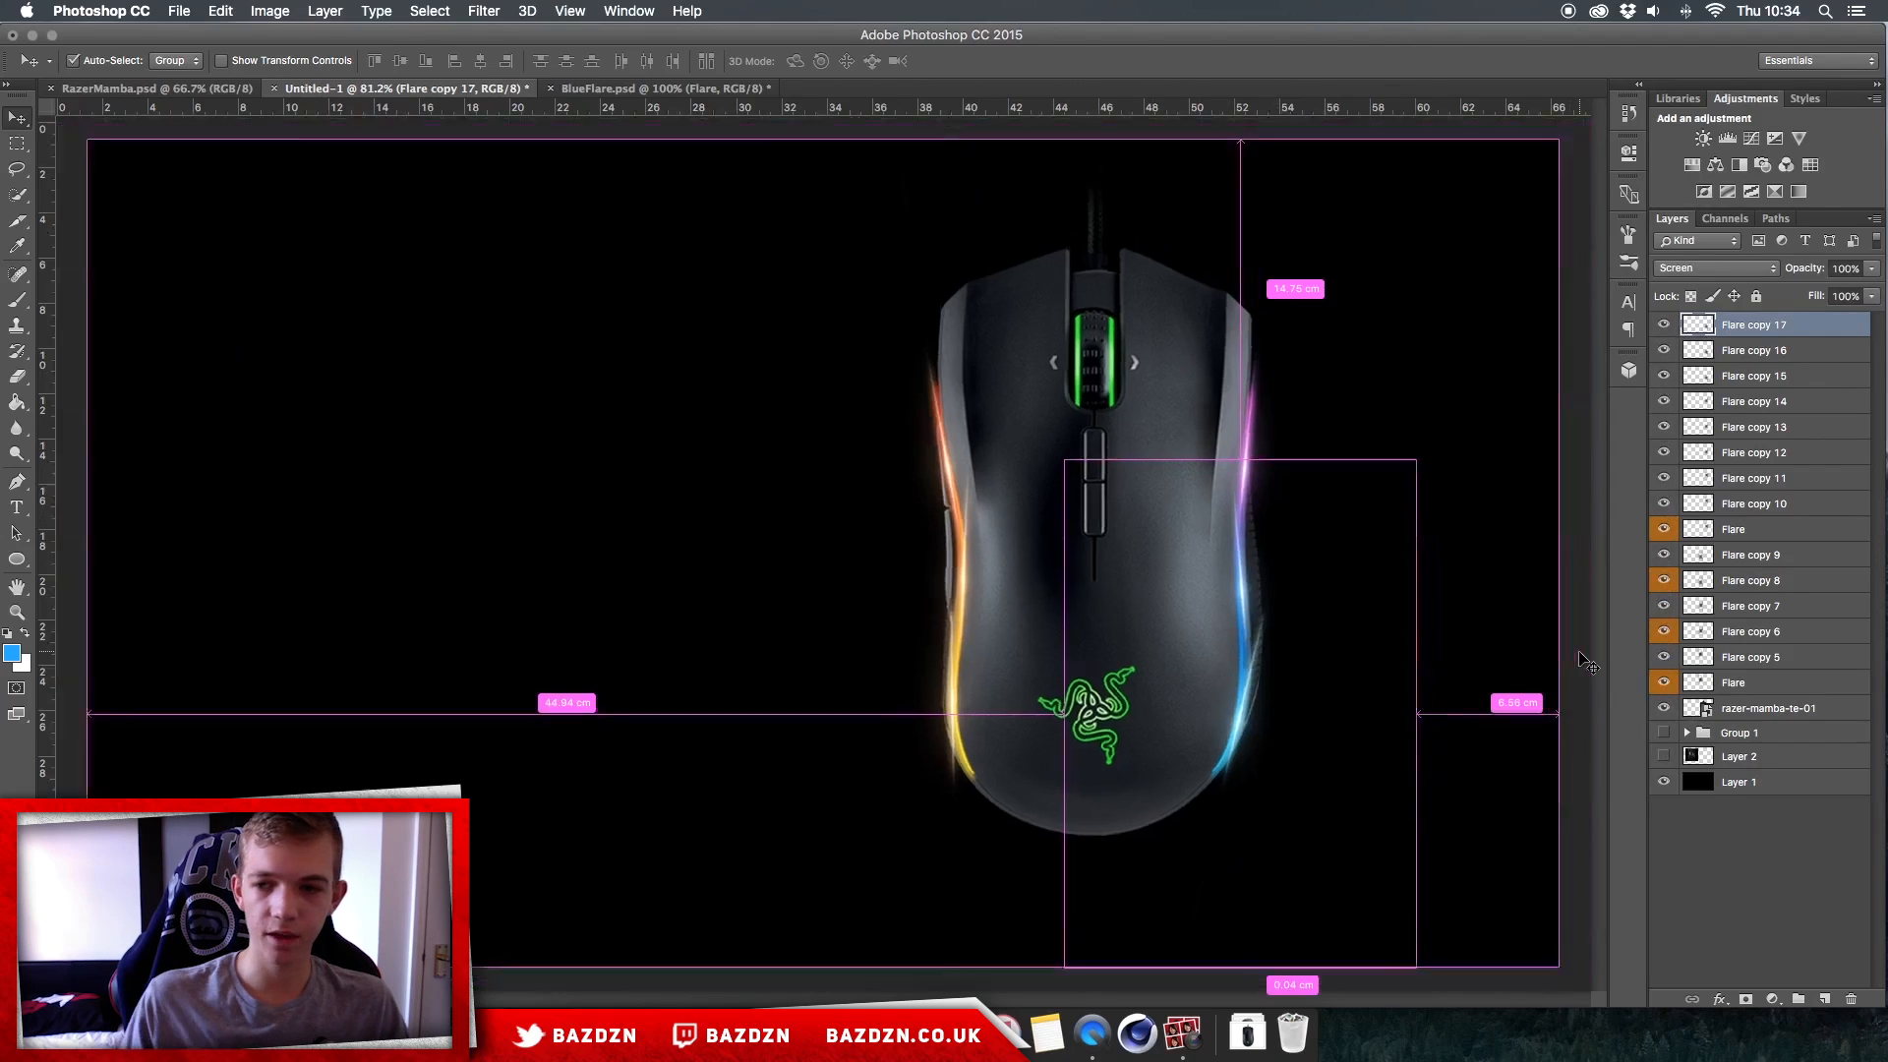
pyautogui.press('super+minus')
pyautogui.click(1665, 756)
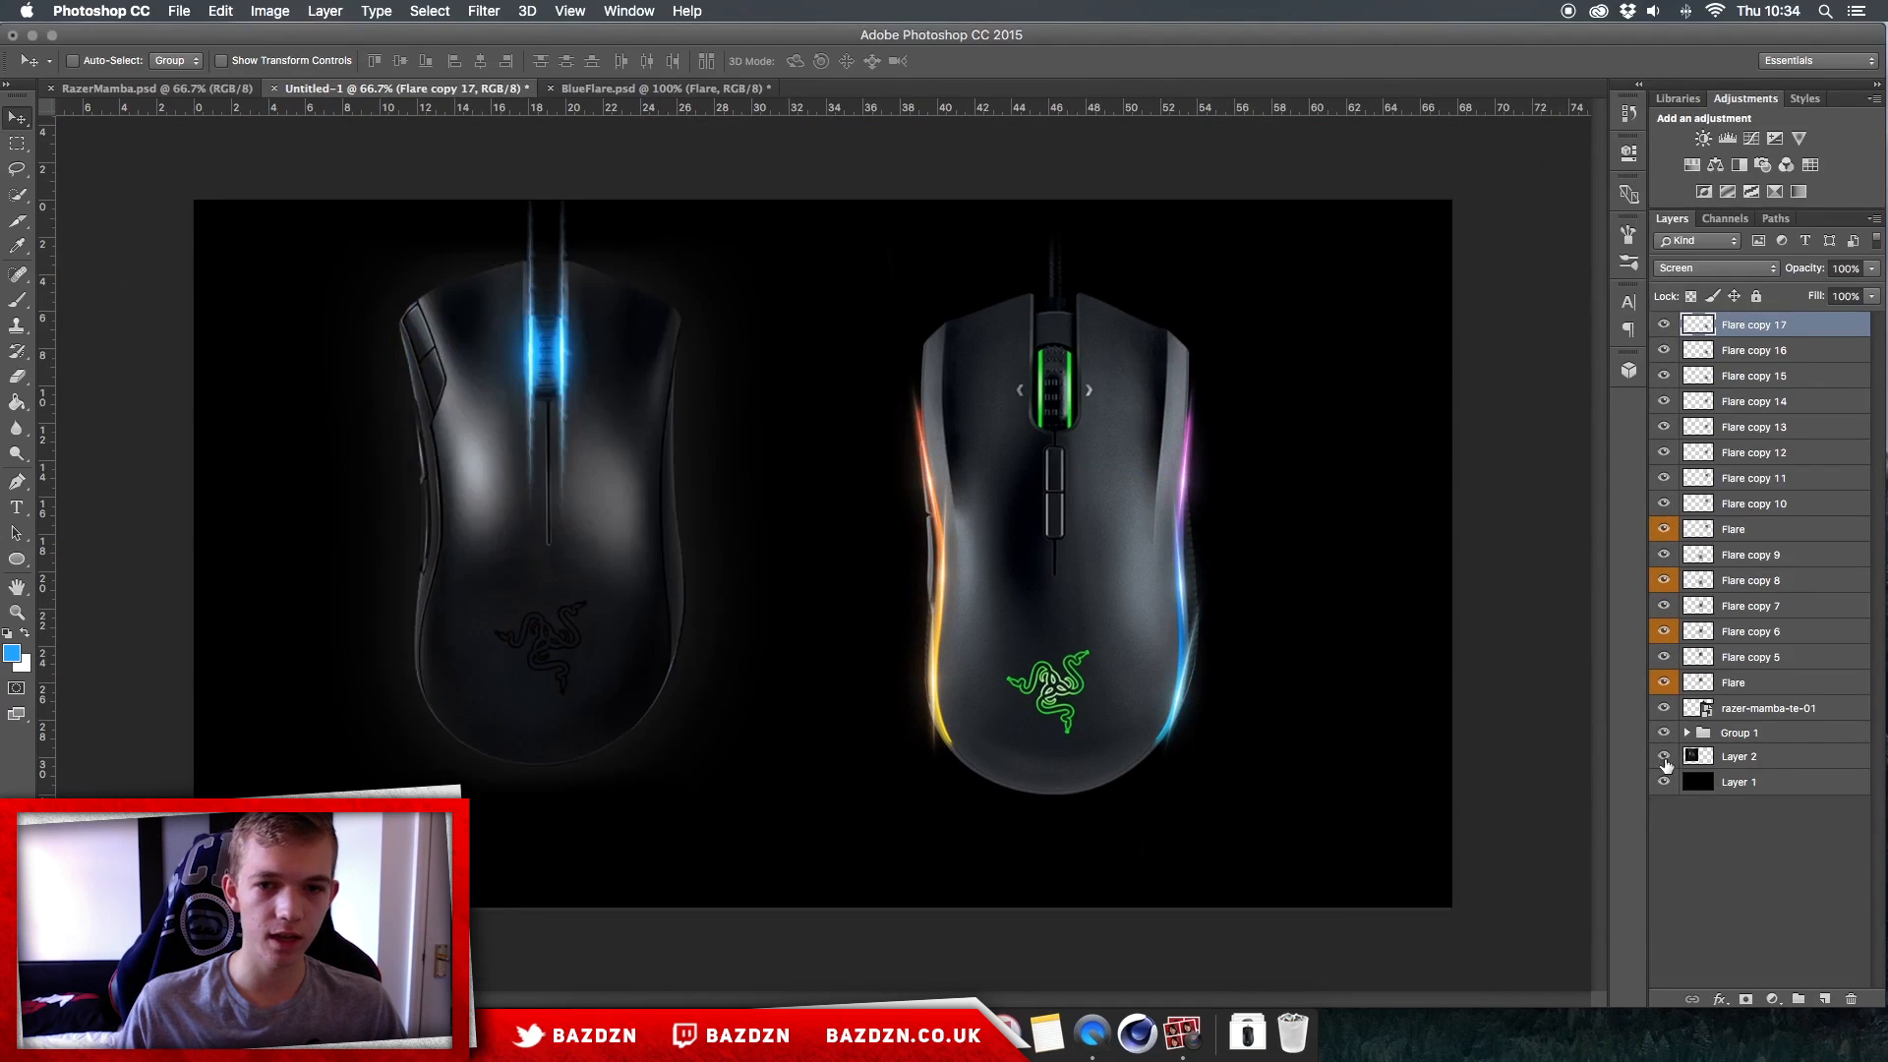